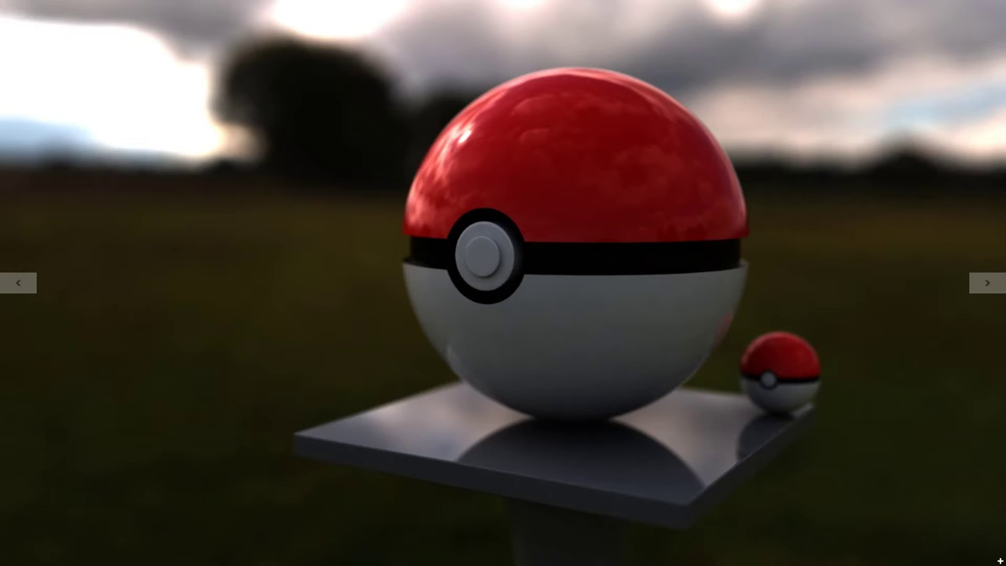
Close the fullscreen Pokéball render preview and launch Maya 2014 to an empty untitled scene.
key(Escape)
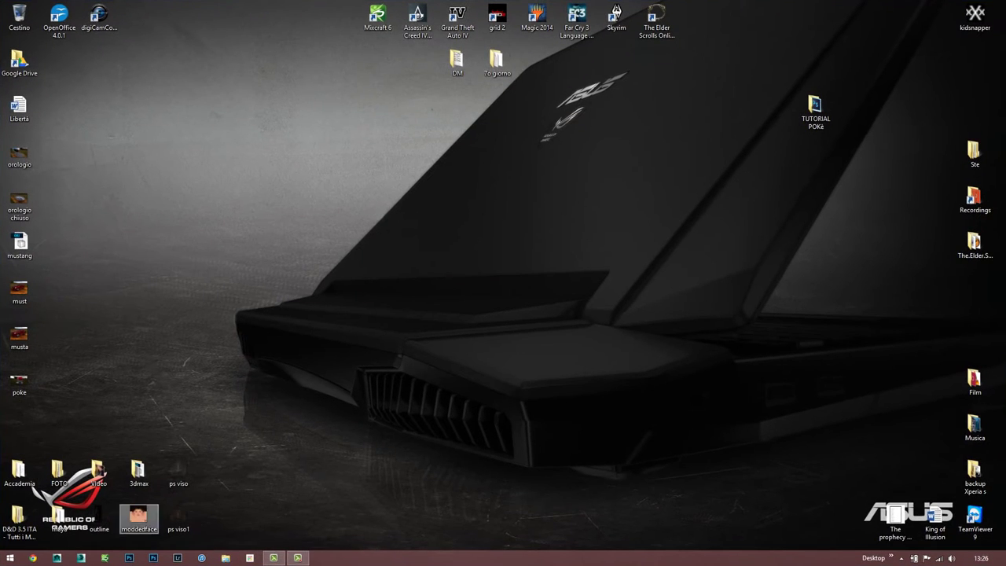
click(56, 557)
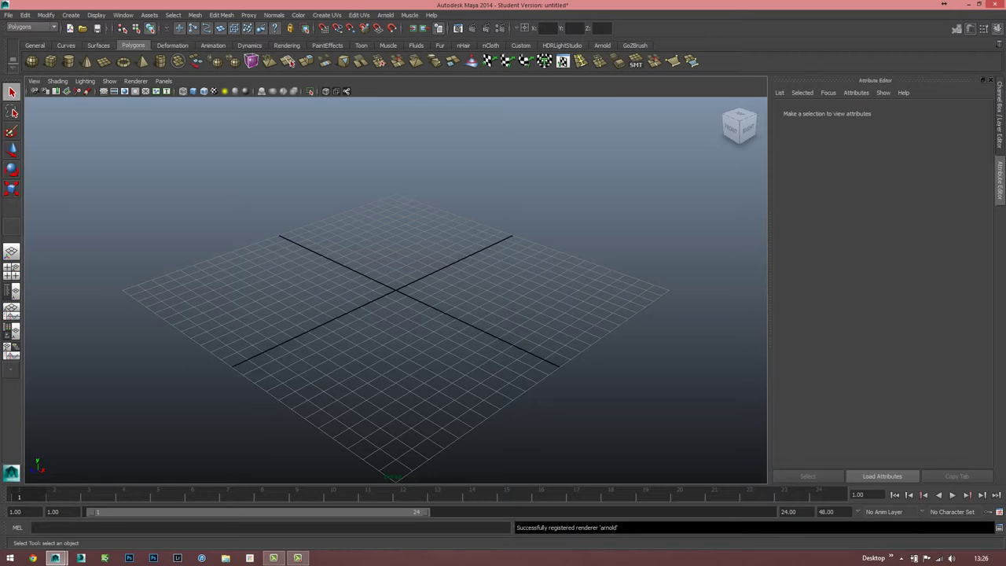
alt+middle_drag(393, 291, 410, 275)
scroll(396, 283, up, 2)
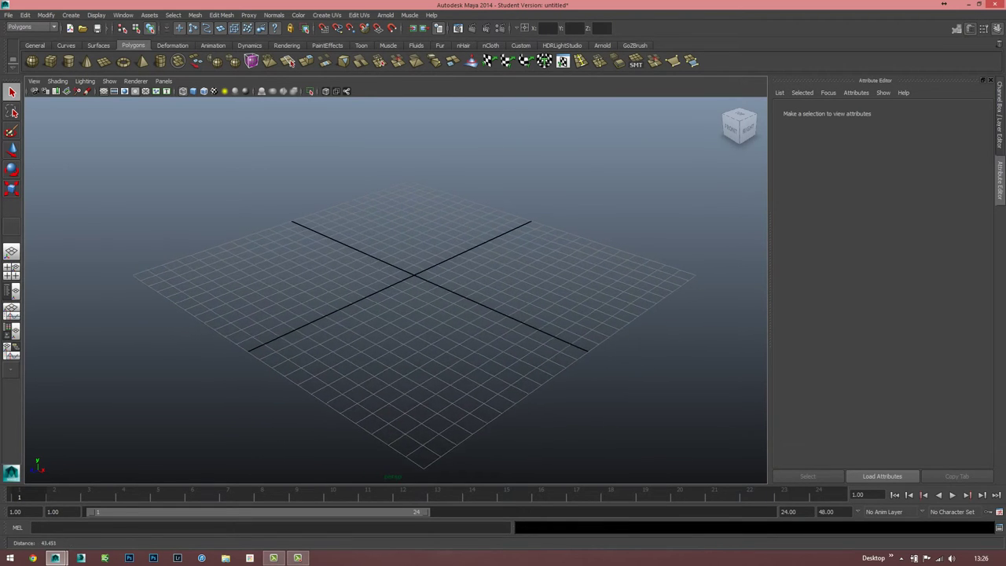
scroll(396, 283, up, 2)
scroll(395, 283, up, 3)
scroll(395, 284, down, 2)
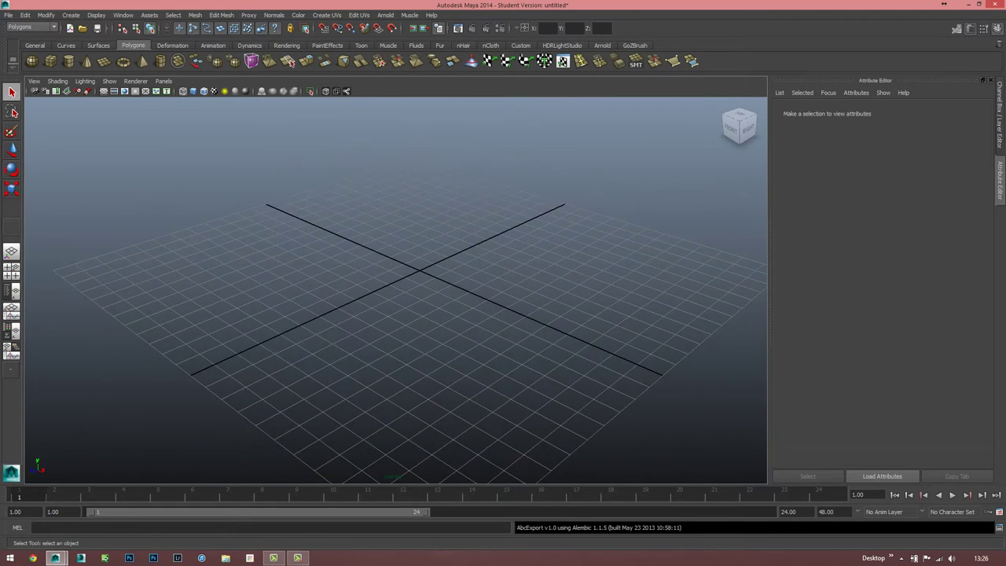
scroll(395, 283, down, 4)
alt+middle_drag(396, 291, 396, 277)
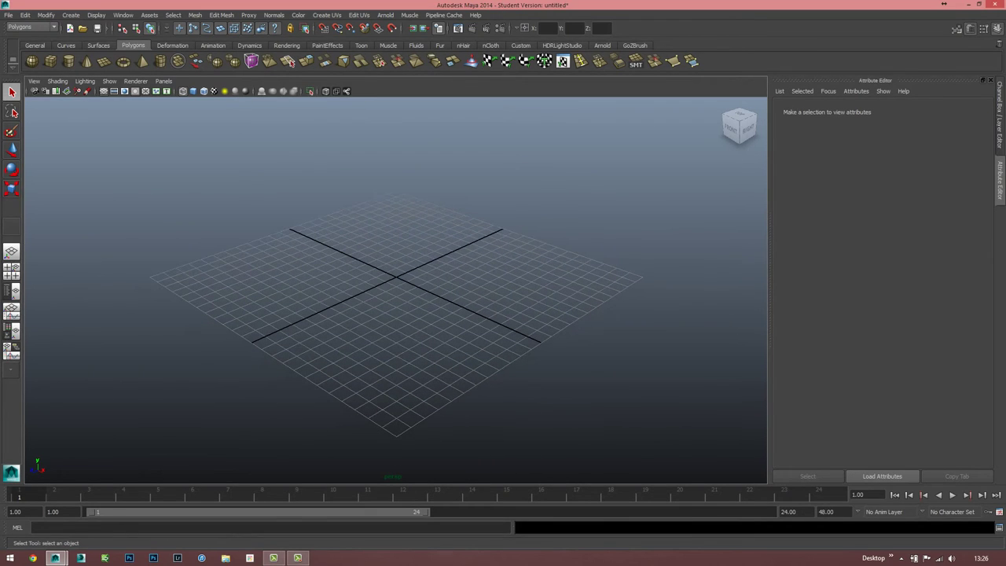
scroll(405, 314, up, 1)
scroll(405, 315, up, 1)
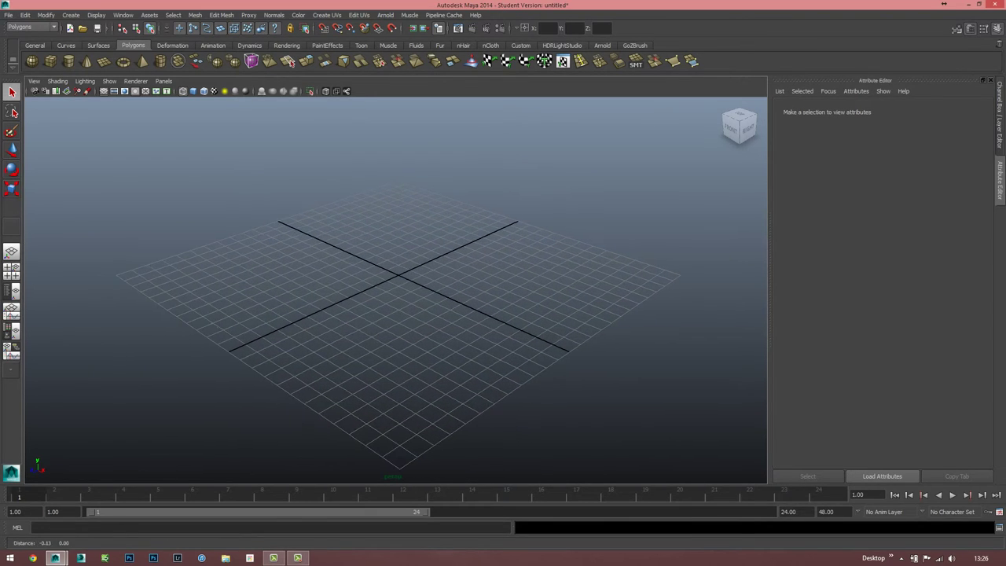
scroll(405, 314, up, 1)
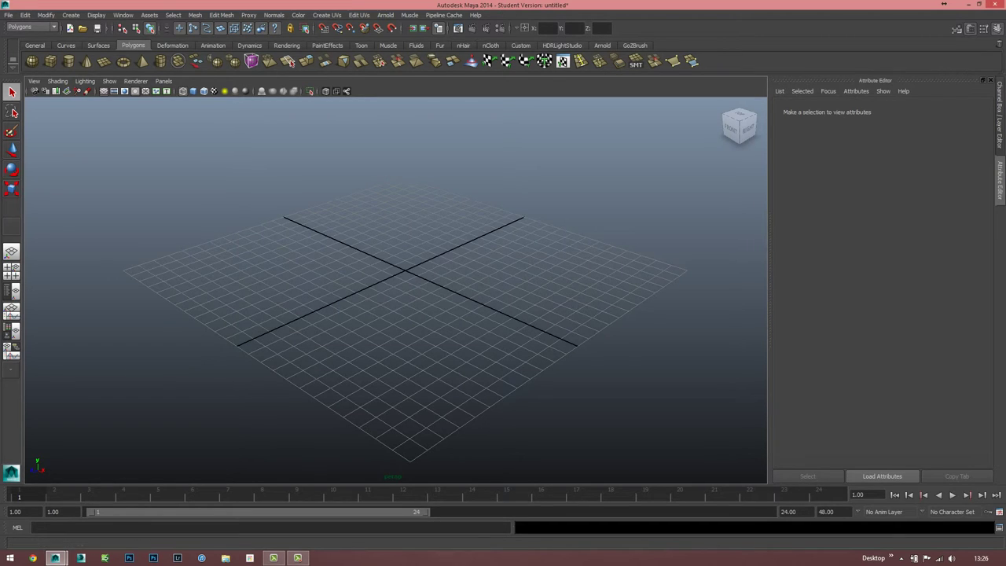
Create a polygon sphere at the origin, scaled uniformly about 11 times and shown smooth-shaded with wireframe.
click(31, 62)
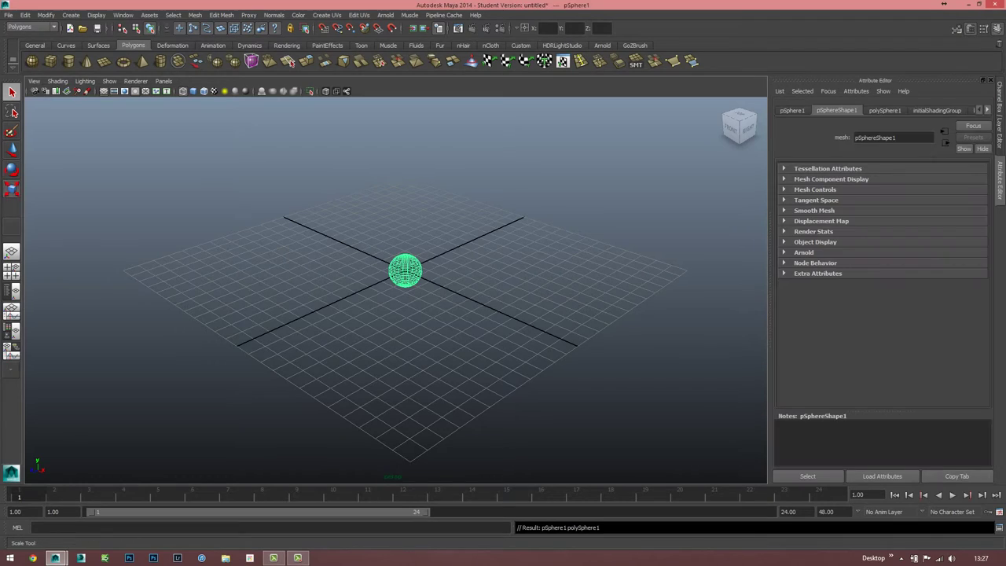
key(r)
drag(405, 270, 421, 277)
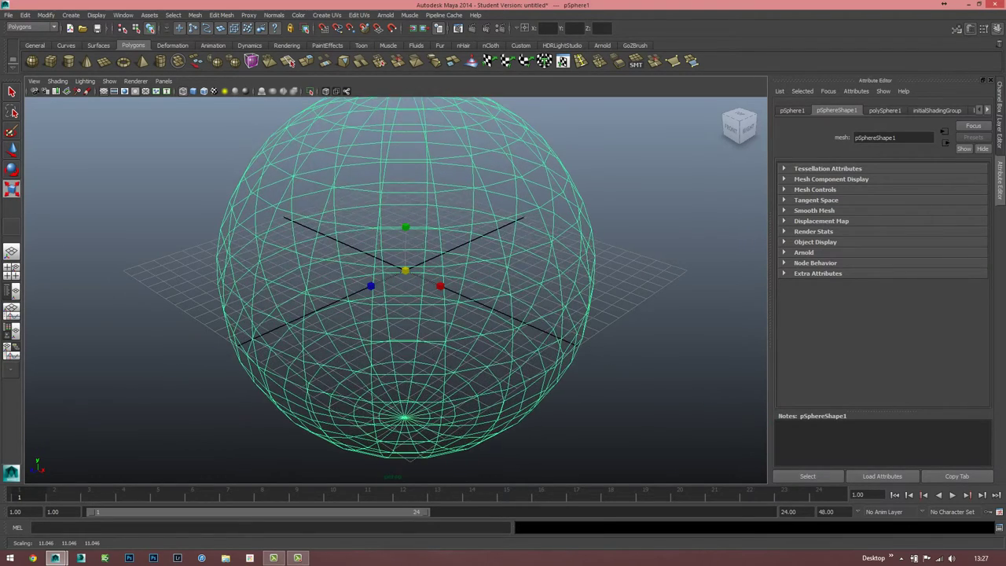
key(5)
scroll(405, 279, down, 3)
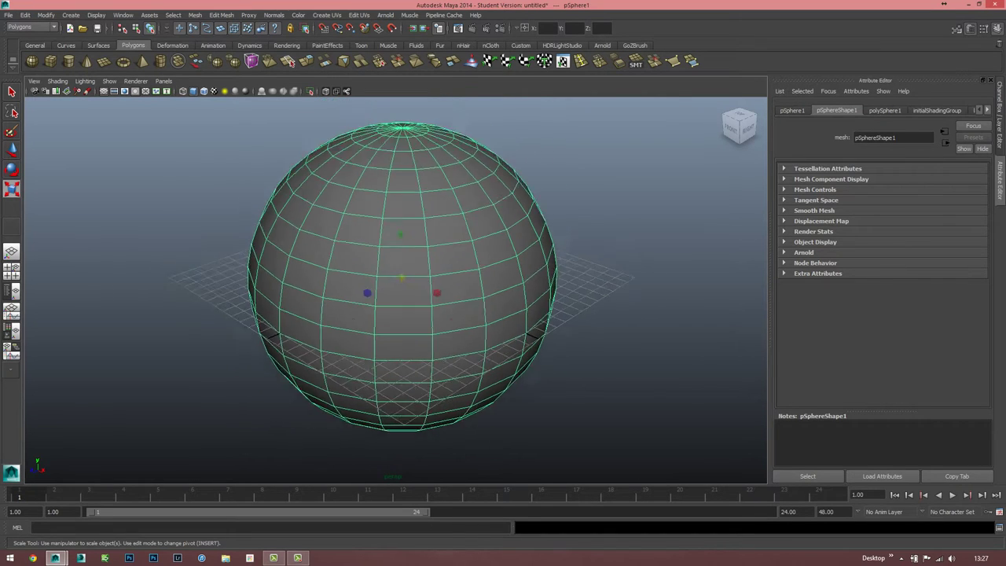
scroll(405, 279, down, 3)
scroll(405, 280, up, 4)
scroll(405, 279, up, 1)
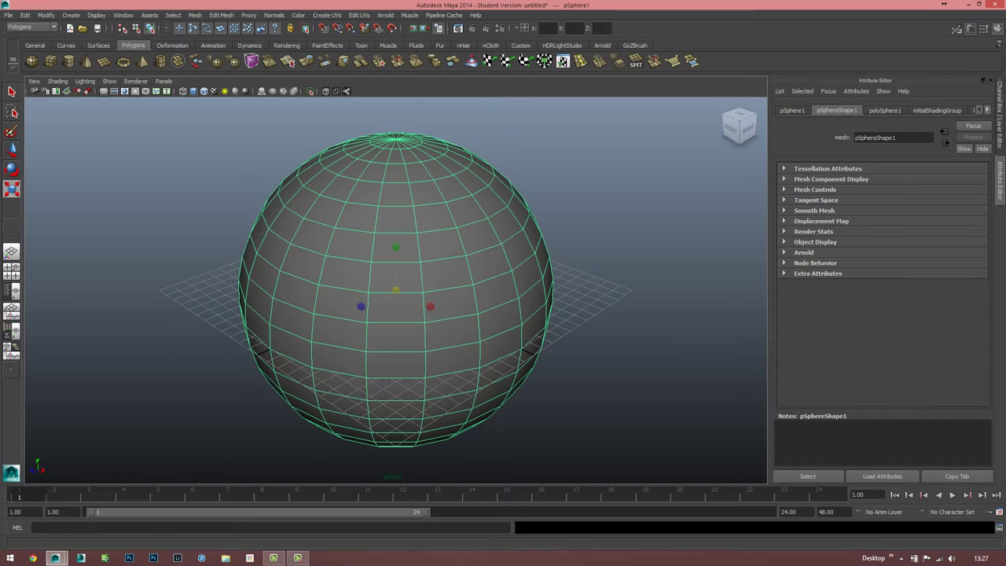
Smooth the sphere into a denser mesh, deselect it and show the four-view layout.
click(234, 61)
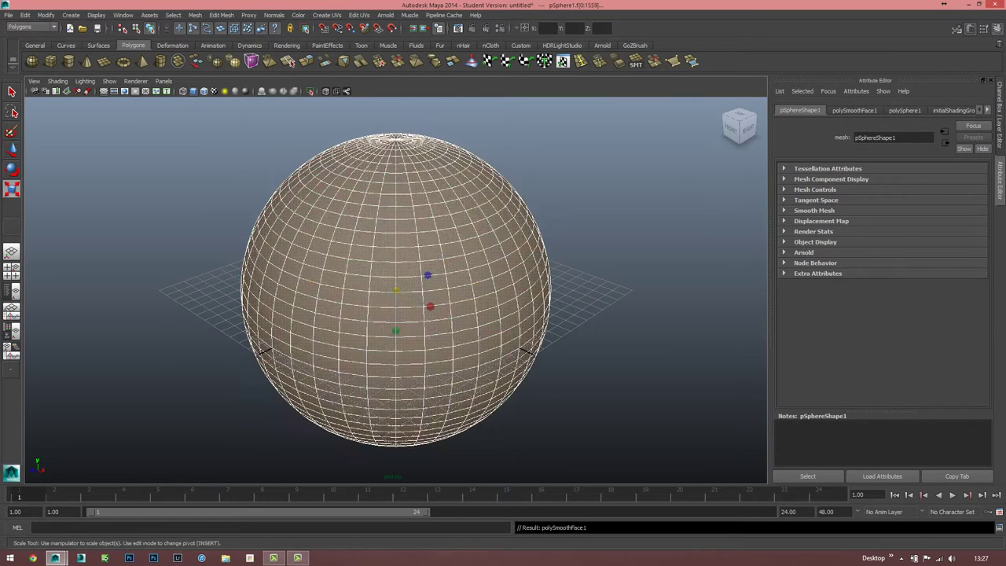
click(669, 393)
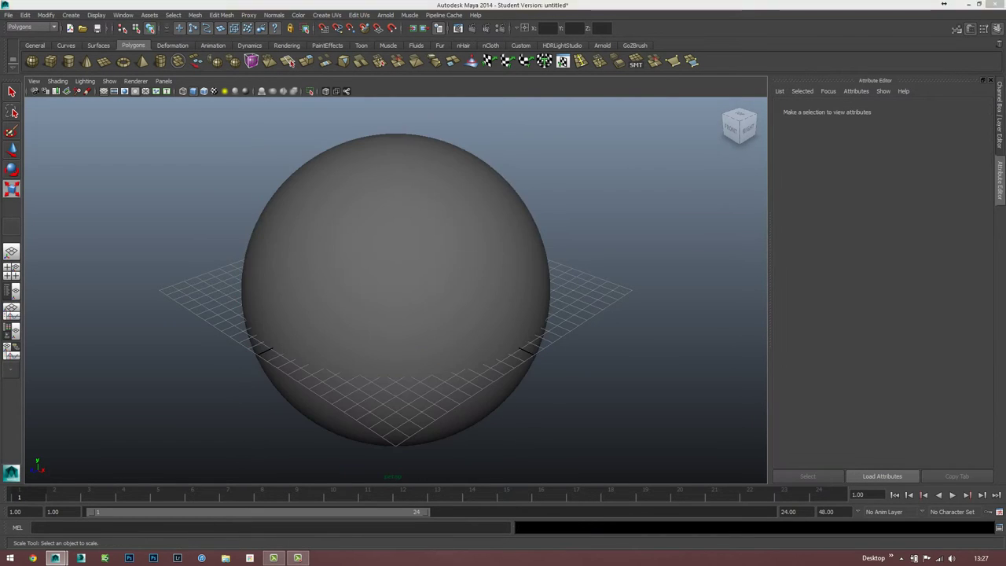
key(space)
key(space)
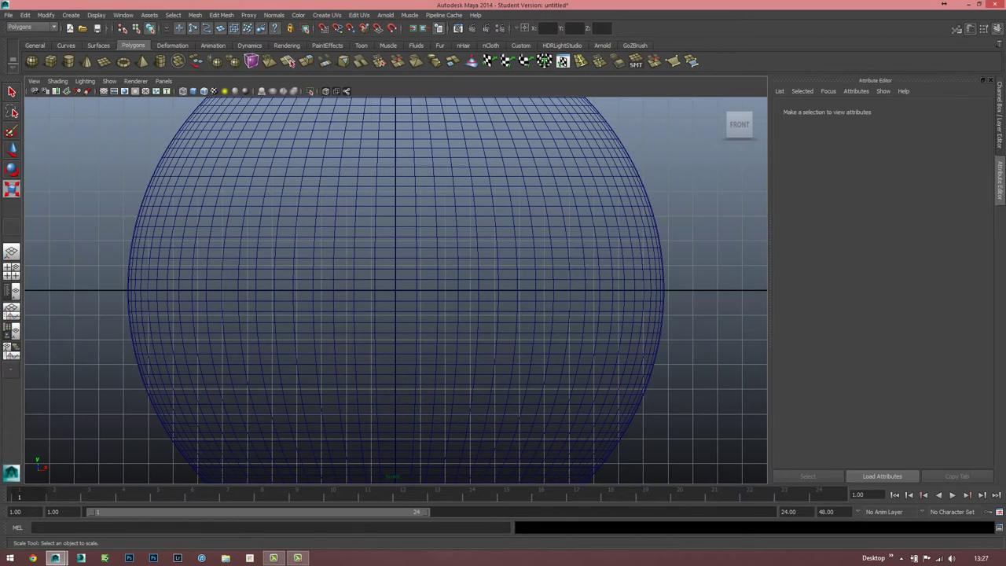
Select the band of components around the sphere's equator in the Front view.
click(429, 311)
right_click(429, 311)
click(438, 323)
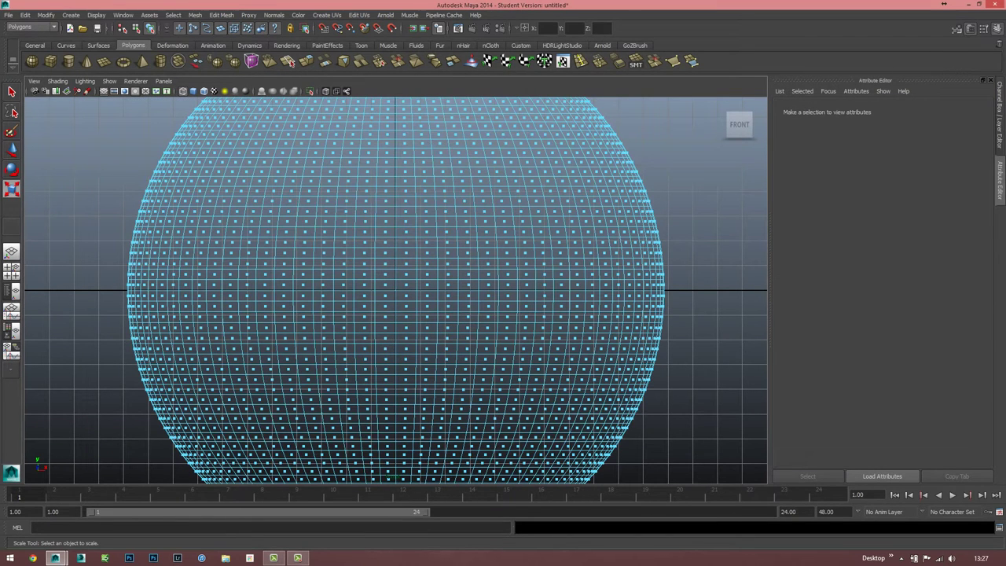
drag(246, 269, 675, 310)
drag(440, 307, 89, 312)
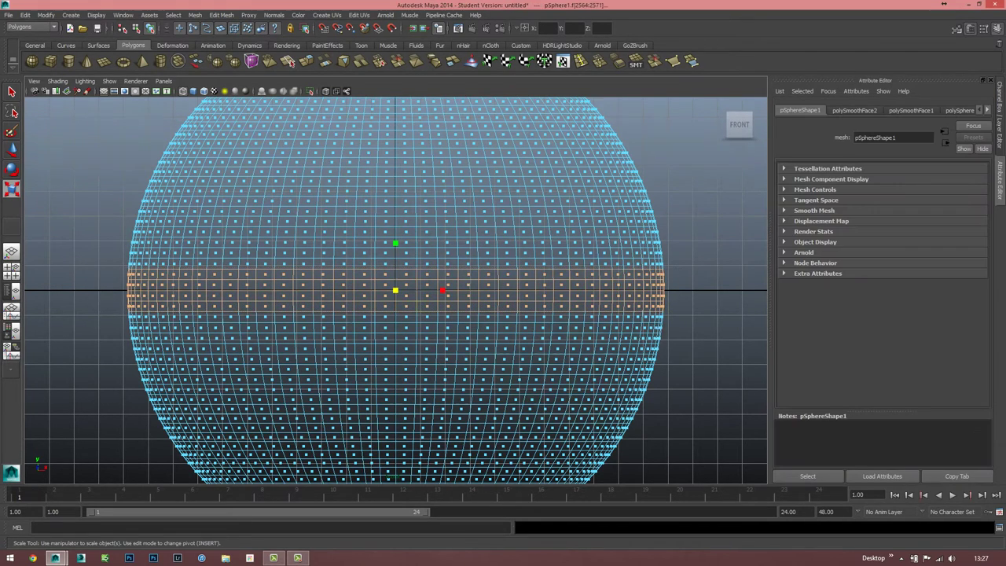
key(space)
key(space)
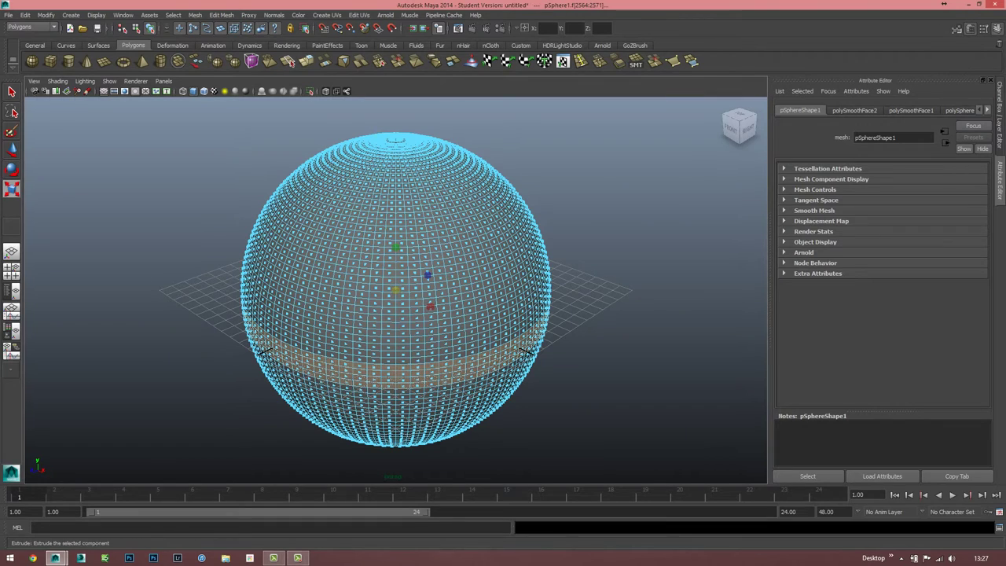
Extrude the equator band inward to Local Translate Z -0.701, forming the seam groove.
click(252, 61)
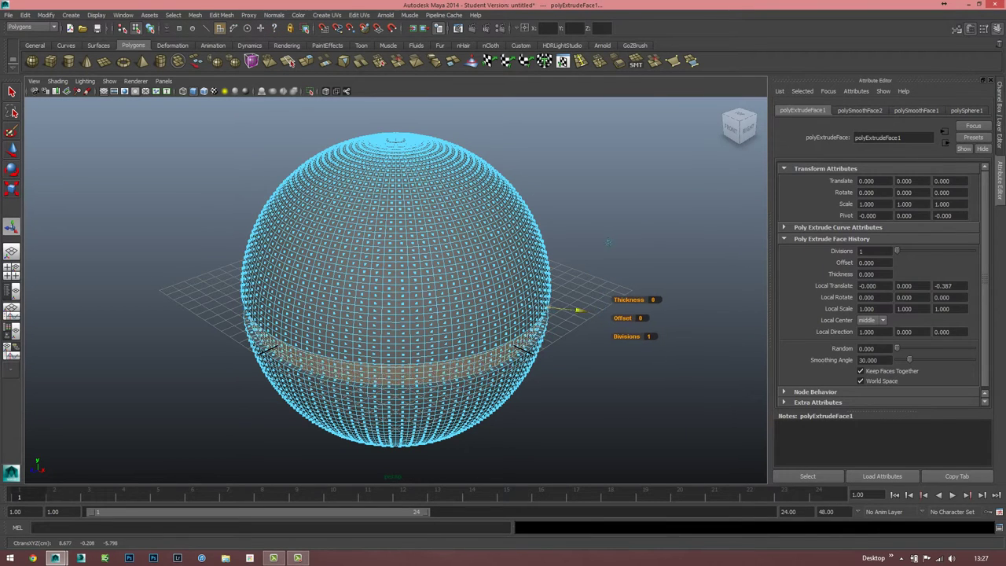
middle_drag(608, 243, 604, 242)
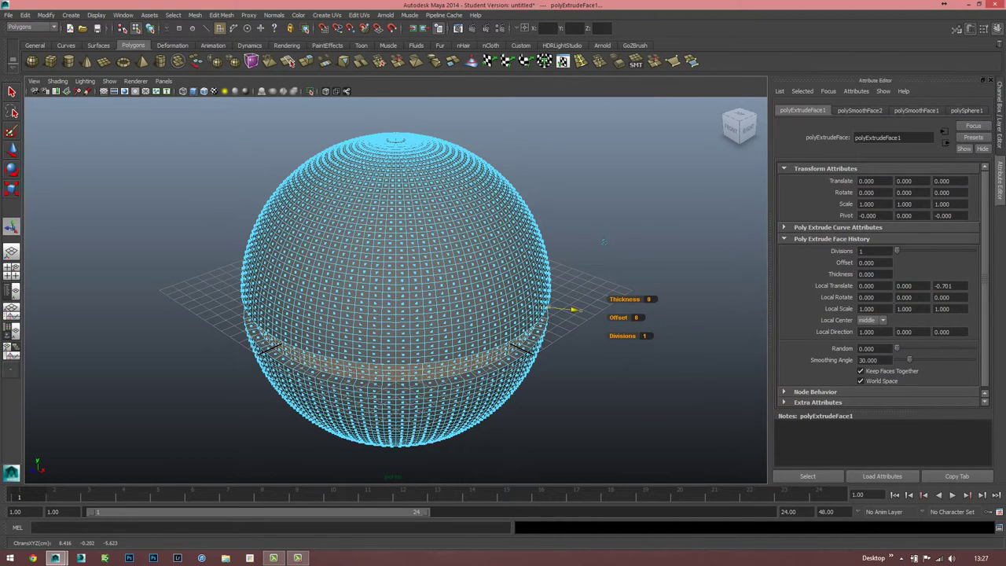
click(604, 241)
alt+drag(603, 242, 443, 303)
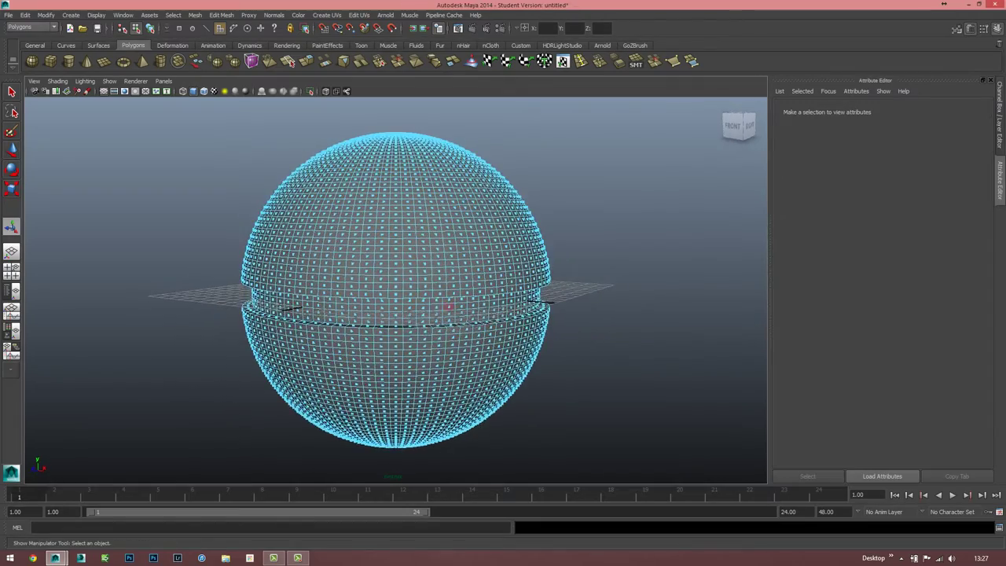
key(space)
key(space)
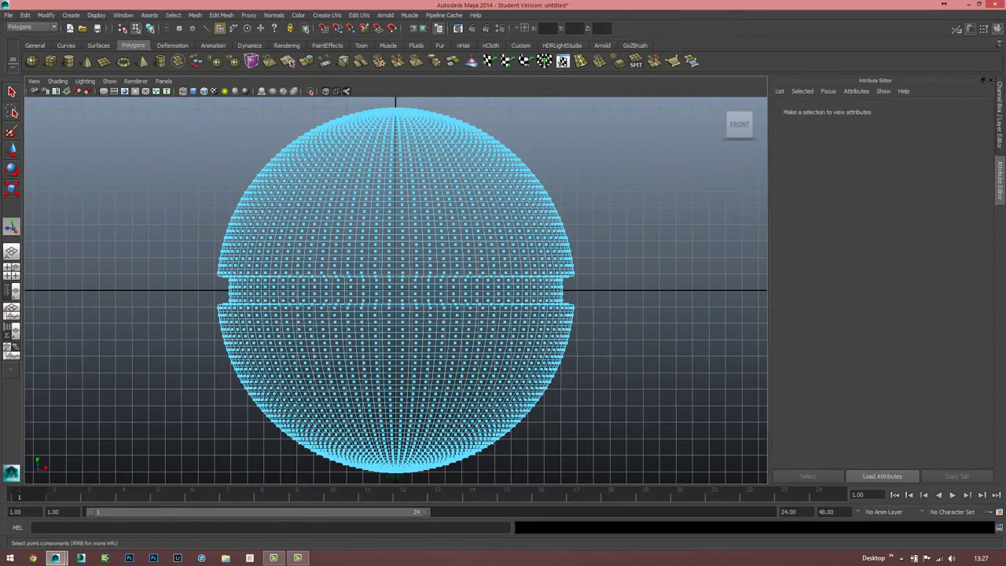
click(122, 15)
mouse_move(150, 70)
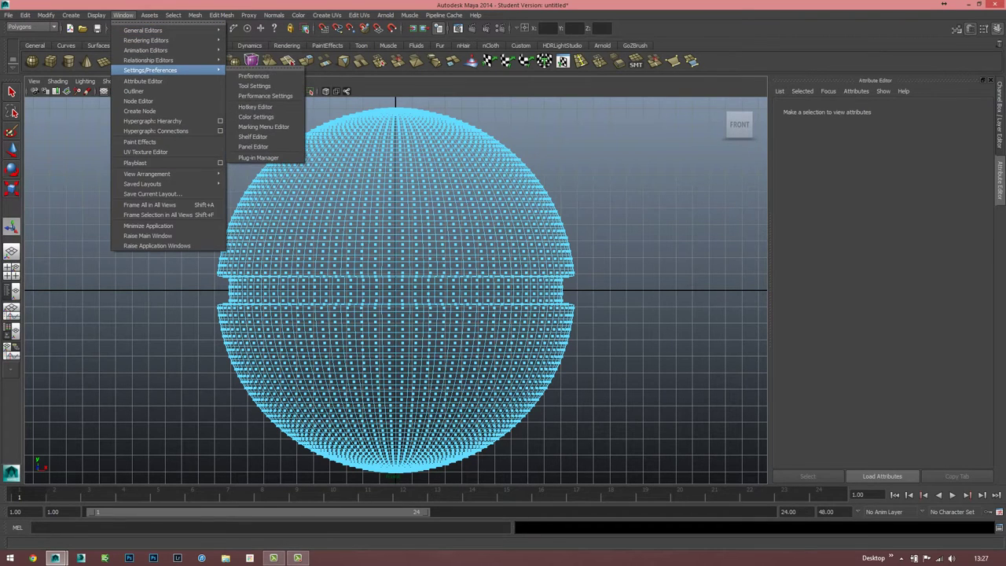
click(257, 157)
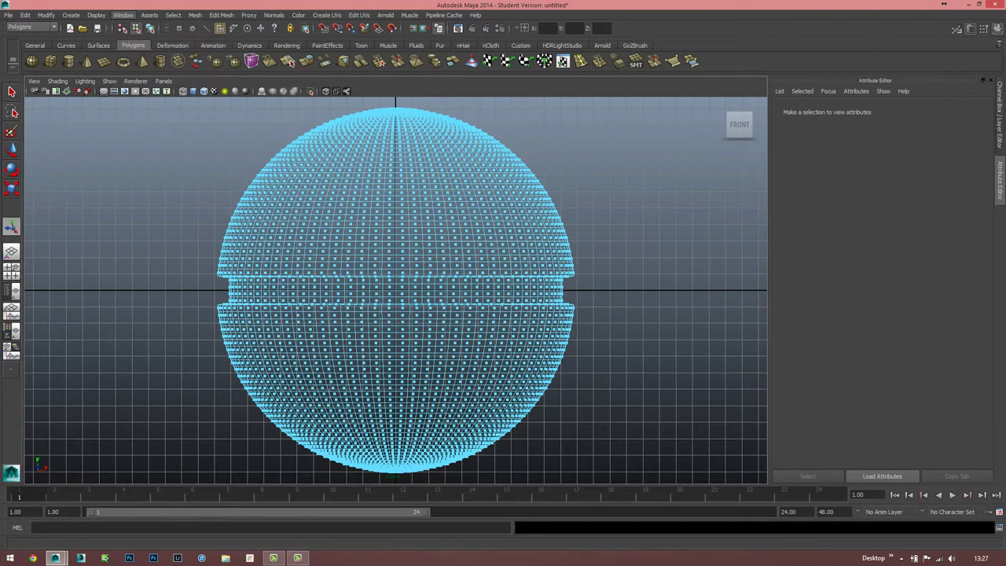
scroll(456, 298, down, 10)
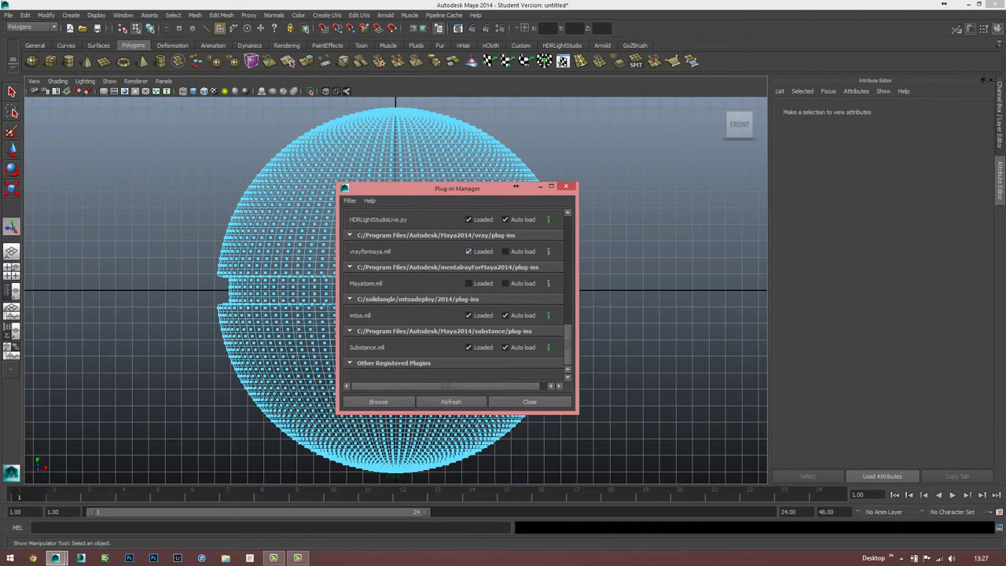
click(530, 402)
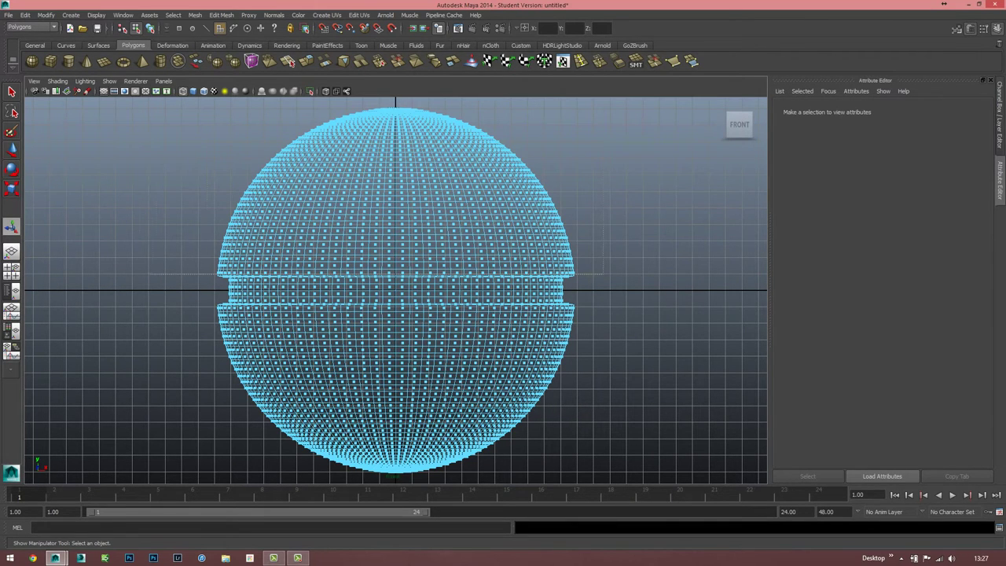
Assign a new VRayMtl to the faces of the sphere's upper half.
drag(133, 275, 133, 275)
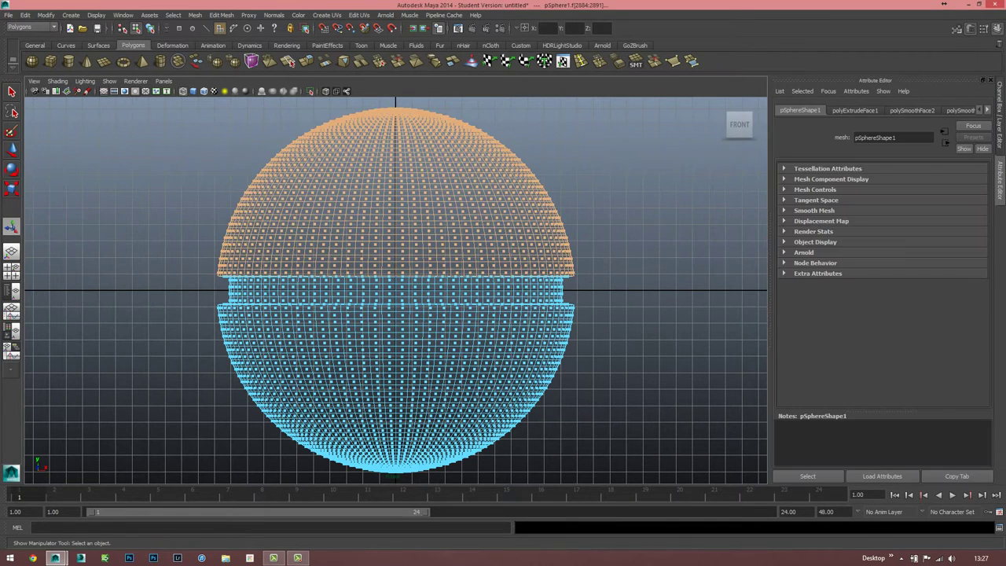
right_drag(378, 217, 373, 410)
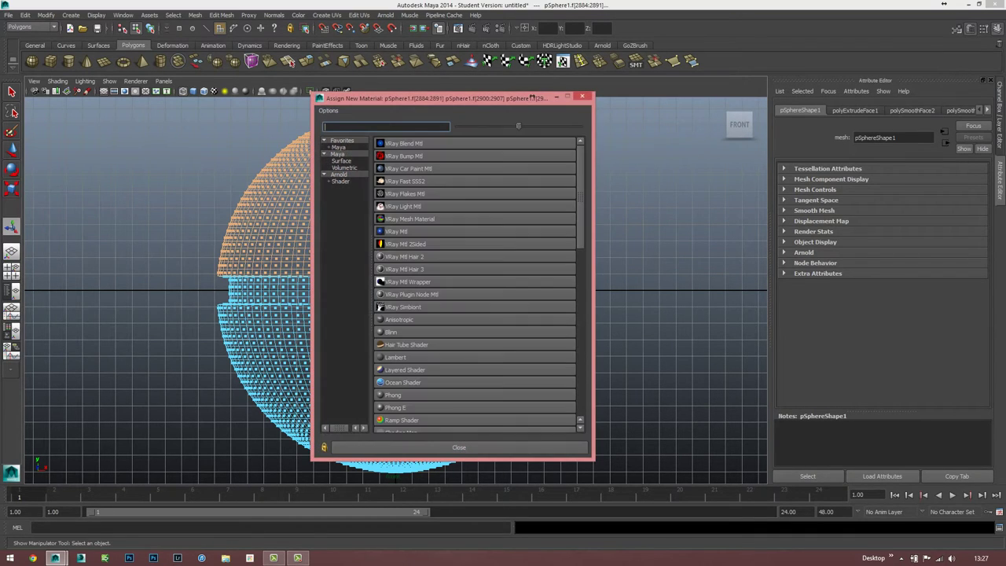
click(397, 232)
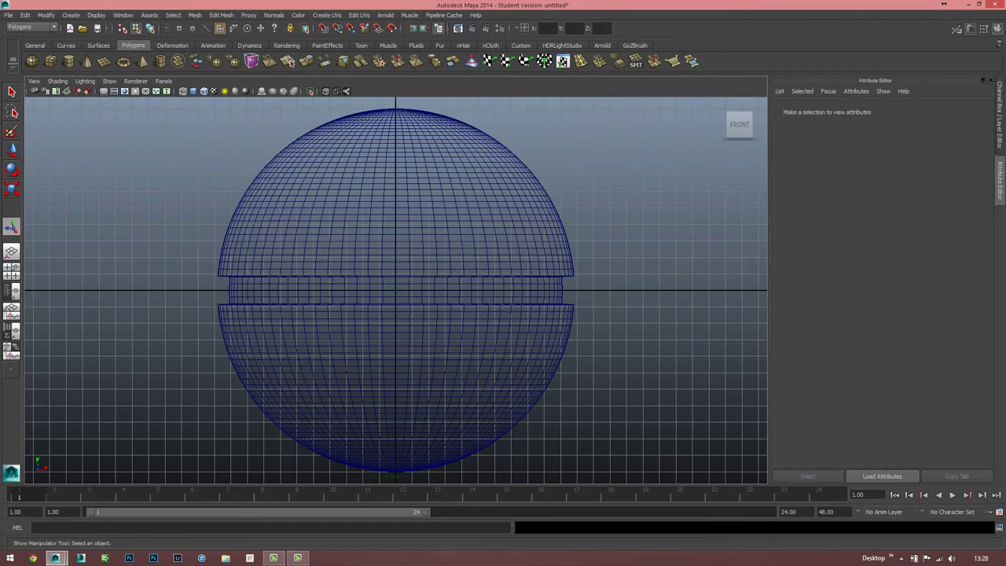
key(space)
key(space)
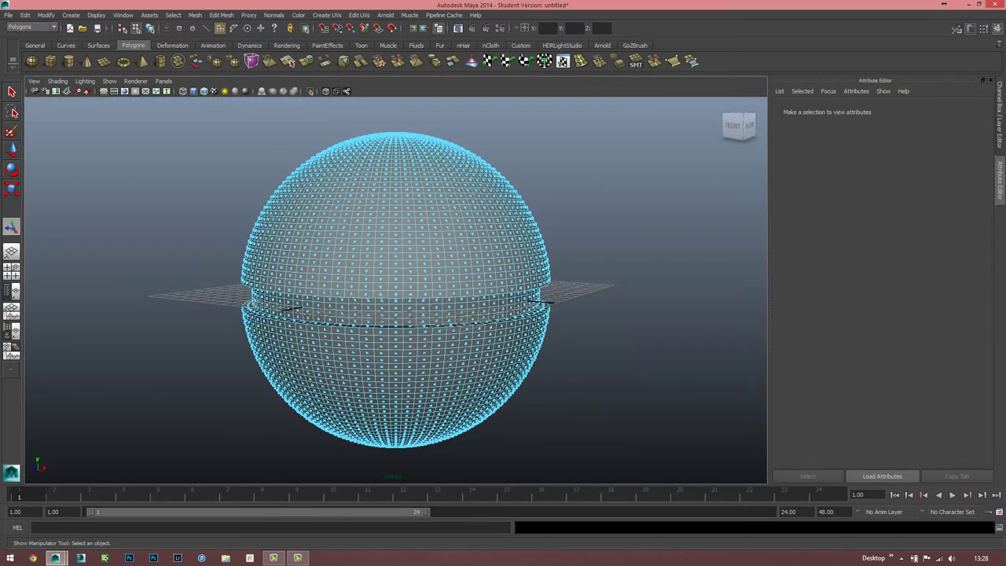
Show the lambert1 material's attributes and switch to the front orthographic view.
right_click(448, 233)
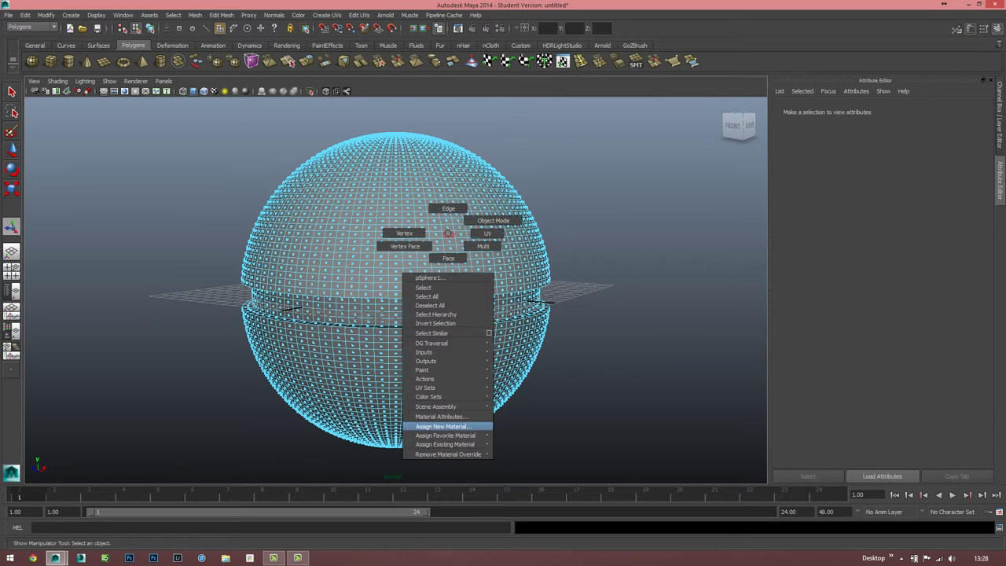
click(439, 416)
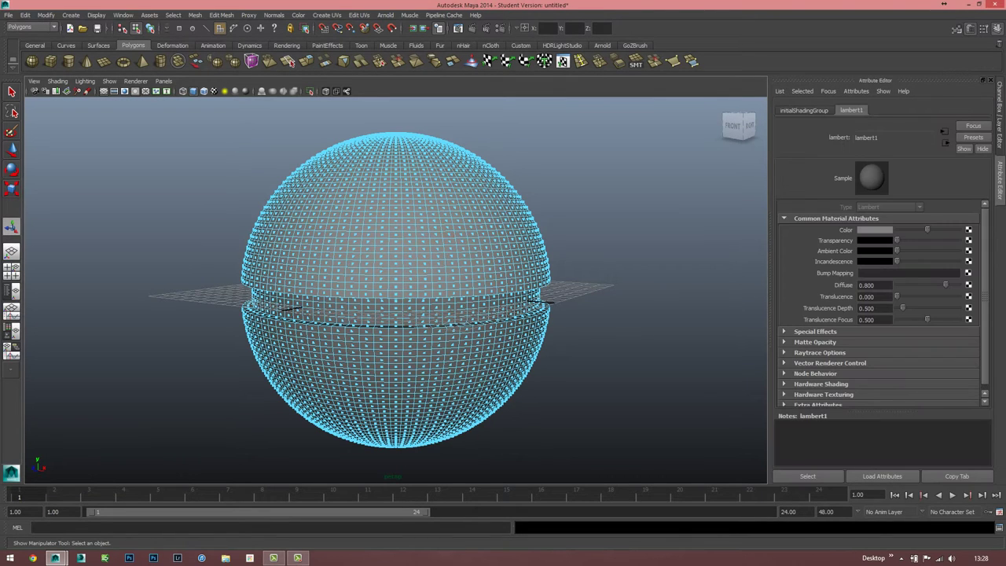
key(space)
key(space)
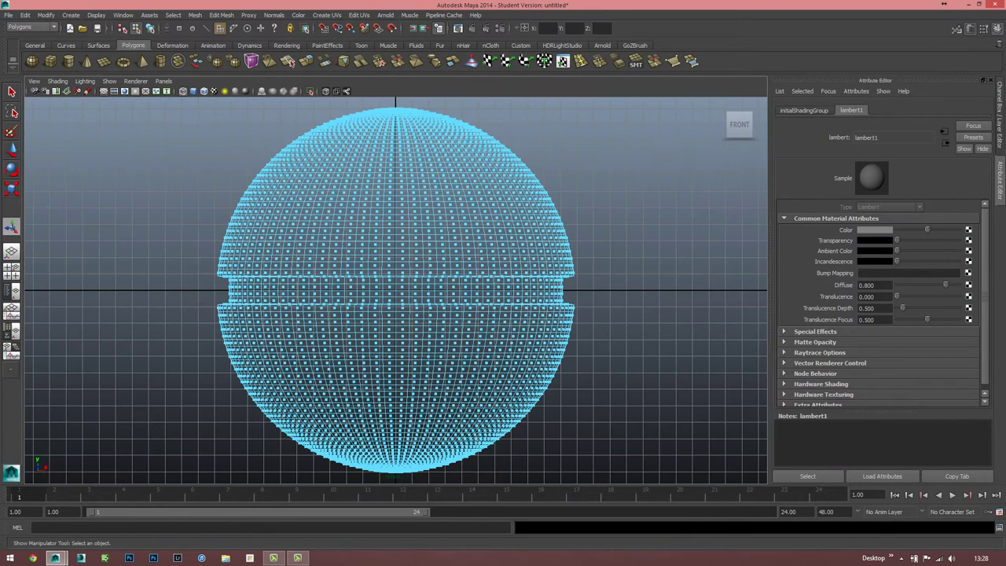
Assign a new VRayMtl to the upper-half faces and name it ROSSO.
drag(208, 102, 586, 275)
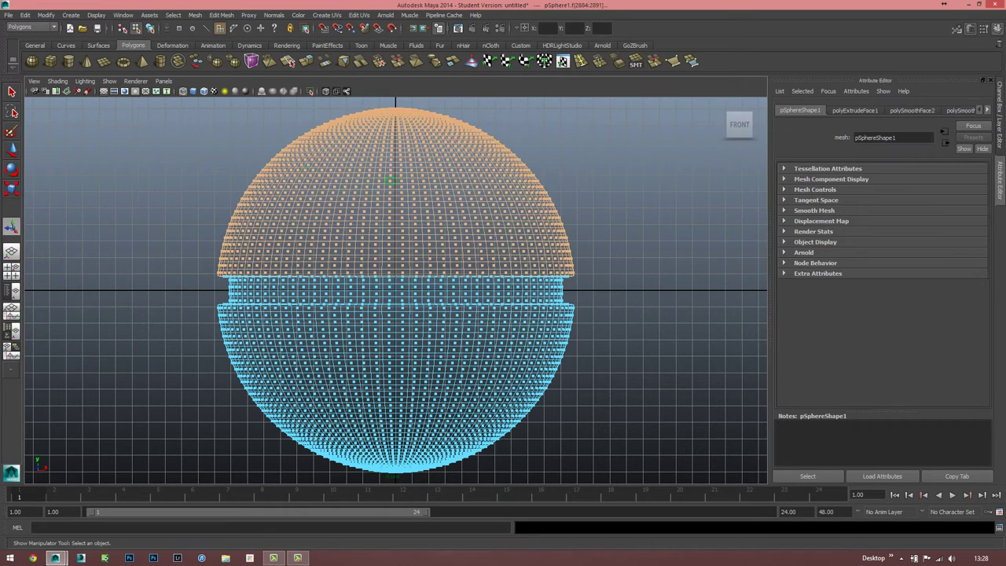
right_drag(391, 175, 389, 368)
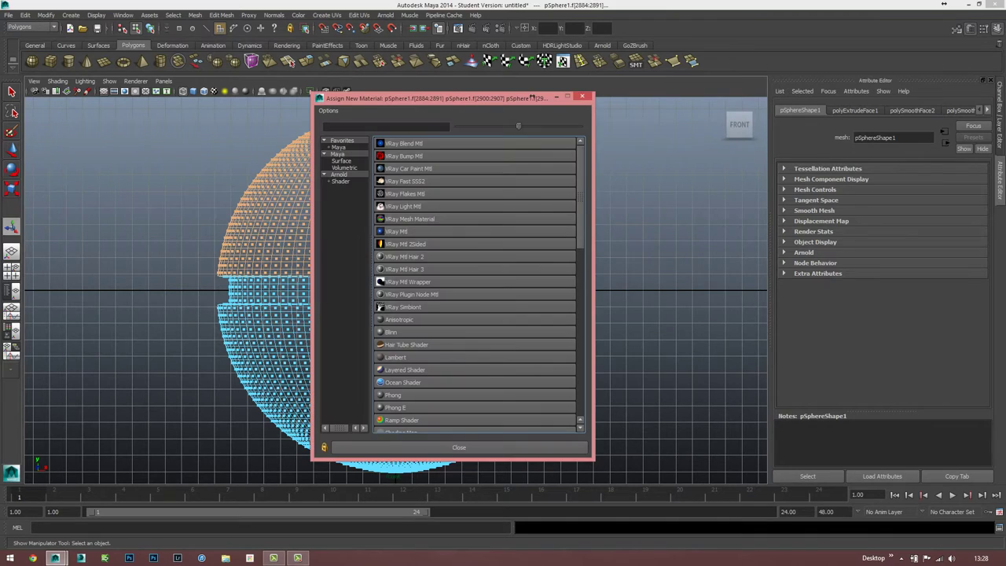
click(393, 260)
double_click(867, 138)
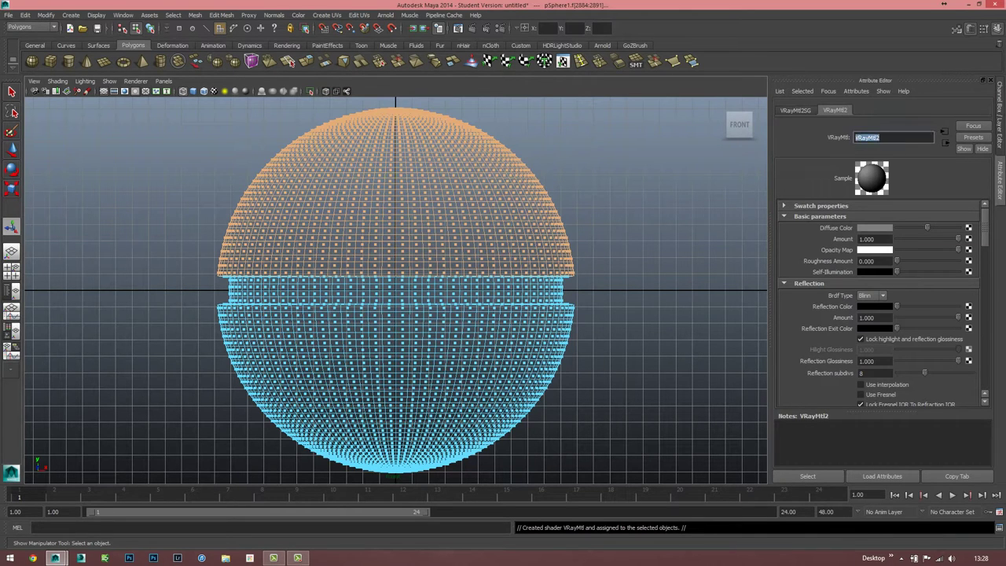
text(ROSSO)
key(Return)
Give ROSSO a bright red diffuse, light grey reflection colour and 16 reflection subdivs.
click(876, 227)
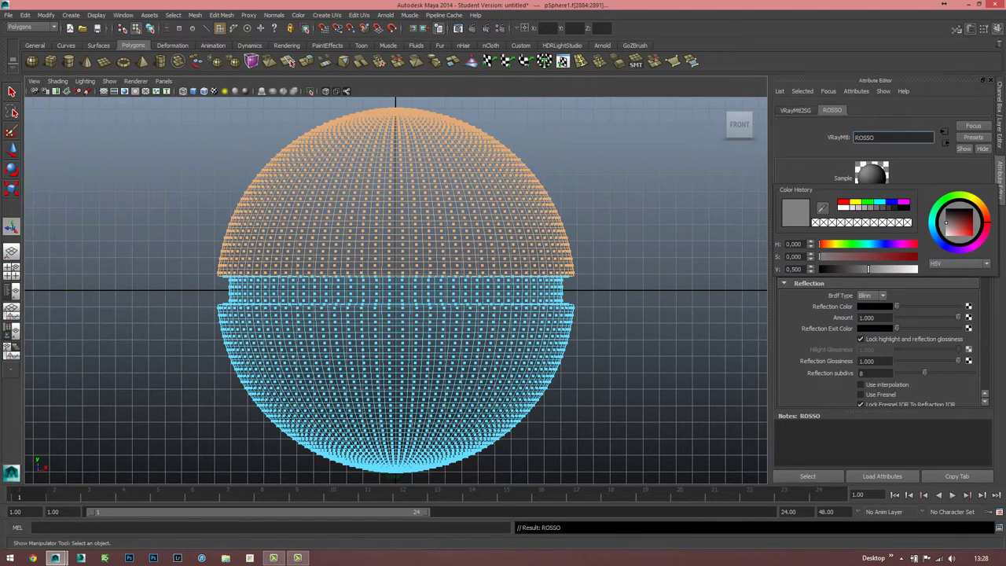
drag(947, 222, 974, 235)
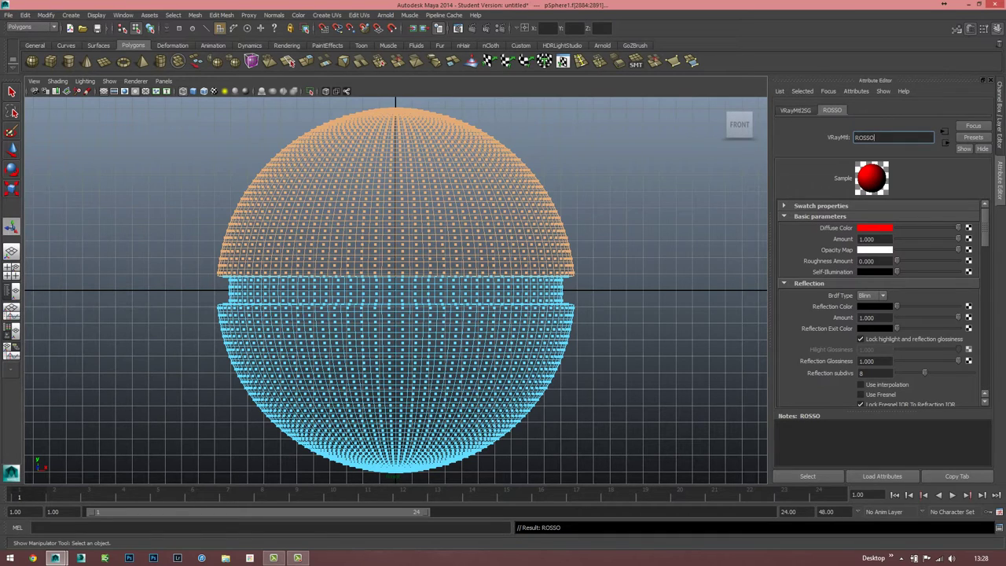
click(874, 306)
drag(898, 306, 949, 306)
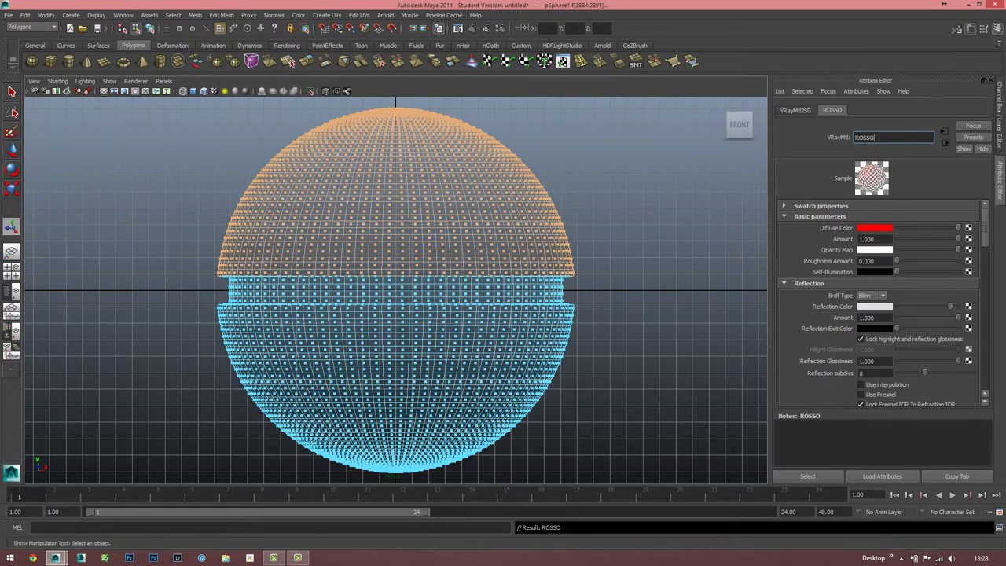
drag(950, 306, 952, 306)
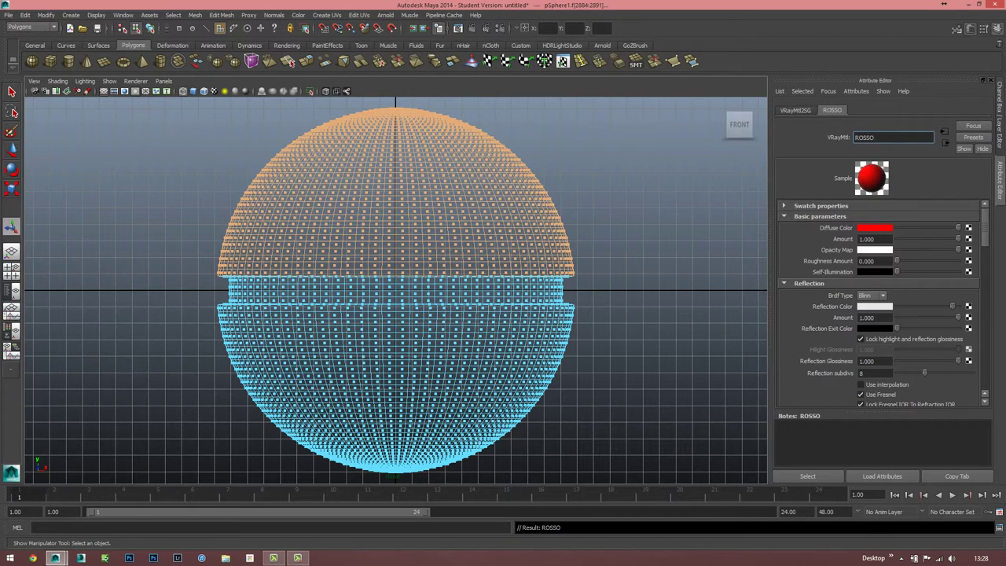
click(863, 373)
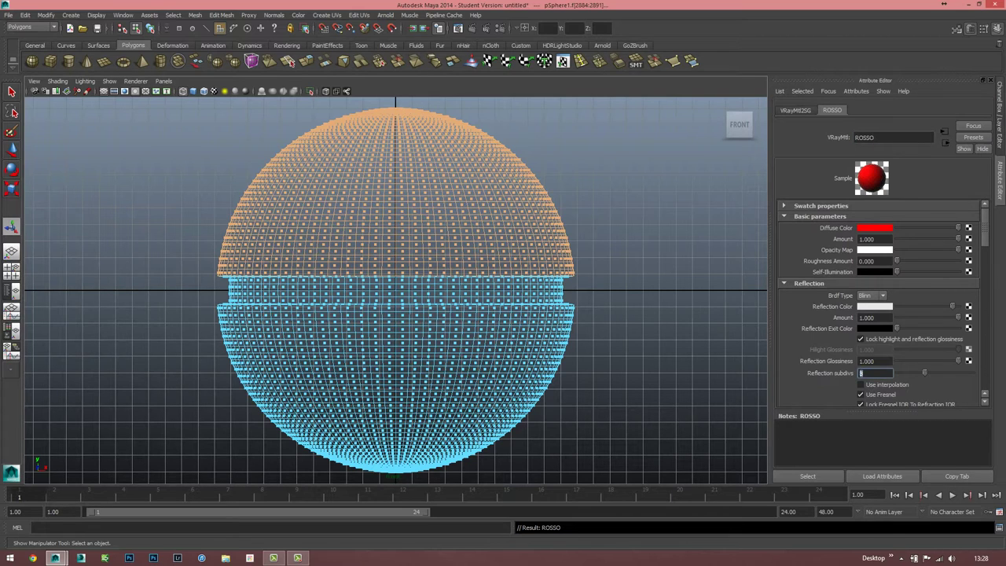
text(16)
key(Return)
Invert the face selection to the lower half and assign it a new VRayMtl.
key(ctrl+shift+i)
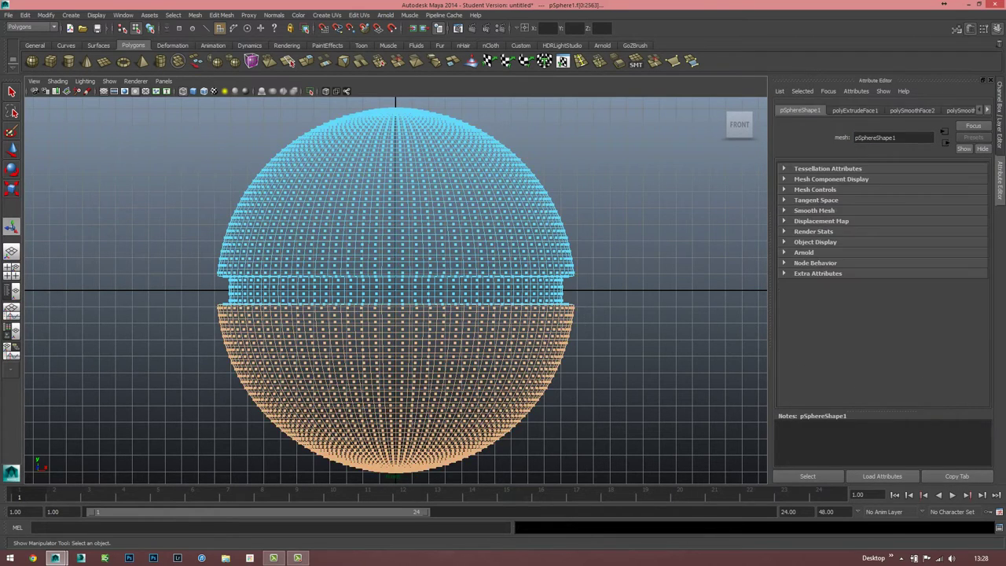
right_drag(402, 329, 397, 513)
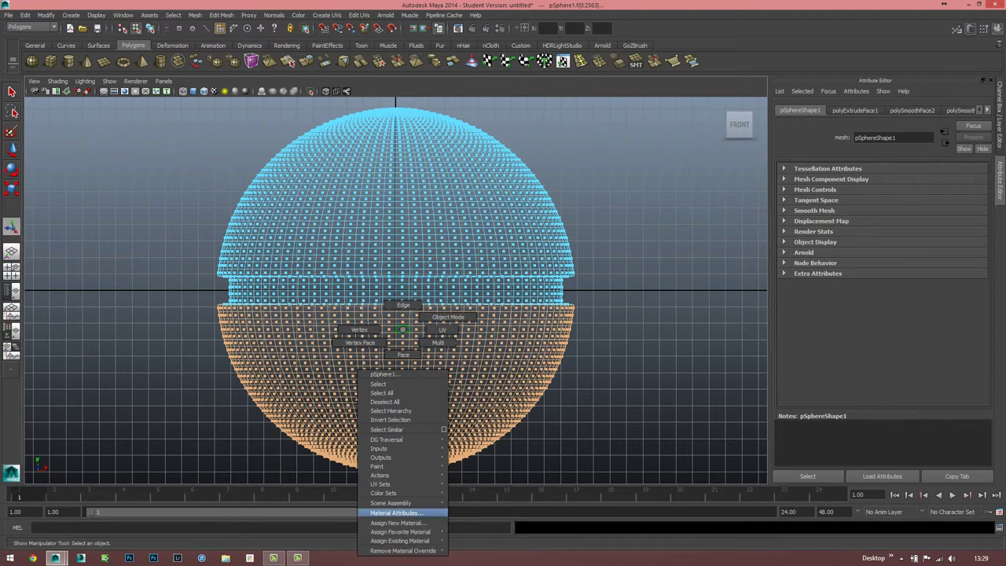
click(401, 523)
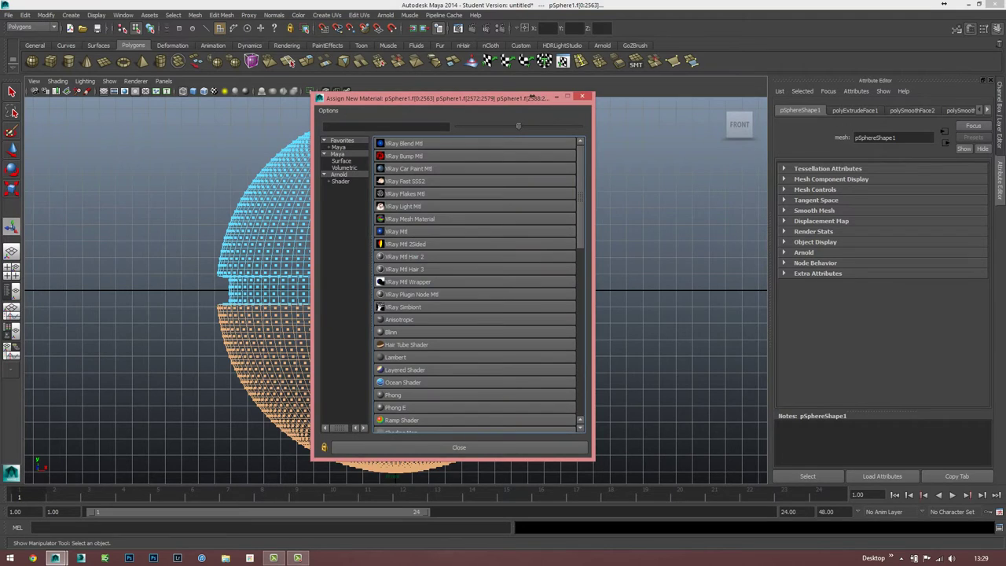
click(396, 231)
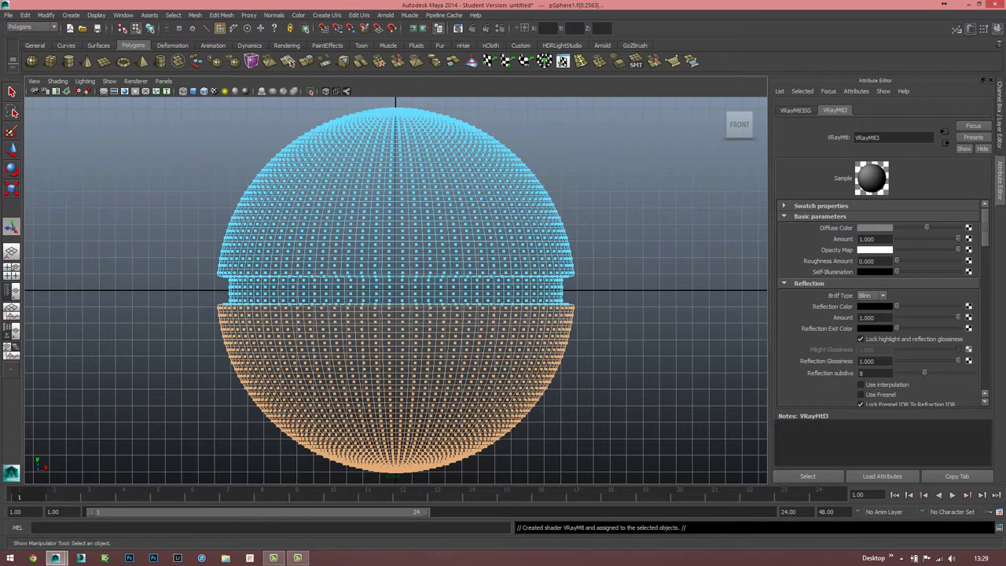
Set the material's diffuse and reflection white, enable Fresnel, 16 subdivs, and name it BIANCO.
drag(927, 227, 958, 227)
drag(897, 306, 953, 305)
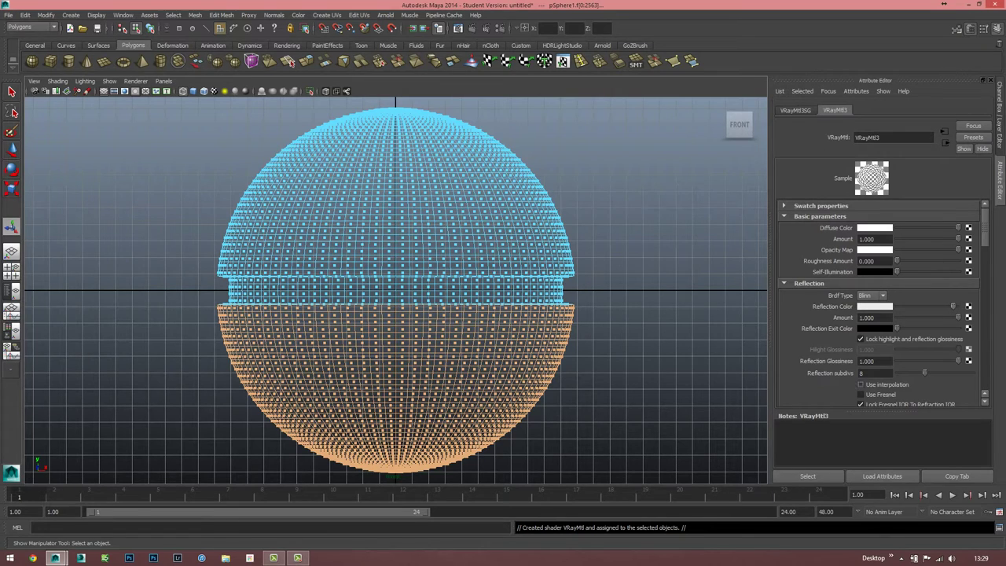
click(860, 394)
click(874, 372)
text(16)
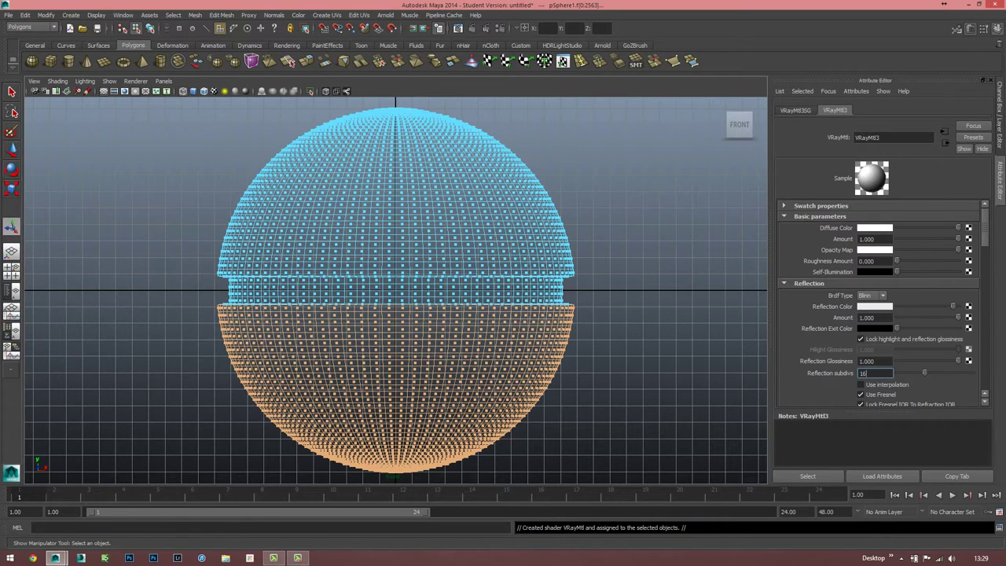
click(894, 137)
text(B)
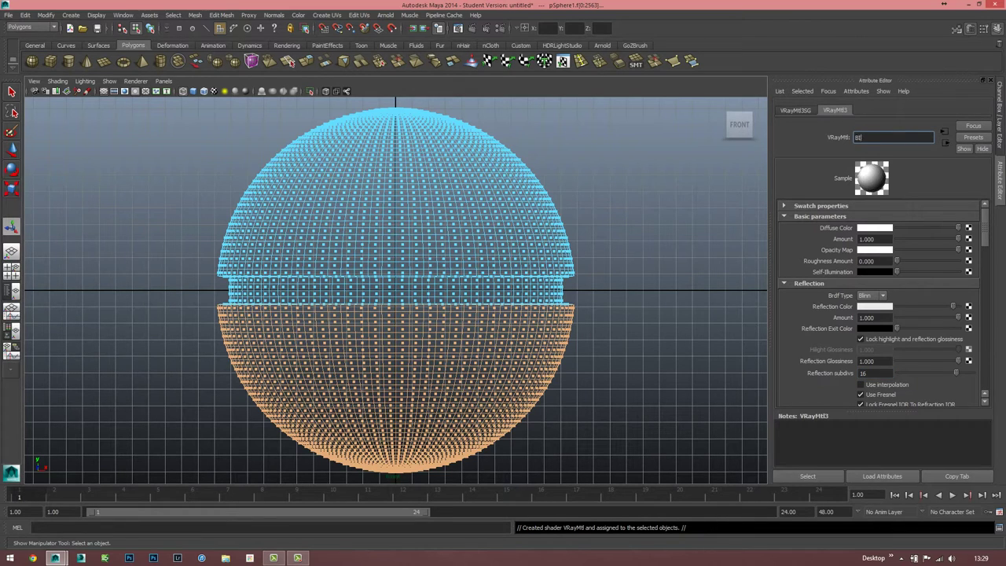
text(IANCO)
key(Return)
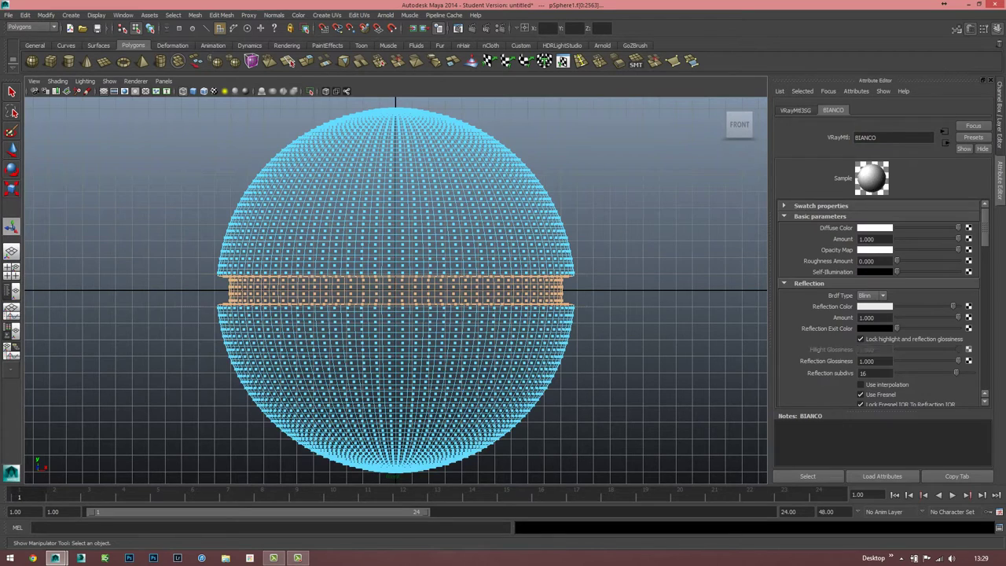
Assign a new black VRayMtl with Fresnel enabled to the middle band faces.
right_drag(428, 287, 503, 519)
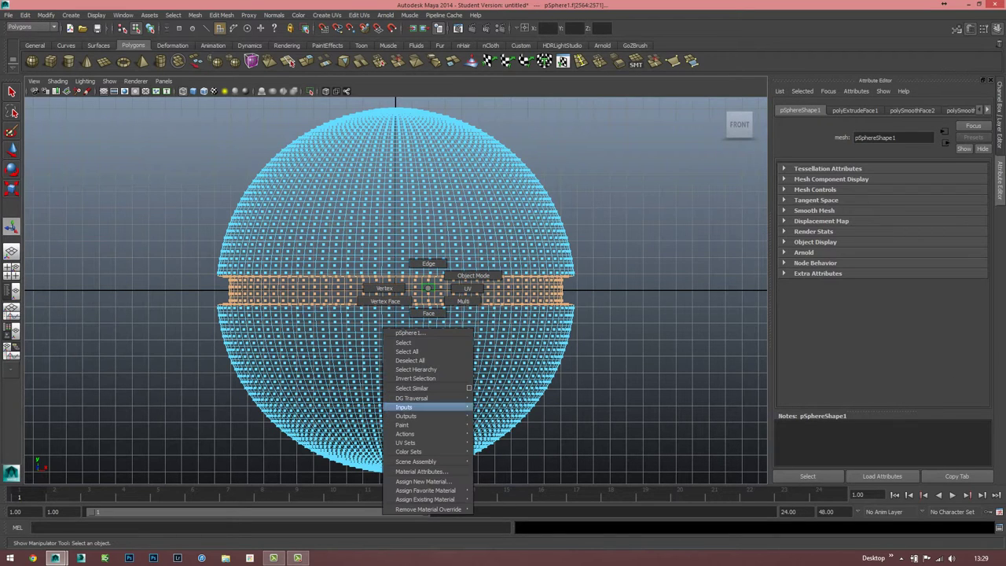
click(441, 236)
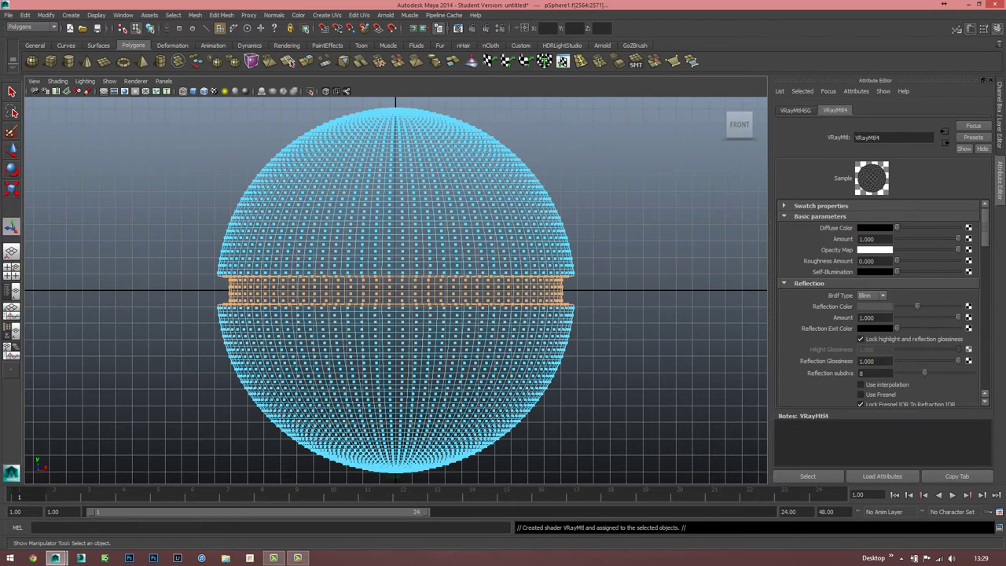
click(861, 394)
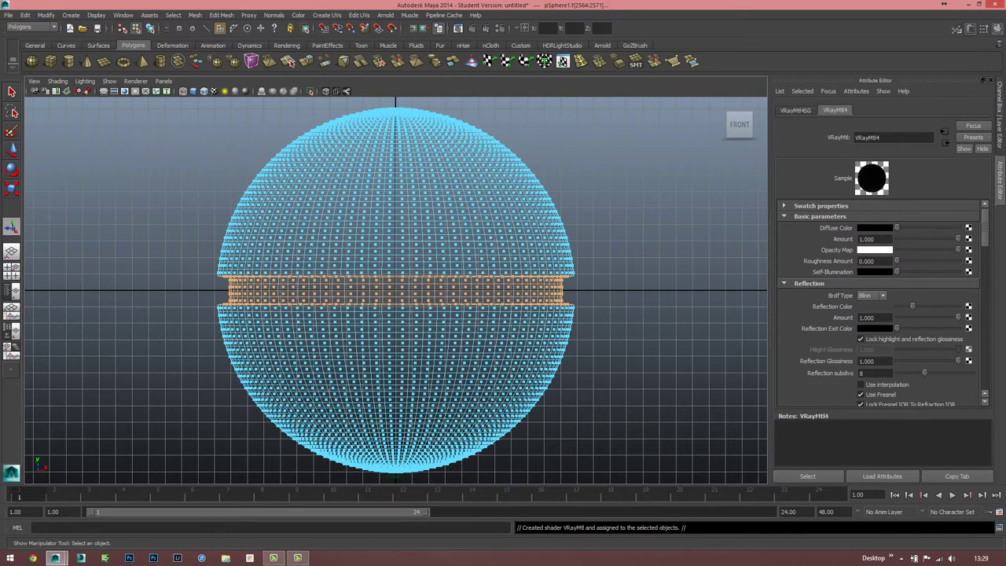
double_click(874, 373)
click(644, 196)
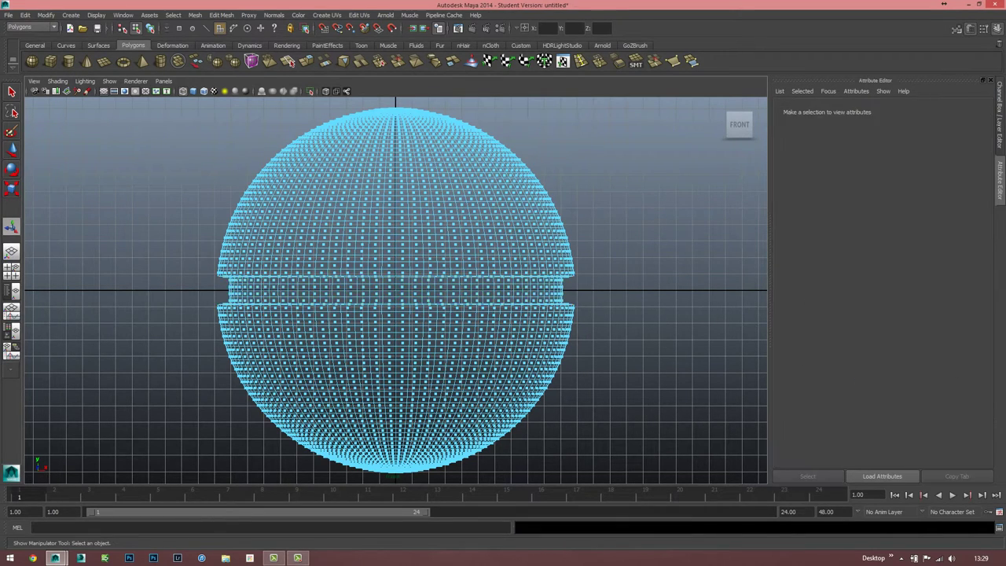
Return to the perspective view, select the whole ball and create a polygon cylinder.
key(space)
key(space)
alt+drag(548, 301, 504, 330)
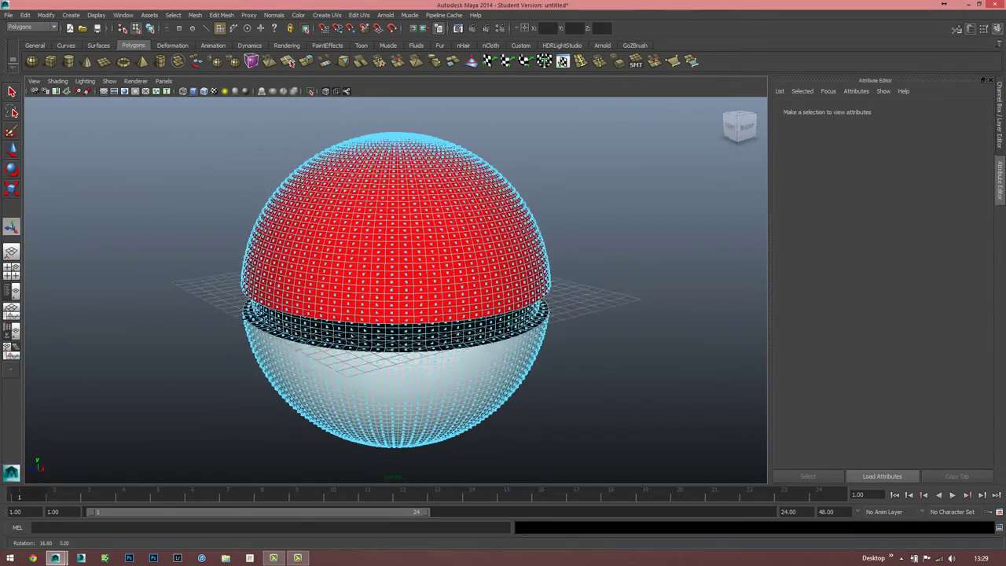
right_drag(453, 298, 499, 267)
alt+drag(551, 299, 519, 314)
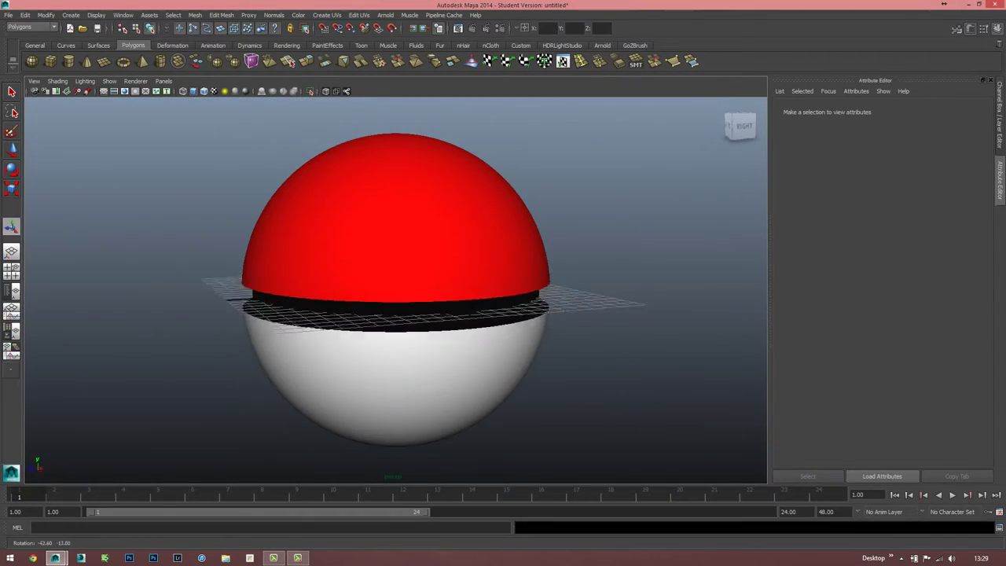
click(393, 236)
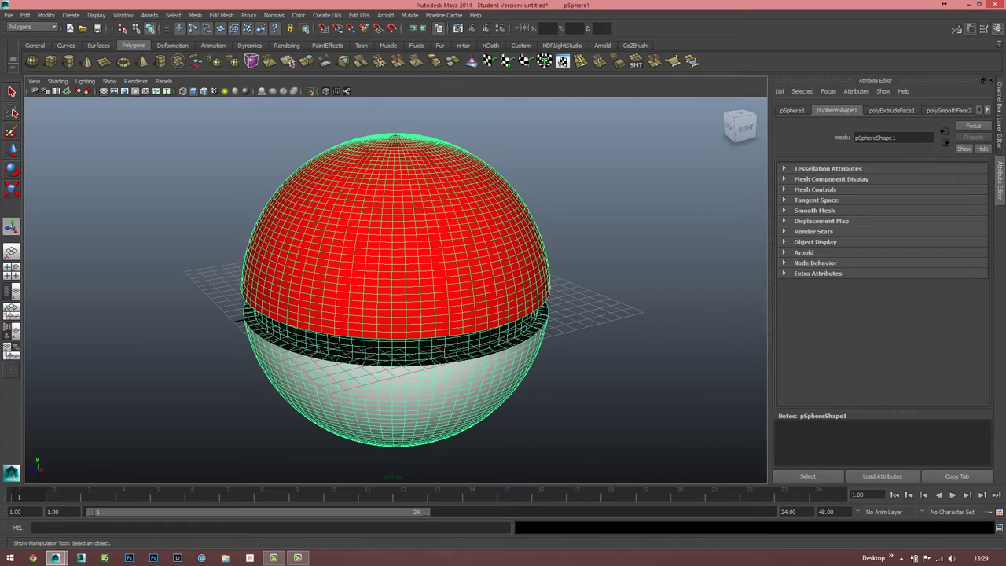
click(69, 61)
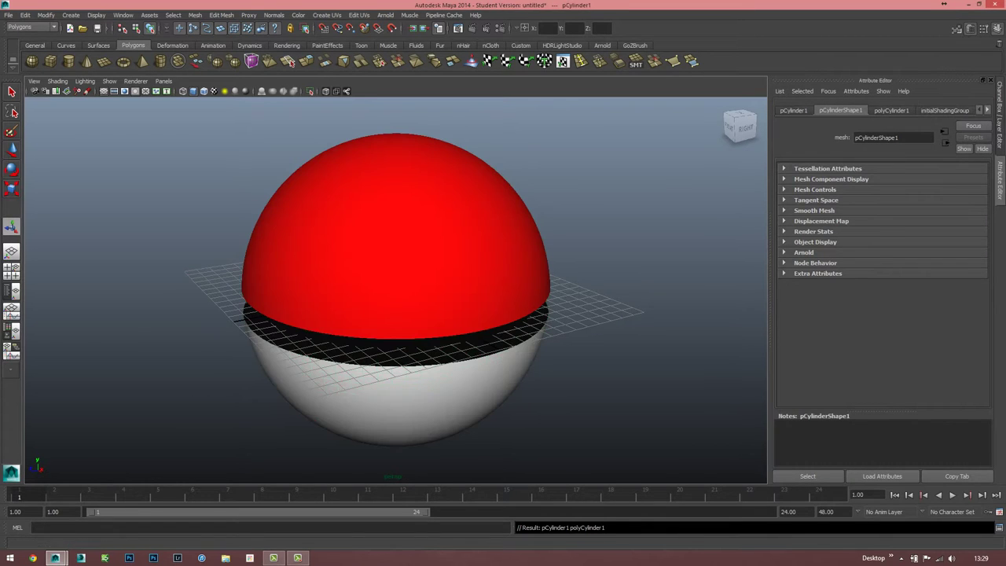
Move the new cylinder along X out to the sphere's edge.
click(12, 149)
alt+drag(472, 354, 503, 350)
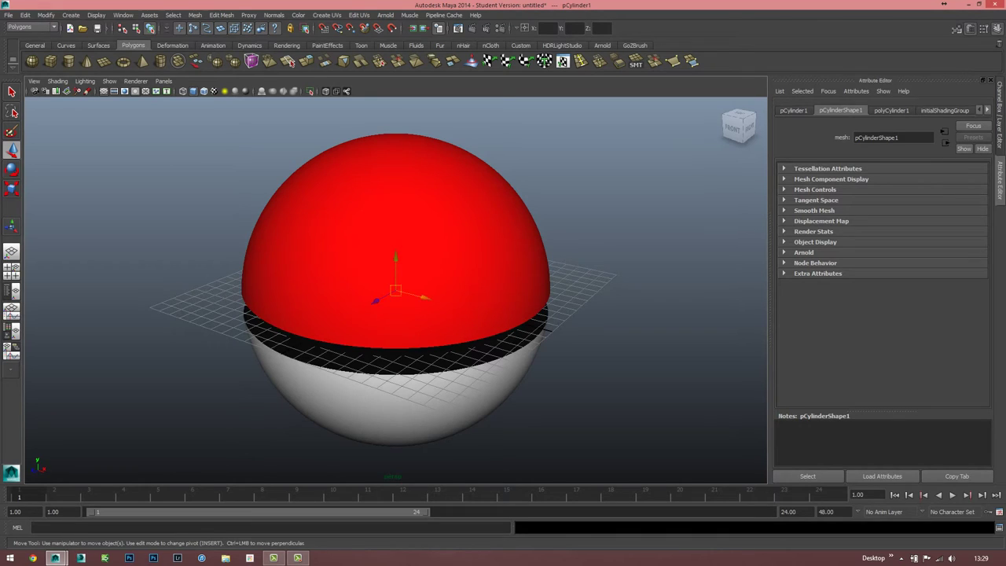
drag(423, 297, 448, 303)
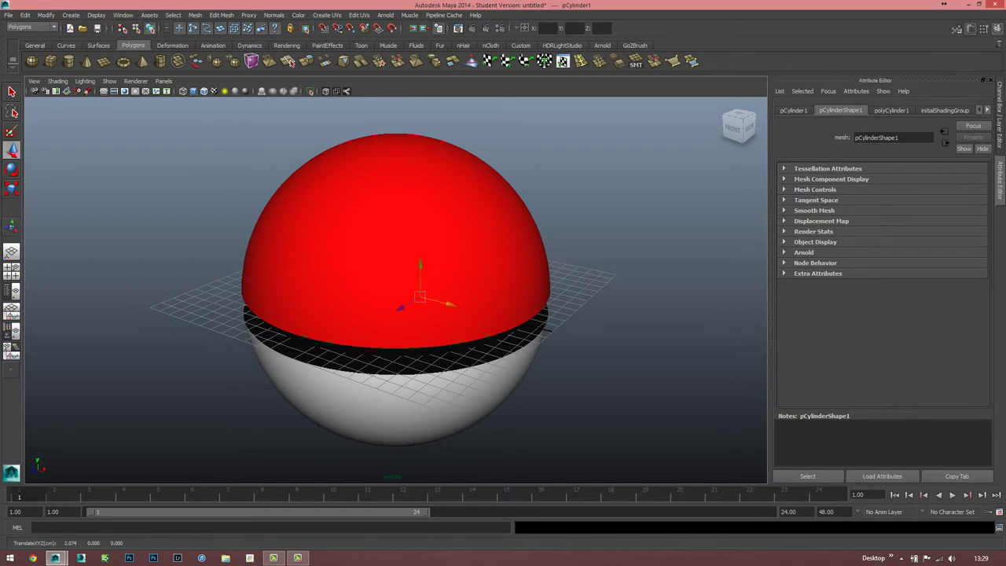
drag(448, 304, 578, 339)
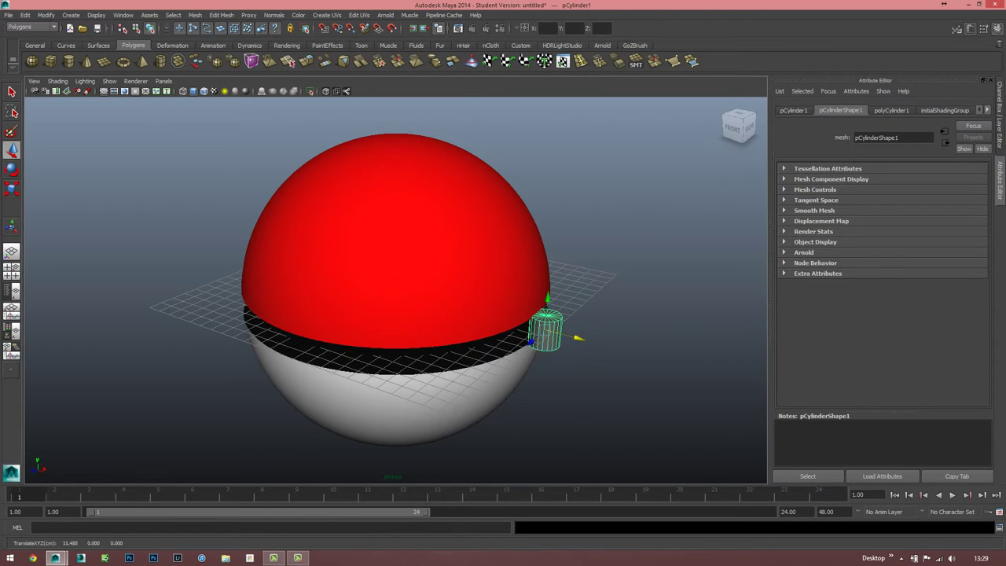
Rotate the cylinder onto its side to -90° on Z, using 15° rotation steps.
key(e)
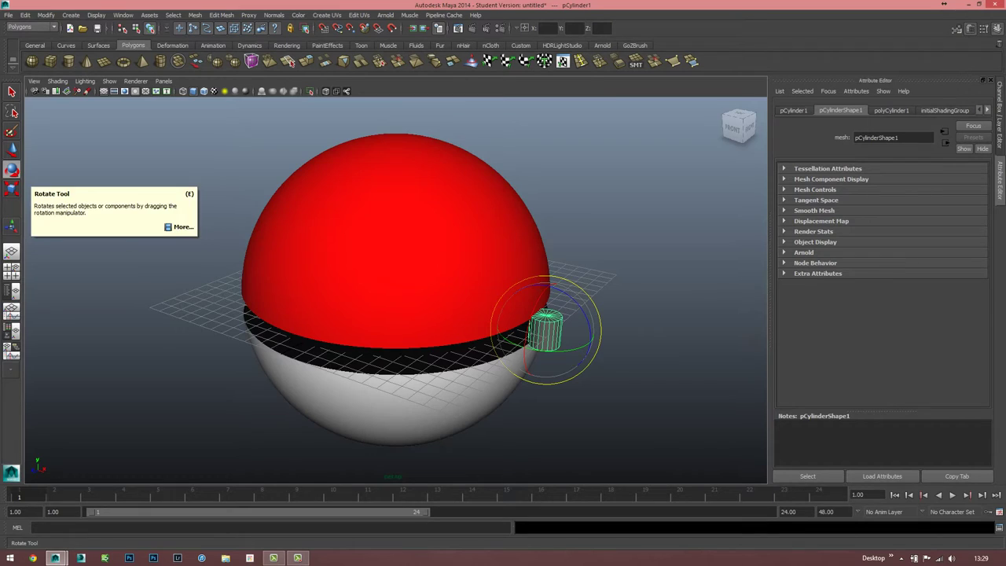
double_click(12, 169)
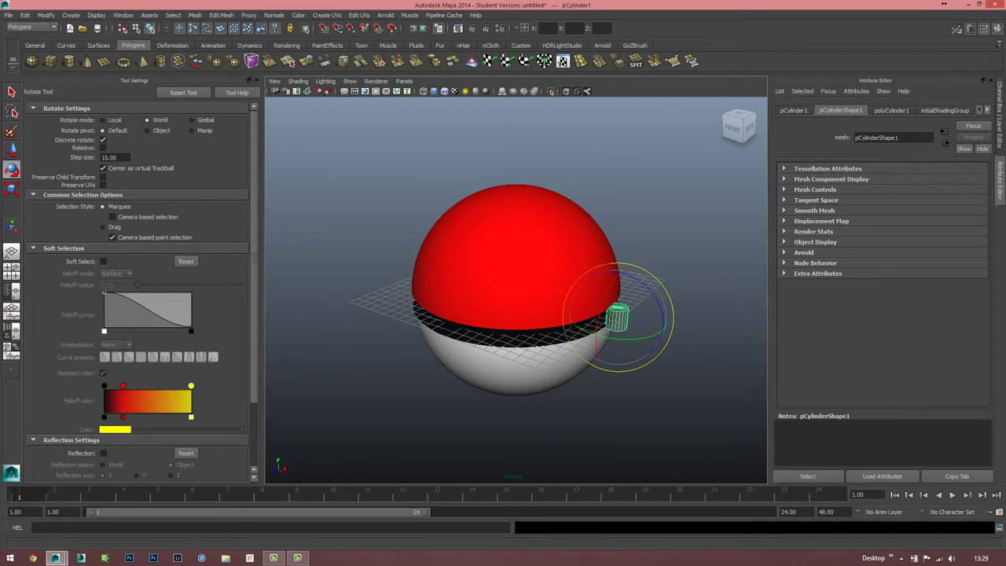
click(114, 158)
key(ctrl+shift+t)
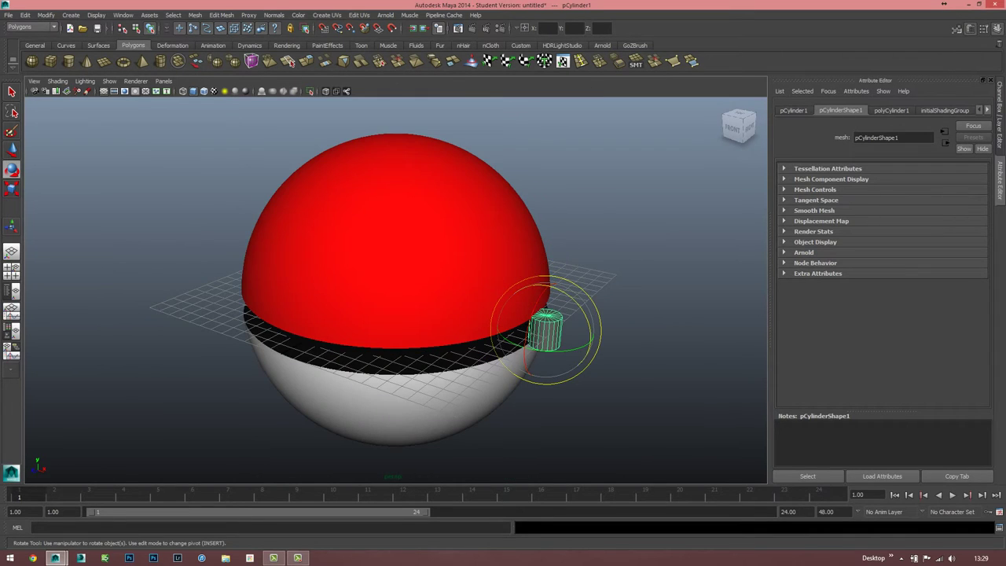
drag(590, 339, 578, 318)
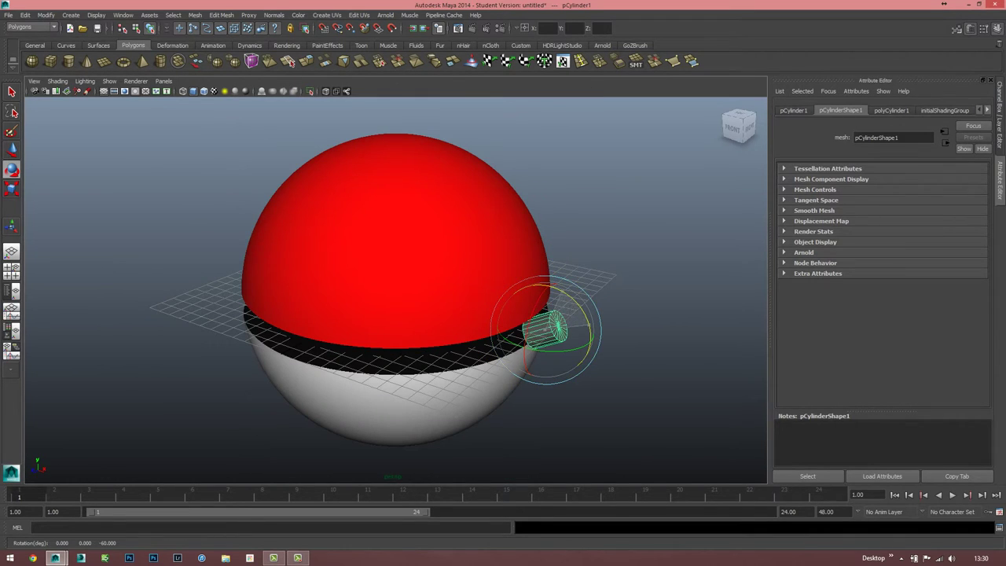
drag(578, 319, 585, 335)
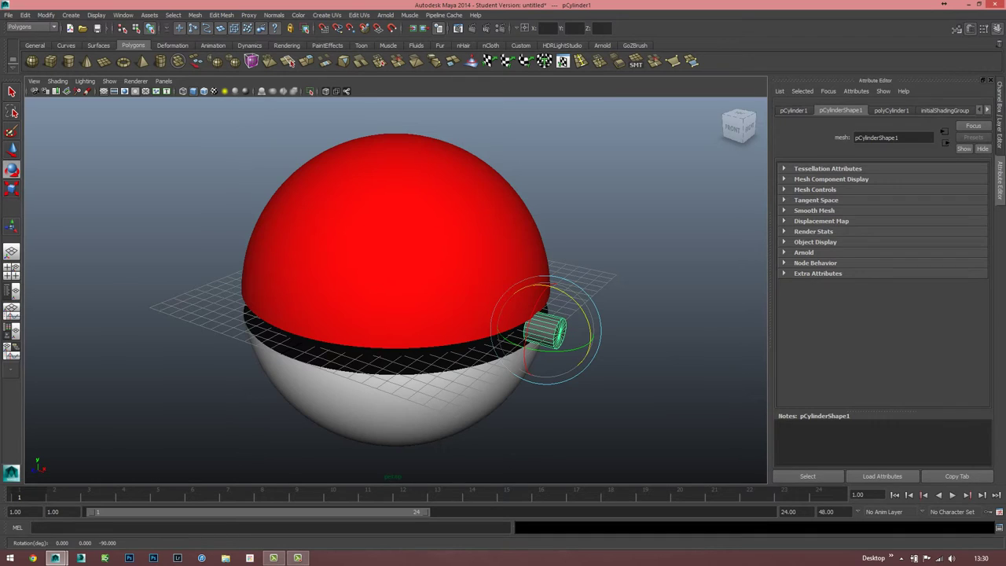
Undo an accidental sphere tilt, reselect the cylinder and scale it uniformly about 2.7 times.
click(393, 236)
drag(393, 235, 412, 254)
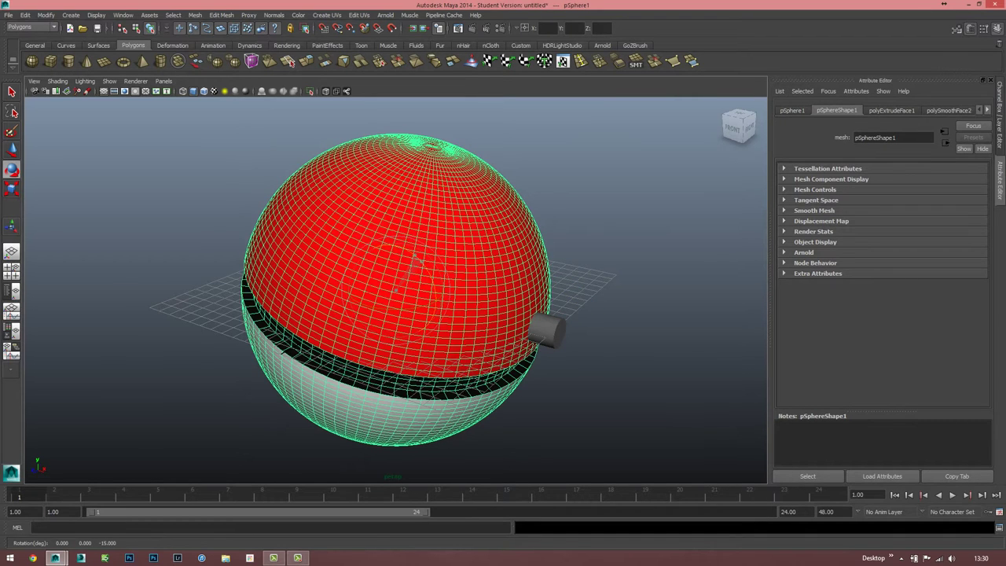
key(ctrl+z)
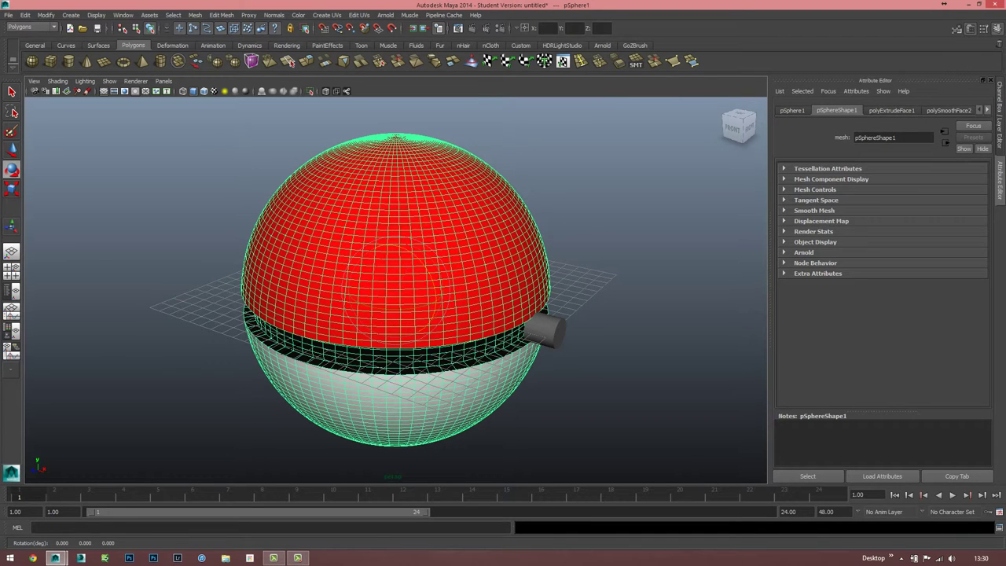
click(629, 393)
click(548, 331)
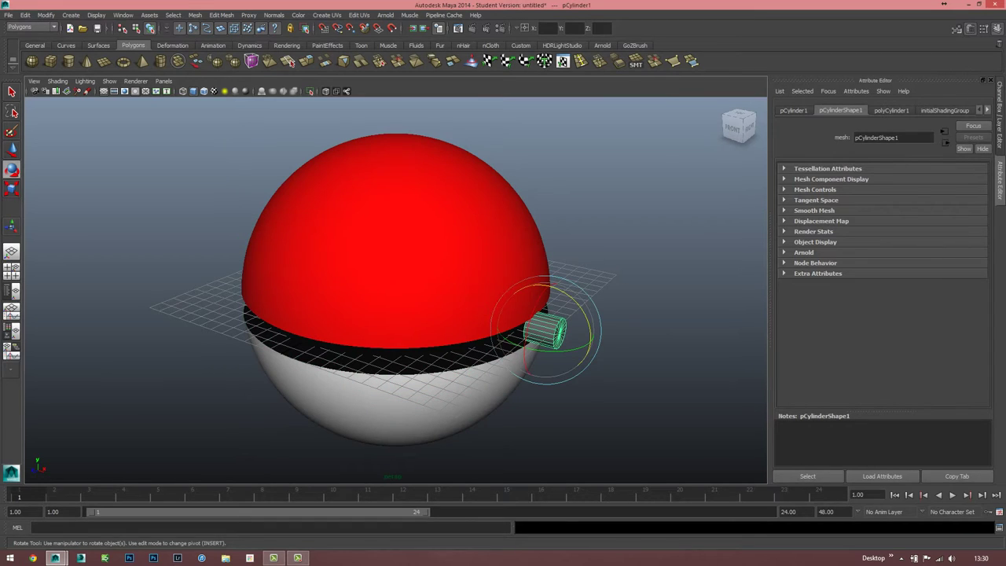
key(r)
mouse_move(544, 331)
mouse_down()
mouse_move(598, 346)
mouse_move(580, 341)
mouse_move(581, 315)
mouse_up()
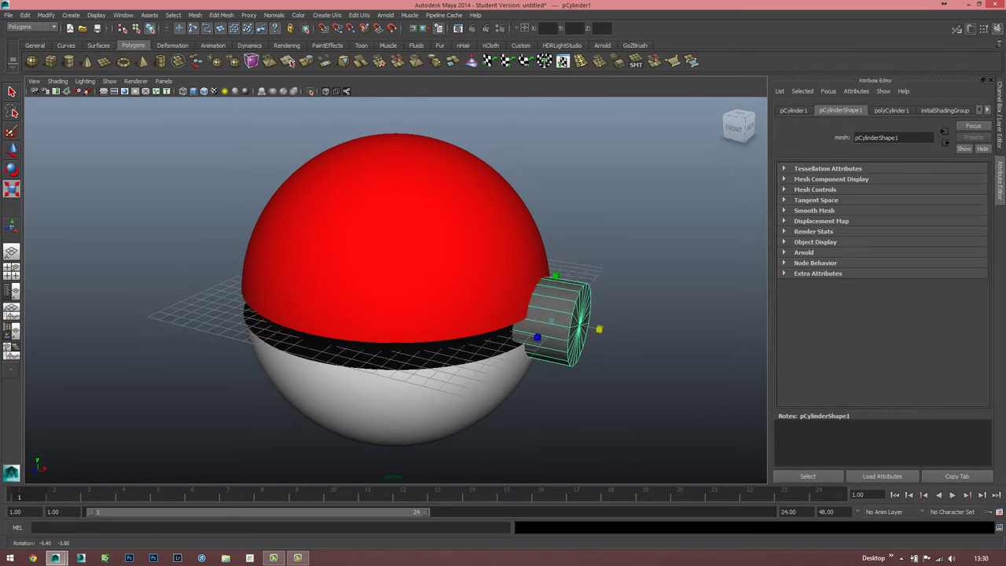
In the front view, scale the cylinder up uniformly to about 2.97.
key(space)
key(space)
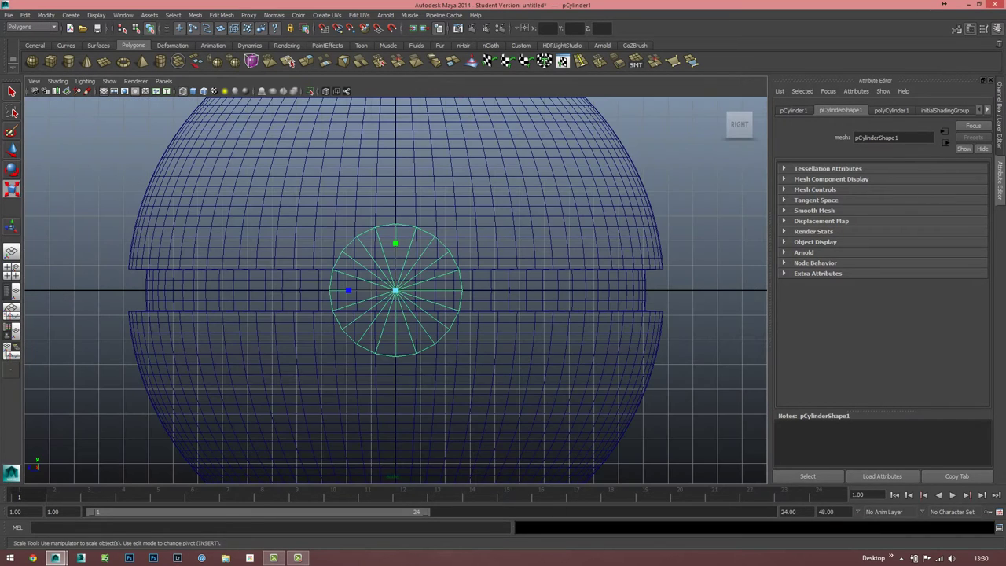
key(space)
key(space)
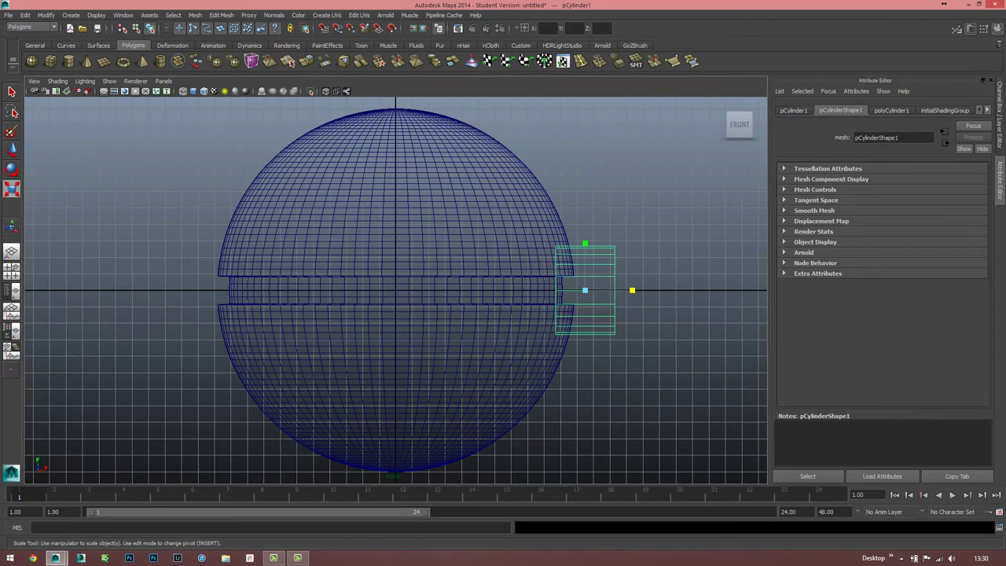
key(space)
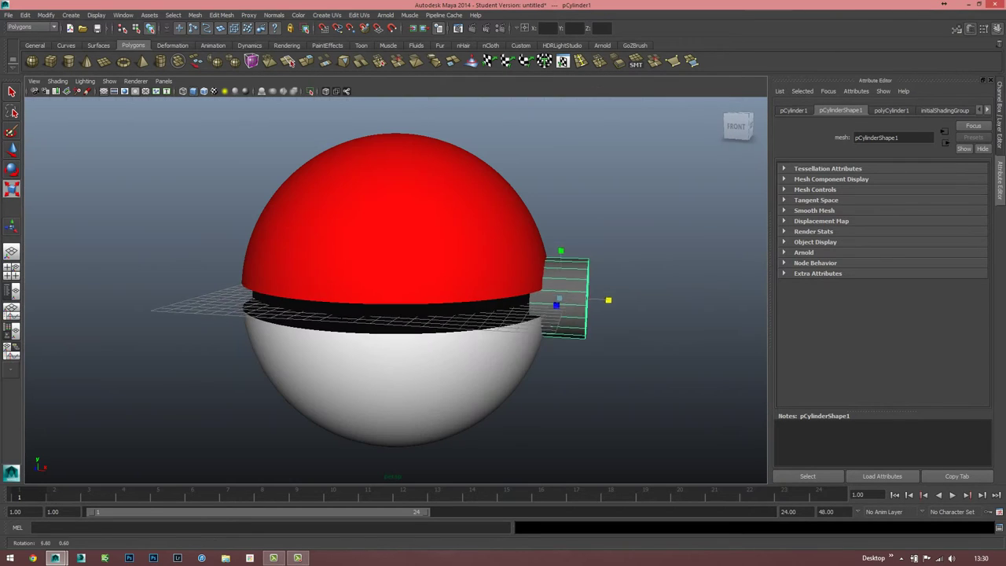
drag(556, 304, 564, 303)
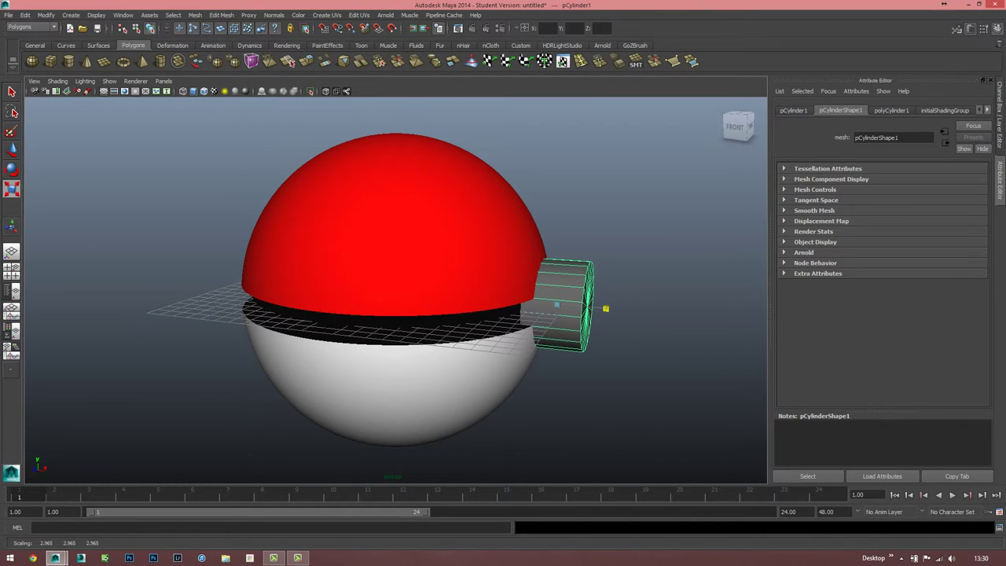
drag(564, 303, 596, 308)
Slide the cylinder along X to about 10.98 so it sinks into the ball's band.
key(w)
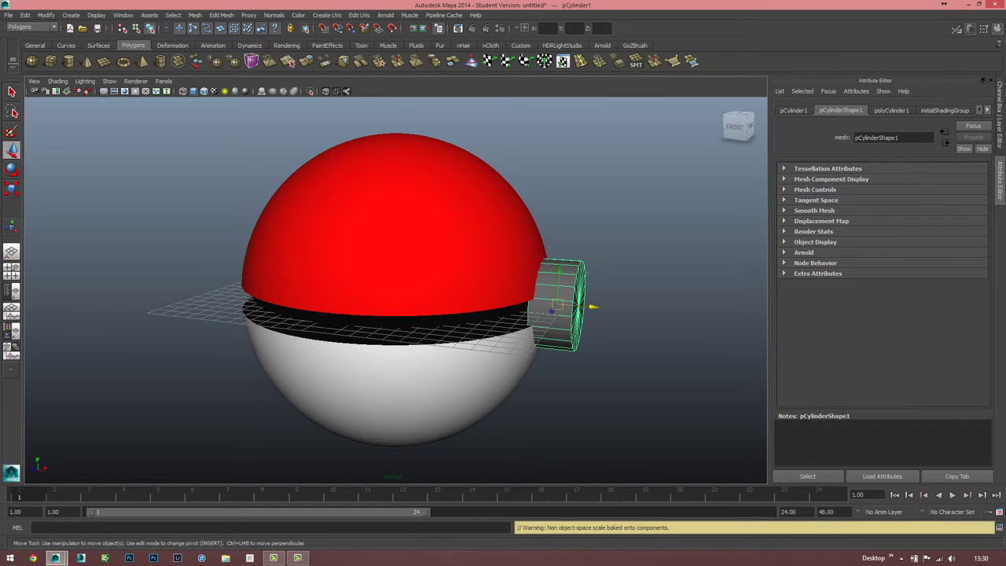
key(f)
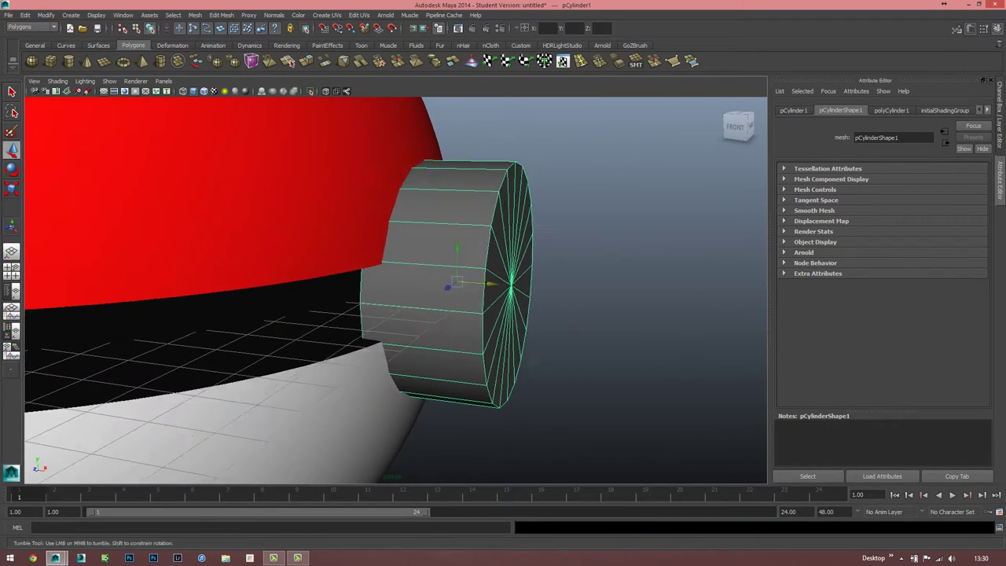
alt+drag(394, 283, 425, 283)
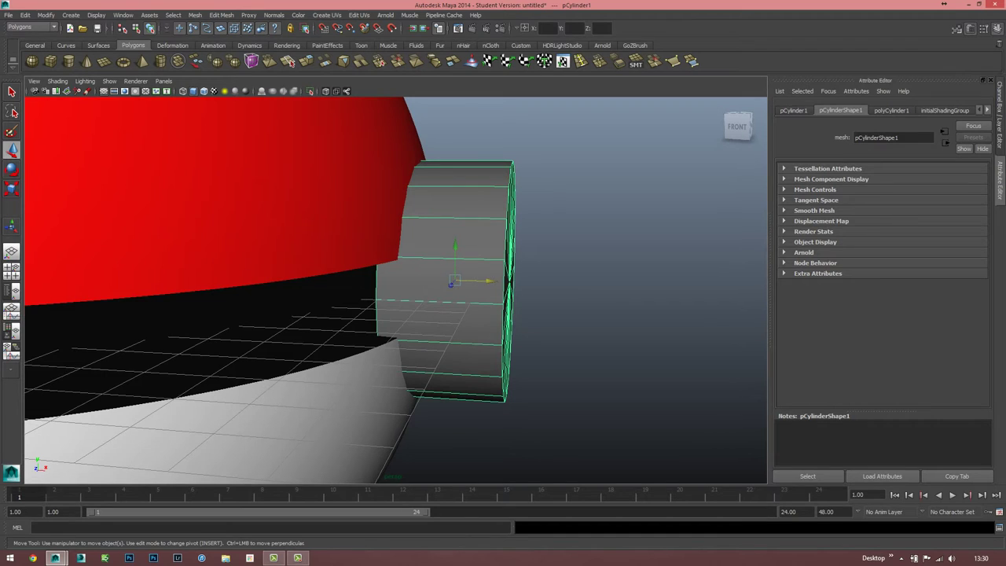
drag(476, 281, 465, 280)
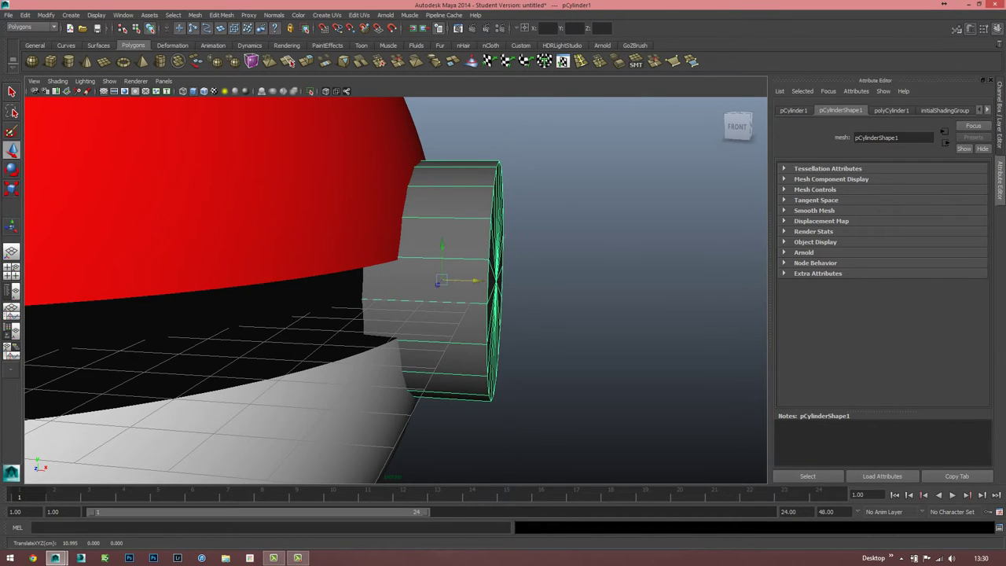
click(629, 354)
alt+drag(472, 283, 551, 283)
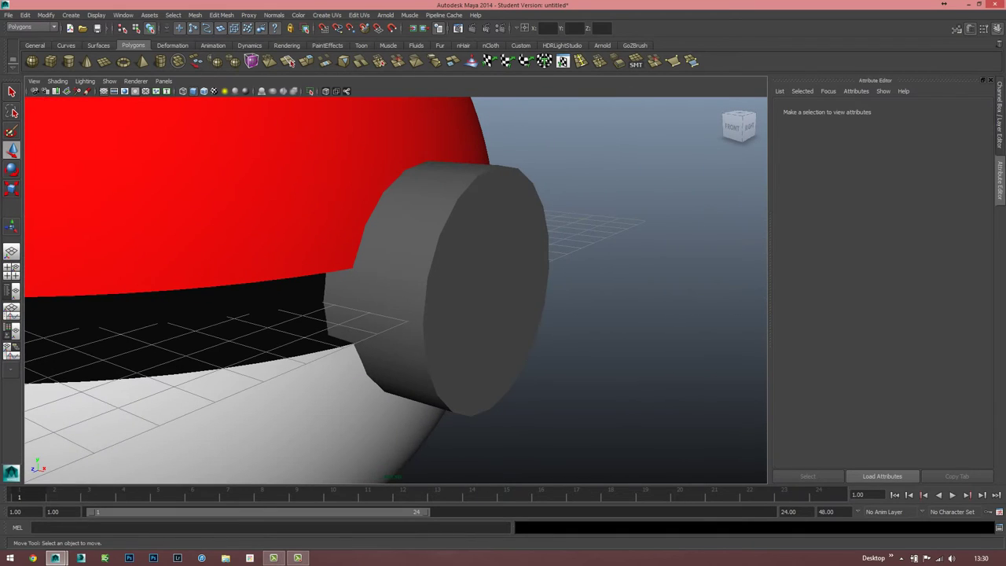
click(470, 257)
Raise the button cylinder's Subdivisions Axis to 29 in its polyCylinder1 attributes.
right_click(470, 257)
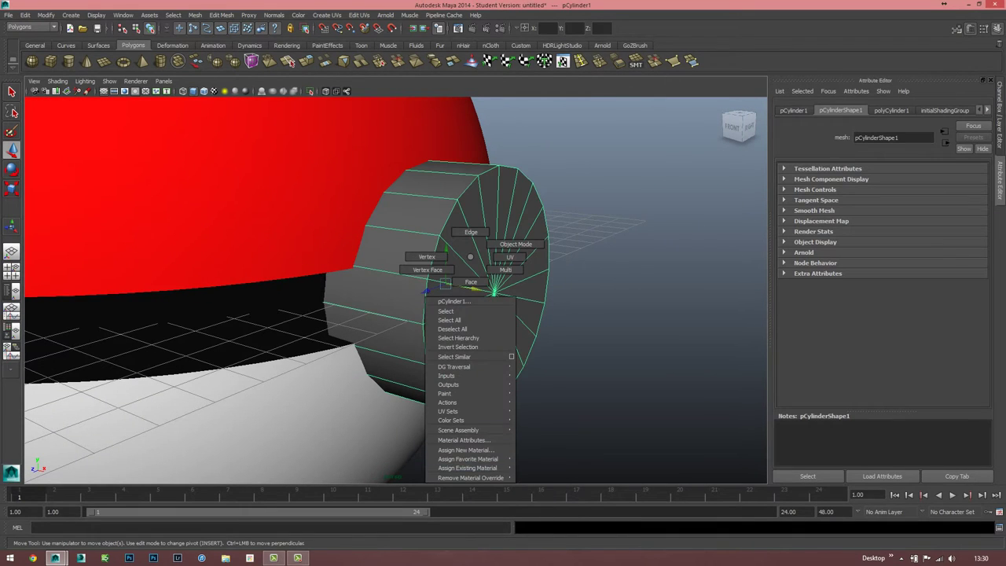
key(Escape)
click(892, 110)
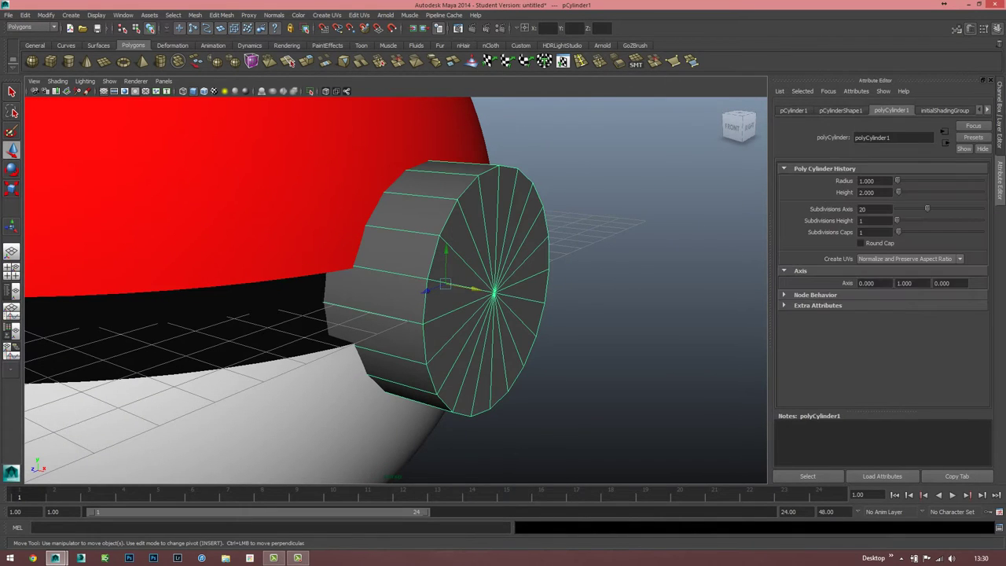
drag(927, 208, 943, 208)
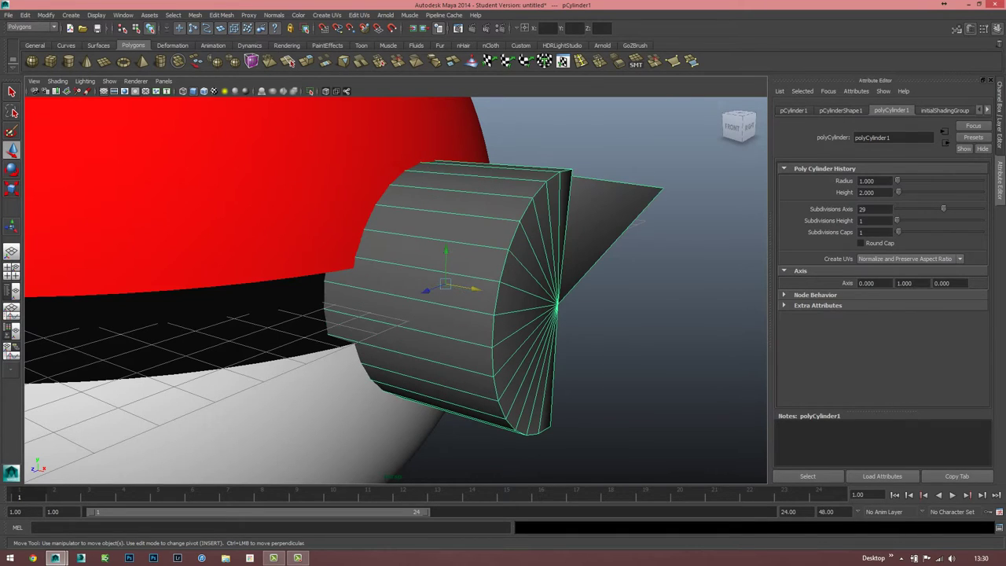
Delete the distorted cylinder and create a fresh default polygon cylinder at the origin.
mouse_move(393, 283)
alt+mouse_down()
mouse_move(259, 283)
mouse_move(401, 283)
alt+mouse_up()
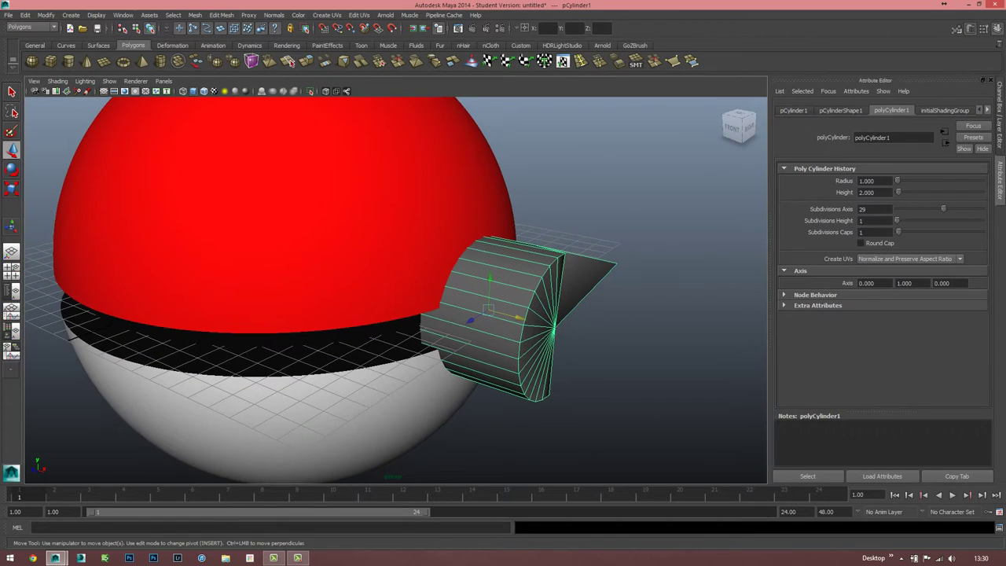
key(Delete)
click(68, 60)
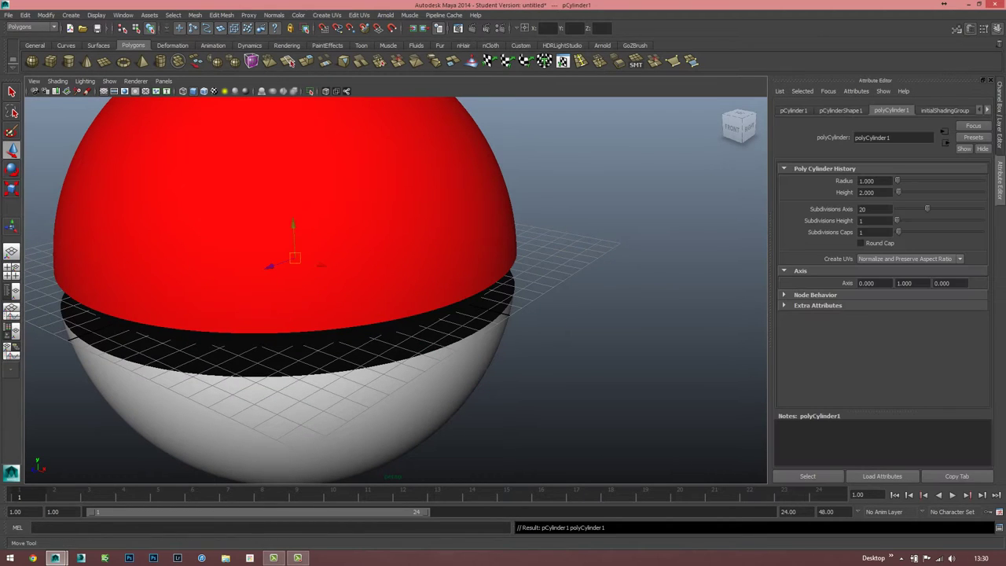
Move pCylinder1 to the ball's side with 50 axis, 6 height and 7 cap subdivisions, and turn it sideways.
drag(320, 265, 588, 337)
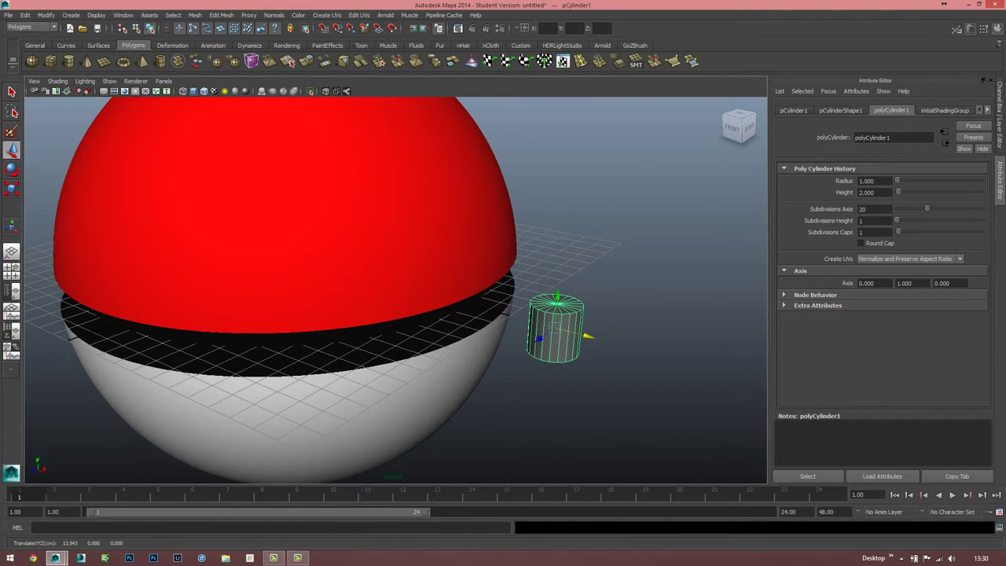
drag(927, 209, 982, 209)
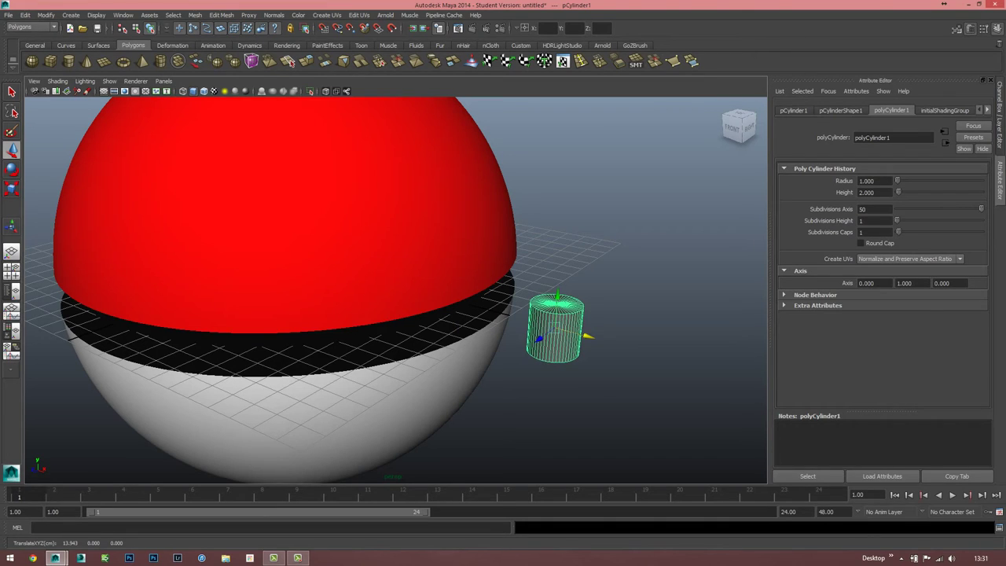
drag(898, 220, 909, 232)
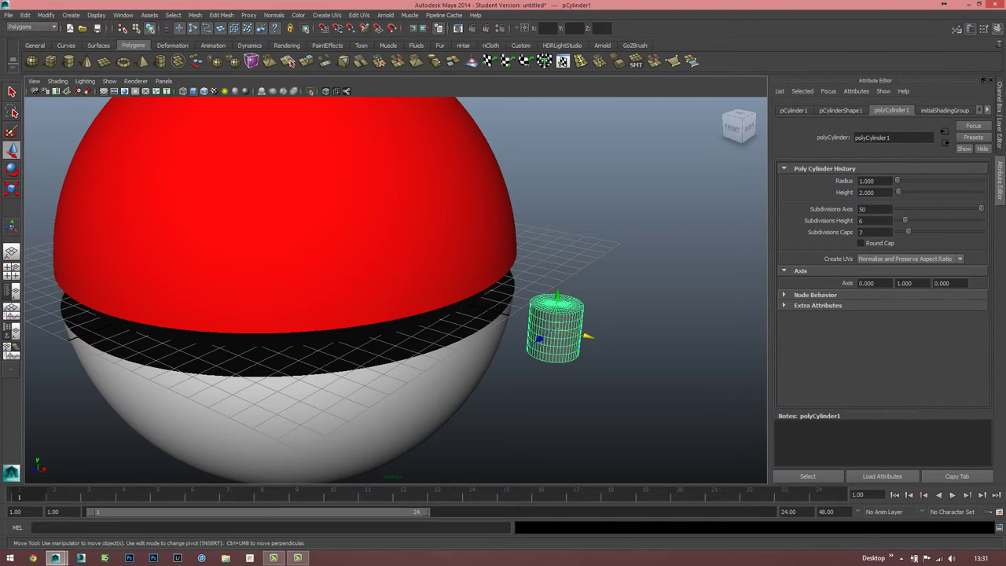
key(e)
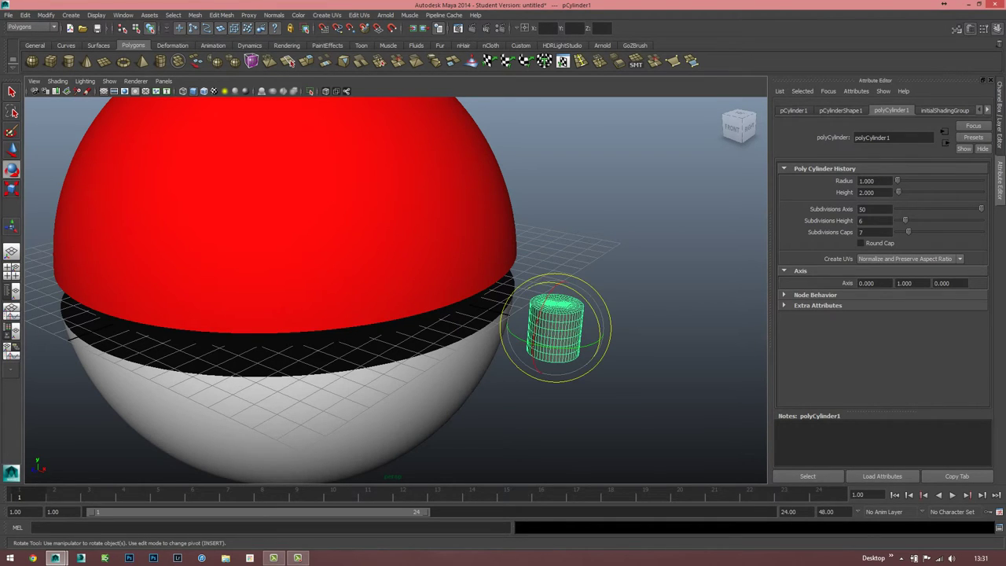
drag(578, 311, 578, 349)
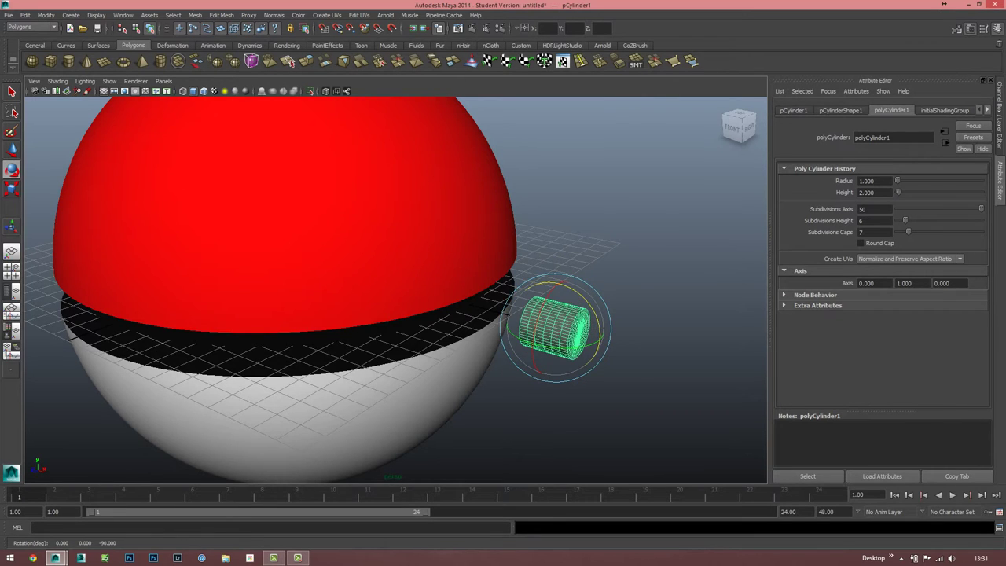
Enlarge the cylinder and push it into the ball along X at the seam.
alt+drag(394, 275, 346, 276)
key(r)
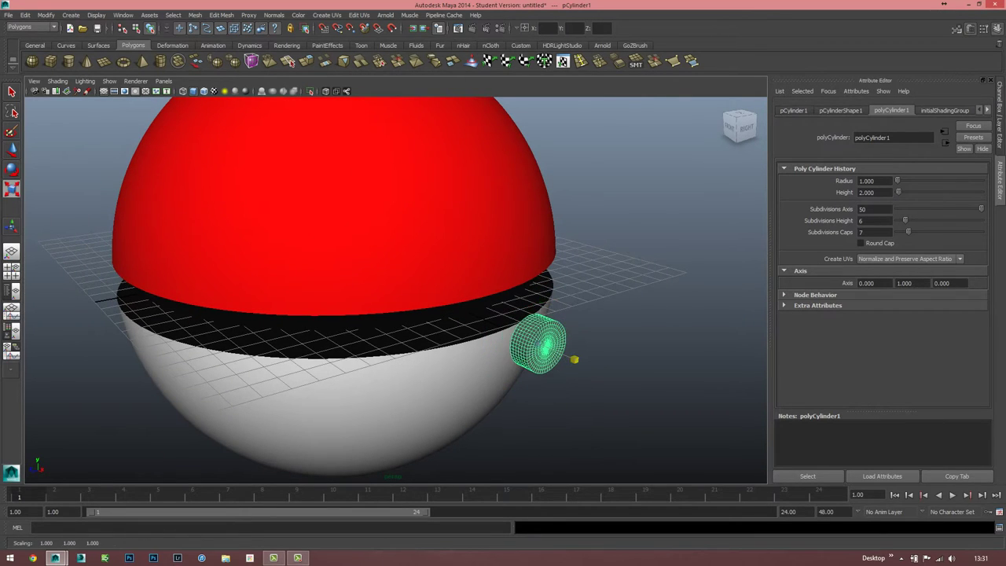
drag(539, 344, 574, 344)
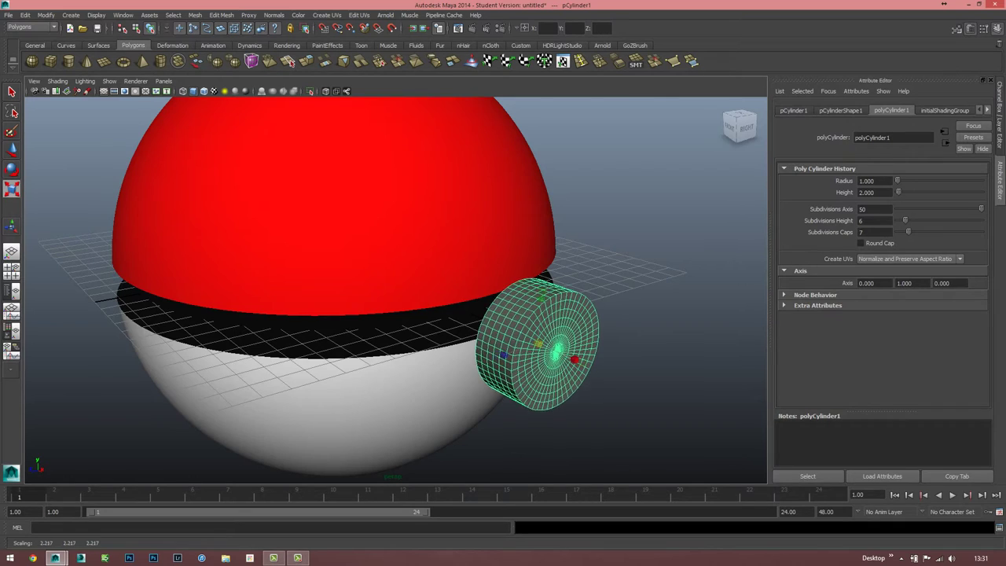
alt+drag(393, 275, 362, 275)
key(w)
drag(590, 322, 515, 315)
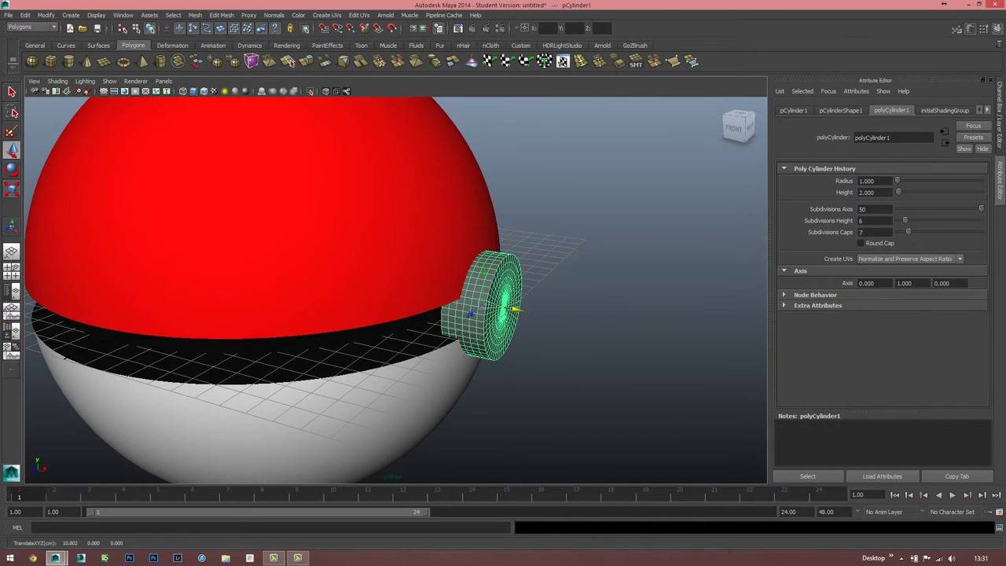
key(r)
drag(481, 304, 491, 305)
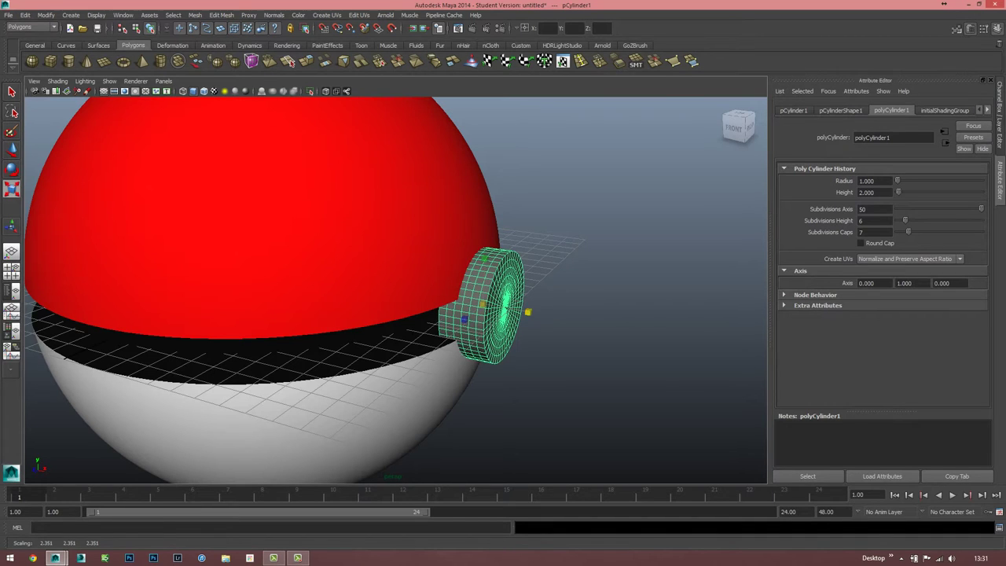
Reselect the button cylinder and bring up its Assign Existing Material list.
click(629, 409)
alt+drag(629, 409, 503, 401)
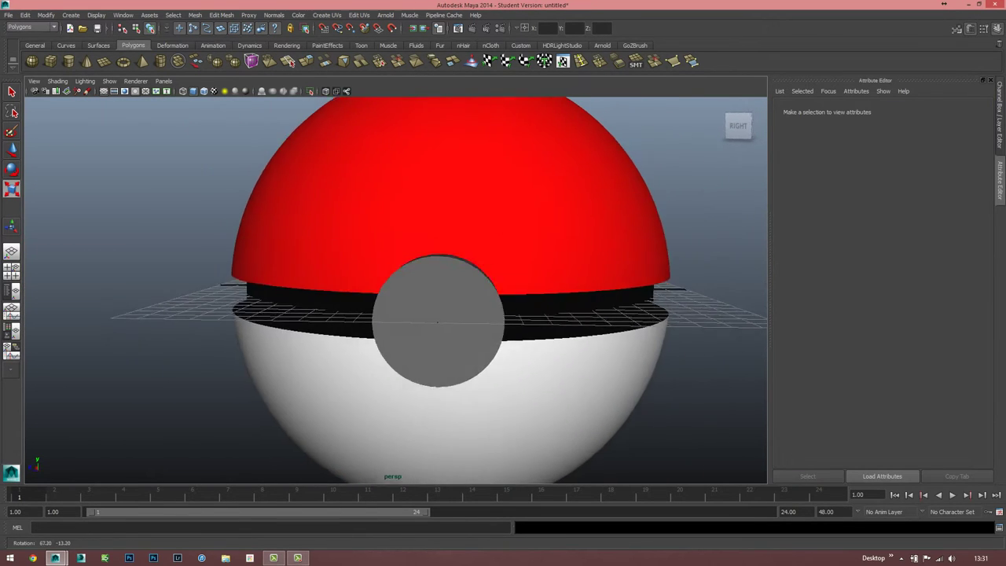
alt+drag(440, 354, 551, 353)
click(503, 310)
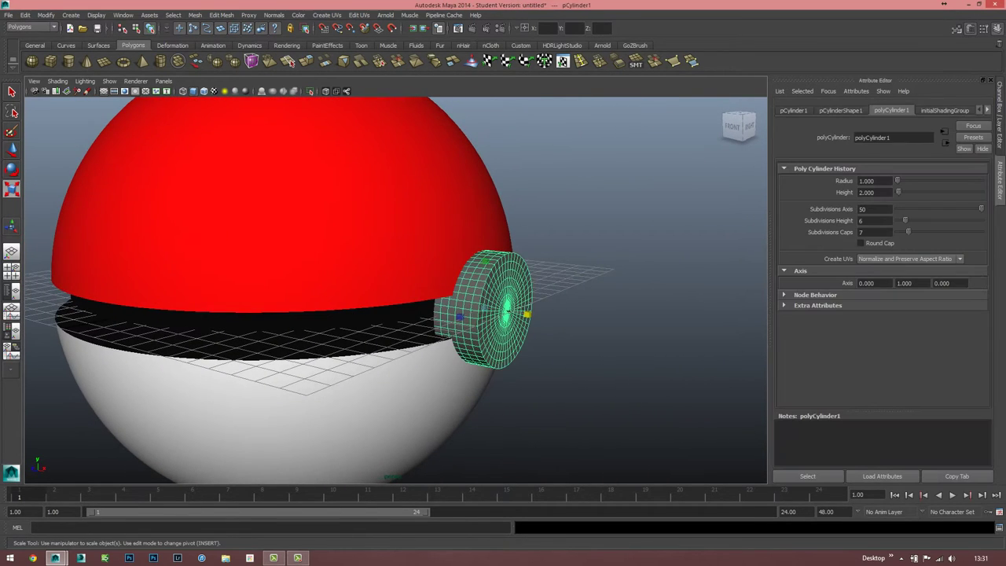
right_drag(511, 281, 511, 481)
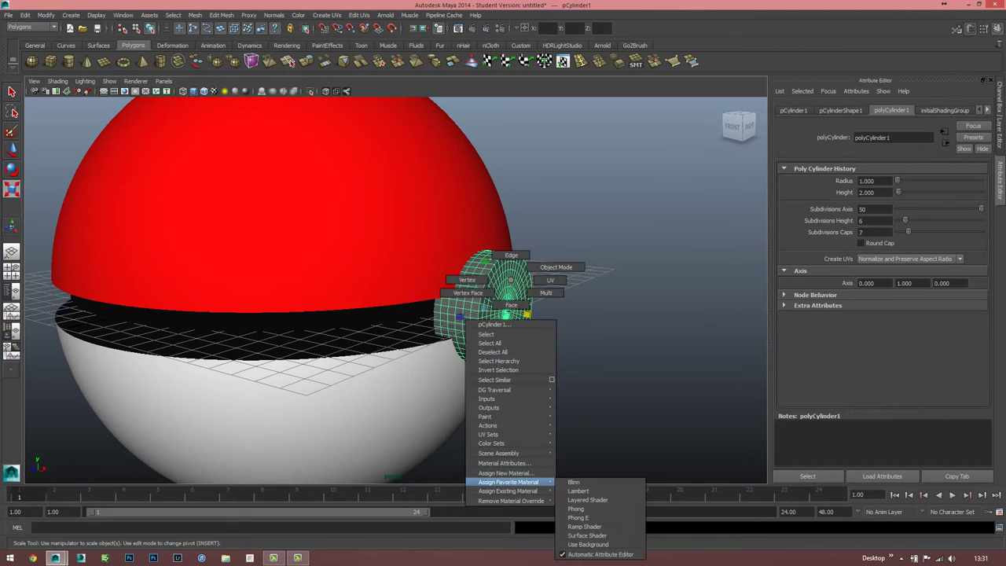
mouse_move(508, 491)
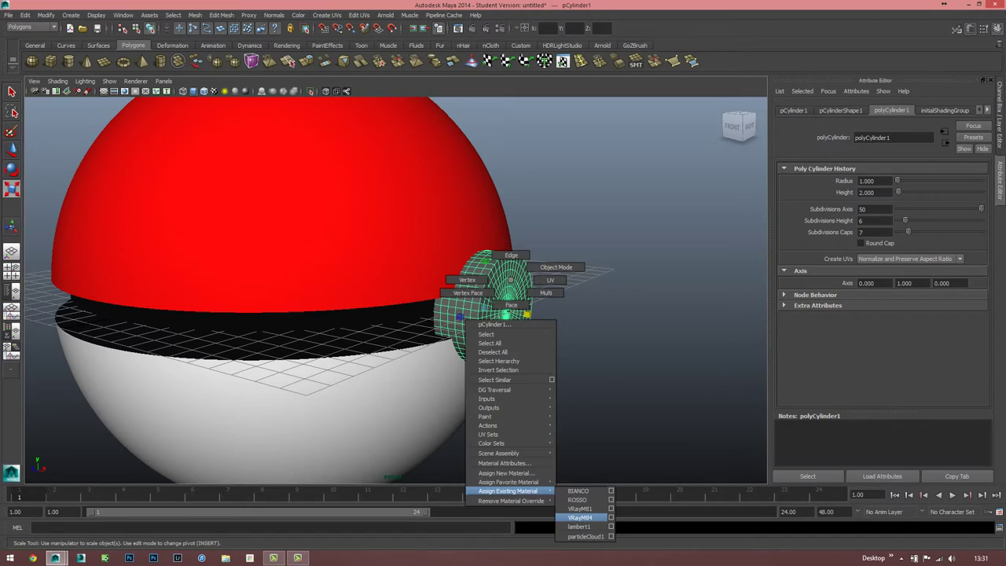
Assign the existing black VRayMtl4 material to the button cylinder.
click(580, 518)
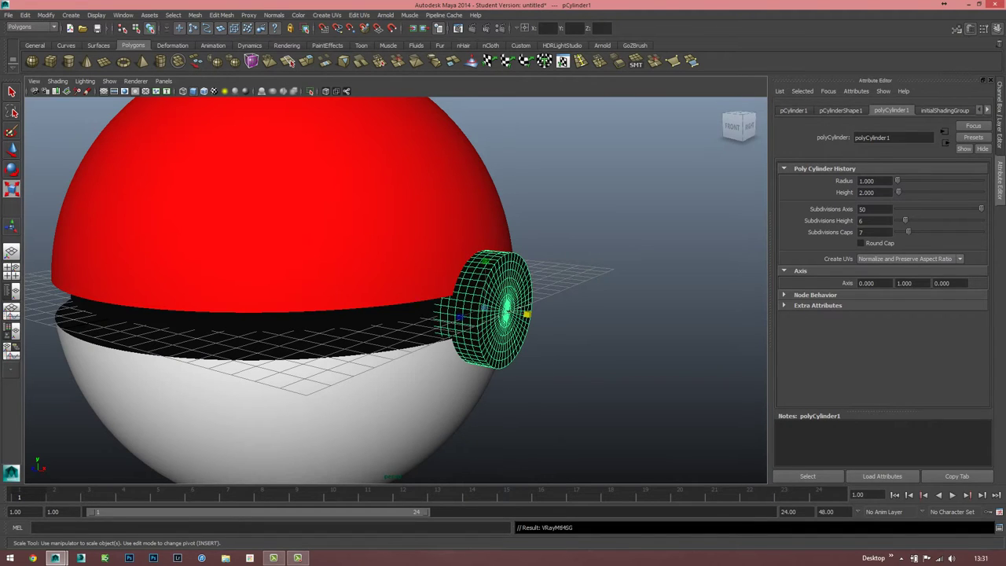
right_click(521, 277)
click(516, 459)
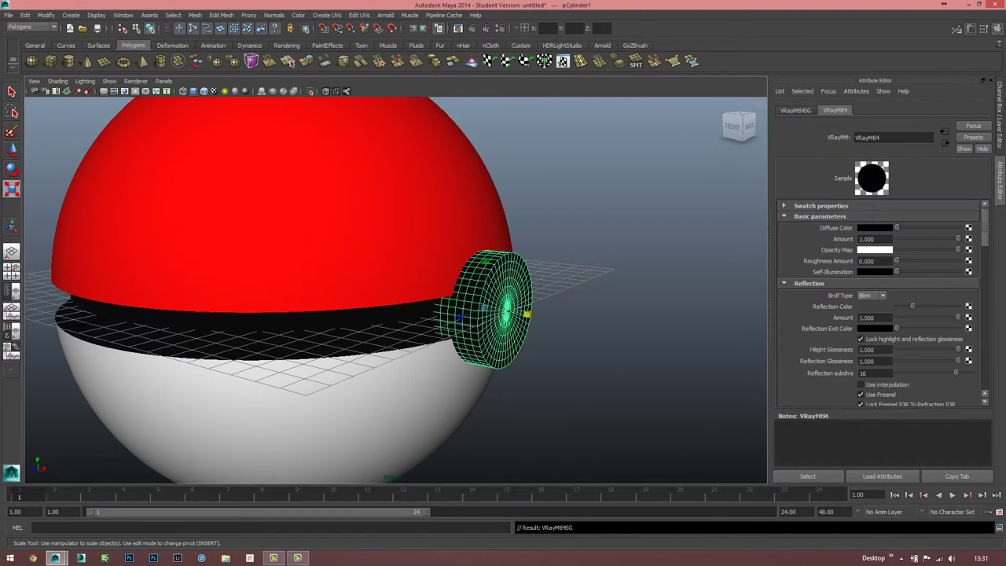
Rename the cylinder's material in its attributes name field, then deselect and orbit the Pokéball.
double_click(894, 137)
text(Nero)
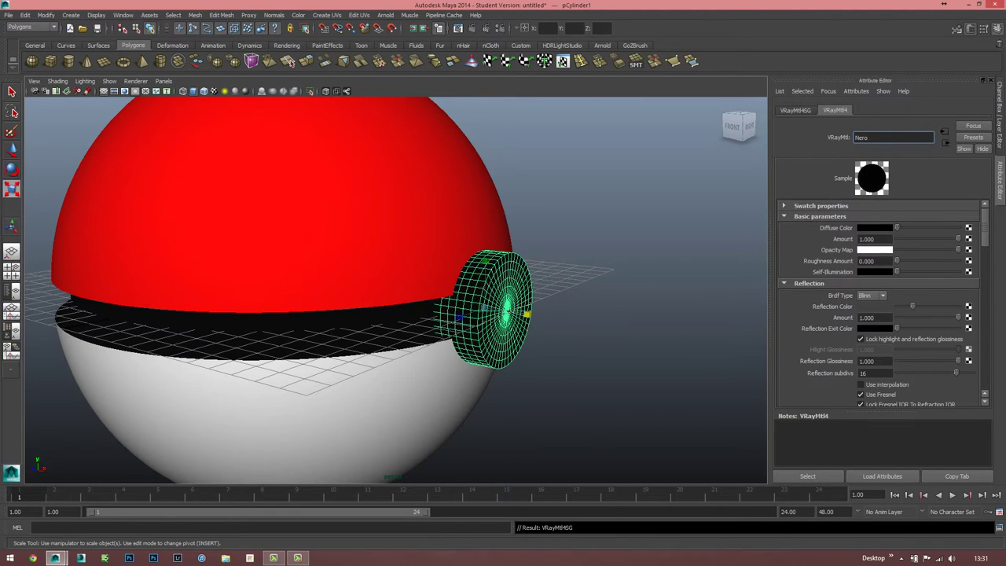
click(629, 378)
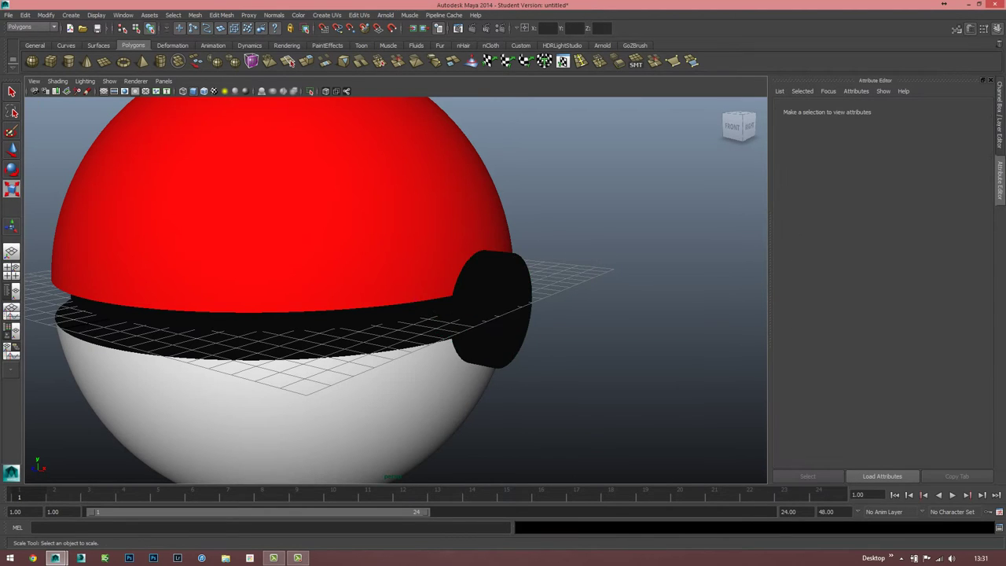
alt+drag(173, 300, 259, 299)
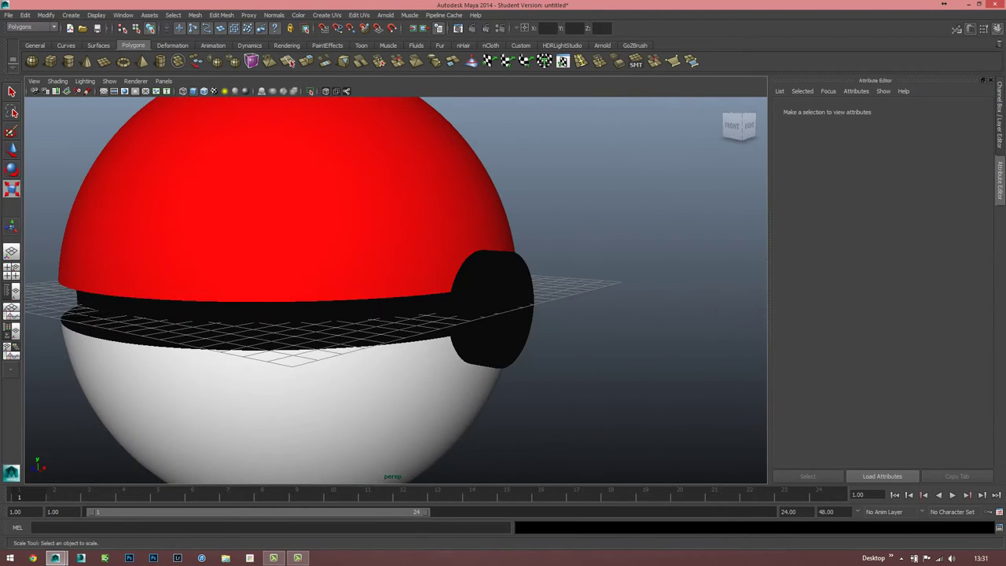
Boolean Difference the button cylinder from the ball, cutting a round hole at the seam.
click(495, 311)
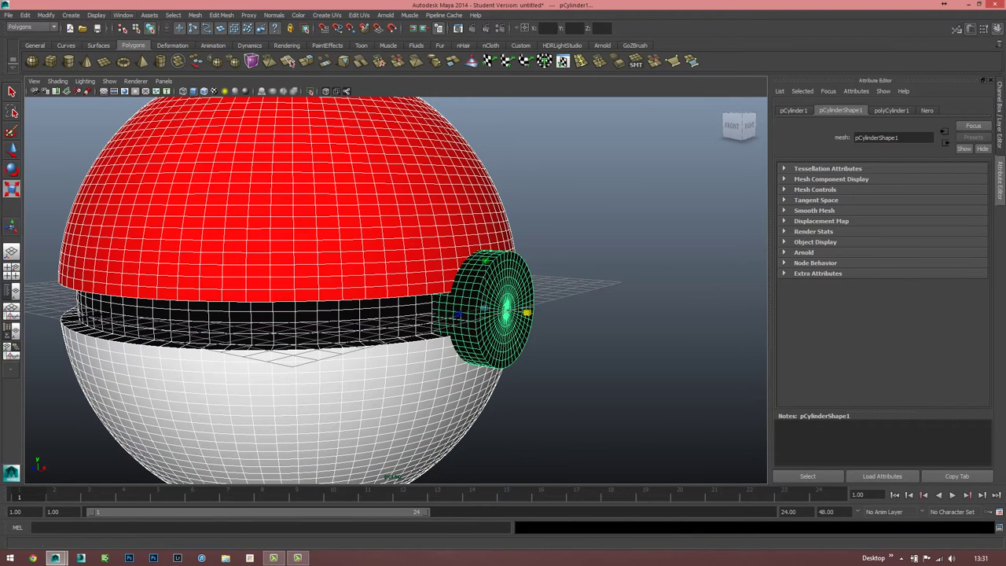
click(195, 15)
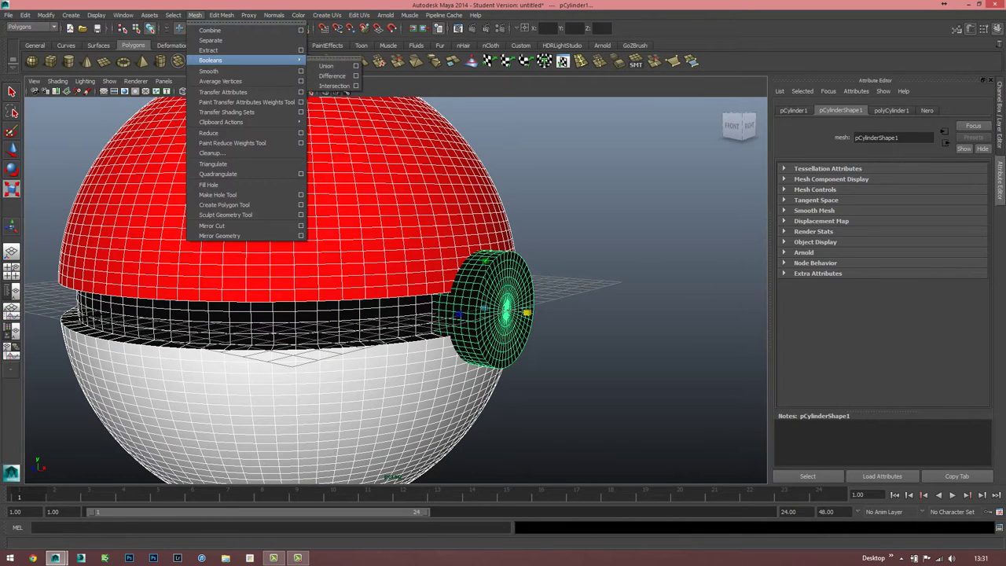
click(324, 61)
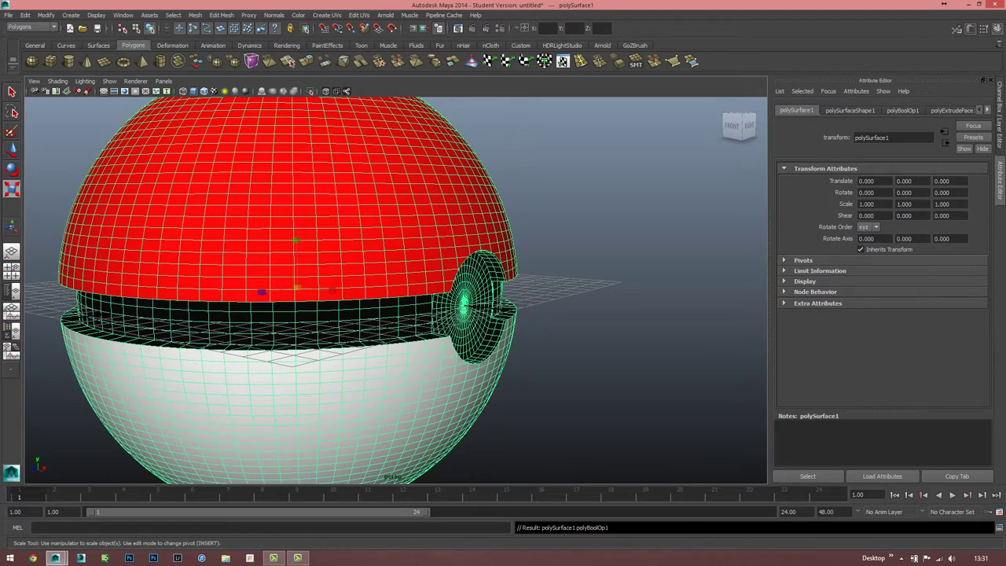
click(668, 408)
alt+drag(393, 275, 394, 236)
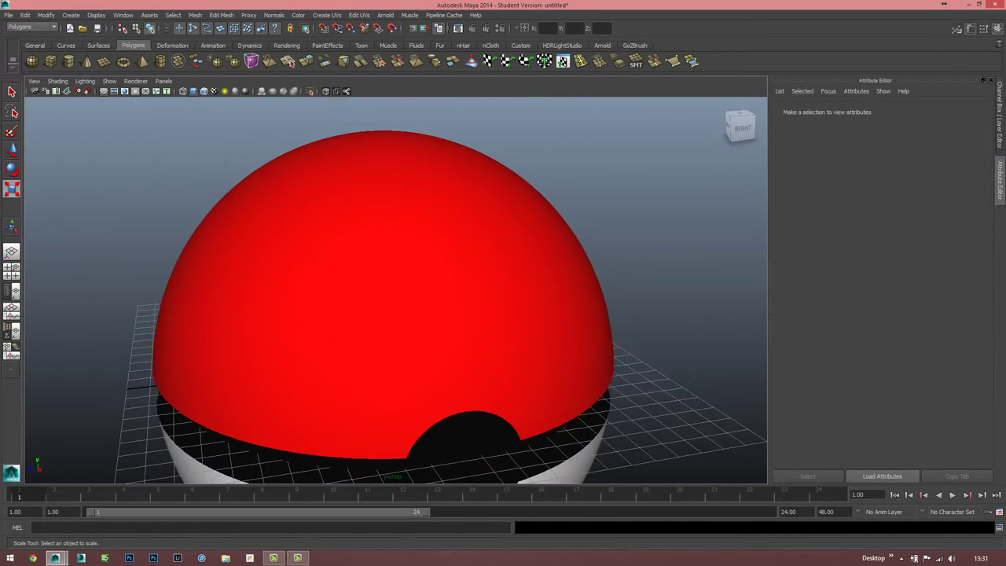
alt+drag(393, 275, 378, 236)
Try smoothing the booleaned ball mesh polySurface1, then undo the smooth.
click(378, 239)
click(692, 394)
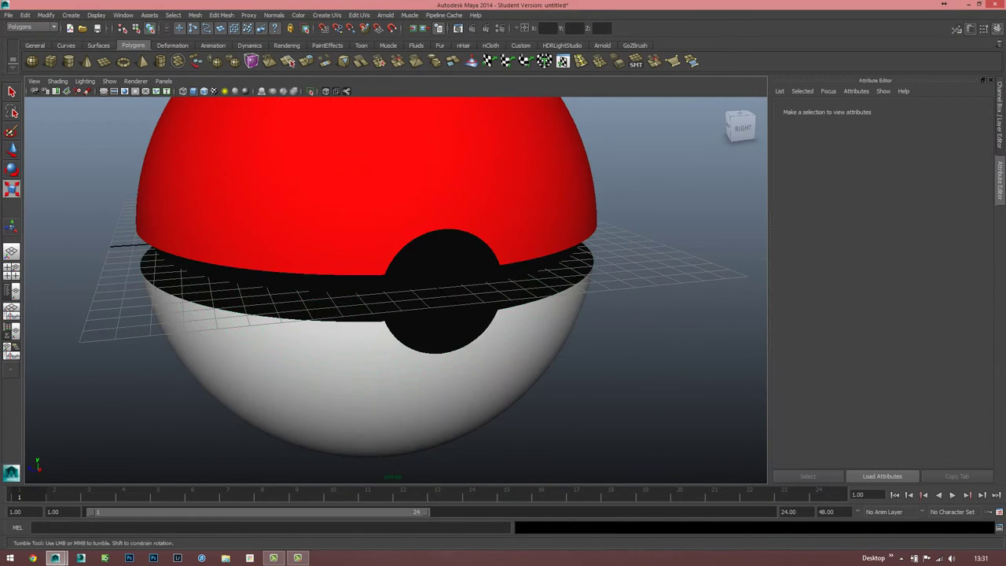
mouse_move(394, 275)
alt+mouse_down()
mouse_move(471, 275)
mouse_move(393, 275)
alt+mouse_up()
alt+right_drag(393, 275, 441, 275)
alt+drag(393, 275, 417, 267)
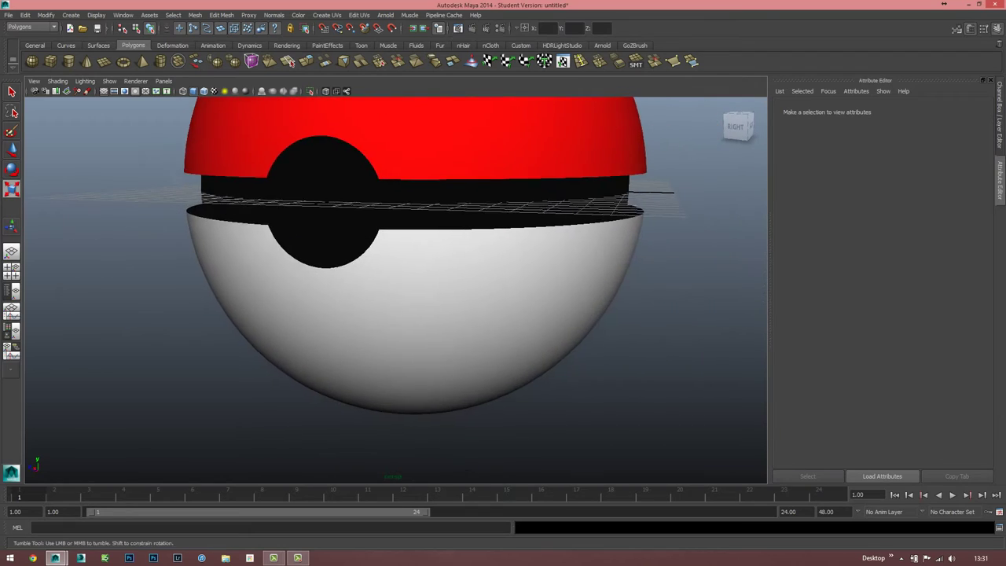
click(409, 330)
mouse_move(409, 330)
alt+mouse_down()
mouse_move(440, 314)
mouse_move(409, 323)
alt+mouse_up()
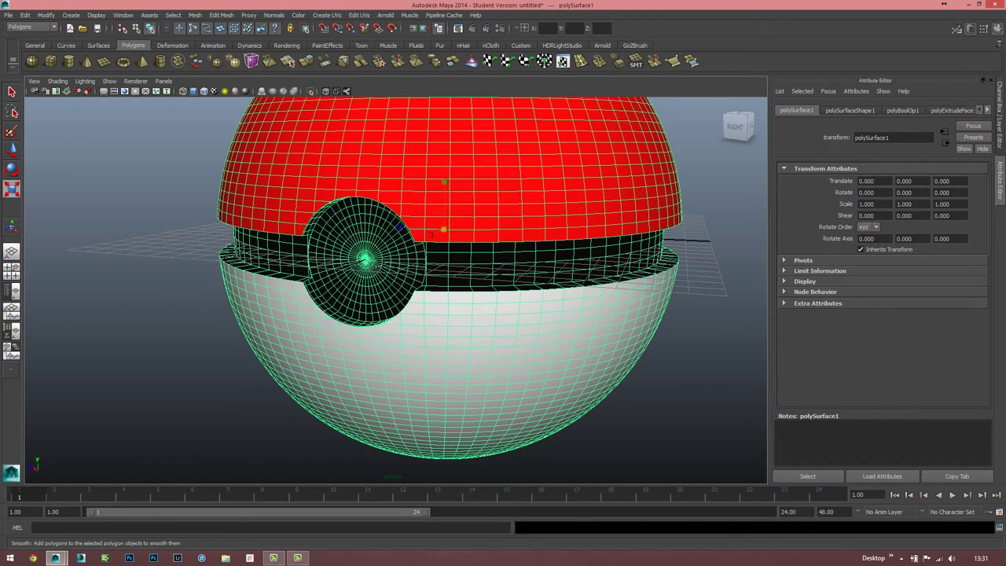
click(233, 60)
alt+drag(394, 275, 331, 275)
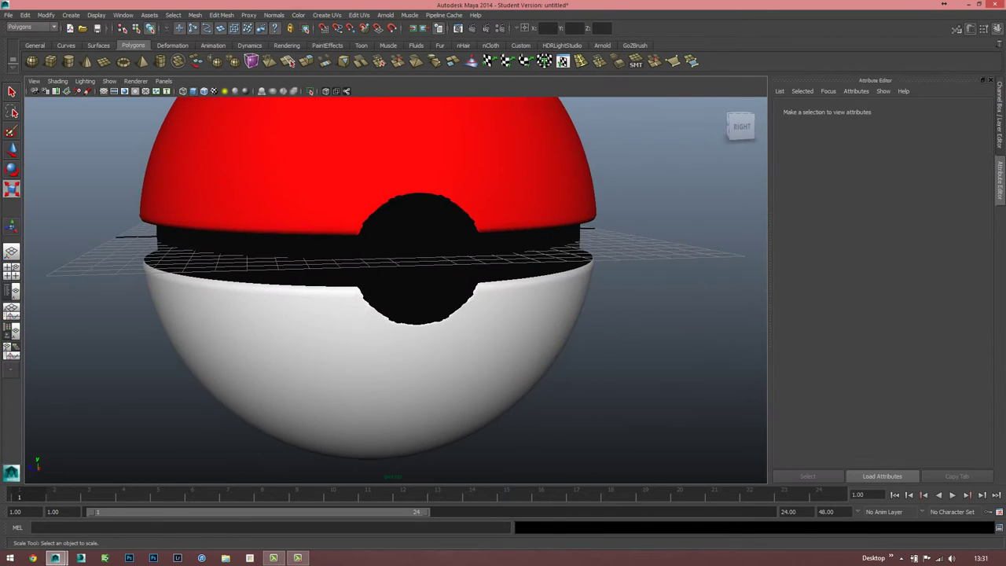
key(ctrl+z)
key(ctrl+z)
Select the new cylinder pCylinder2 inside the ball.
click(684, 440)
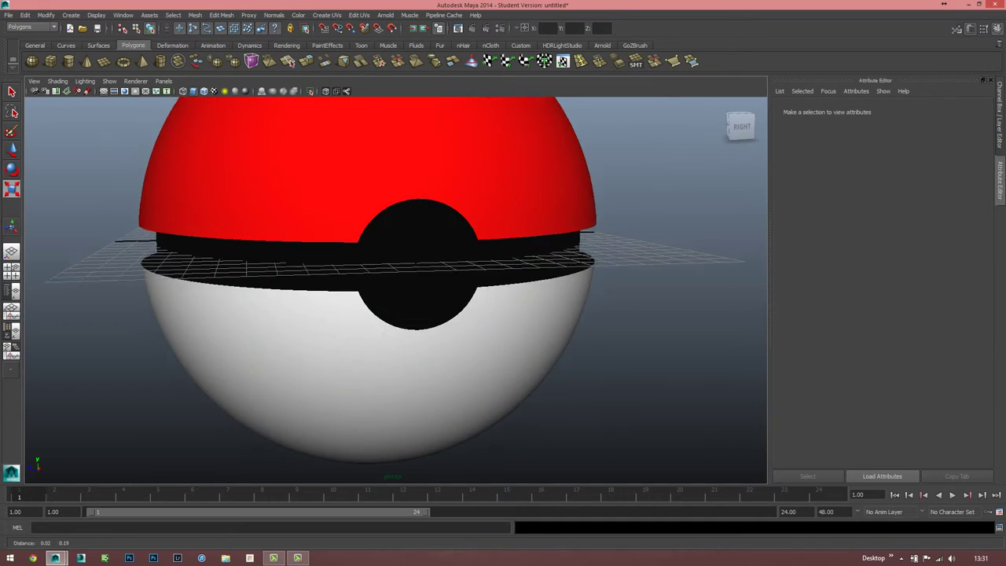
alt+drag(393, 275, 440, 260)
click(441, 236)
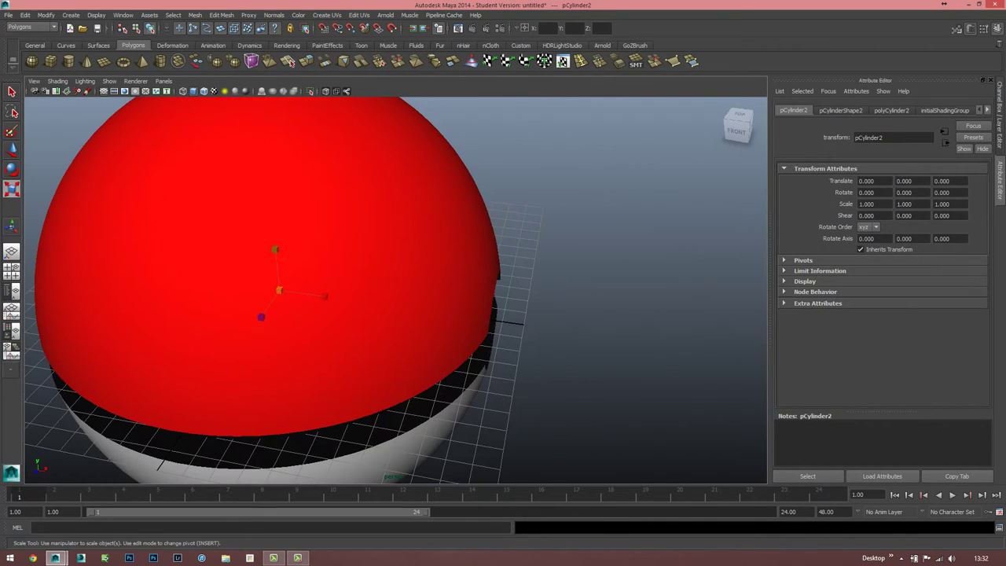
Slide pCylinder2 along X out to the seam hole.
key(w)
drag(299, 292, 546, 327)
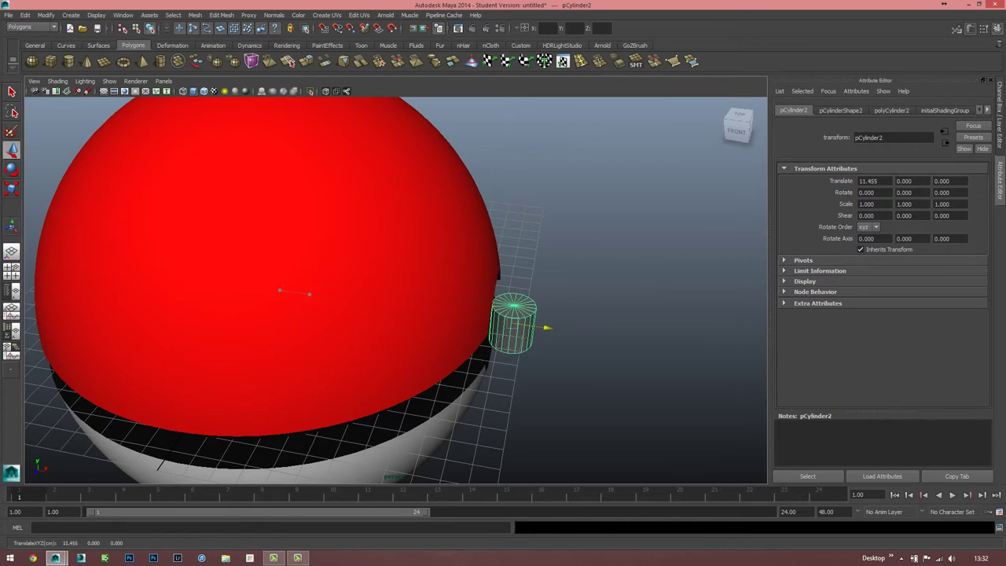
alt+right_drag(546, 327, 480, 330)
alt+drag(480, 331, 464, 342)
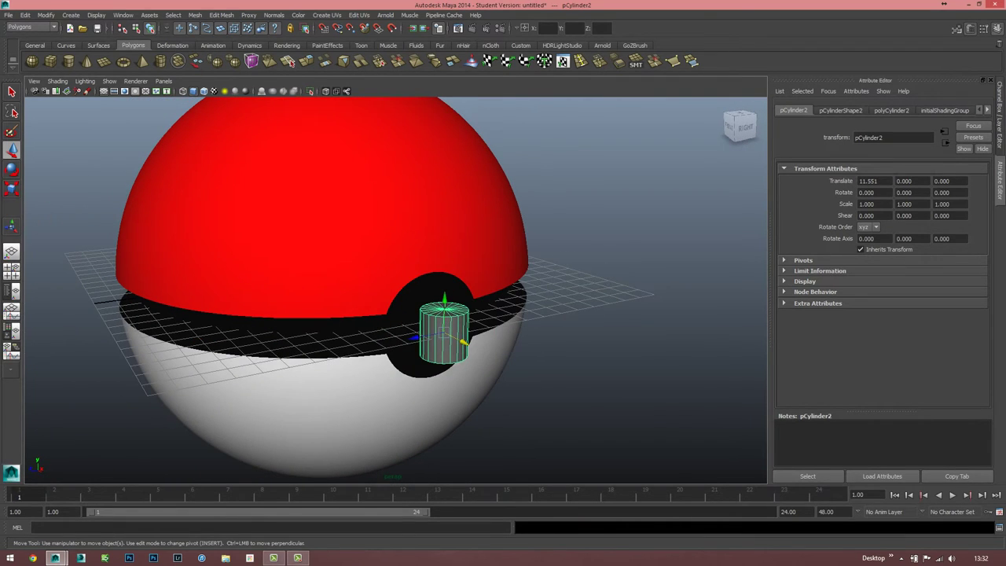
Give pCylinder2 50 axis, 10 height, 15 cap subdivisions and Round Cap, then squash it flat.
click(892, 110)
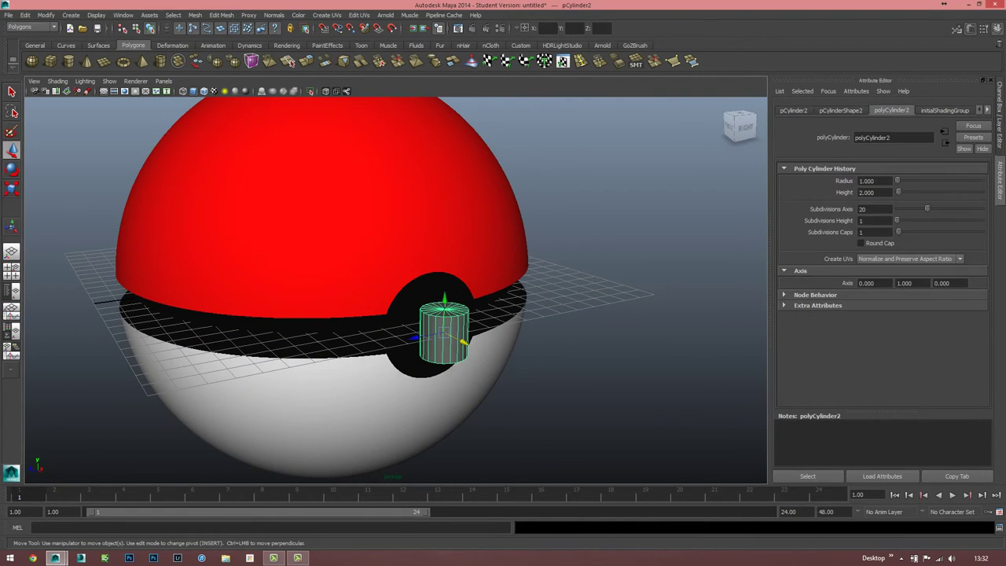
drag(927, 209, 982, 208)
mouse_move(897, 220)
mouse_down()
mouse_move(913, 221)
mouse_move(909, 232)
mouse_up()
alt+drag(393, 330, 440, 330)
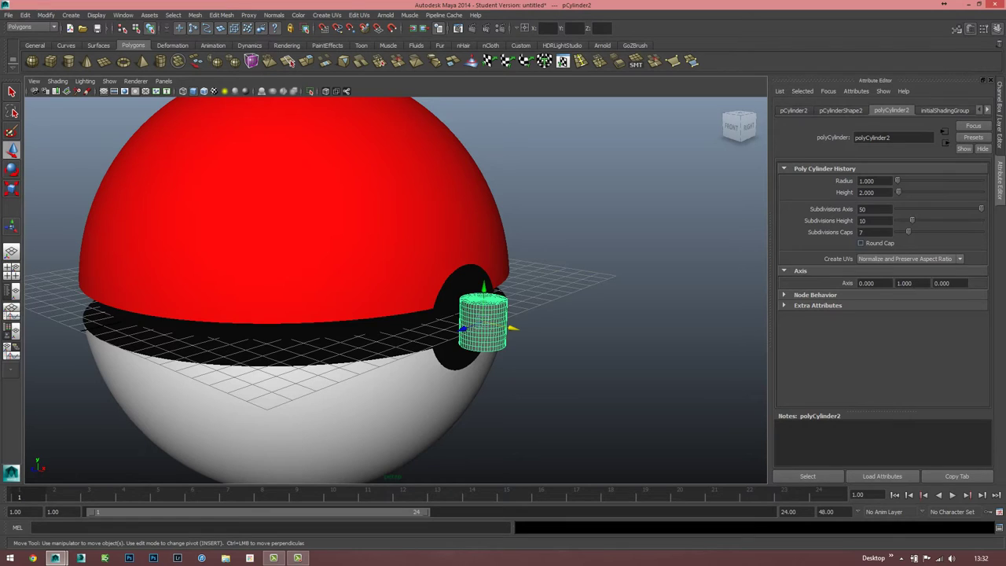
click(861, 243)
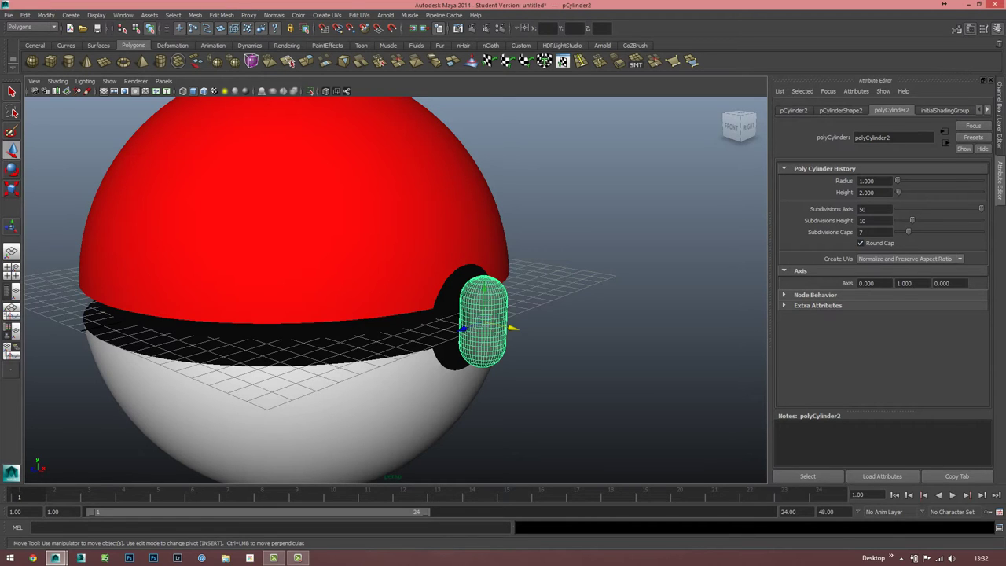
key(f)
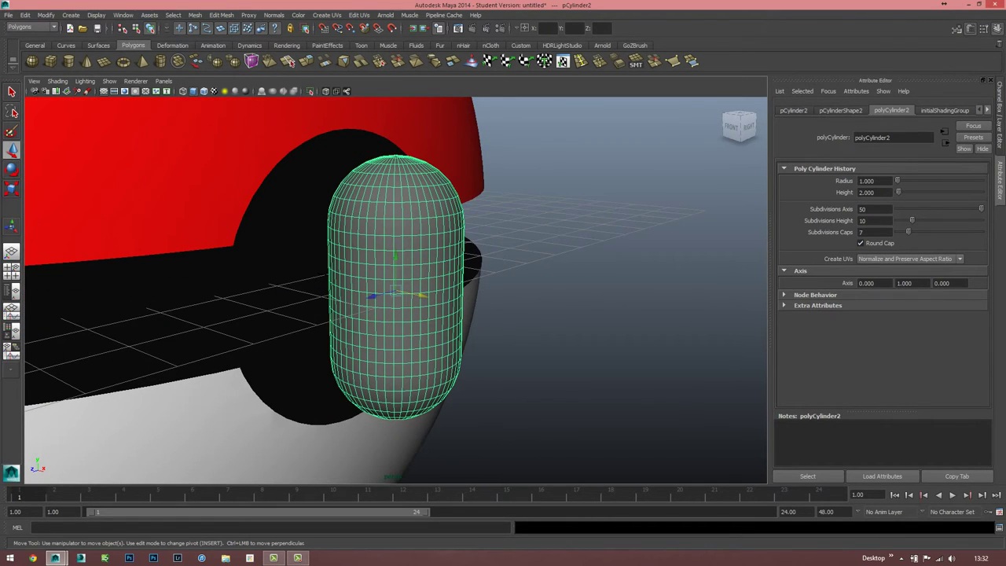
drag(908, 232, 922, 232)
key(r)
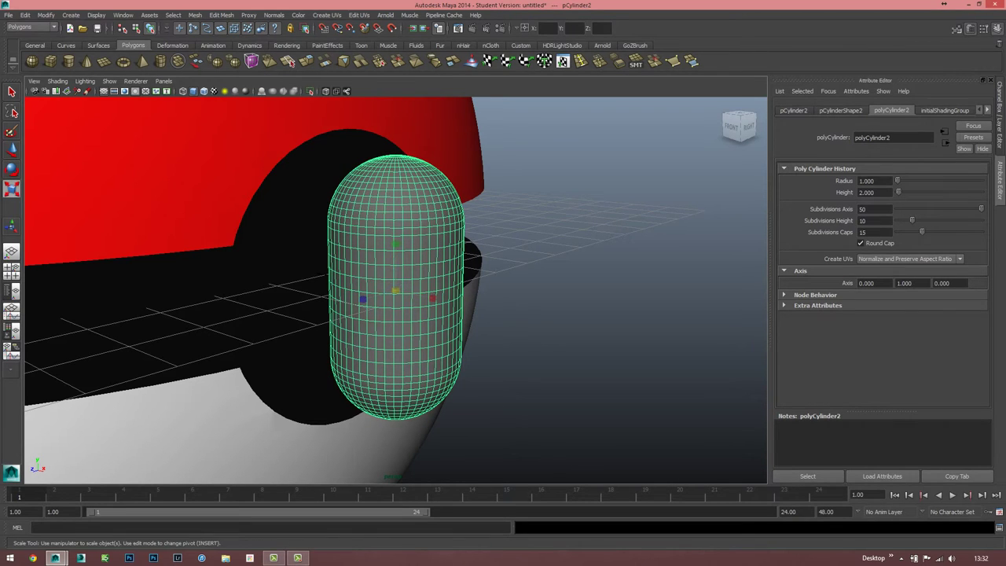
drag(396, 245, 395, 271)
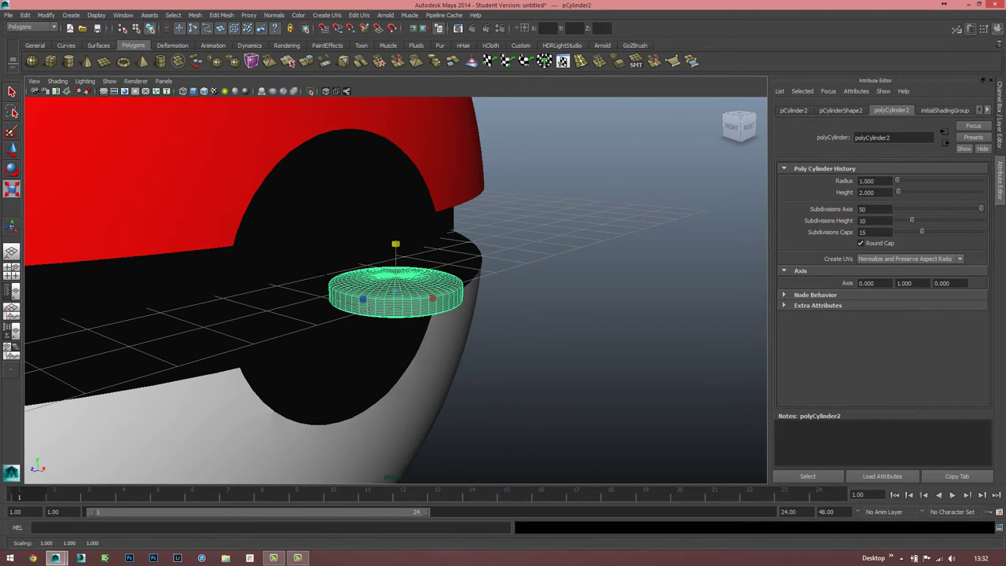
Stand the disc upright facing outward and enlarge it uniformly.
key(e)
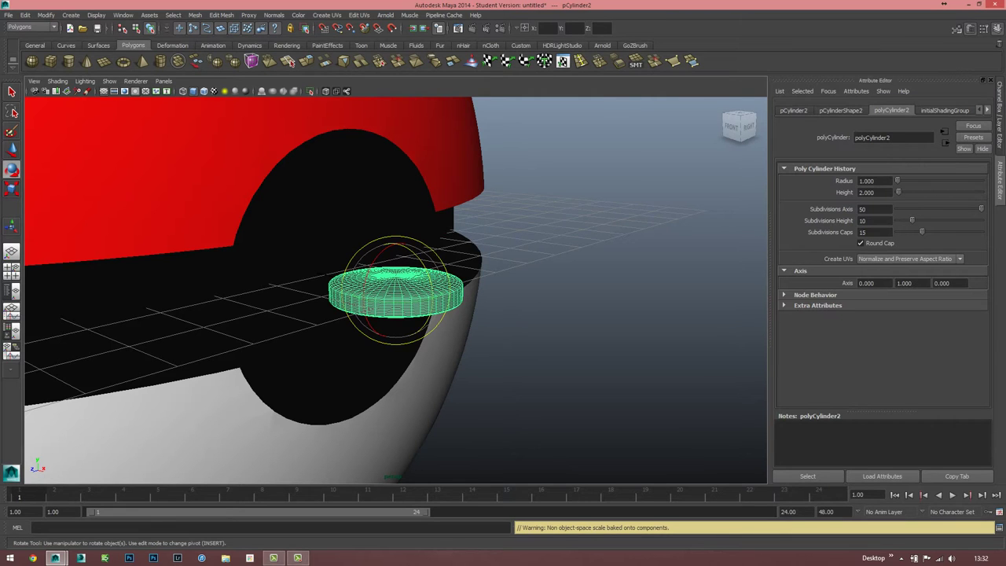
mouse_move(396, 267)
mouse_down()
mouse_move(409, 293)
mouse_move(472, 293)
mouse_move(409, 293)
mouse_move(439, 295)
mouse_up()
key(r)
mouse_move(414, 252)
right_down()
mouse_move(408, 436)
mouse_move(484, 464)
right_up()
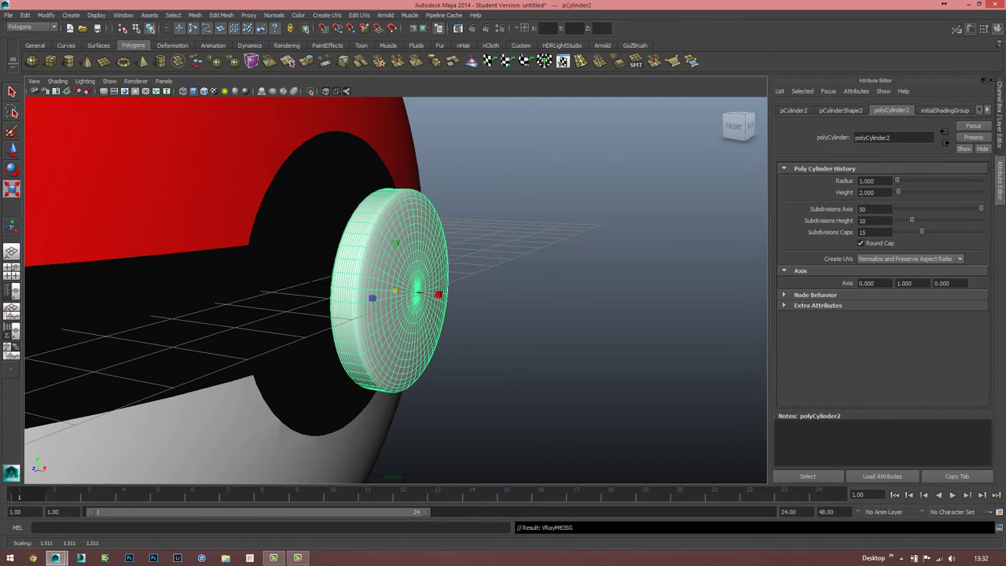
Move the disc along X into the seam hole and enlarge it toward the hole's size.
key(w)
drag(425, 293, 329, 284)
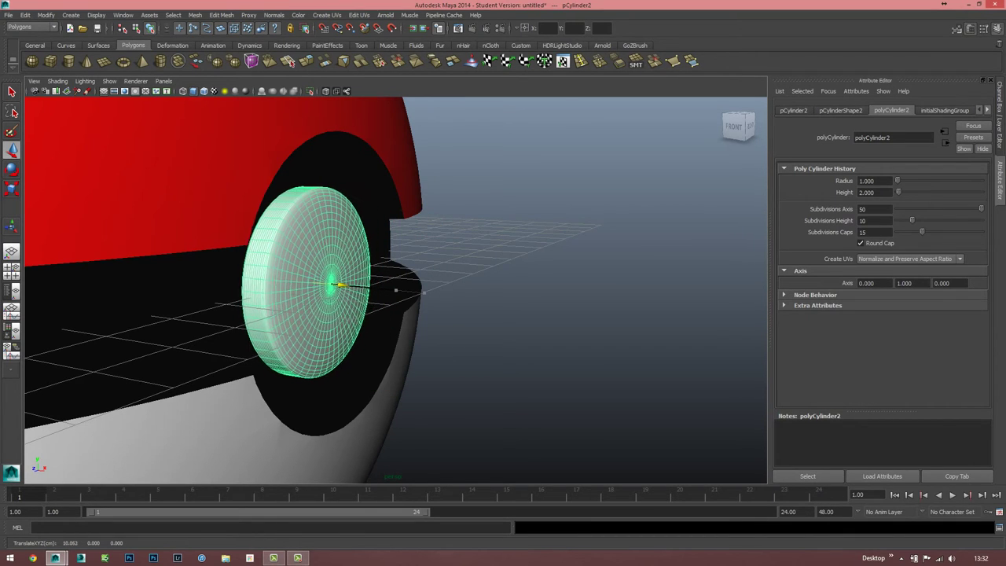
drag(335, 285, 551, 299)
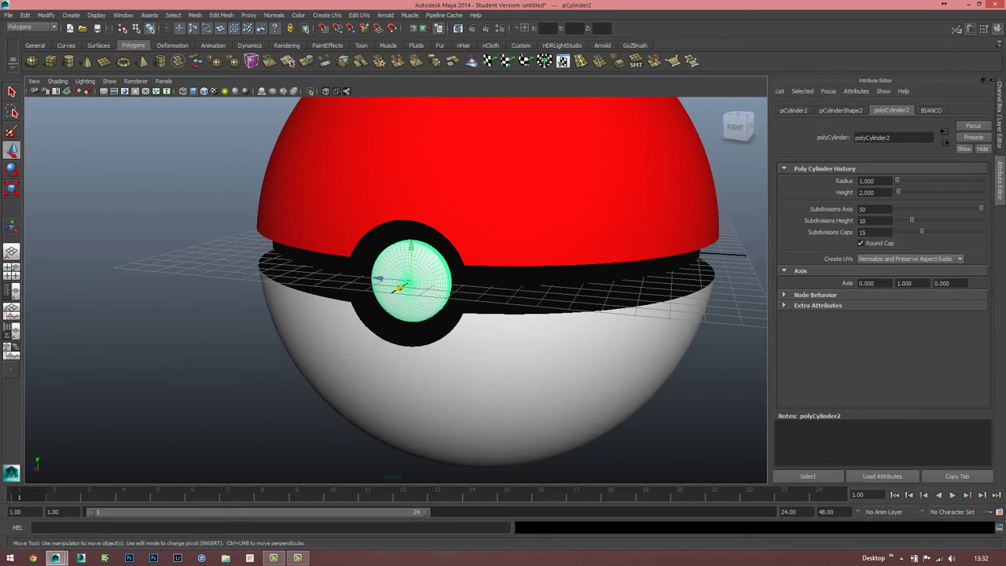
scroll(409, 283, up, 3)
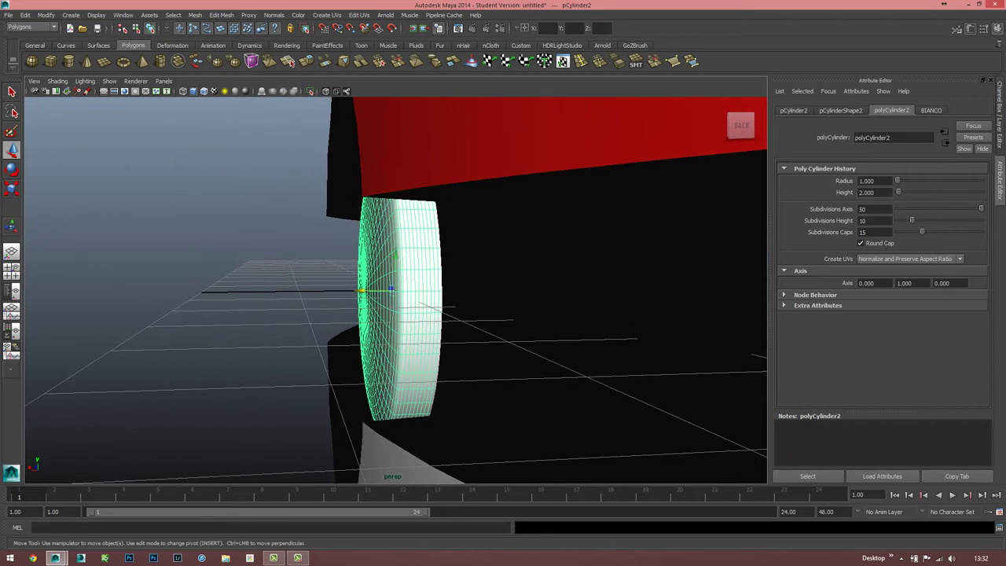
key(r)
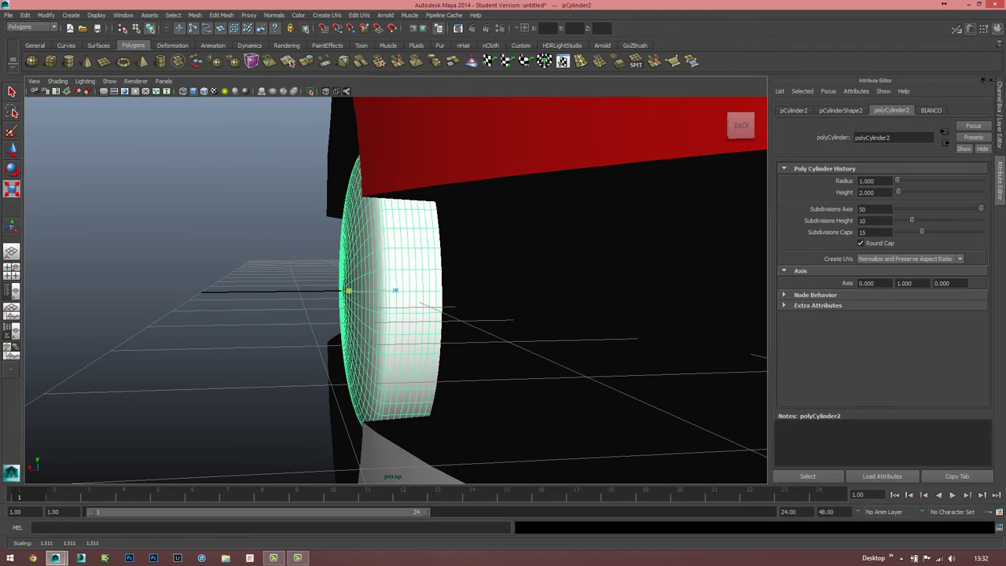
alt+drag(394, 291, 551, 296)
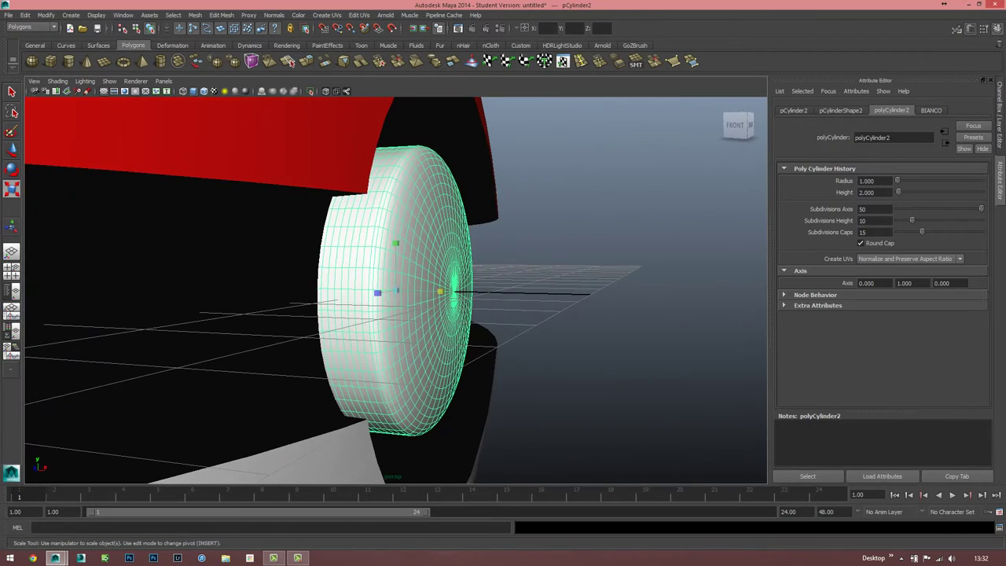
mouse_move(440, 293)
mouse_down()
mouse_move(480, 293)
mouse_move(362, 291)
mouse_up()
Reselect the disc and scale it about 1.96 times so it fills the hole.
click(629, 377)
click(359, 287)
key(f)
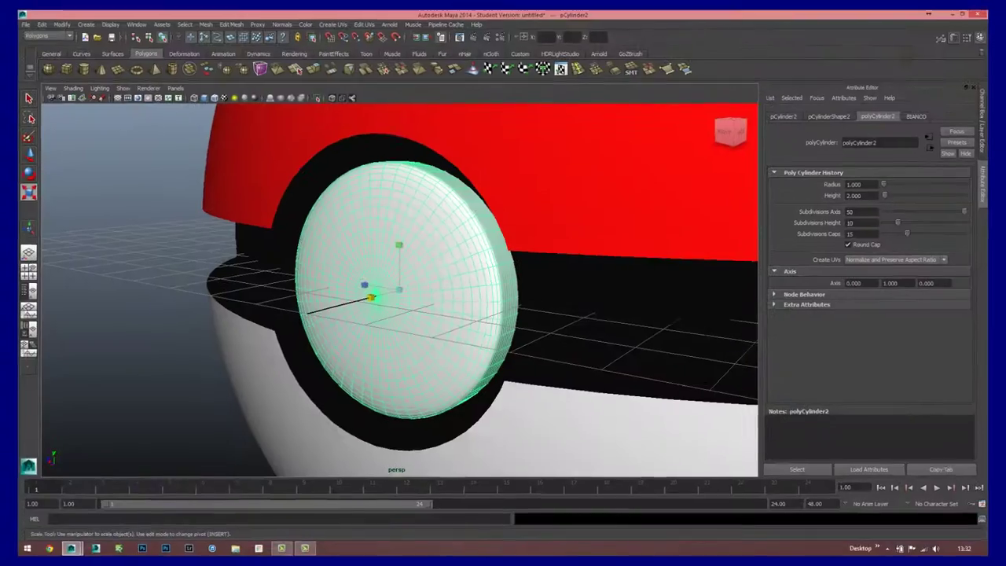
alt+drag(393, 299, 236, 299)
mouse_move(445, 294)
mouse_down()
mouse_move(480, 293)
mouse_move(354, 298)
mouse_up()
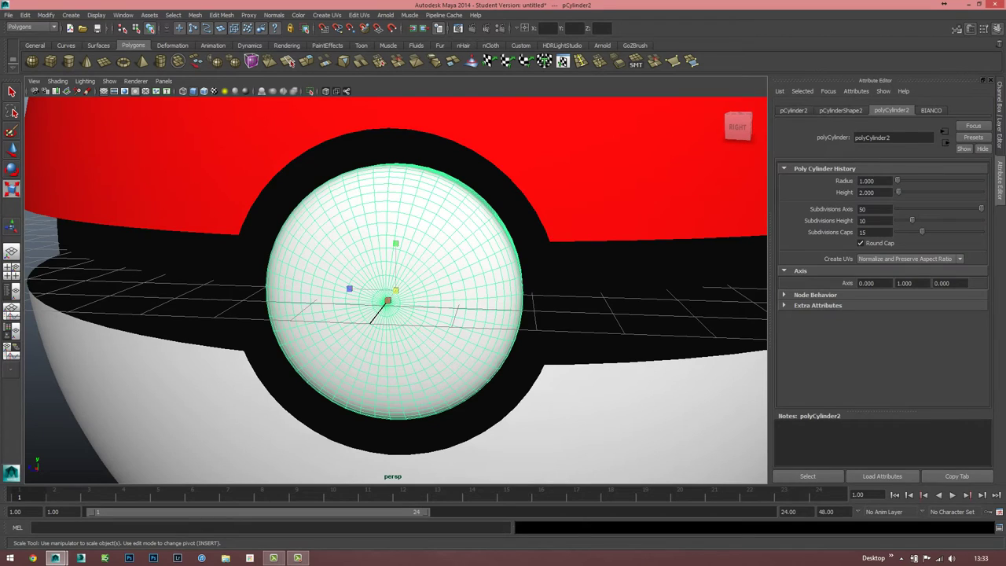
Duplicate the button disc as pCylinder3 and shrink the copy.
key(ctrl+d)
alt+drag(354, 299, 472, 298)
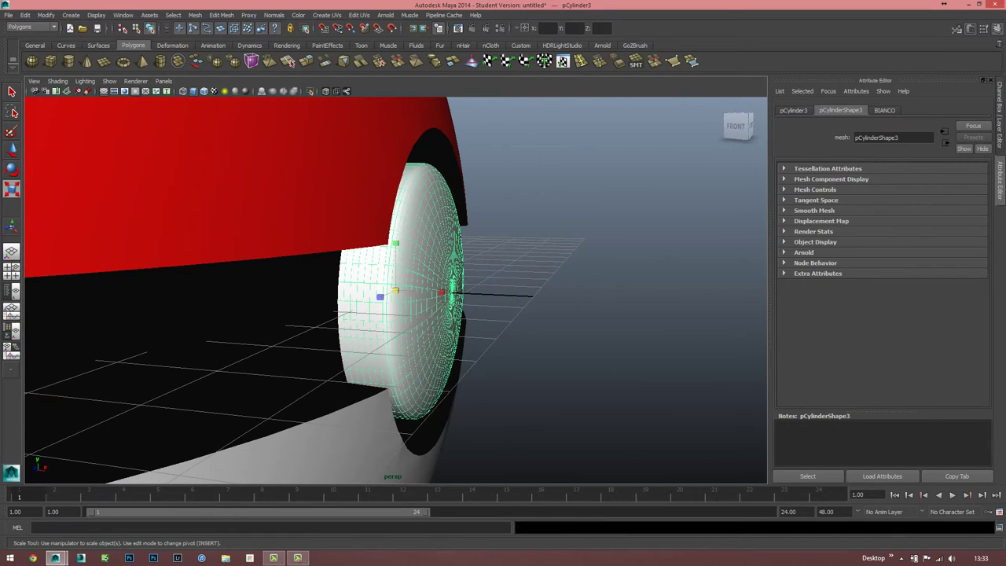
key(3)
key(1)
drag(395, 291, 436, 293)
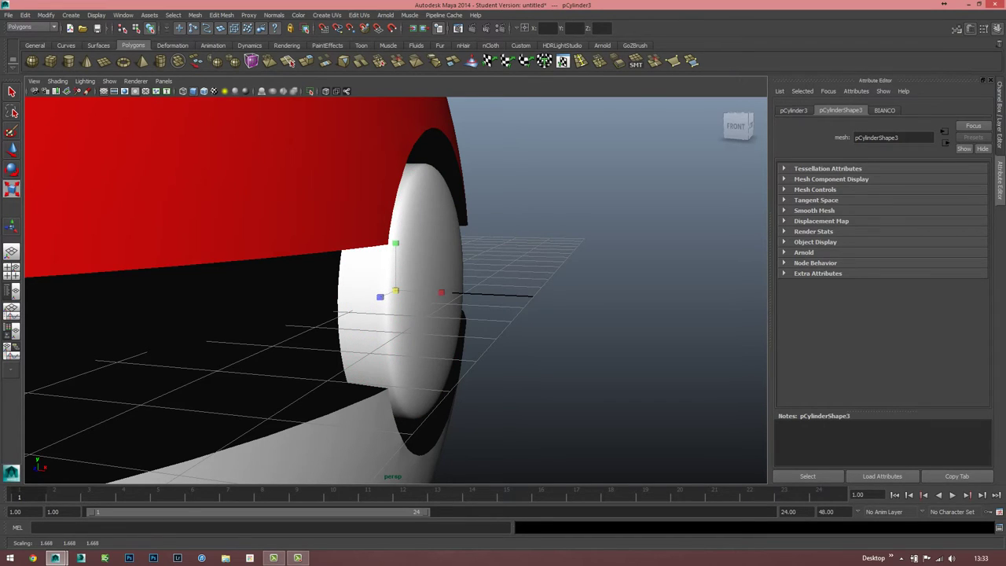
click(11, 92)
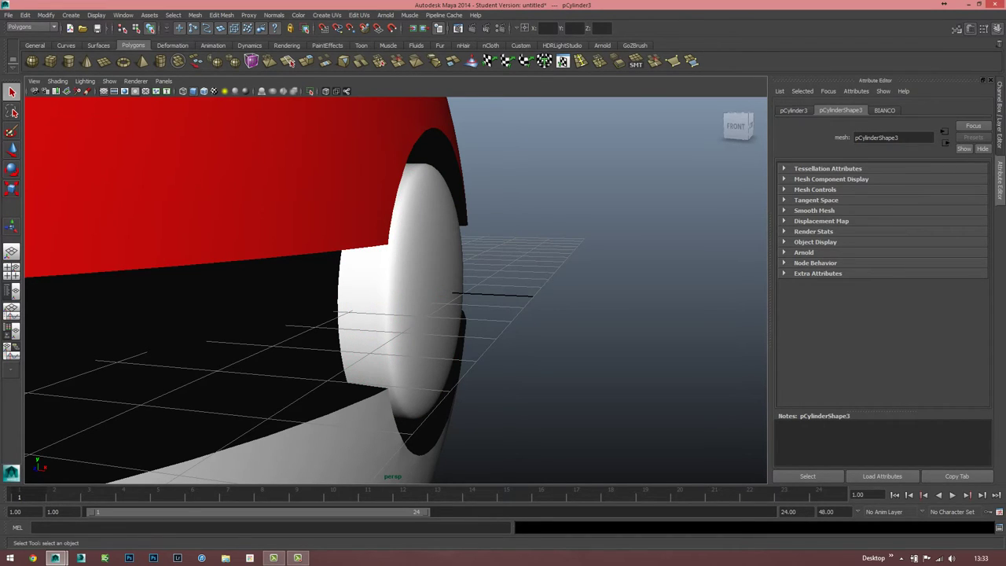
Push the inner disc outward along X so it sits centred on the button face.
key(w)
mouse_move(424, 293)
mouse_down()
mouse_move(452, 293)
mouse_move(402, 297)
mouse_up()
key(r)
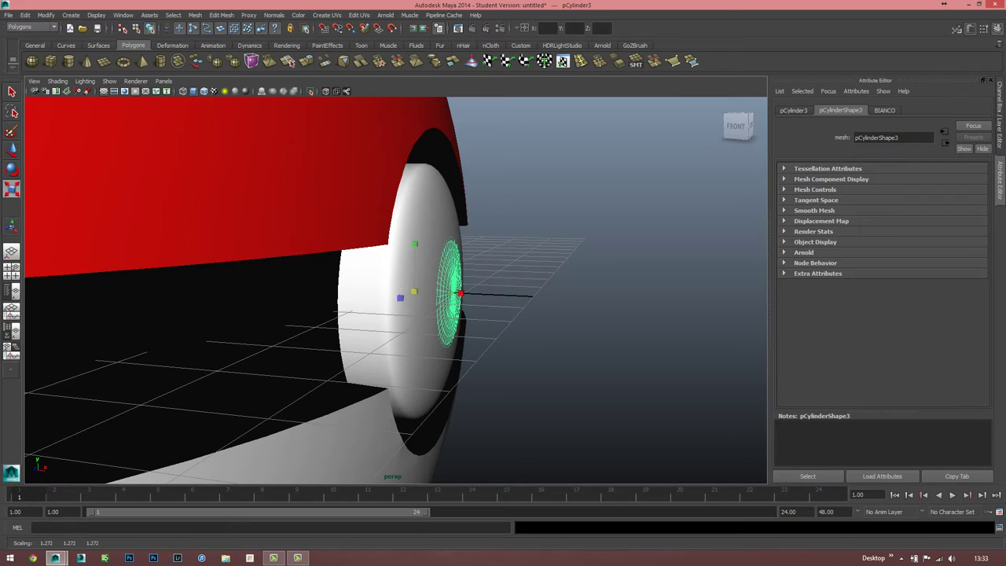
key(w)
mouse_move(441, 292)
mouse_down()
mouse_move(493, 294)
mouse_move(315, 297)
mouse_up()
key(r)
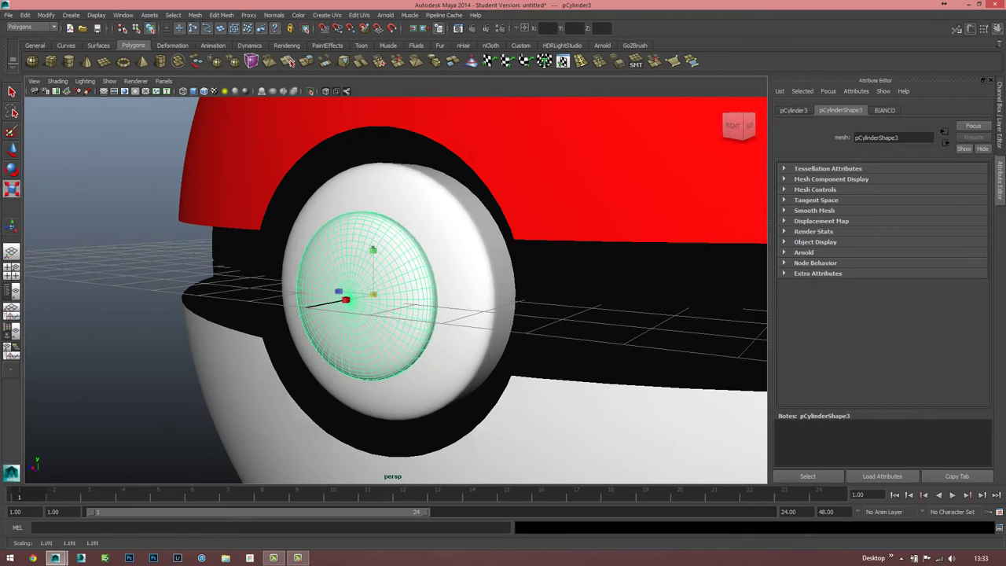
key(w)
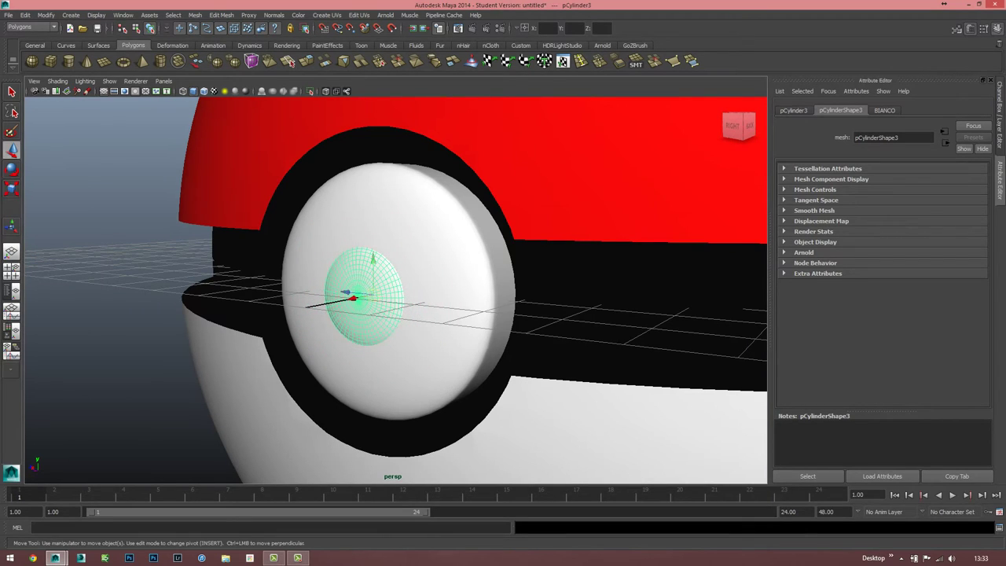
drag(360, 298, 348, 300)
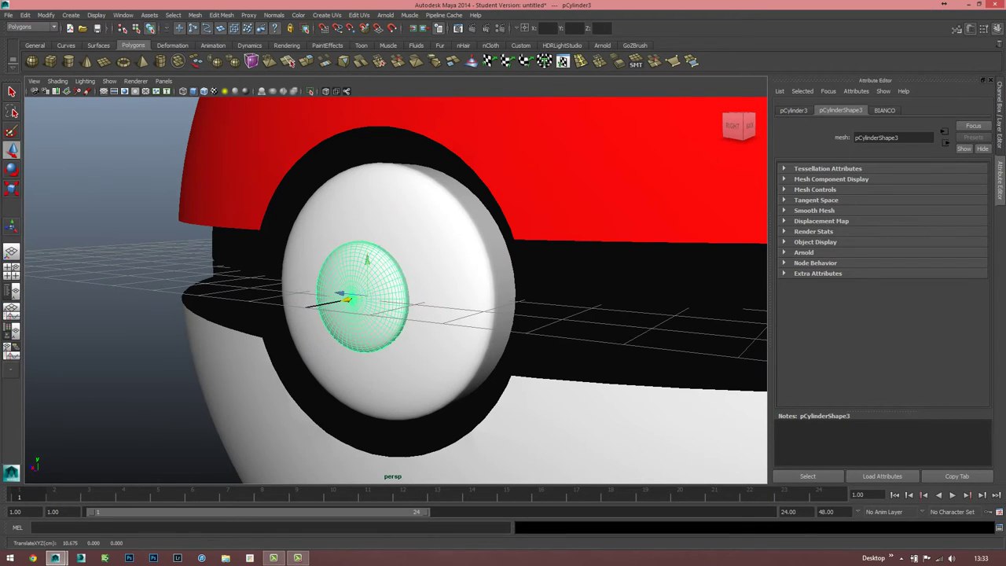
Deselect the inner disc and select the button ring and the ball body.
click(94, 173)
click(448, 354)
click(550, 158)
Frame the button and scale the pCylinder2 ring about 1.86 times thicker.
key(f)
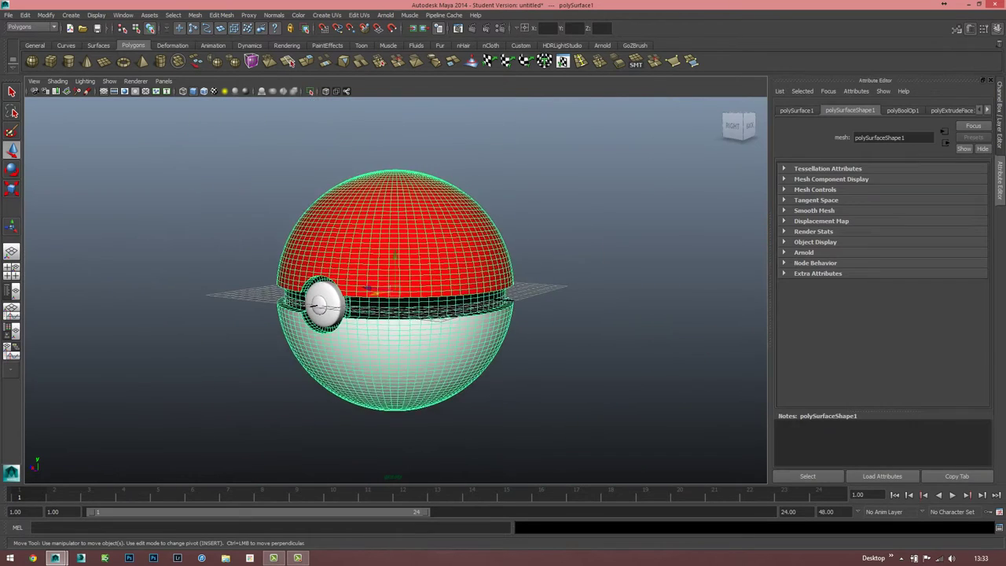
alt+drag(314, 314, 456, 315)
click(483, 310)
key(f)
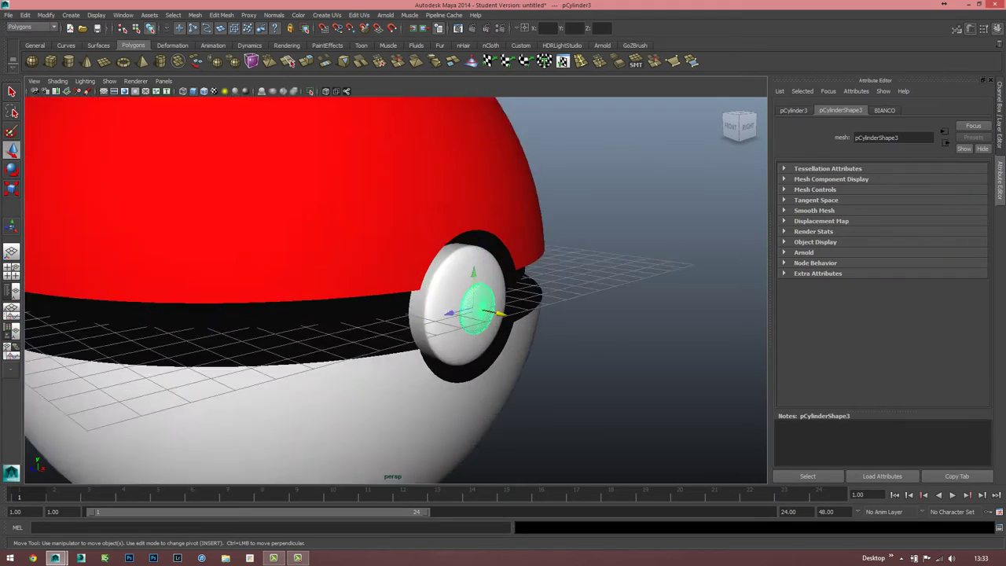
mouse_move(409, 314)
alt+mouse_down()
mouse_move(369, 315)
mouse_move(416, 288)
alt+mouse_up()
key(r)
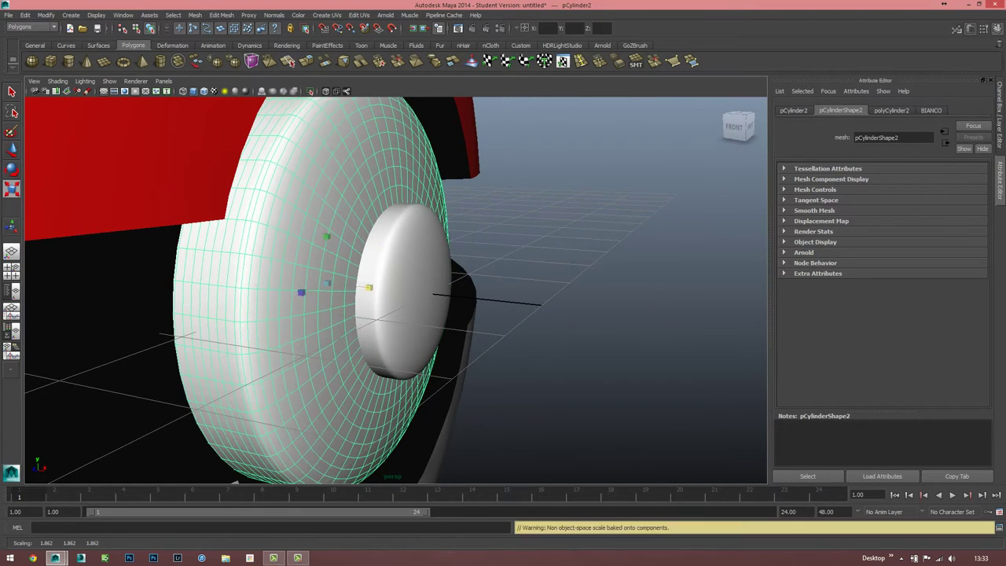
Slide the inner disc pCylinder3 back along X onto the button's front.
click(405, 314)
key(w)
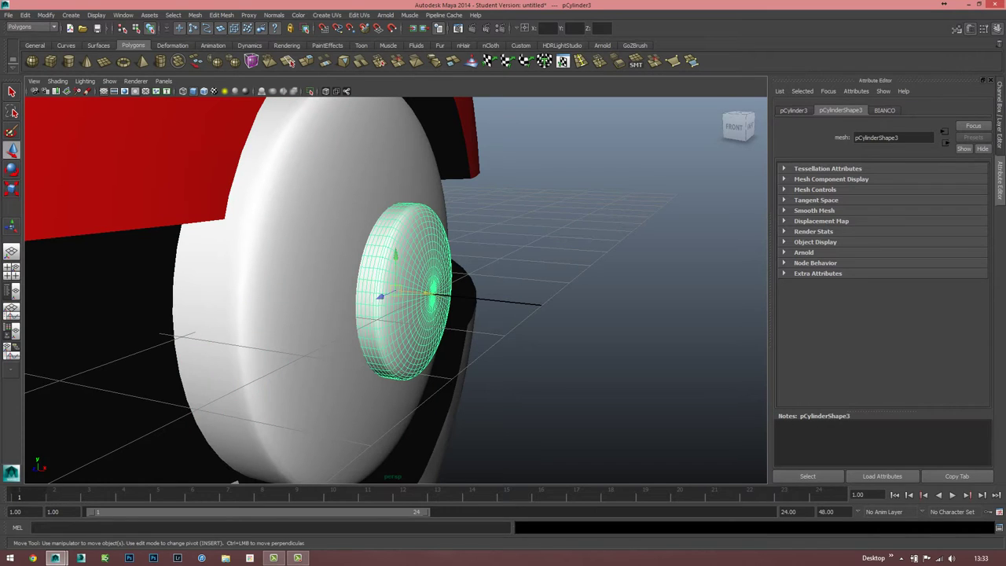
mouse_move(438, 295)
mouse_down()
mouse_move(396, 291)
mouse_move(346, 307)
mouse_up()
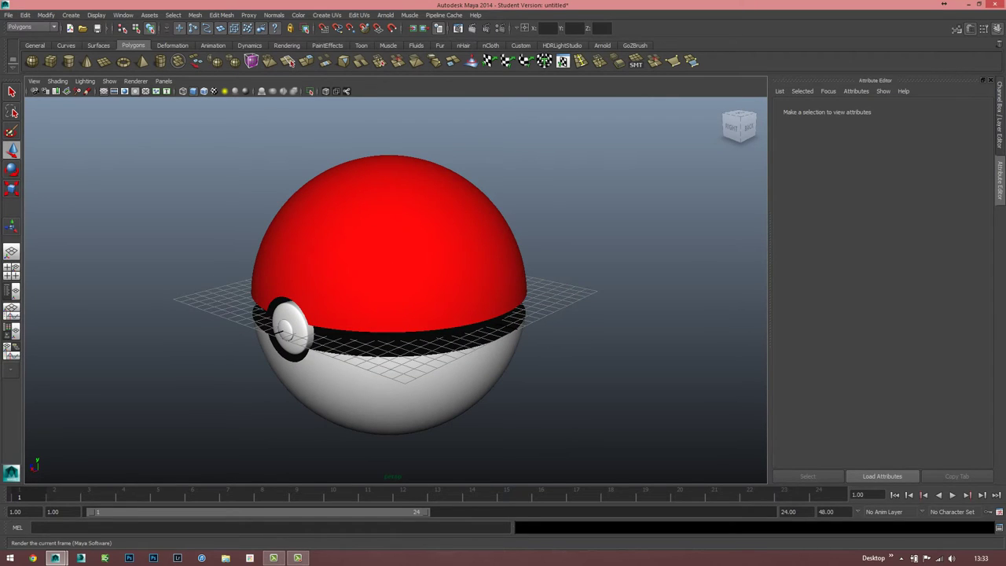
Render the current frame and shrink the Render View over the viewport.
click(472, 29)
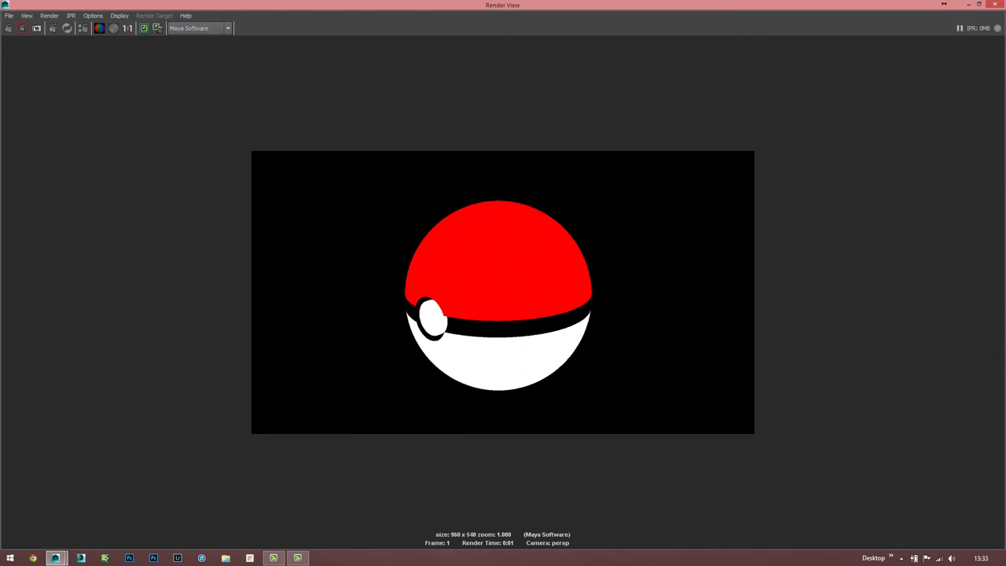
drag(503, 5, 666, 84)
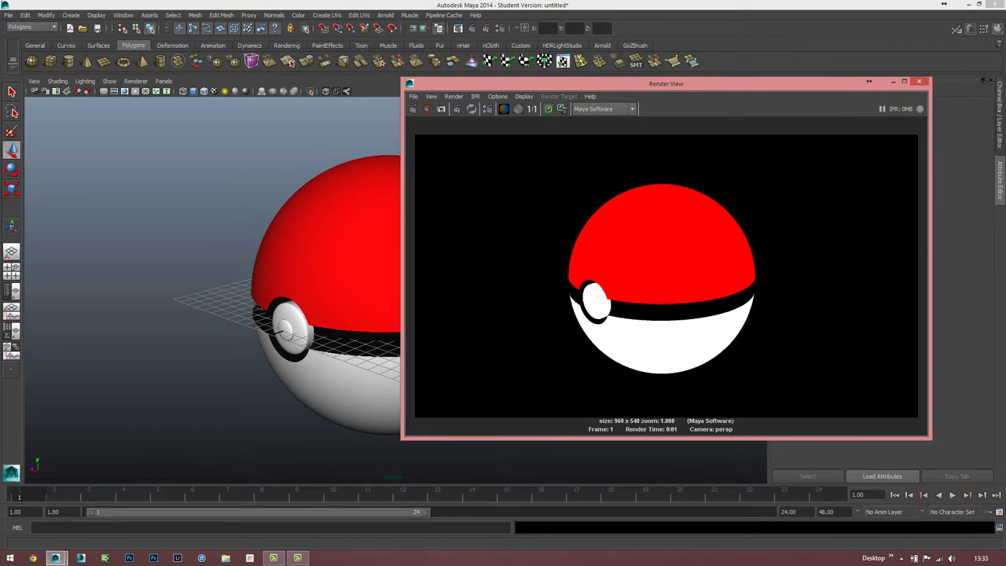
drag(667, 83, 509, 97)
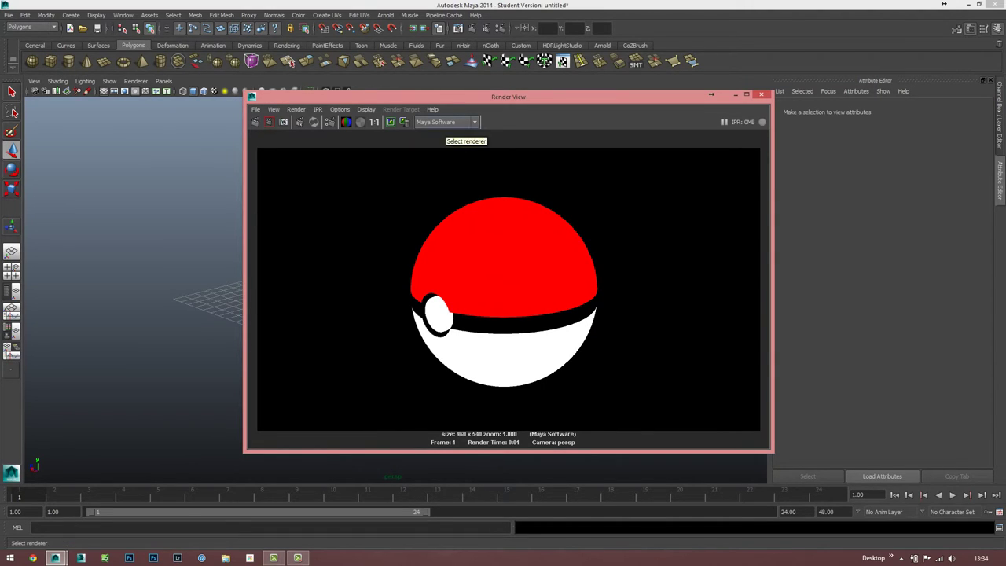
Switch the Render View renderer to V-Ray and re-render the 640x480 frame.
click(445, 122)
click(425, 166)
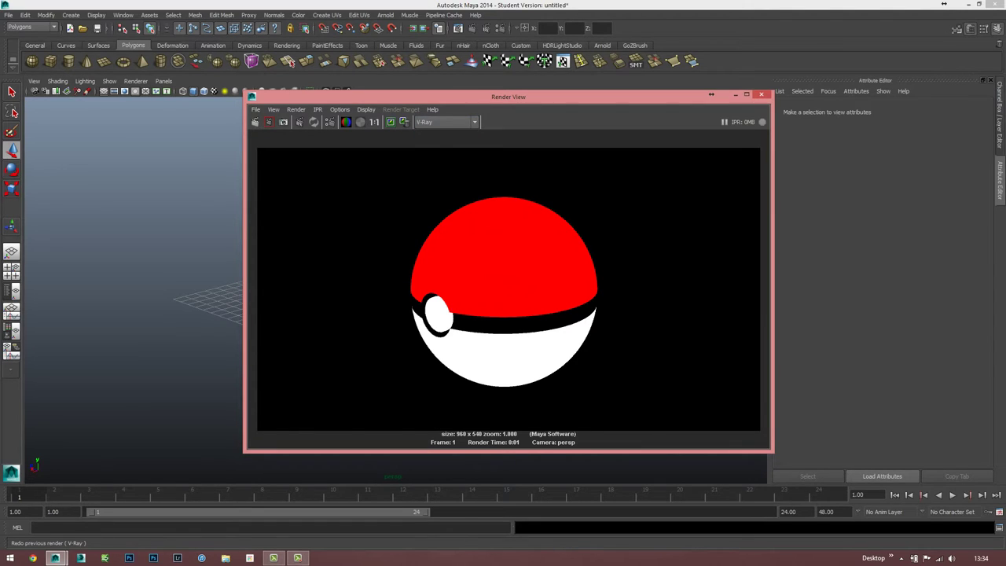
click(269, 122)
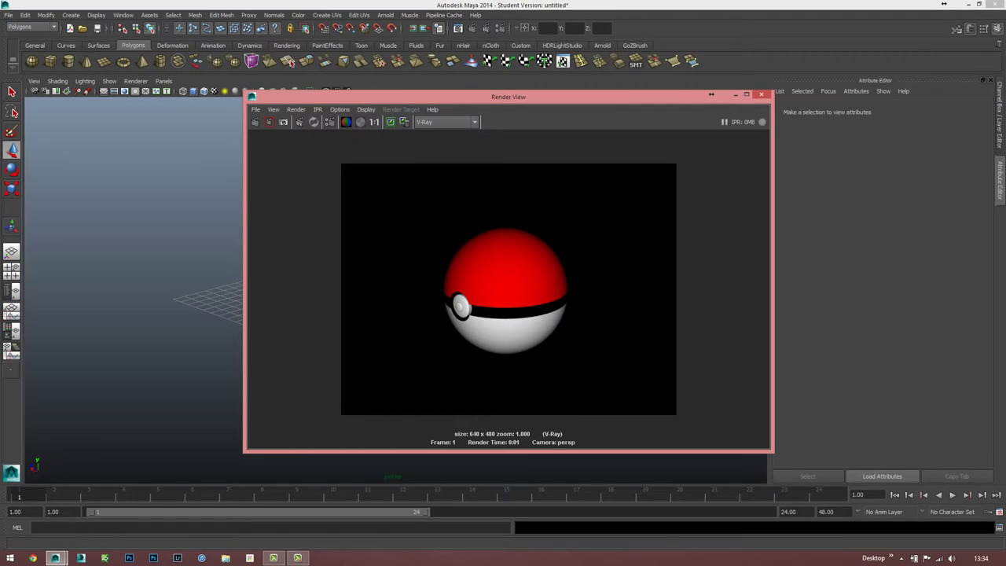
scroll(509, 289, up, 3)
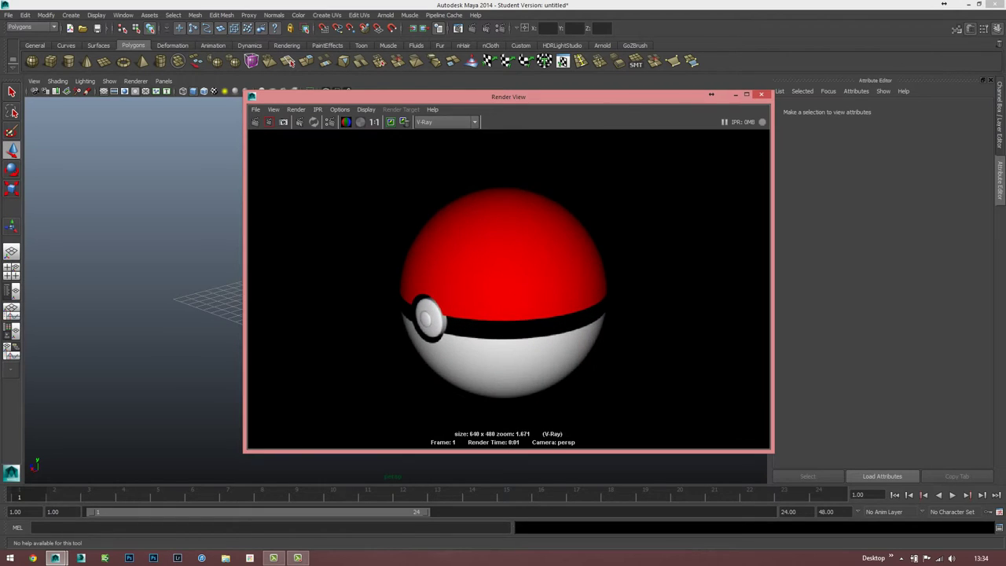
scroll(509, 289, down, 1)
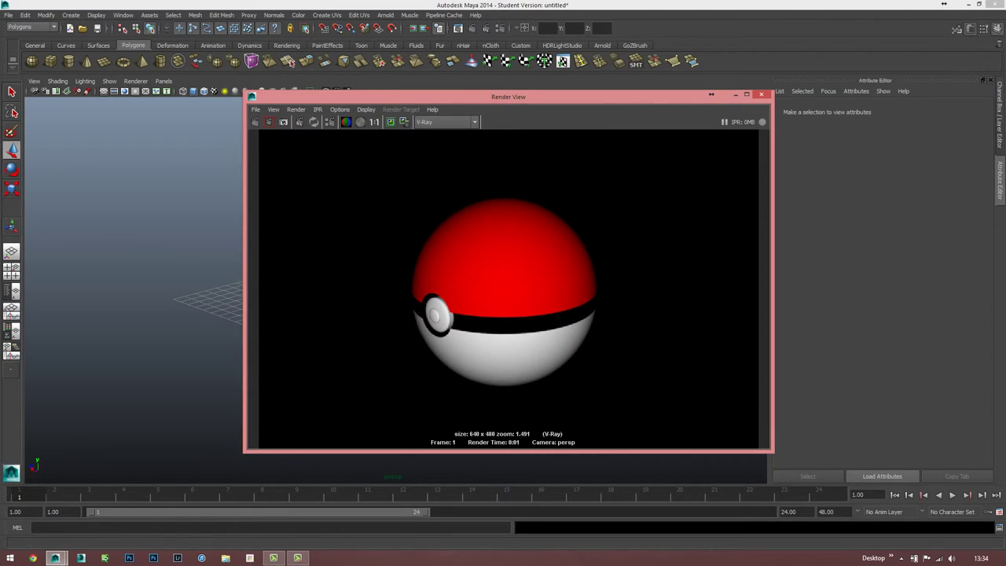
Close the Render View and combine all Pokéball parts into one mesh, polySurface2.
click(761, 94)
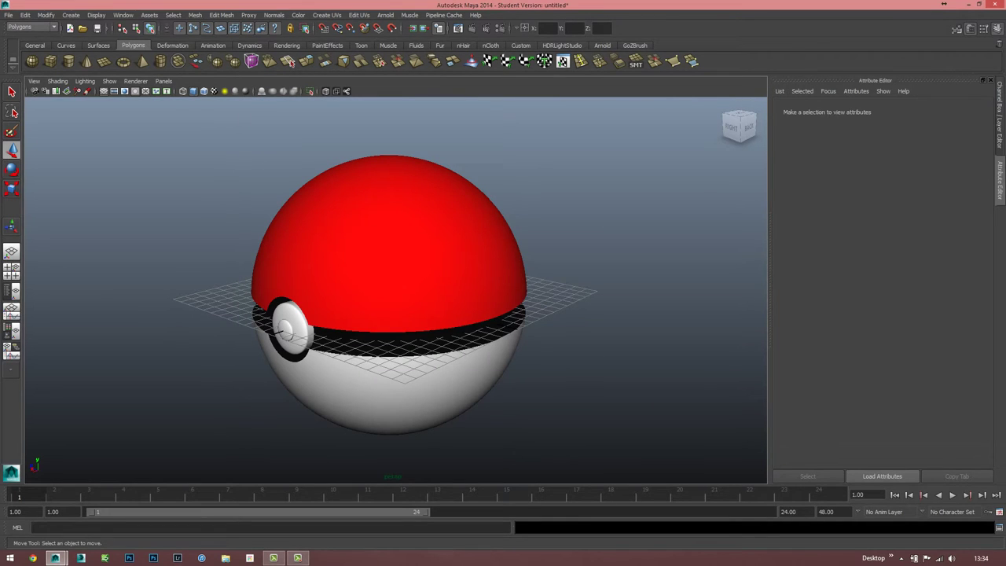
click(287, 326)
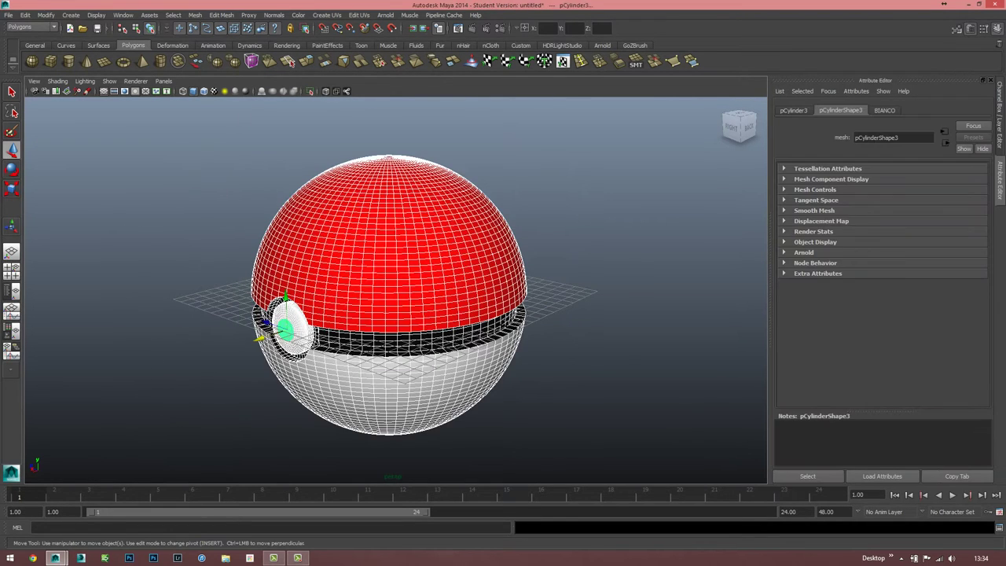
click(195, 15)
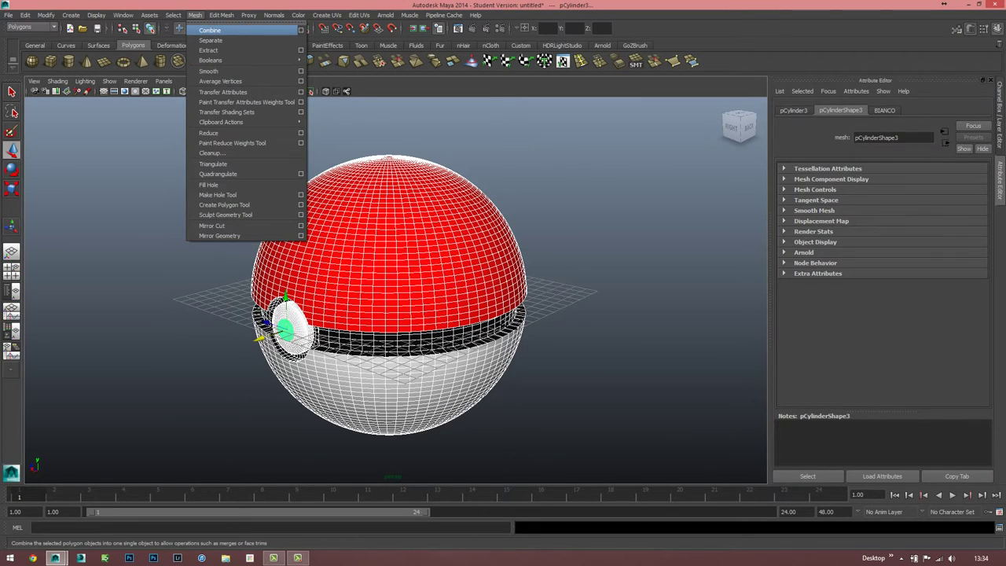
click(210, 30)
Scale the combined ball to 1.102 and raise it to Translate Y 12.260 in the front view.
key(r)
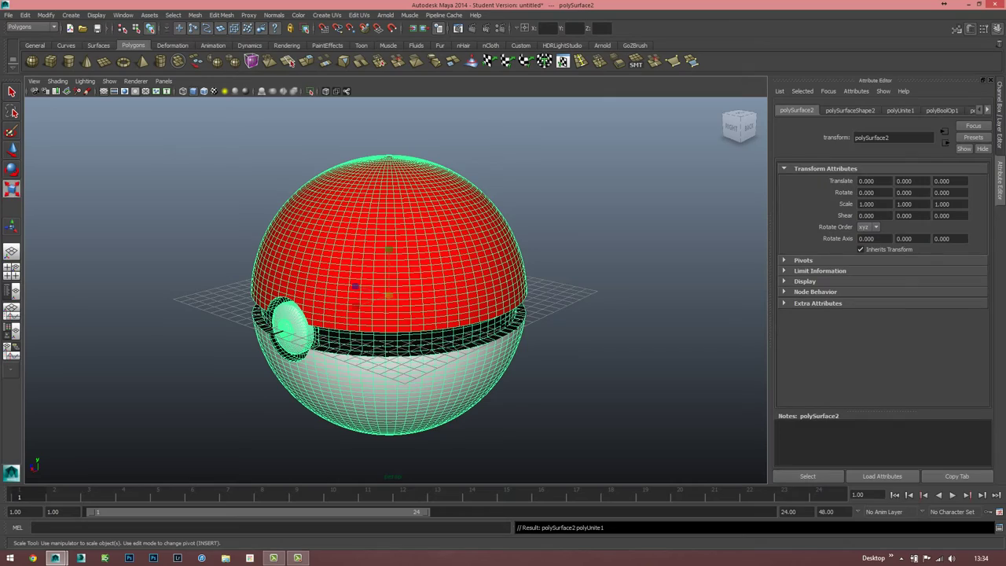
mouse_move(389, 292)
mouse_down()
mouse_move(416, 293)
mouse_move(389, 165)
mouse_move(389, 110)
mouse_up()
key(w)
key(space)
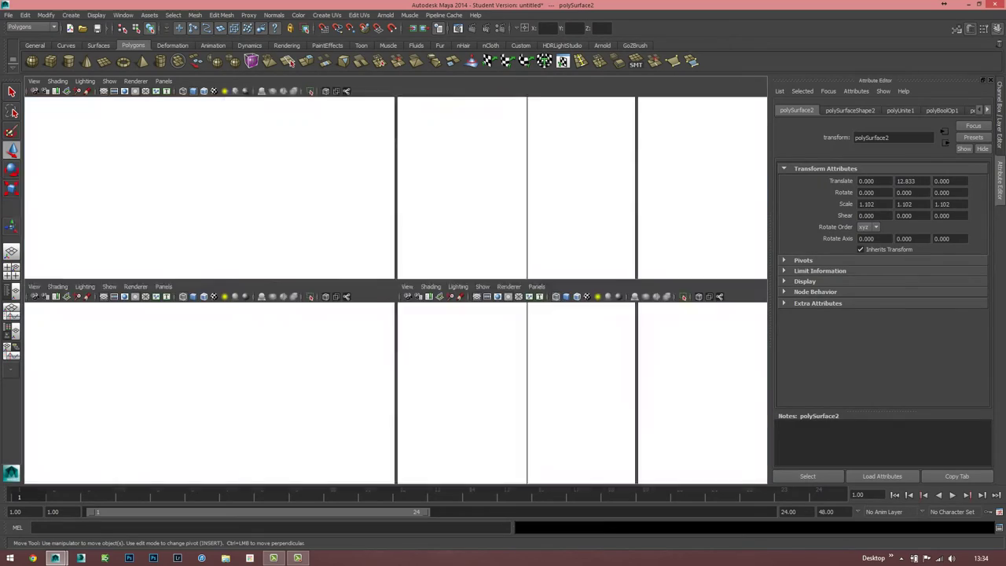
key(space)
alt+middle_drag(393, 236, 399, 329)
drag(401, 150, 401, 159)
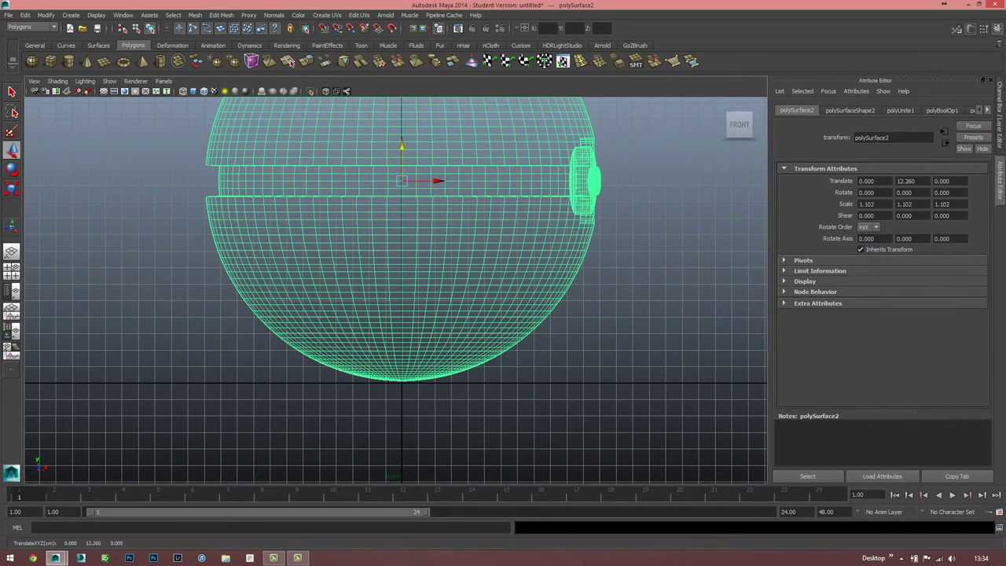
Return to the perspective view, clear the selection and frame the whole Pokéball.
key(space)
key(space)
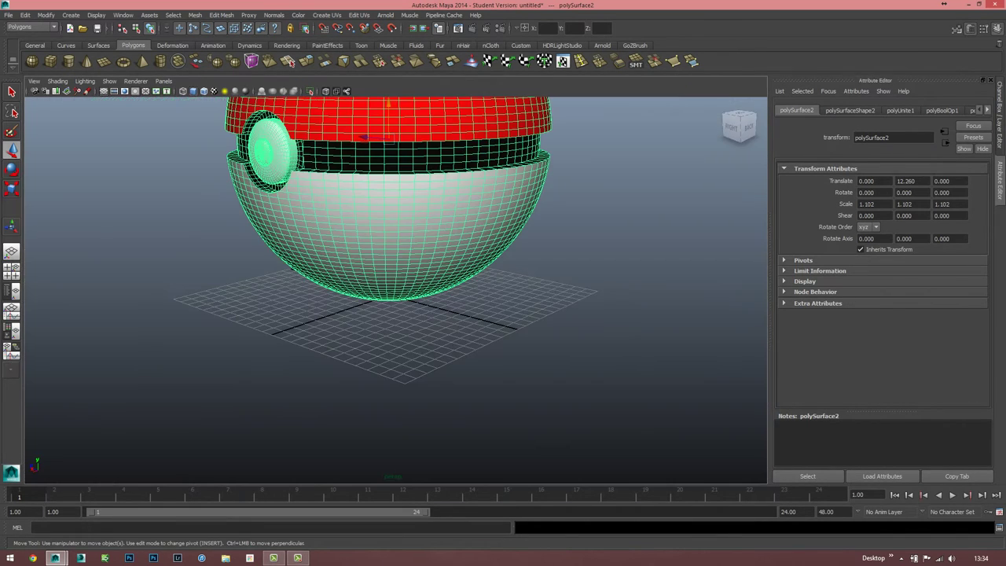
click(668, 369)
key(a)
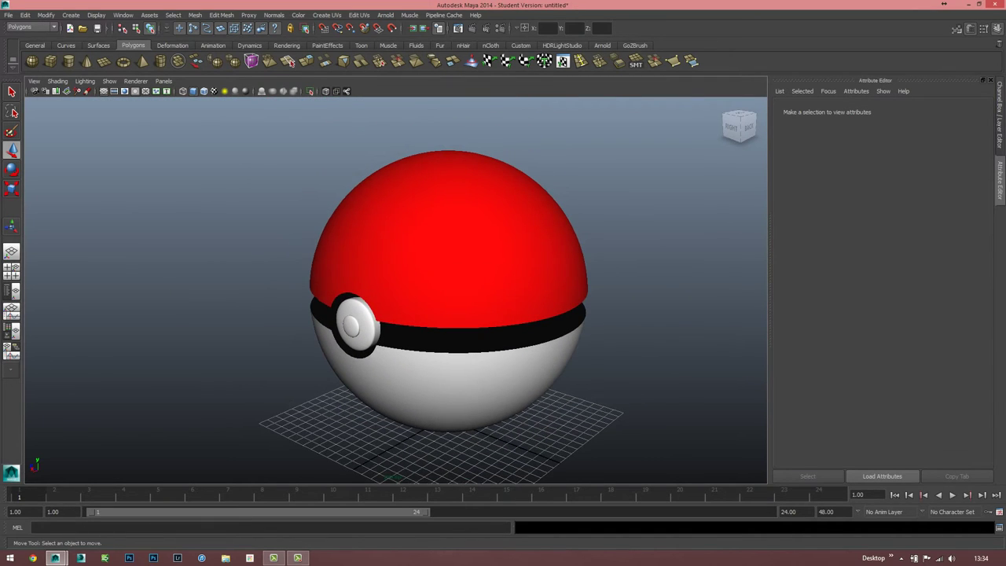
alt+middle_drag(449, 291, 391, 279)
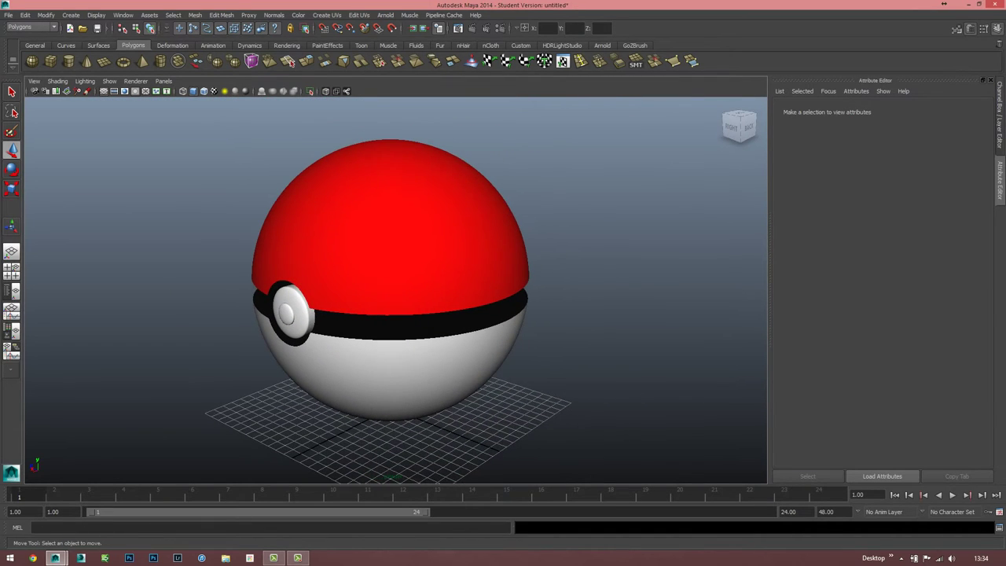
scroll(391, 279, down, 2)
scroll(391, 280, up, 2)
Switch the combined Pokéball into Face selection mode.
click(391, 236)
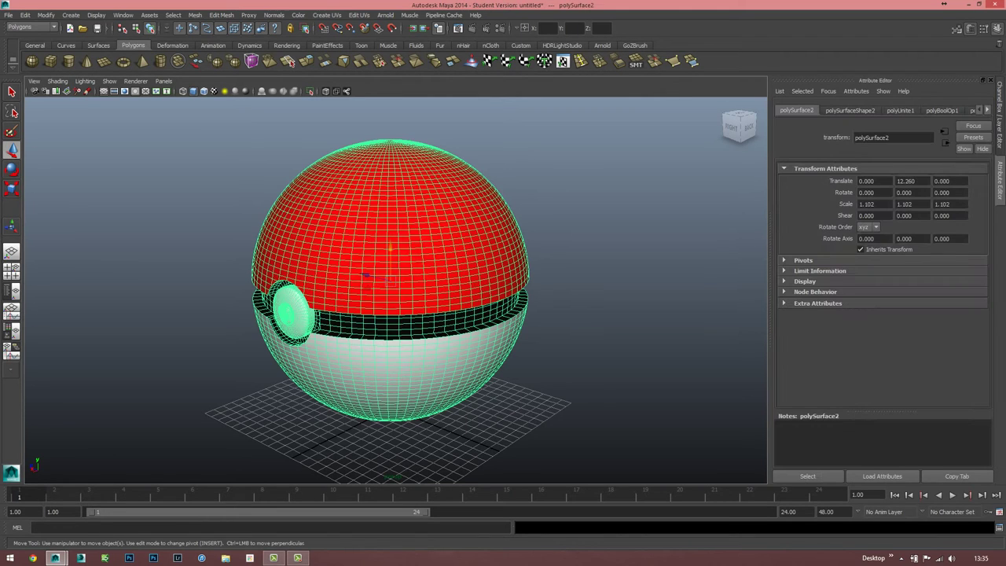
right_click(428, 196)
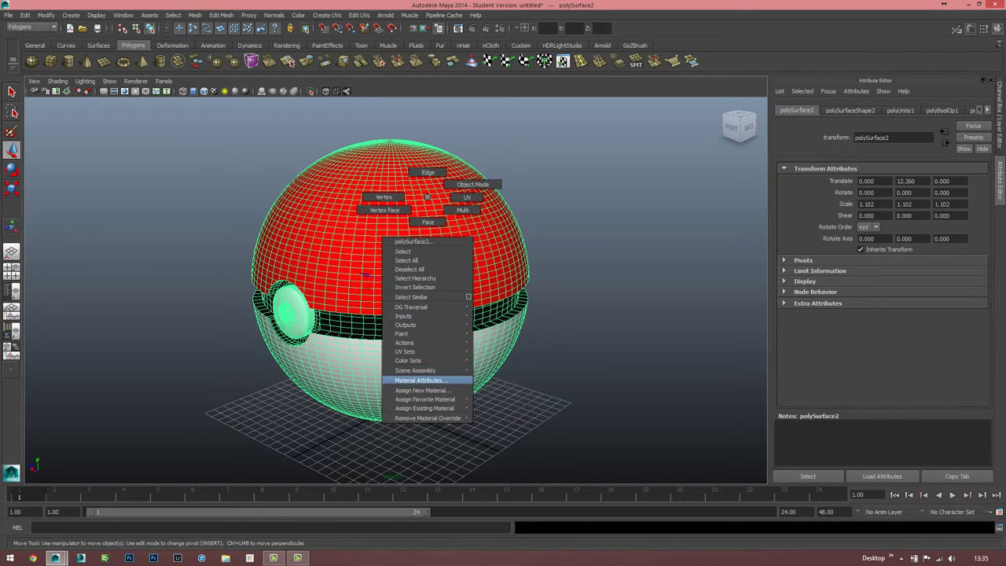
click(629, 353)
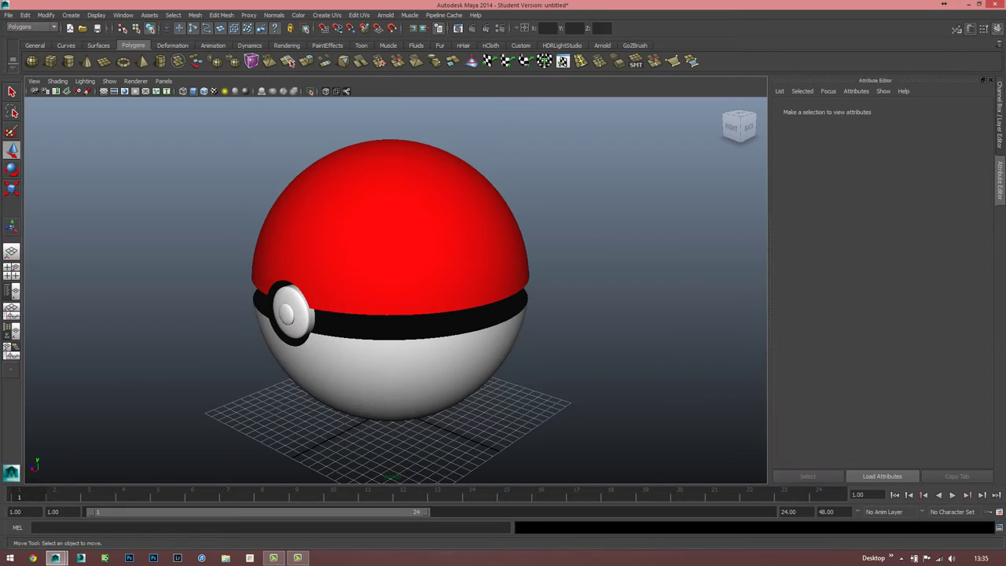
click(406, 197)
right_click(407, 197)
click(406, 221)
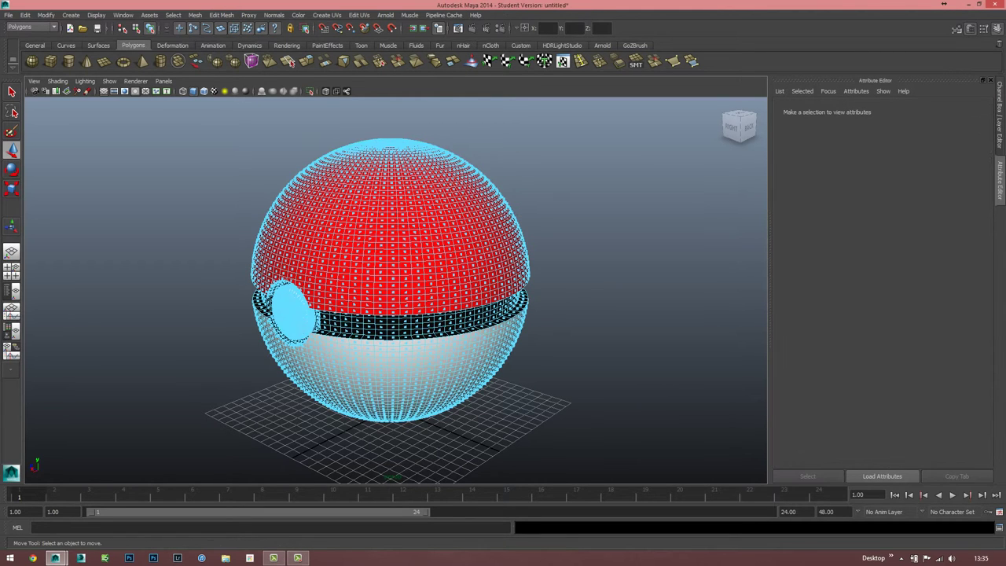
Select face polySurface2.f[2851] on the red top and bring up Assign New Material.
click(401, 198)
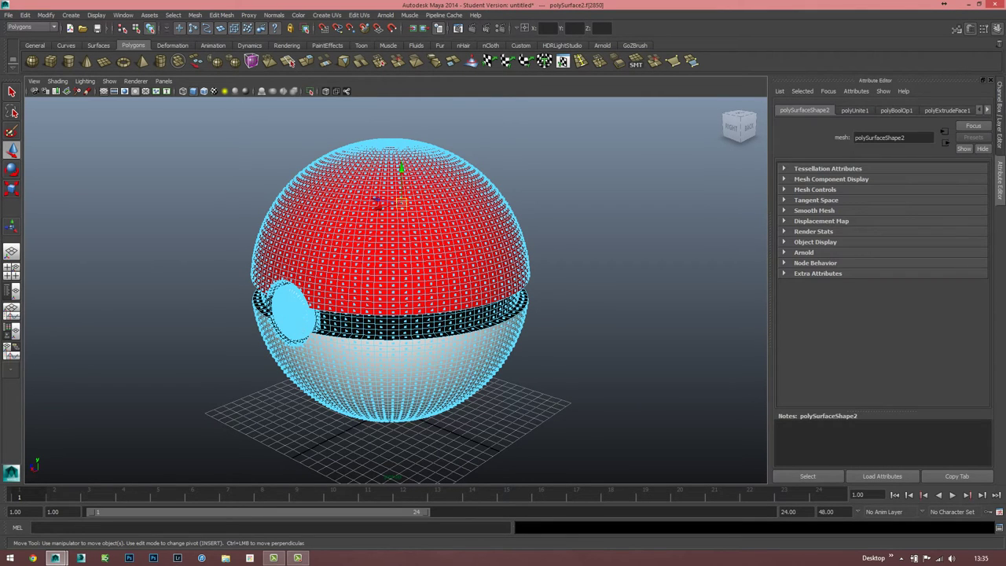
click(411, 201)
scroll(395, 289, up, 10)
key(f)
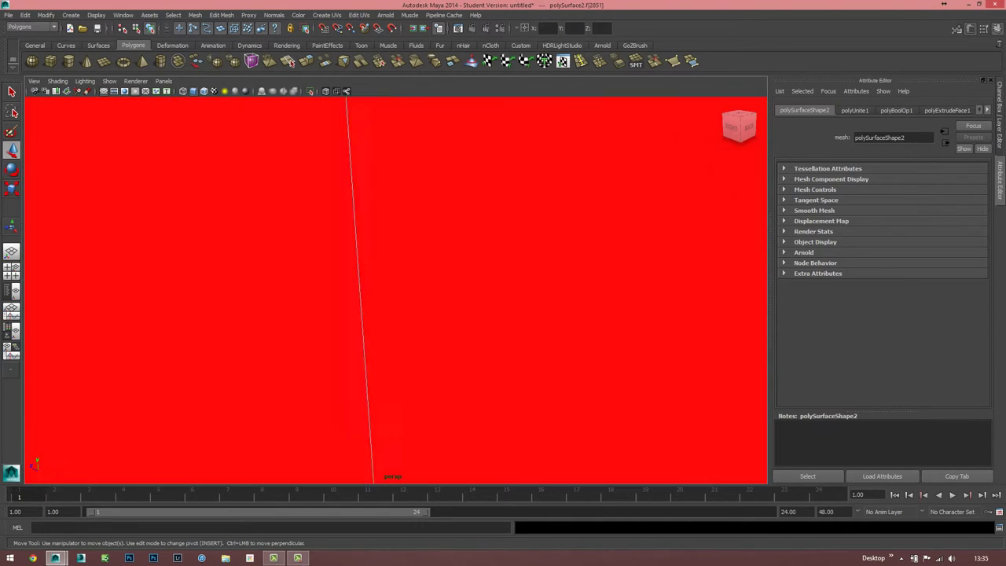
right_drag(441, 251, 437, 445)
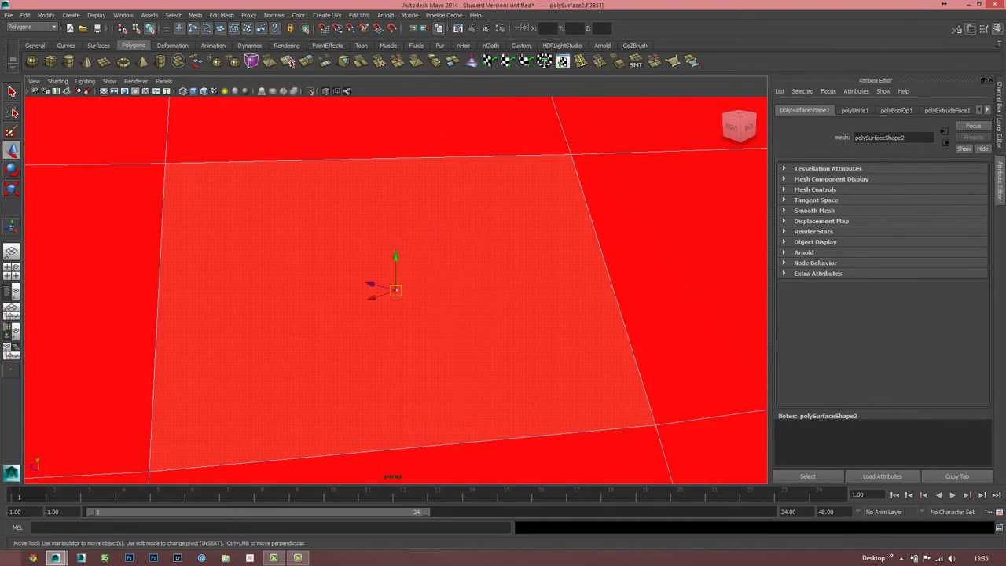
scroll(475, 283, down, 3)
Open the Plug-in Manager and scroll through the loaded plug-ins list.
scroll(475, 283, down, 3)
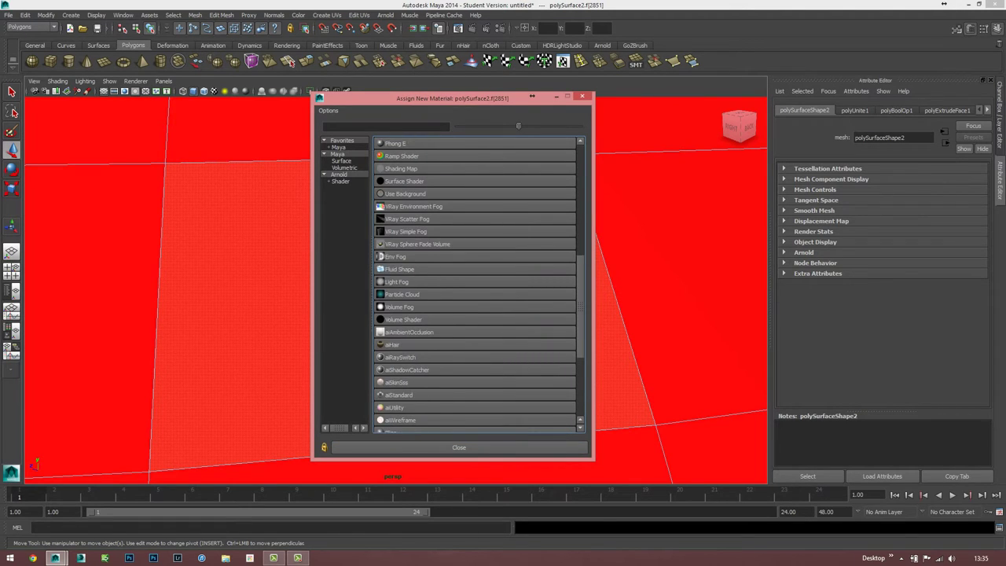
scroll(475, 283, down, 3)
click(123, 15)
mouse_move(150, 70)
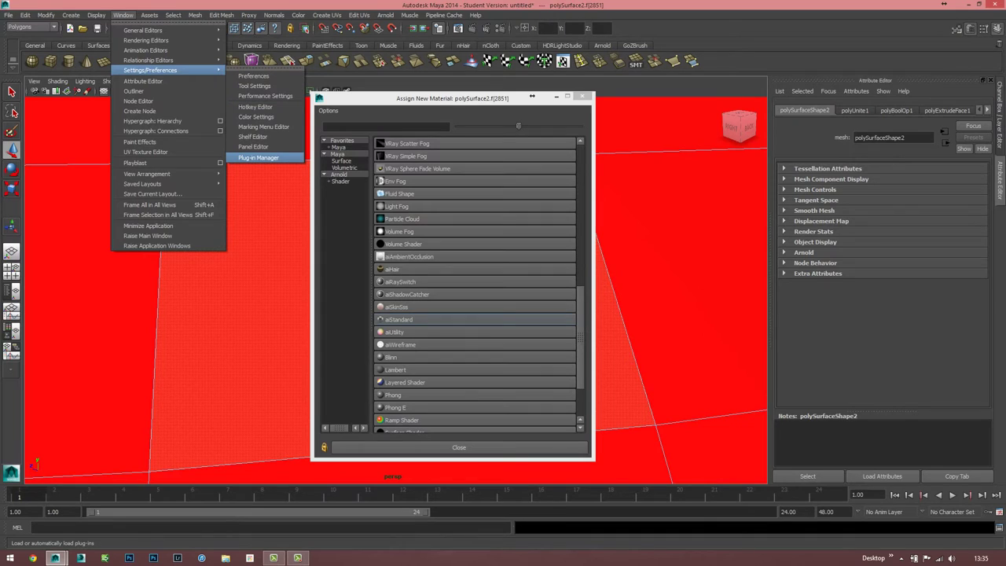
click(259, 157)
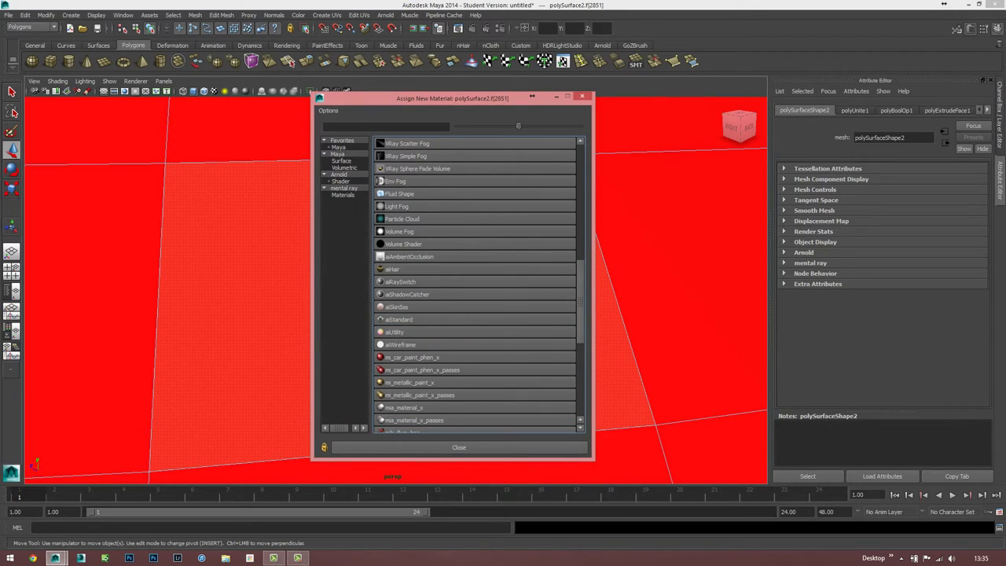
scroll(475, 284, down, 3)
scroll(475, 283, down, 3)
scroll(476, 283, down, 2)
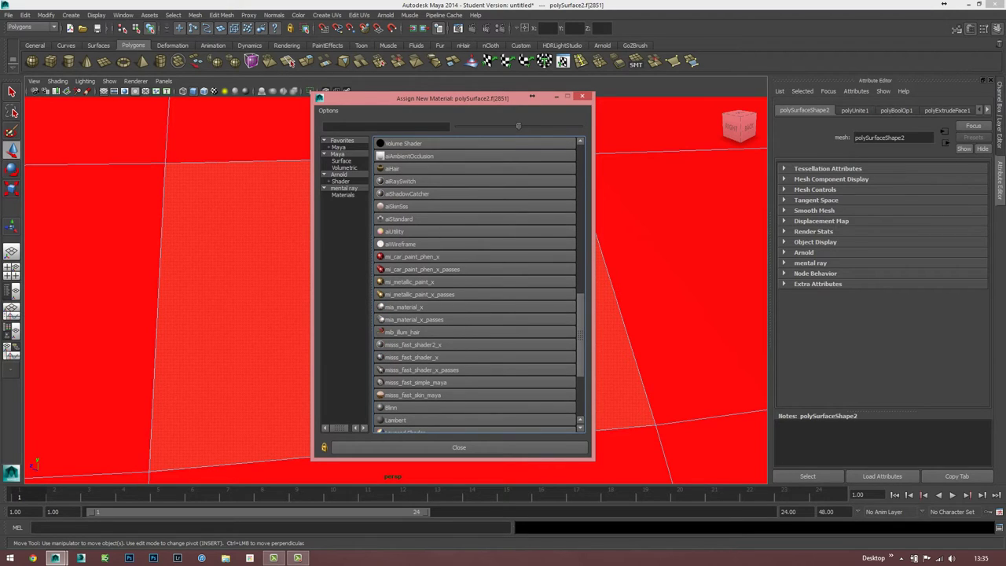
scroll(476, 283, down, 1)
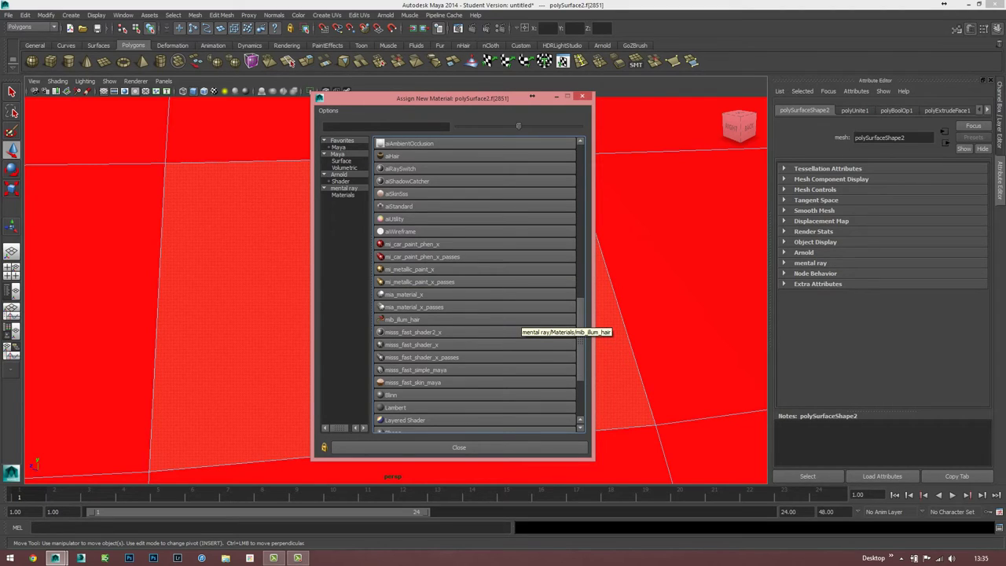
Assign a new mia_material_x_passes material to the test face.
click(415, 307)
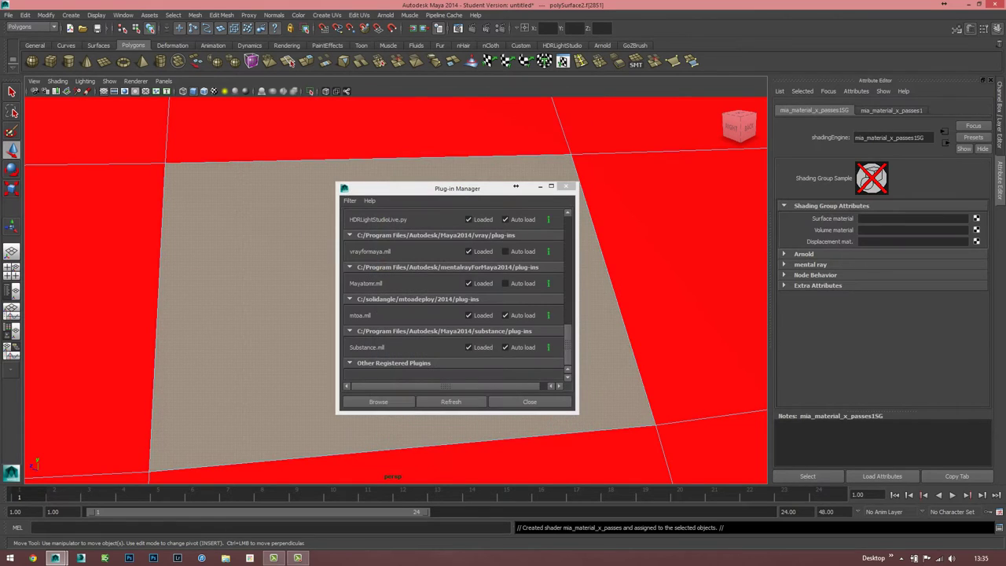
alt+drag(708, 260, 736, 268)
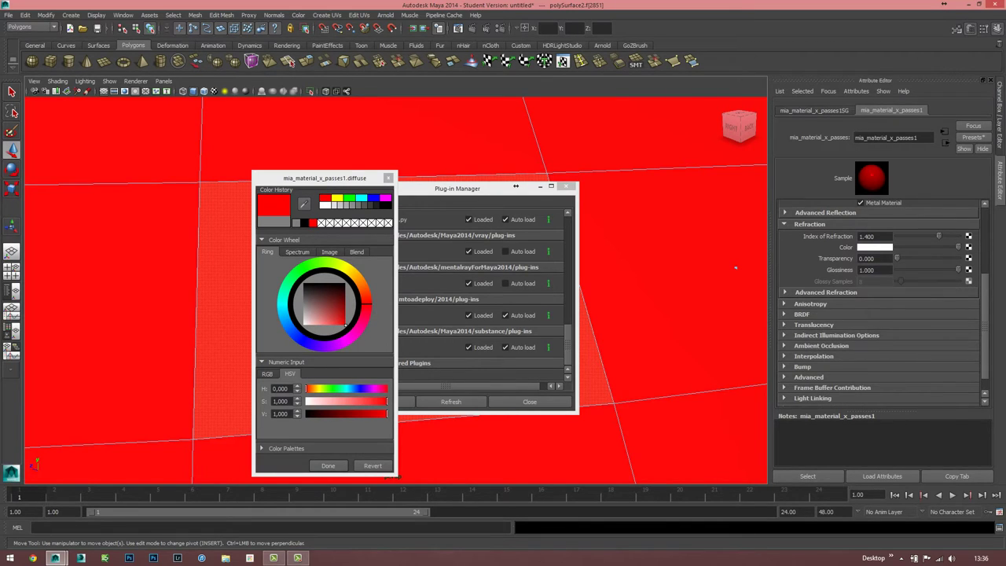
scroll(881, 307, down, 1)
scroll(880, 307, up, 6)
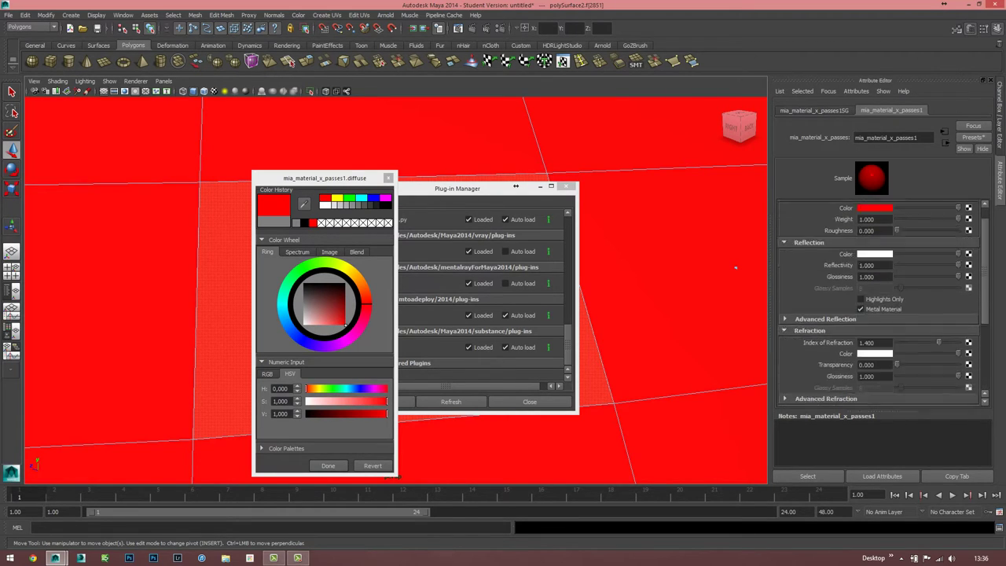
scroll(881, 307, up, 1)
Close the colour picker and plug-in list, then reassign the existing ROSSO material to the face.
click(515, 187)
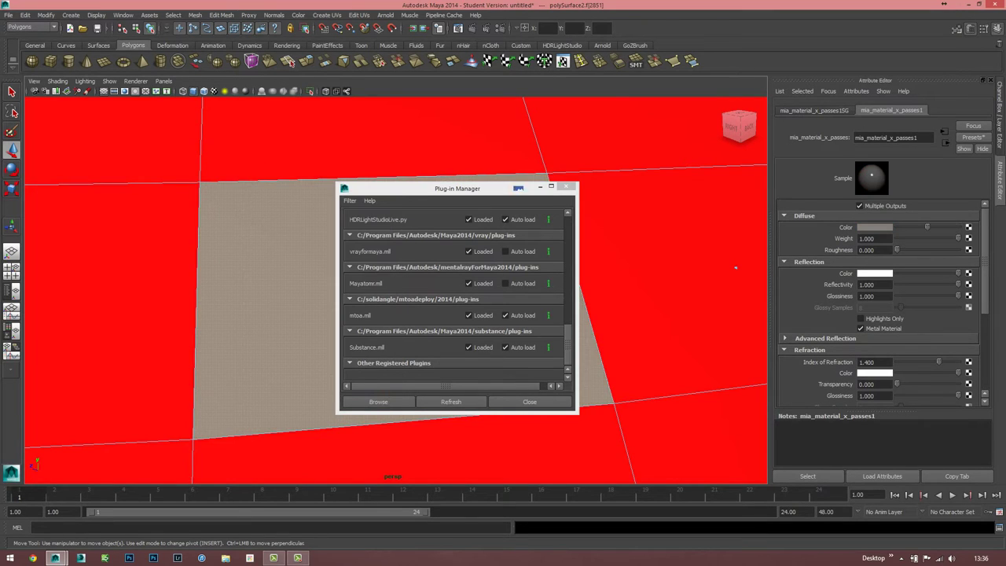
click(569, 186)
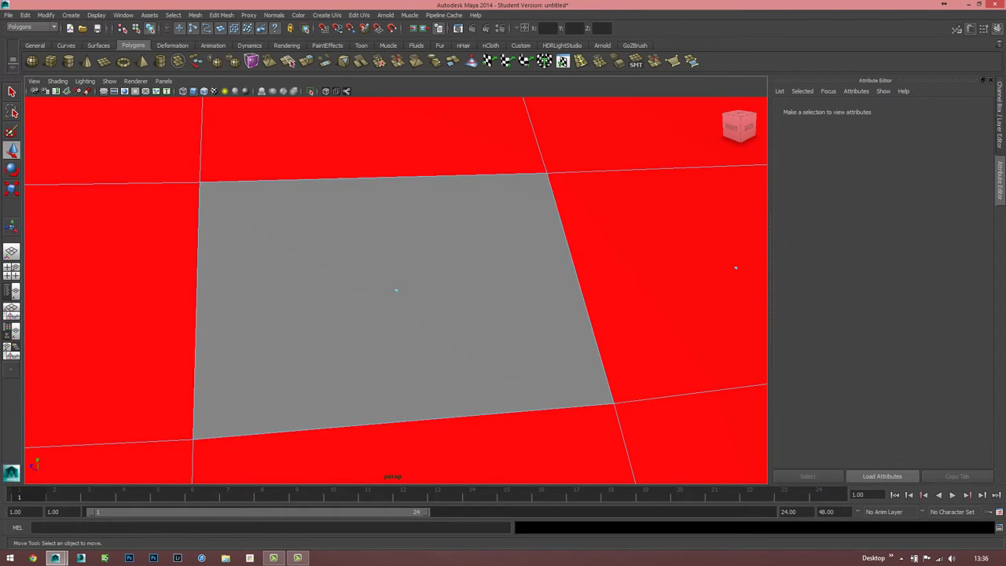
click(464, 281)
right_click(464, 281)
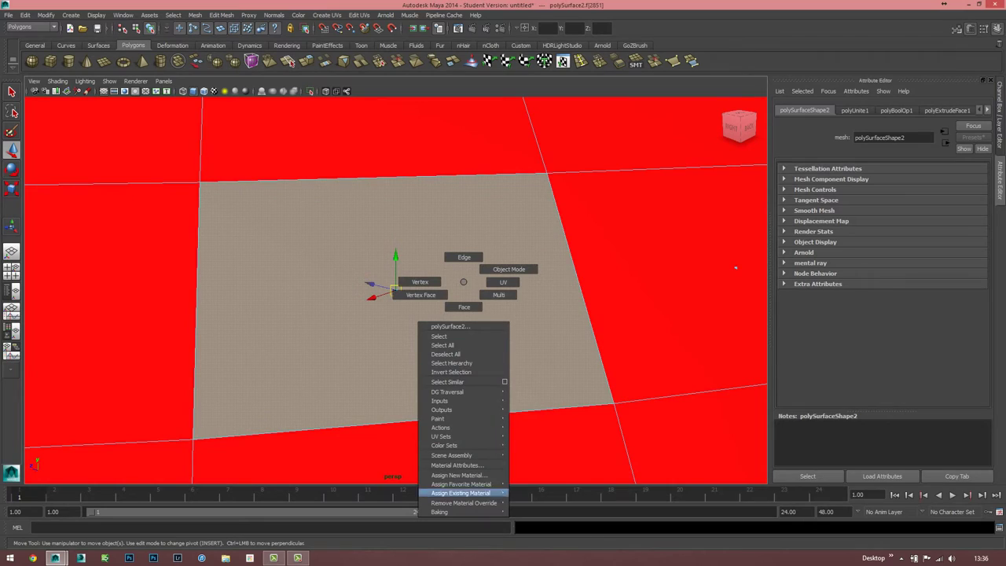
mouse_move(461, 493)
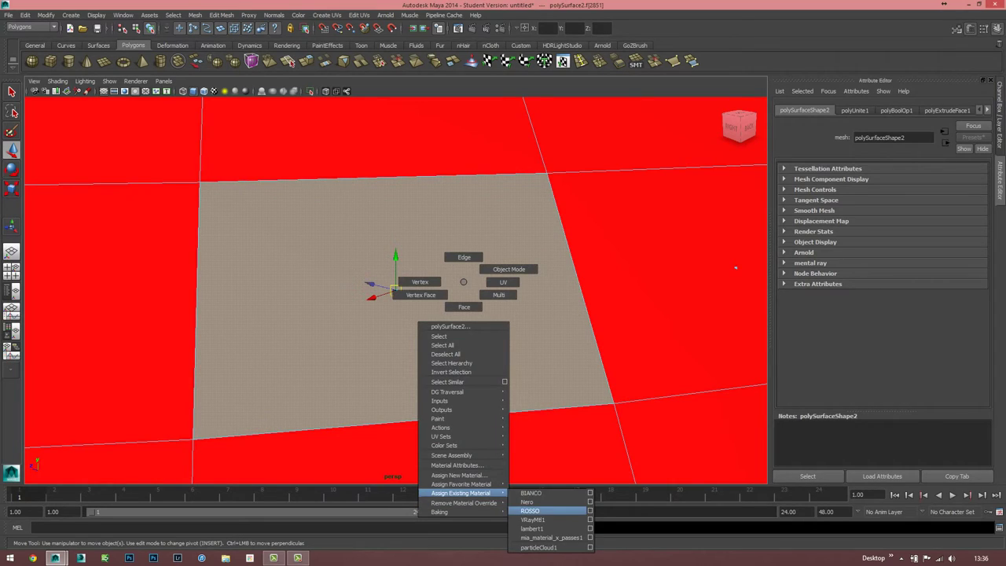
click(531, 512)
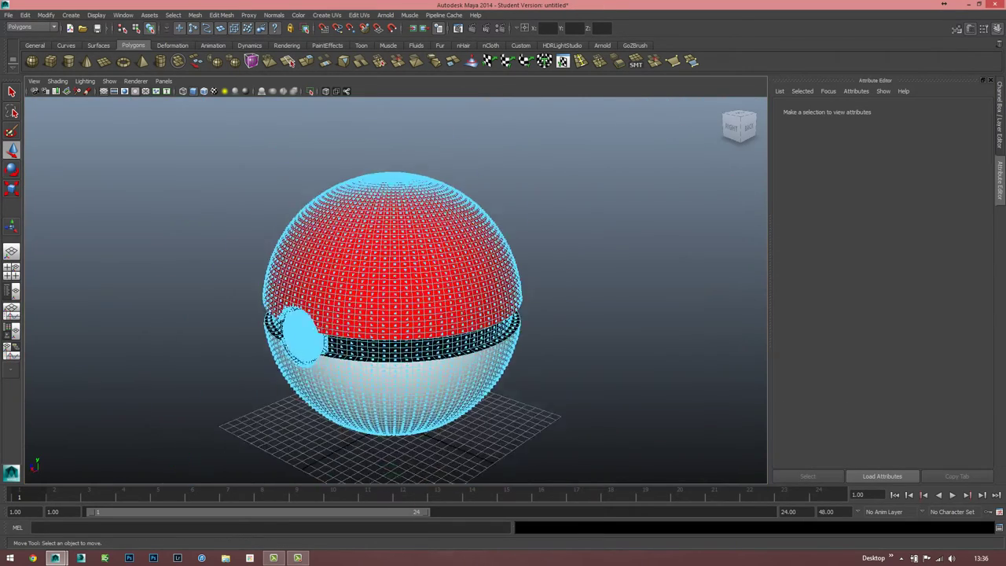
Open the V-Ray Render Settings on the Indirect Illumination tab, centred on screen.
right_drag(427, 265, 472, 255)
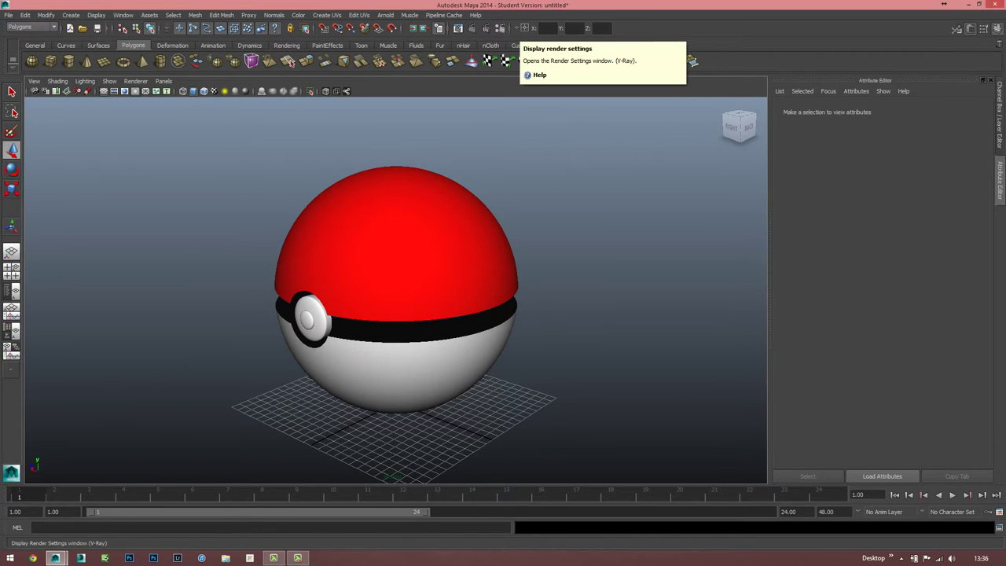
click(501, 28)
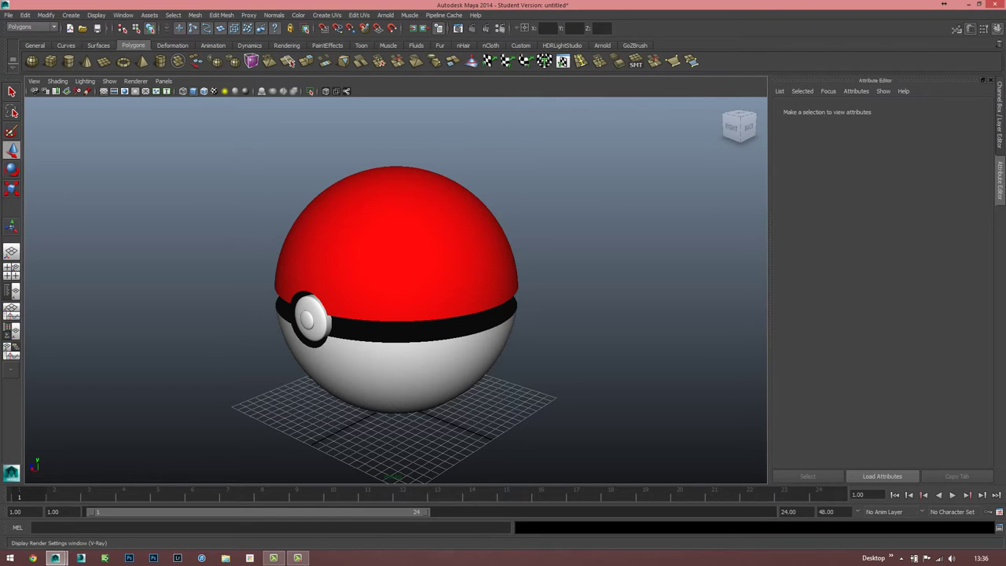
drag(781, 75, 482, 66)
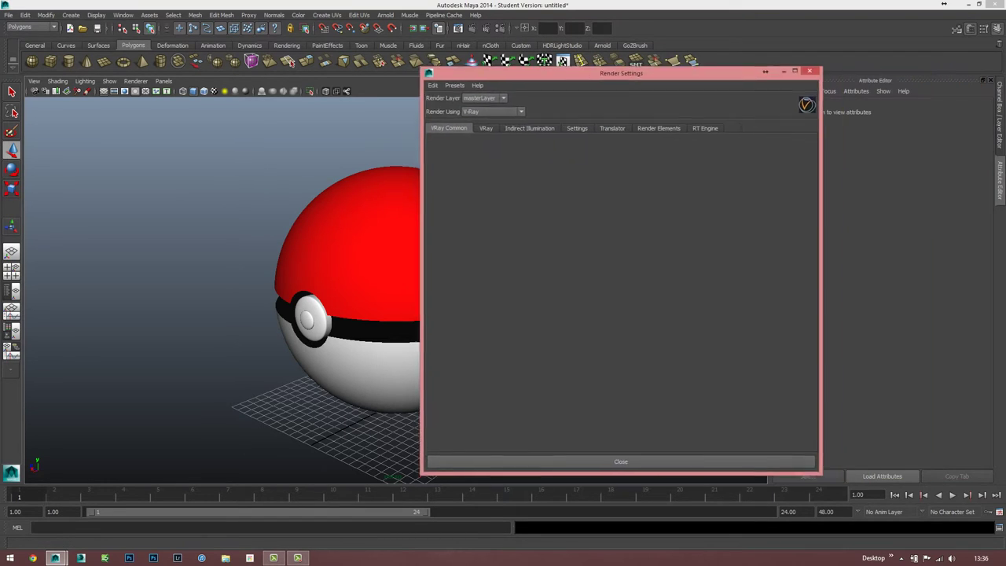
click(391, 121)
drag(621, 63, 544, 52)
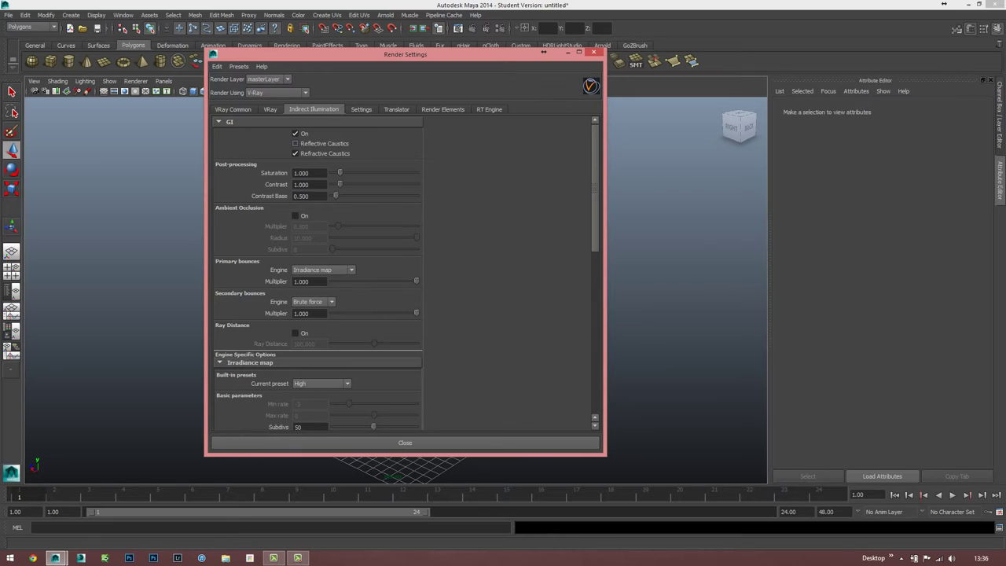
Turn on ambient occlusion with 16 subdivs and enable caustics.
click(296, 215)
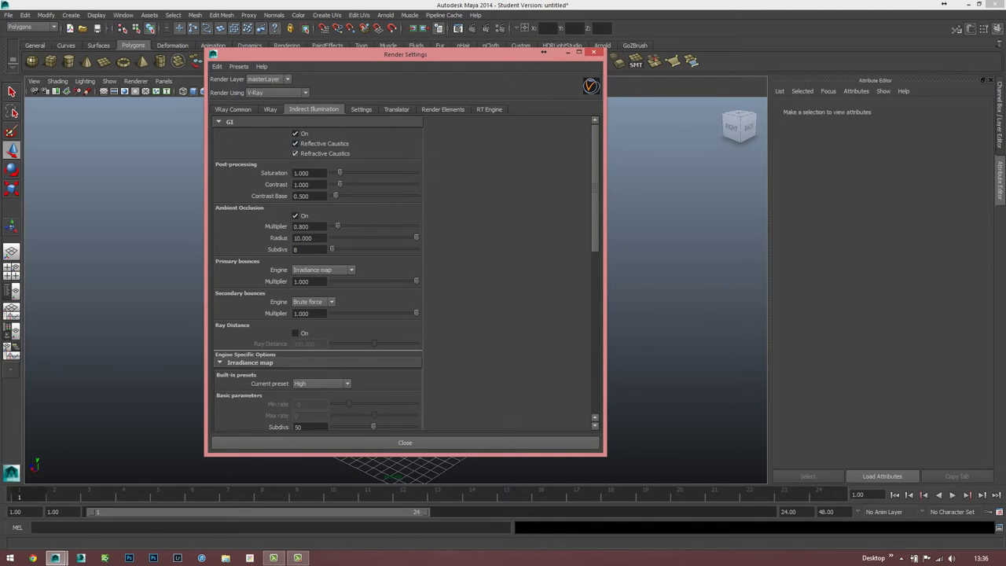
scroll(297, 158, down, 10)
click(239, 424)
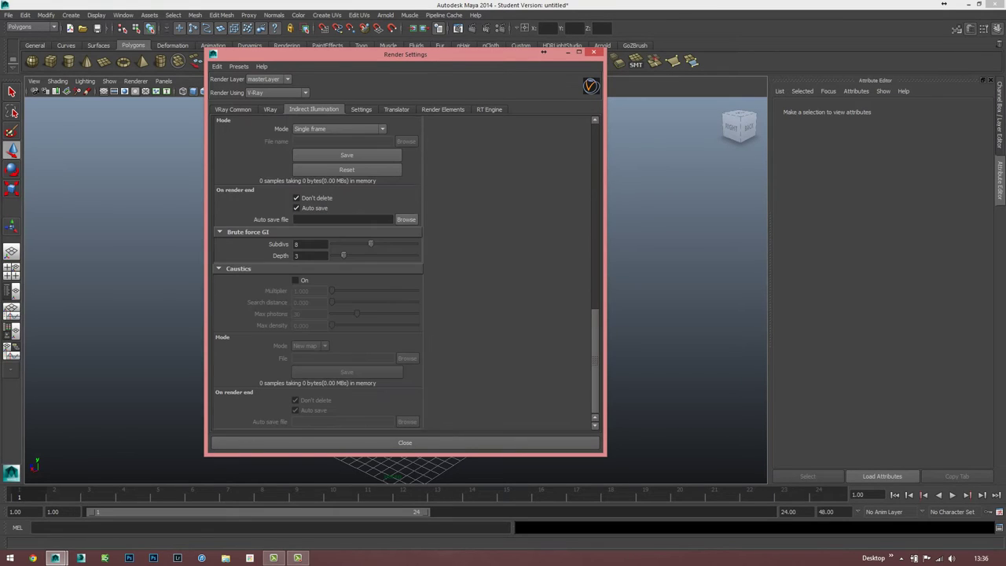
scroll(314, 275, up, 10)
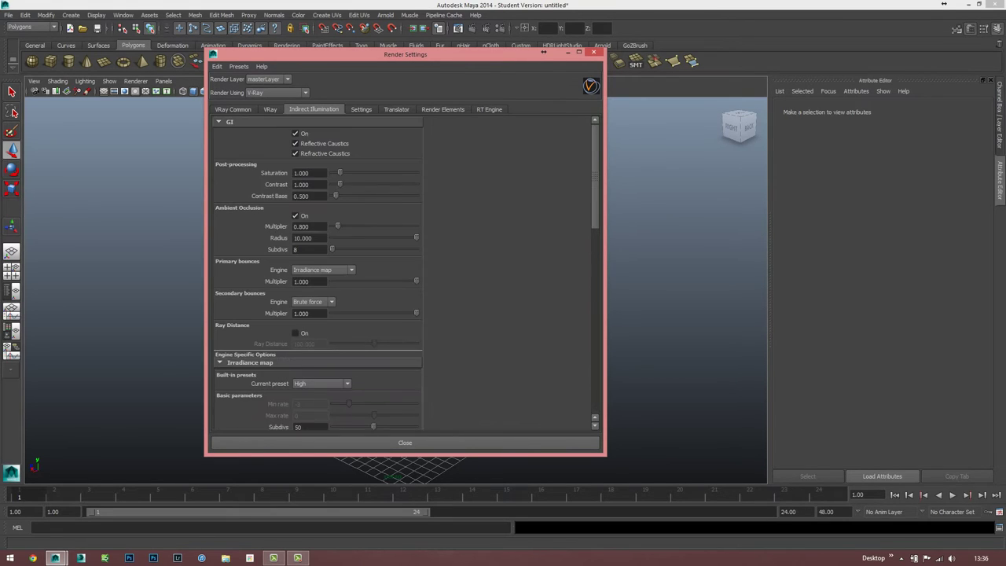
scroll(318, 275, down, 8)
scroll(319, 275, down, 2)
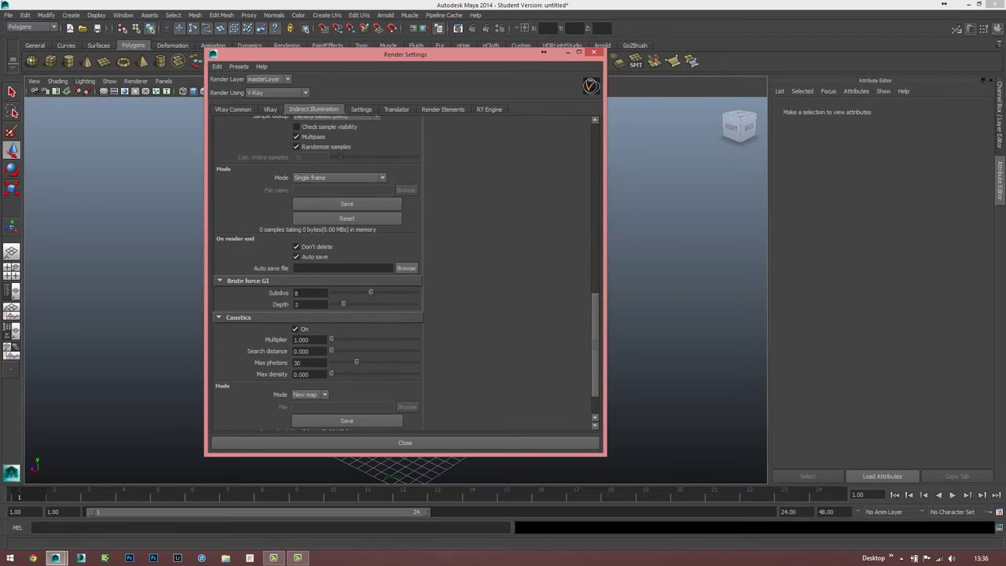
scroll(319, 276, up, 4)
scroll(318, 275, up, 3)
scroll(318, 275, up, 3)
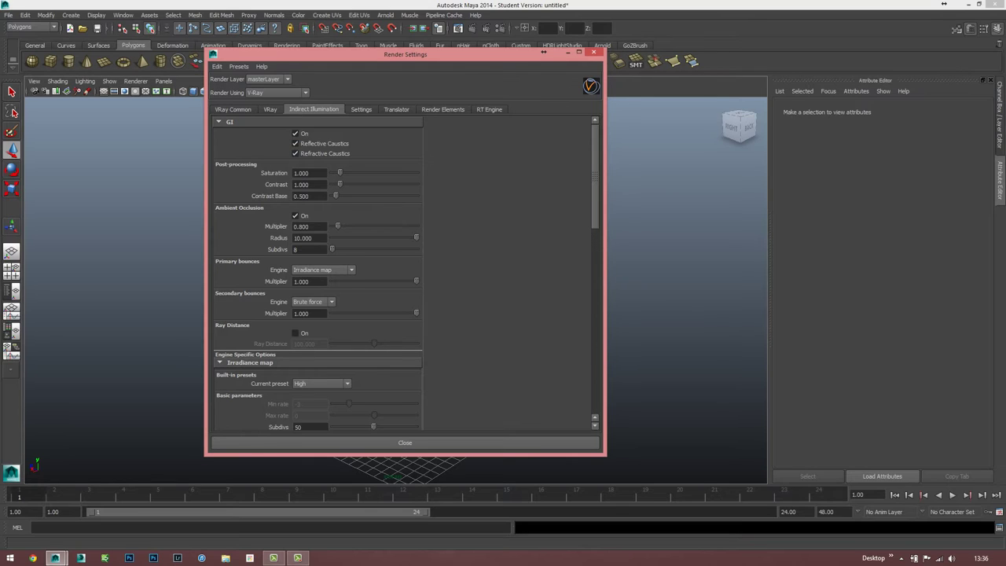
scroll(318, 275, down, 1)
scroll(319, 275, down, 2)
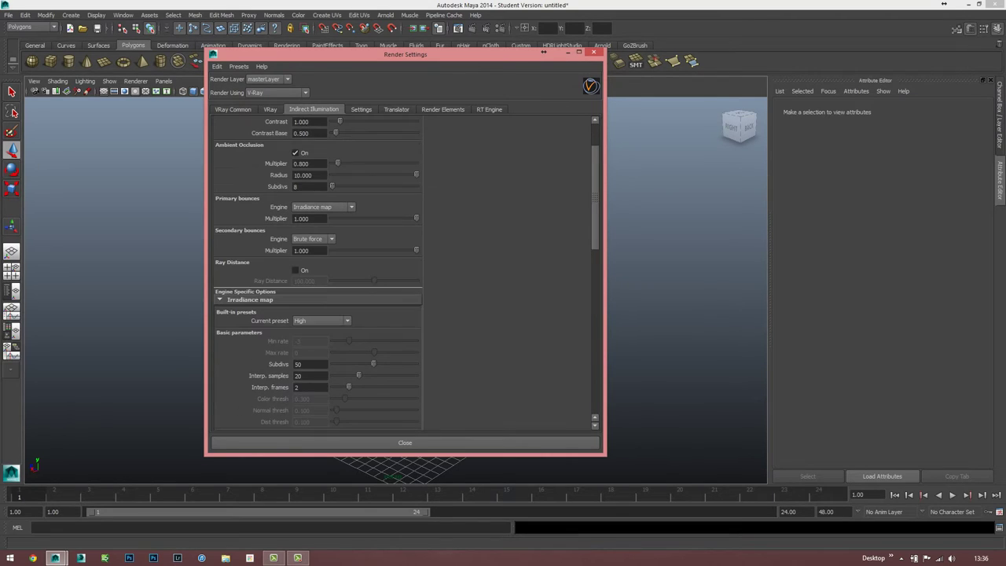
scroll(318, 276, up, 1)
click(309, 186)
text(16)
Enable Override Environment in the main VRay settings.
click(269, 109)
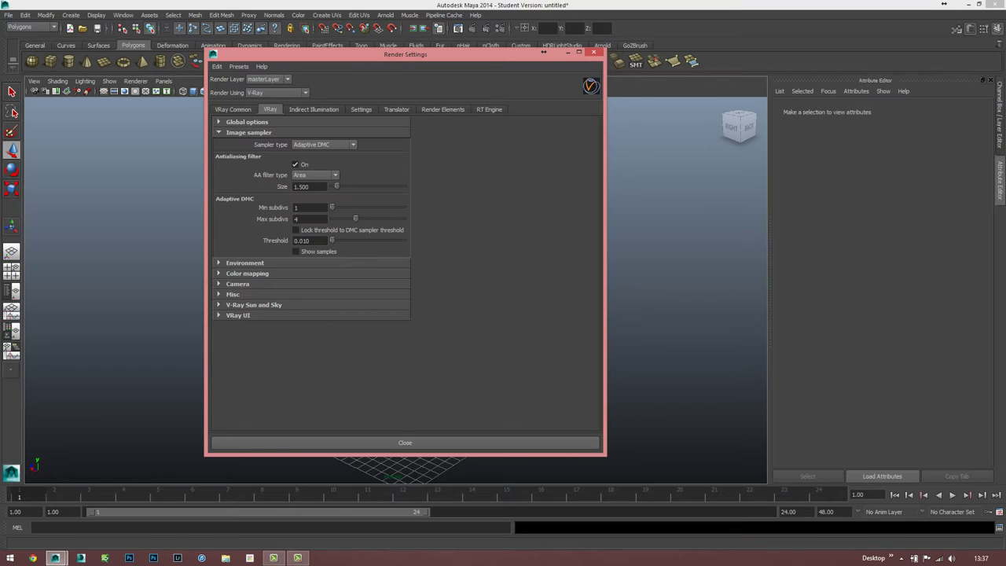
click(244, 263)
click(248, 132)
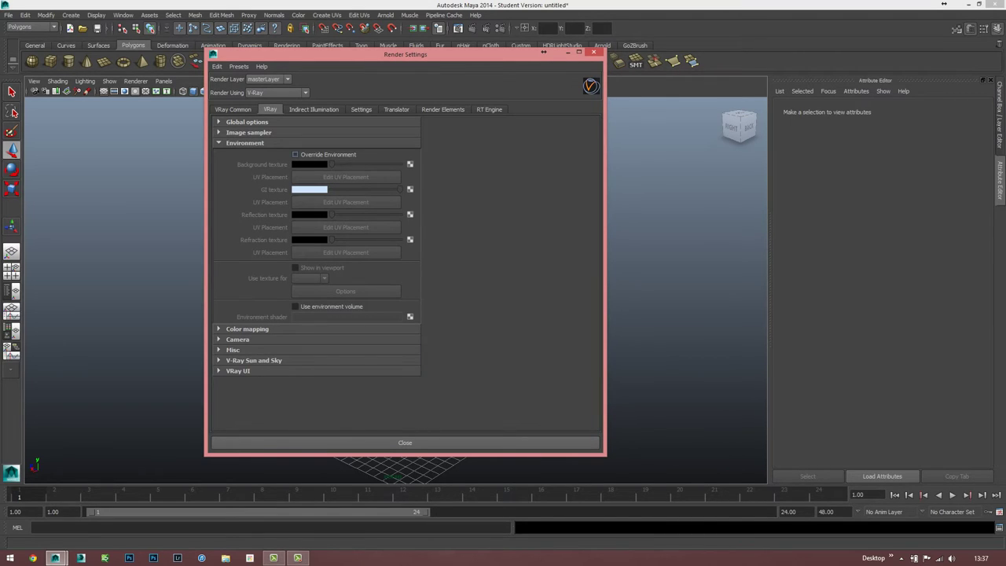
click(295, 154)
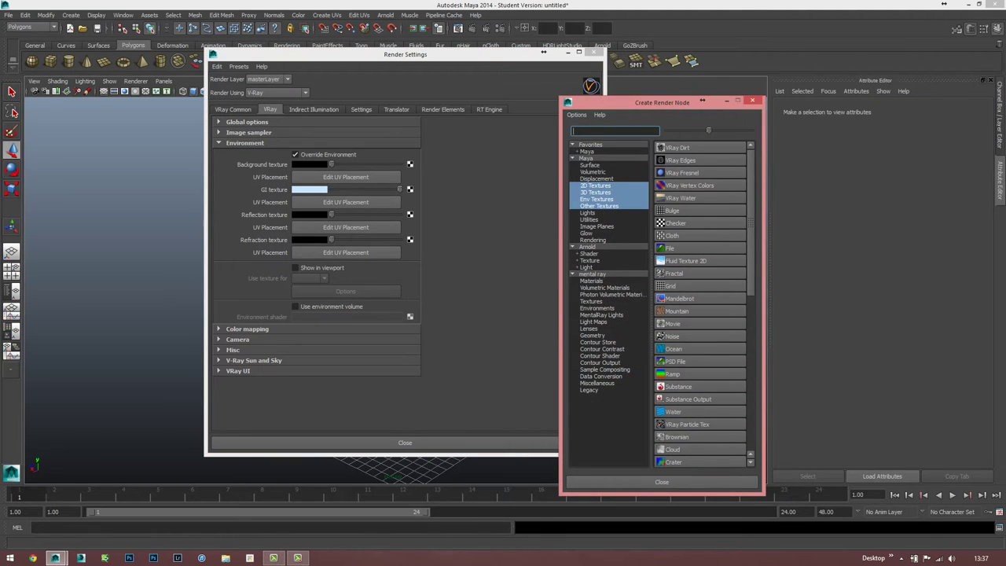
Create a file1 texture loading sky_cloudy_free.hdr from Desktop/TUTORIAL POKé as the environment map.
drag(702, 101, 684, 68)
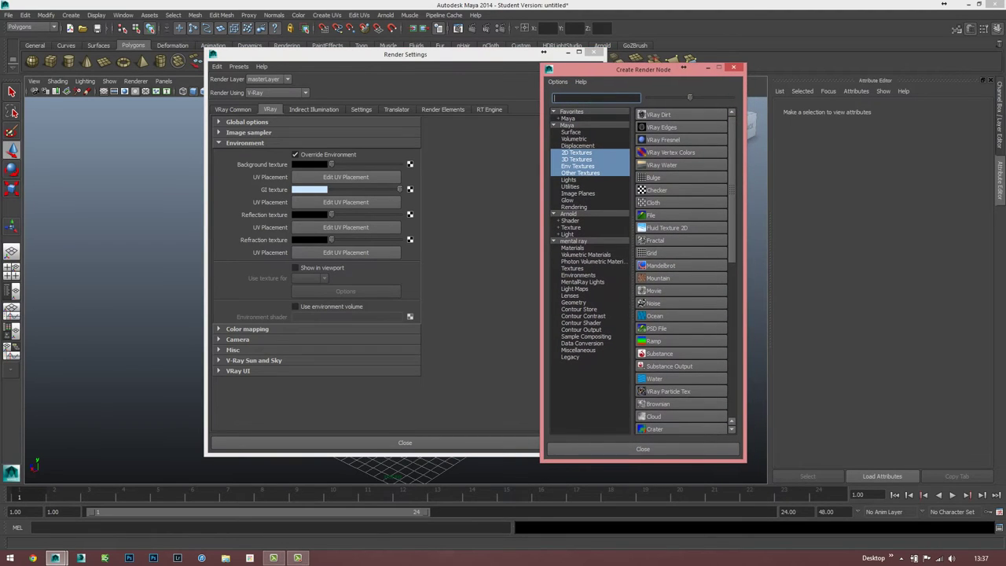
click(651, 215)
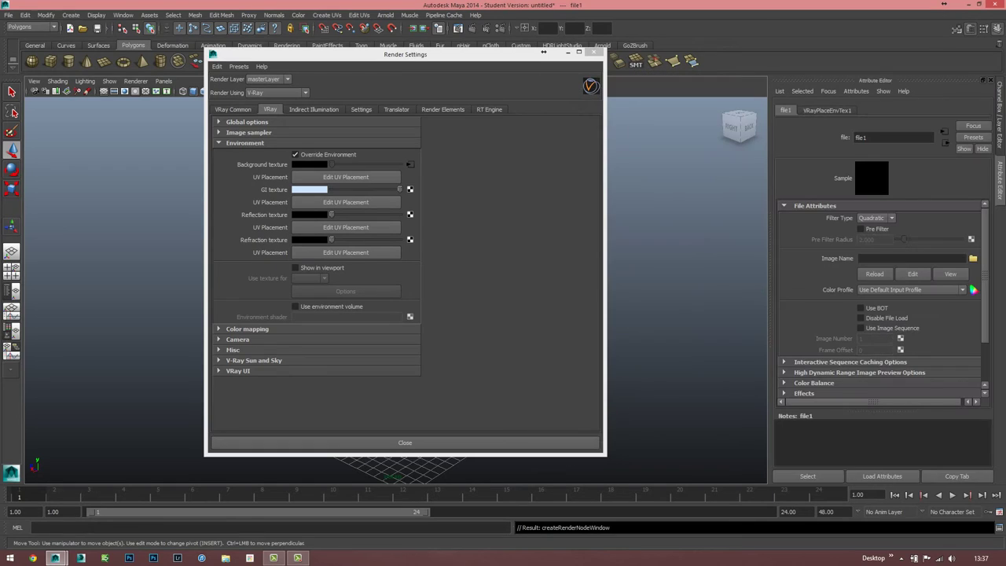
click(973, 258)
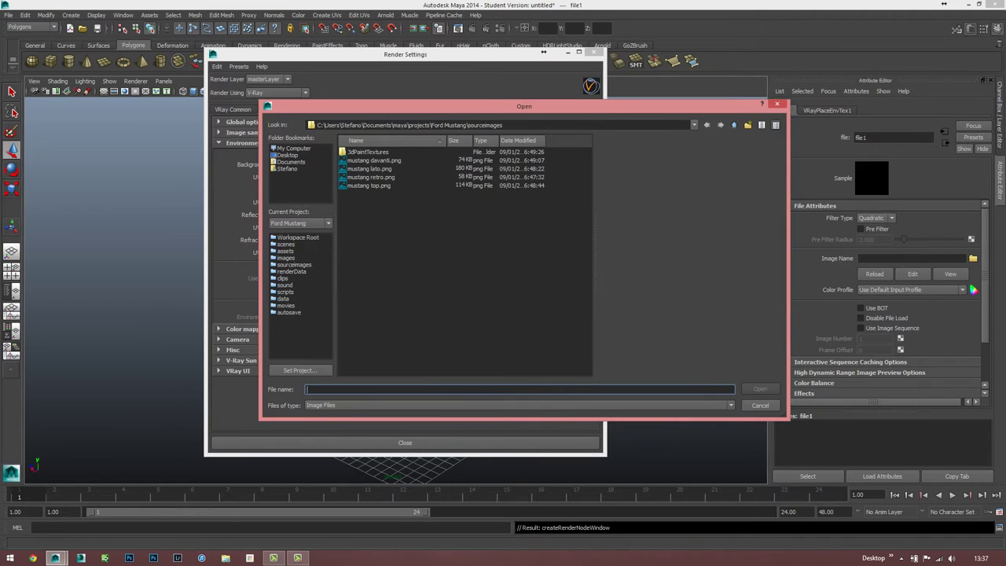
click(287, 155)
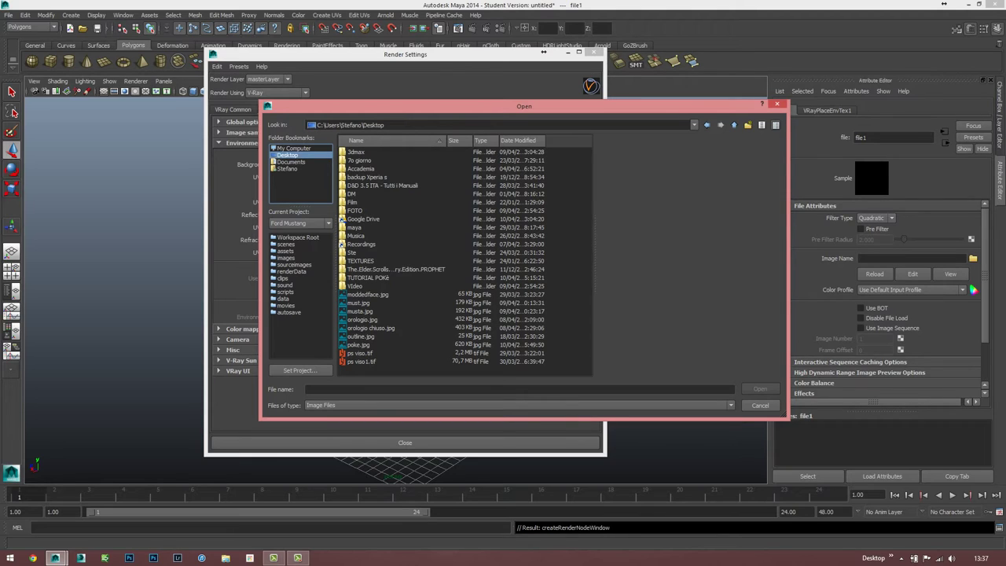
double_click(368, 278)
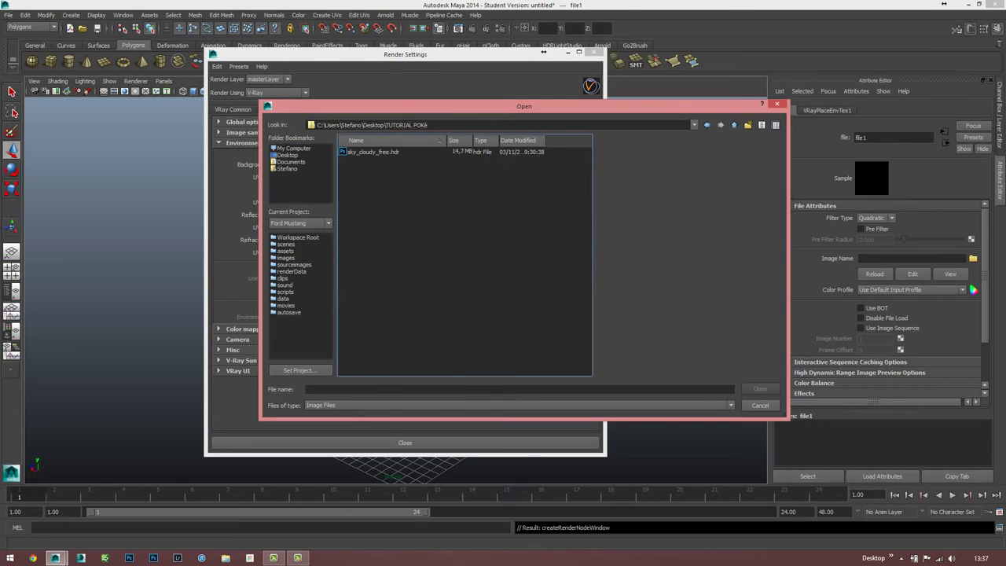
click(373, 152)
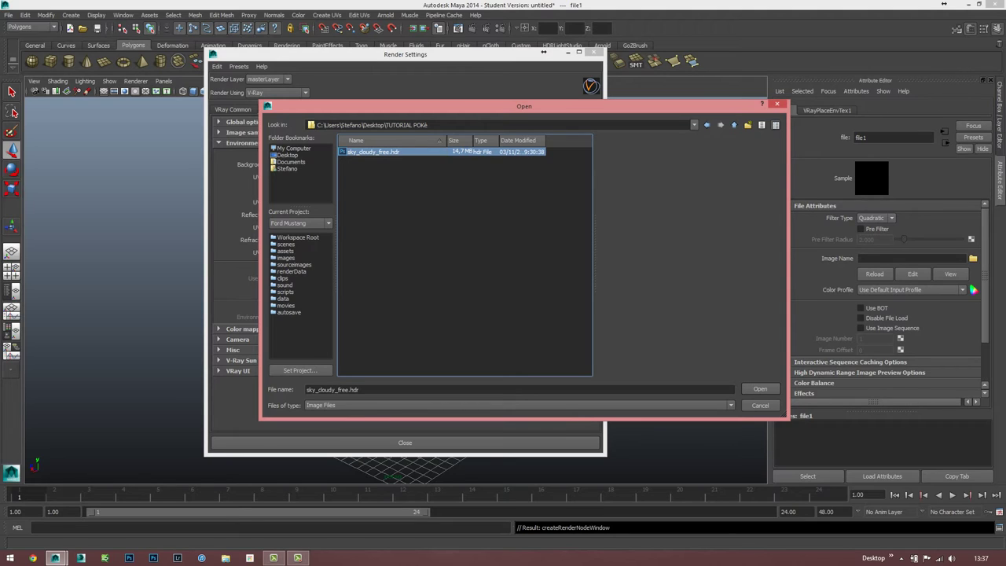
key(Return)
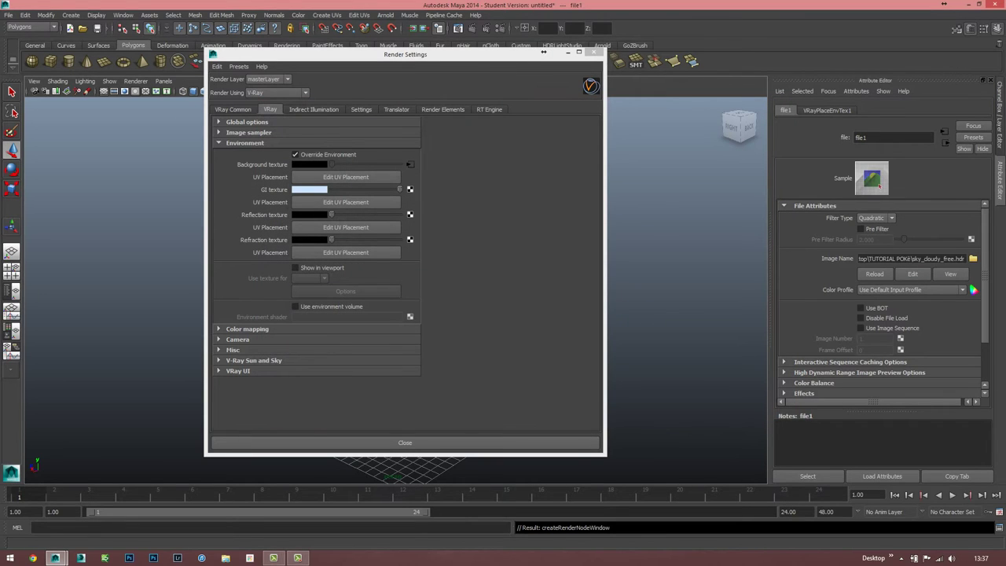
mouse_move(543, 52)
mouse_down()
mouse_move(809, 100)
mouse_move(890, 79)
mouse_move(865, 83)
mouse_up()
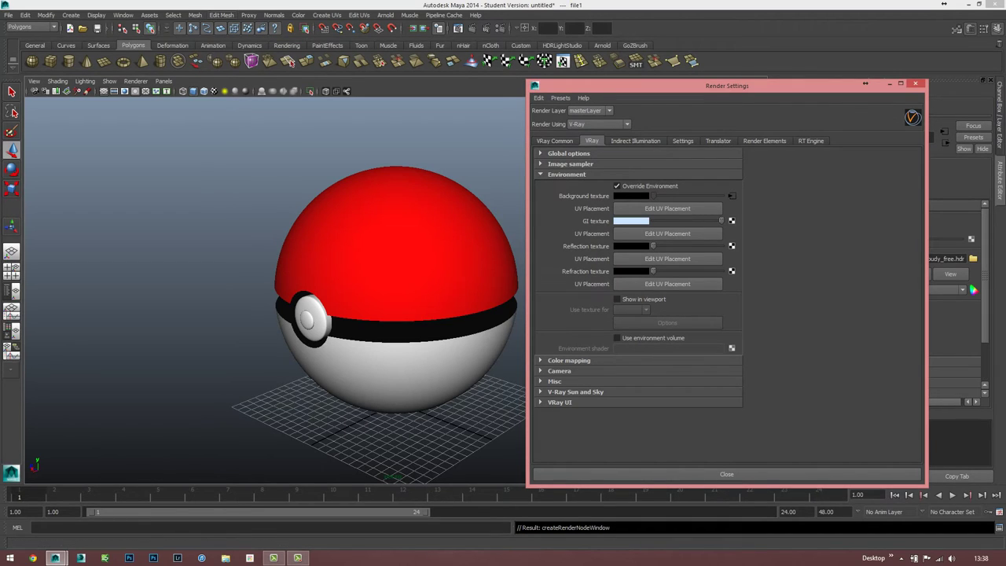
Open the Hypershade beside the render settings, showing the Textures tab with file1.
click(123, 15)
mouse_move(146, 40)
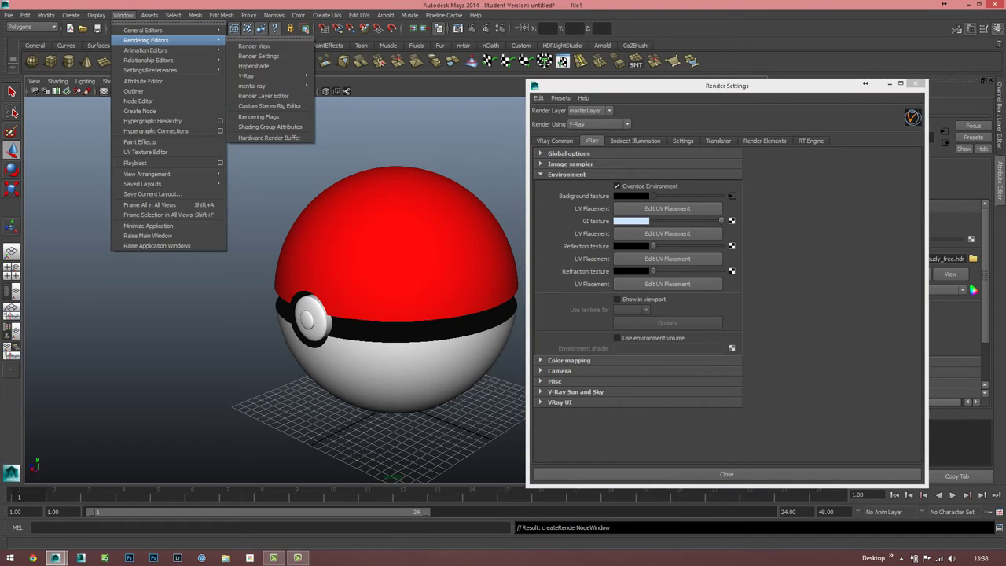
click(253, 66)
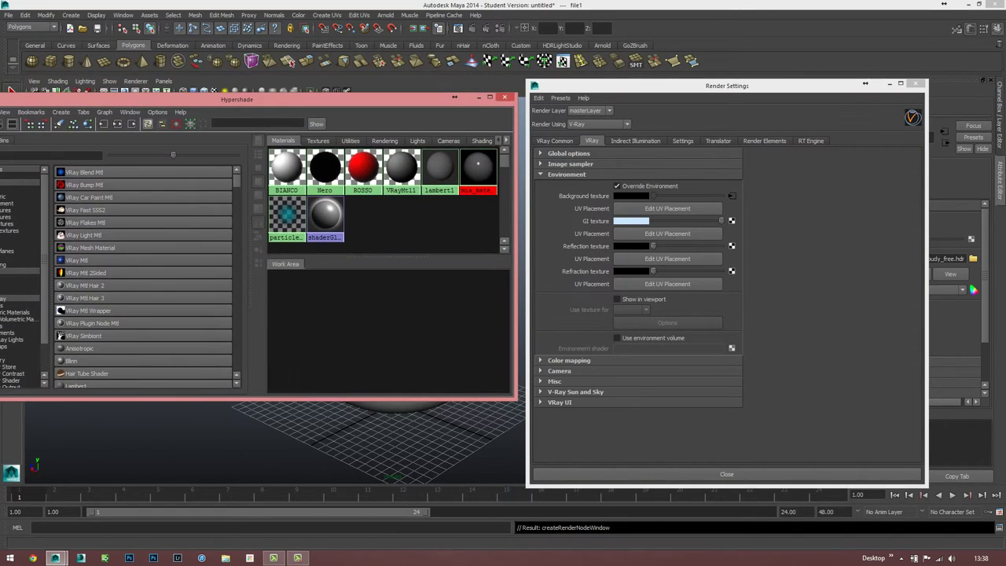
drag(516, 236, 449, 236)
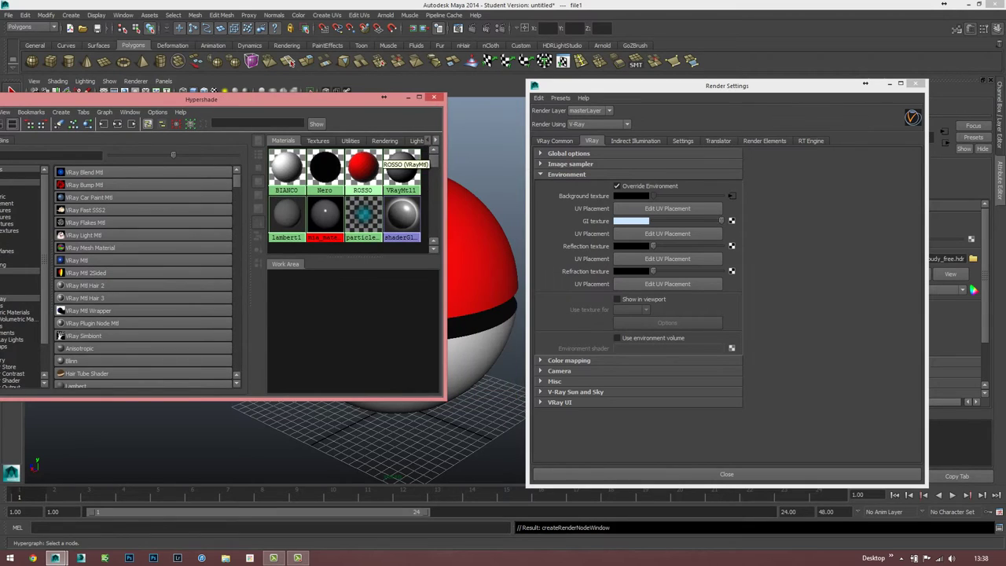
drag(236, 99, 277, 99)
click(363, 141)
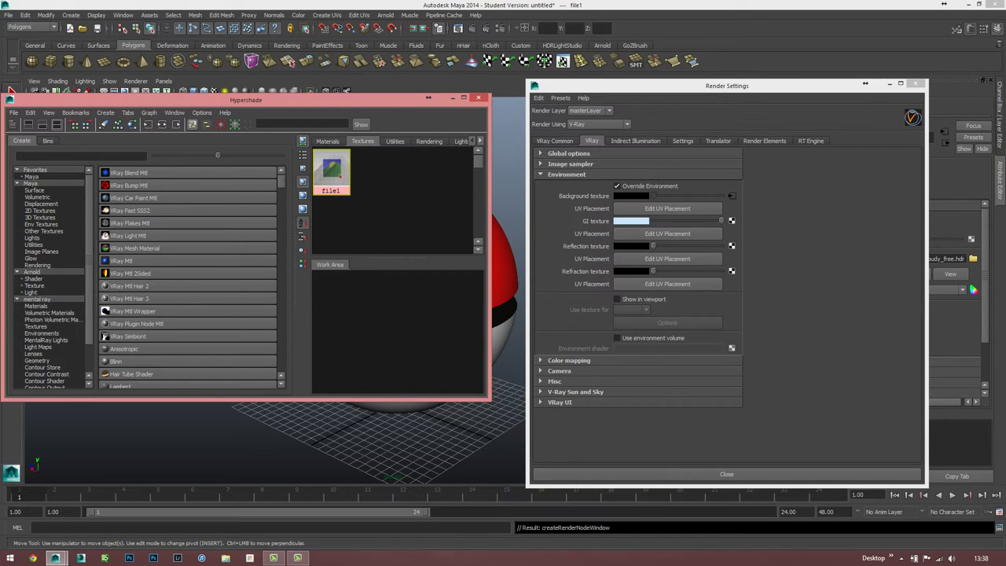
Connect file1 to the GI, Reflection and Refraction environment texture slots, then close Hypershade.
middle_drag(631, 221, 633, 221)
middle_drag(331, 172, 633, 246)
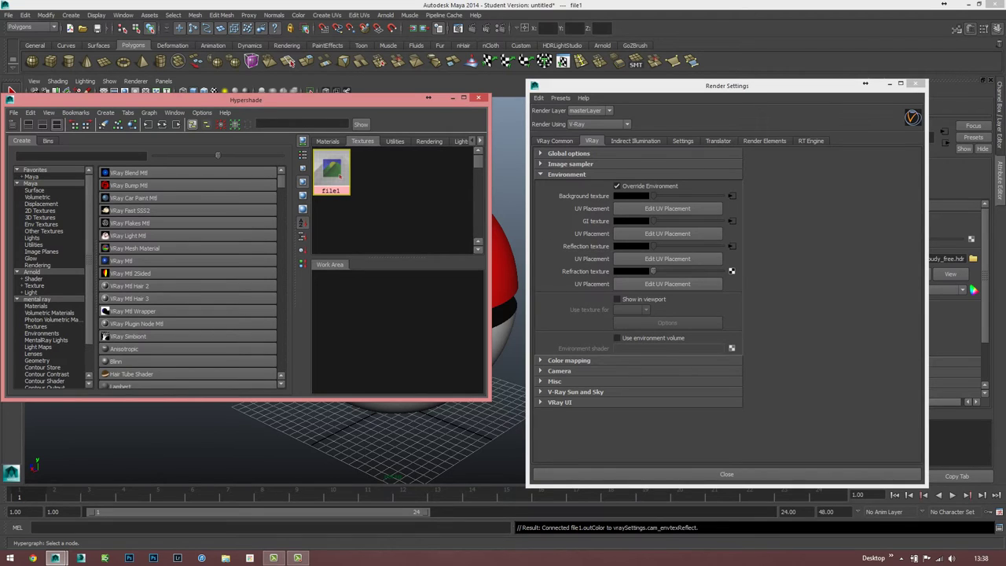
middle_drag(331, 171, 633, 271)
click(479, 97)
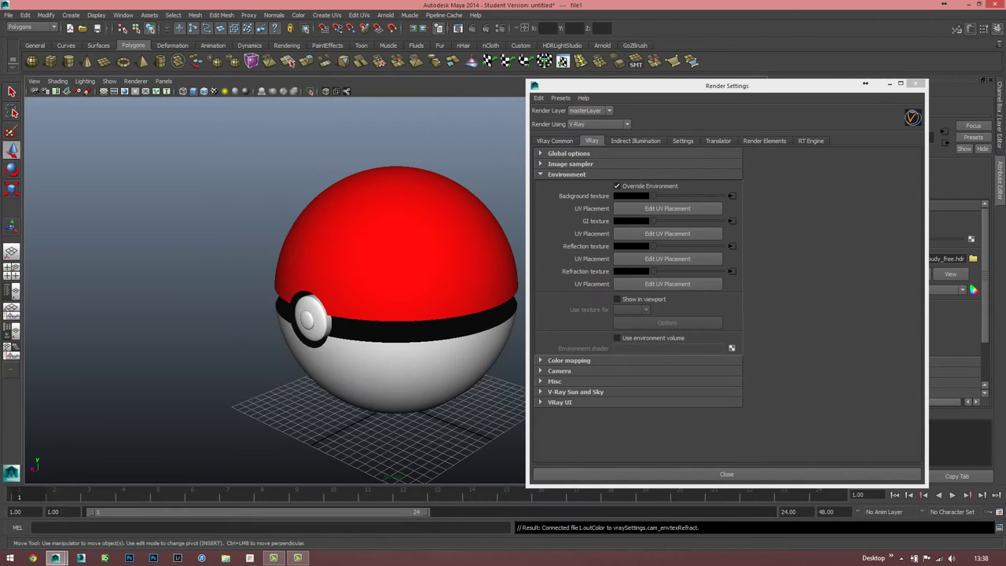
Render the current frame in V-Ray and inspect the Pokéball over the HDR background.
click(459, 28)
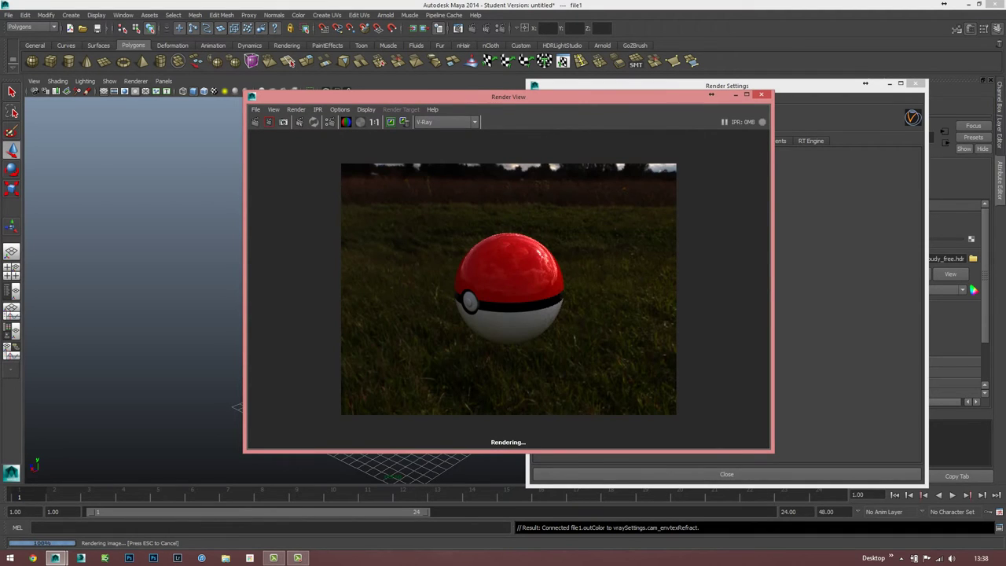
scroll(508, 289, up, 5)
drag(550, 97, 432, 67)
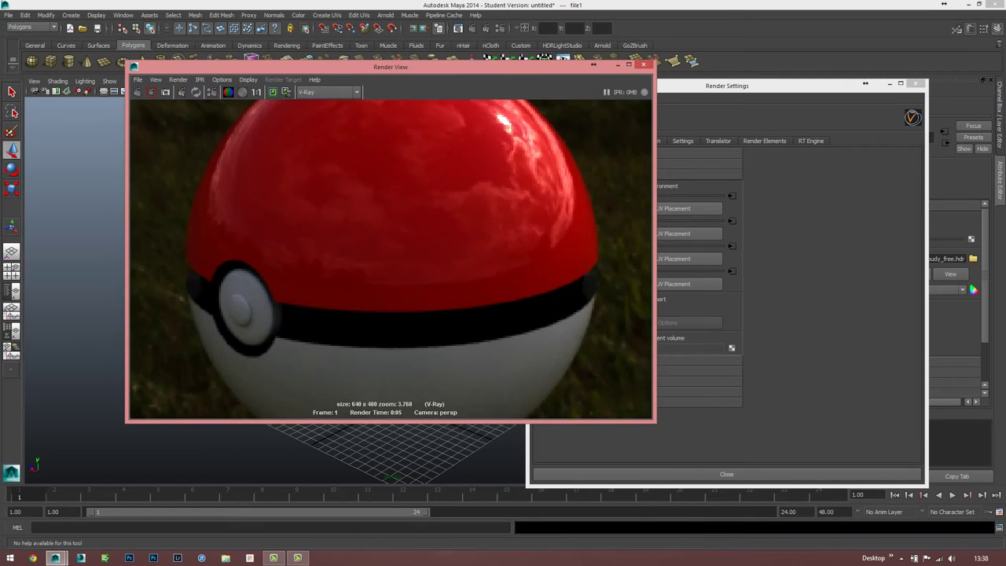
scroll(391, 260, down, 2)
scroll(391, 260, down, 2)
scroll(391, 259, down, 2)
scroll(391, 260, down, 2)
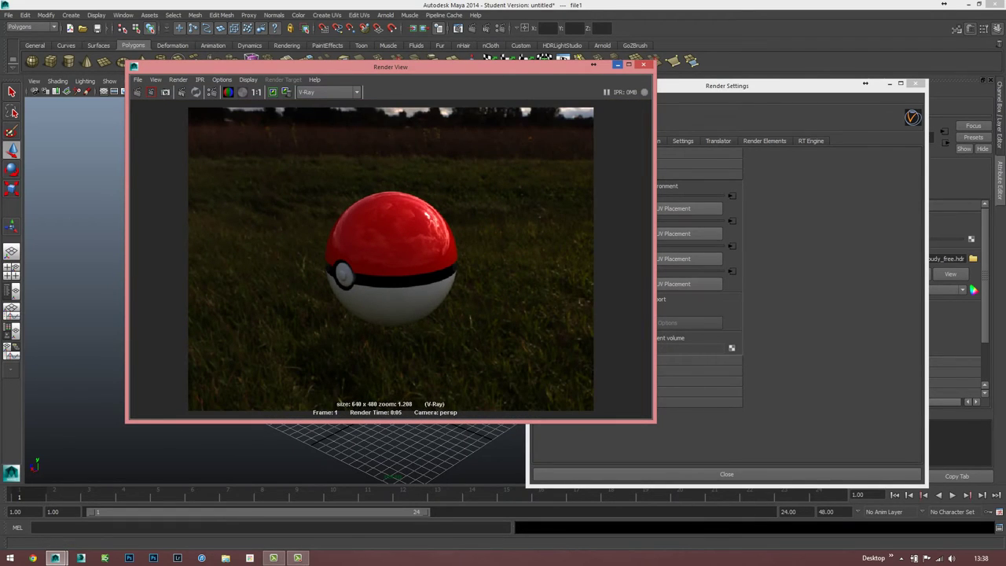
click(618, 65)
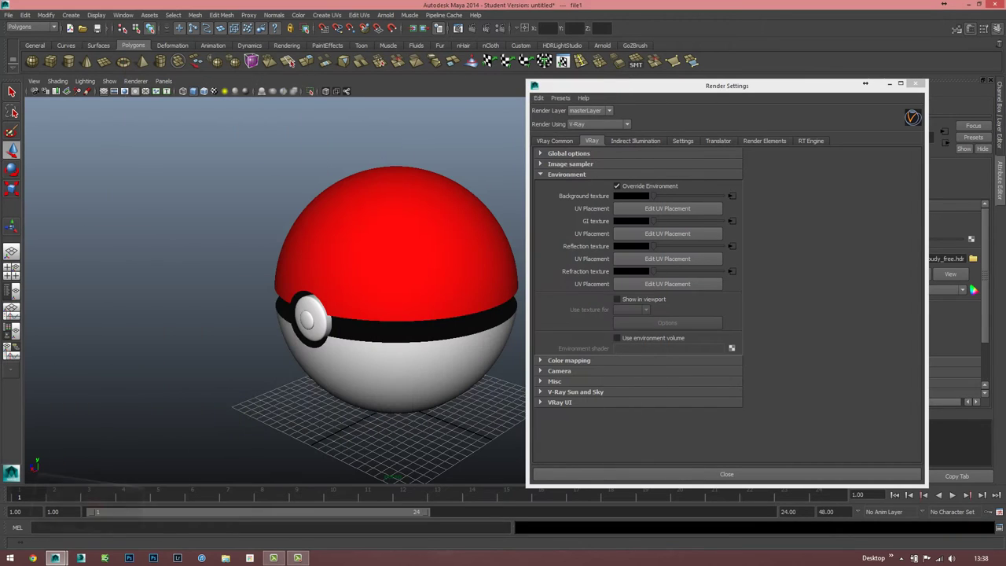
click(889, 84)
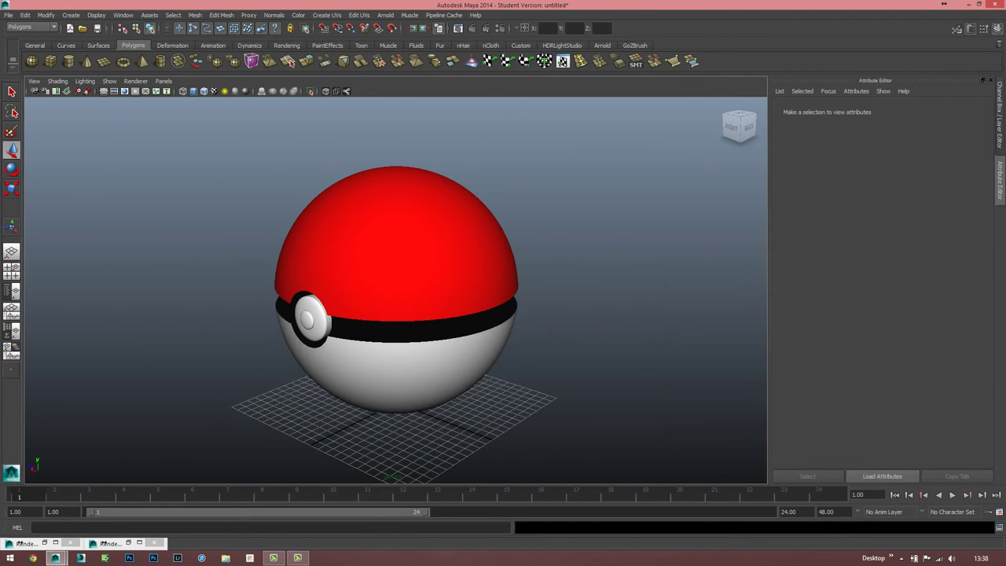
alt+drag(393, 236, 472, 236)
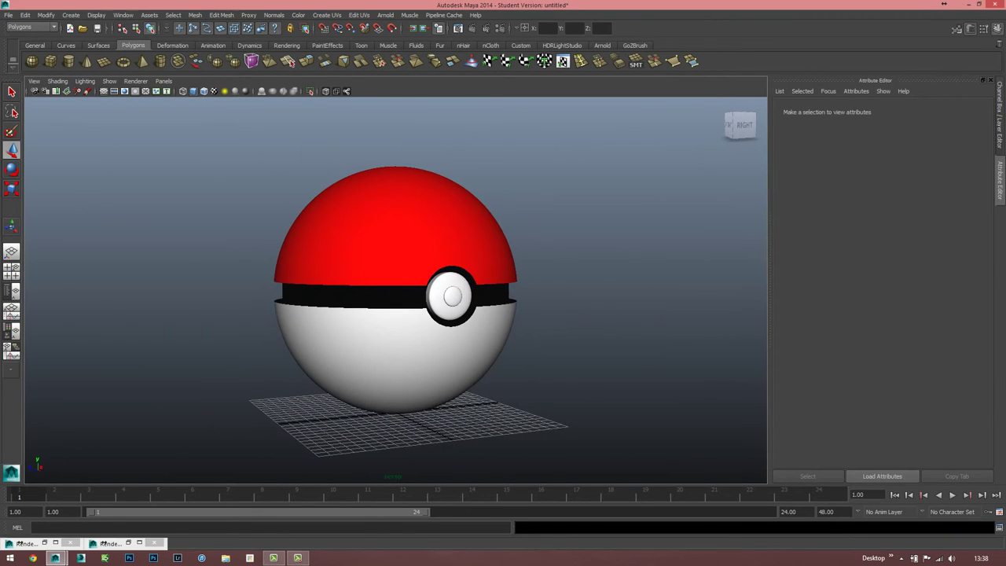
alt+drag(394, 236, 416, 228)
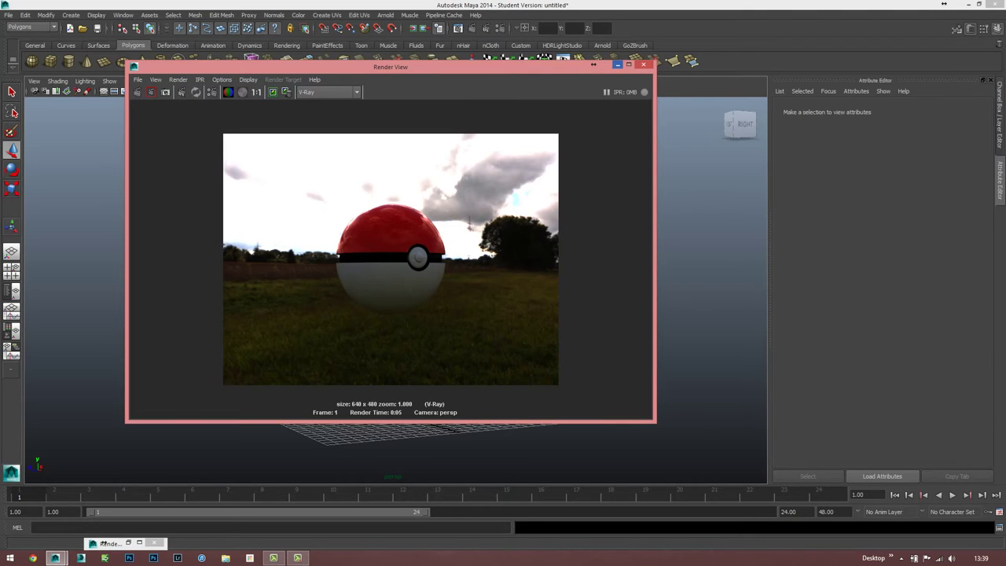
Re-render the Pokéball in V-Ray, then create a polygon plane at the origin.
click(618, 64)
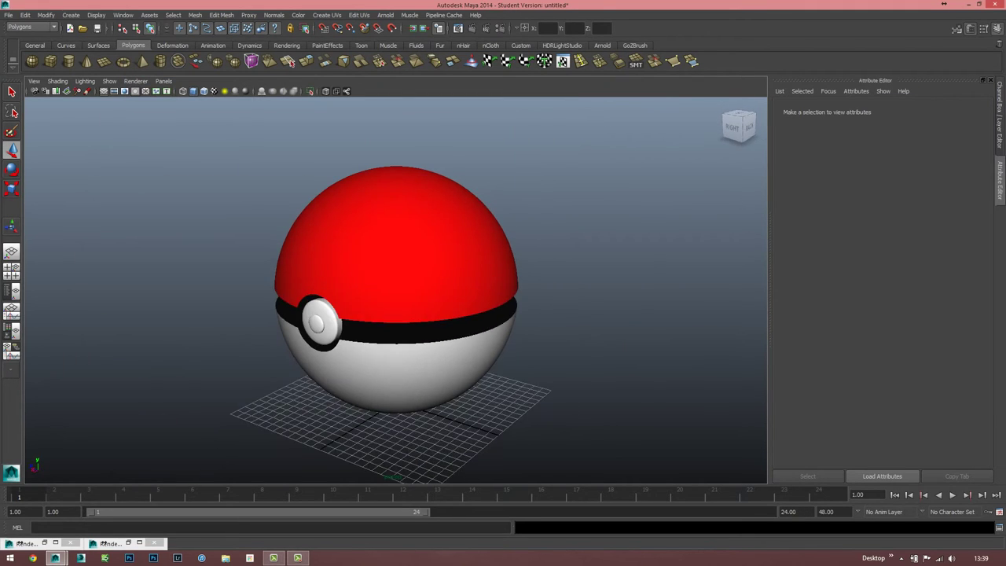
click(369, 283)
ctrl+click(370, 283)
click(369, 283)
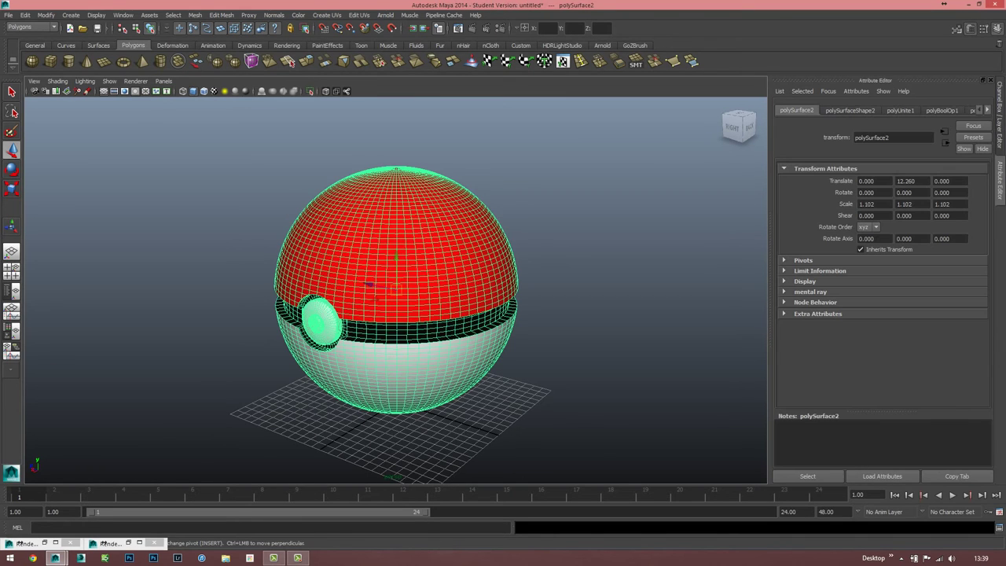
click(129, 543)
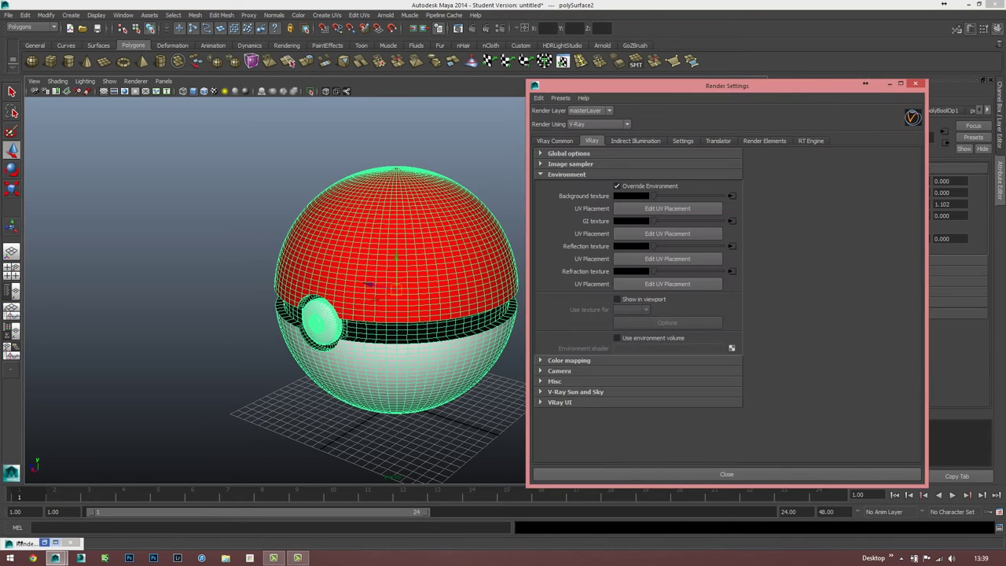
click(44, 543)
click(916, 83)
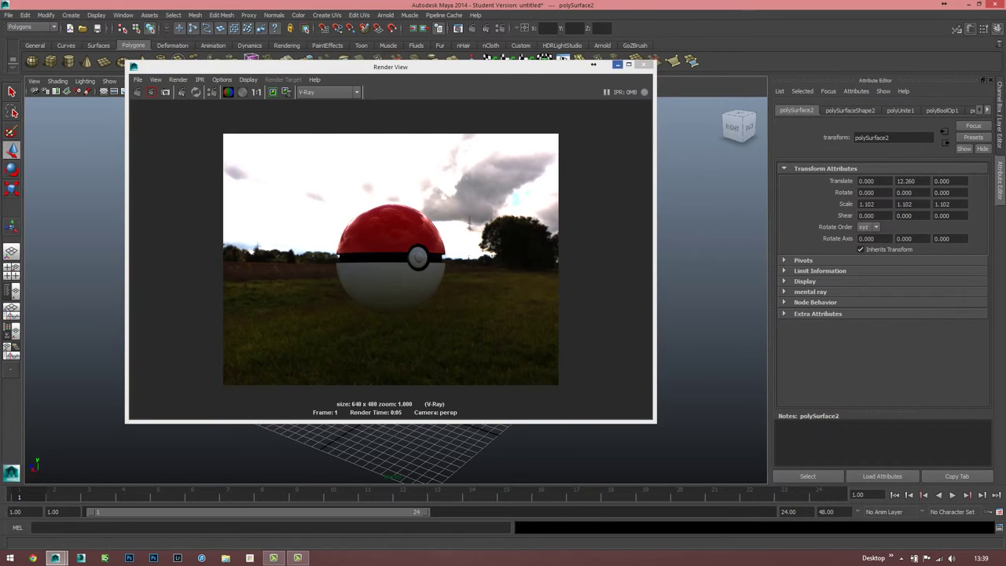
click(618, 64)
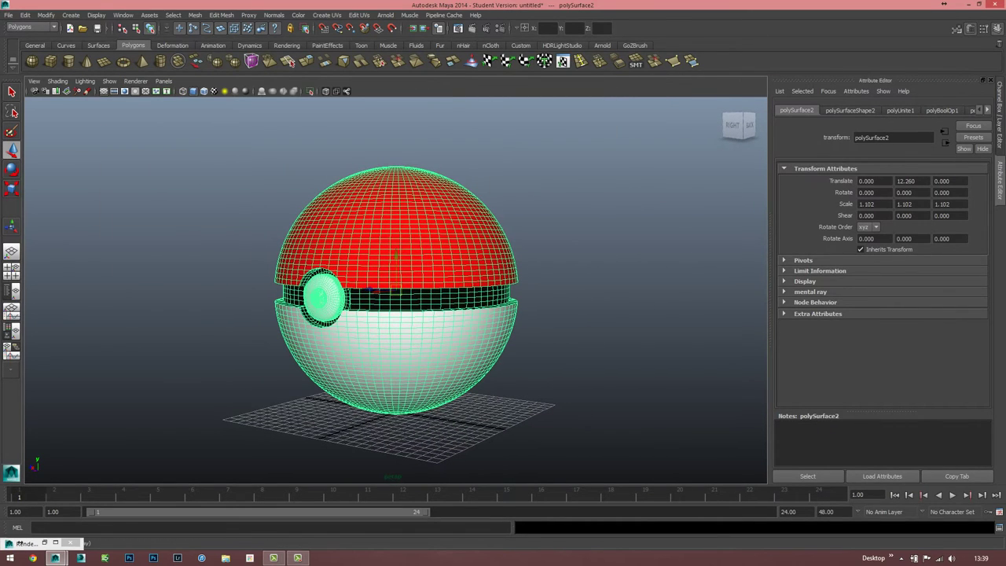
click(472, 29)
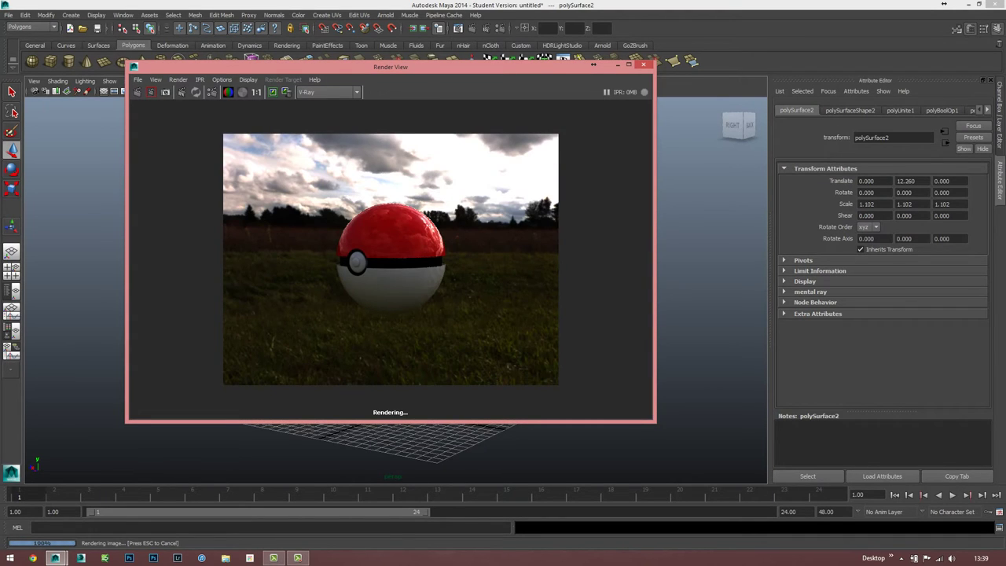
click(618, 65)
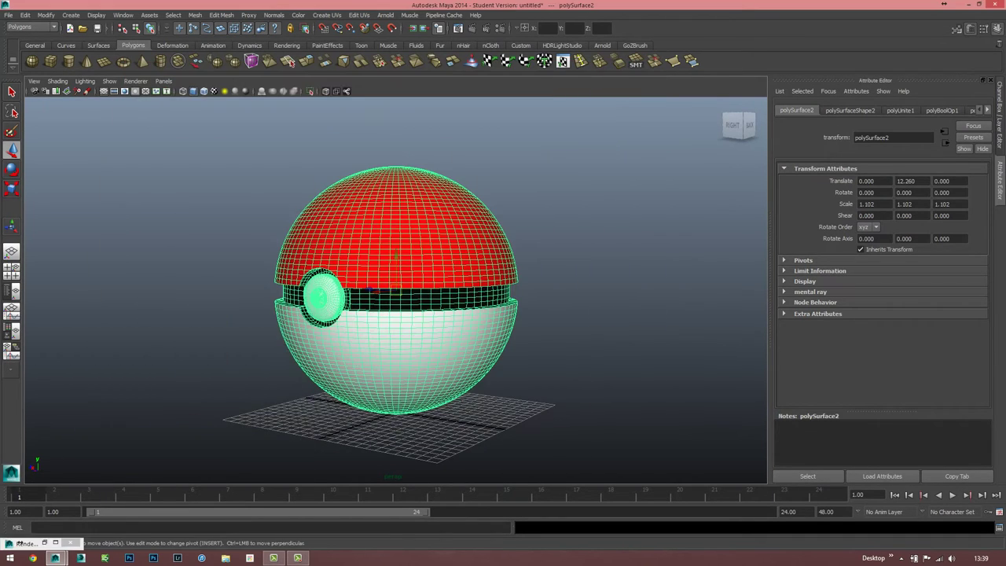
click(103, 61)
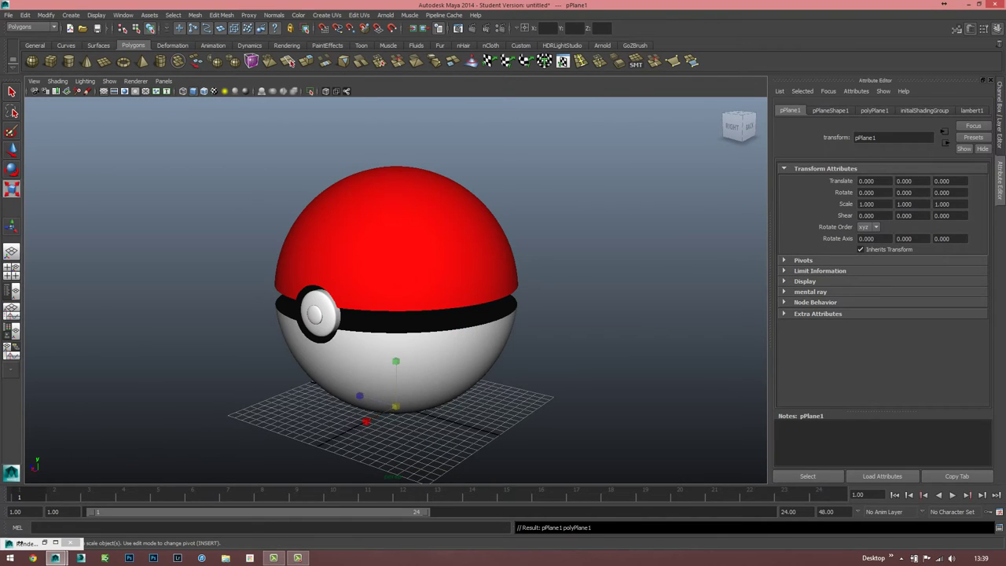
Scale up the plane and create a cube flattened into a thin base slab.
mouse_move(396, 406)
mouse_down()
mouse_move(425, 406)
mouse_move(412, 406)
mouse_up()
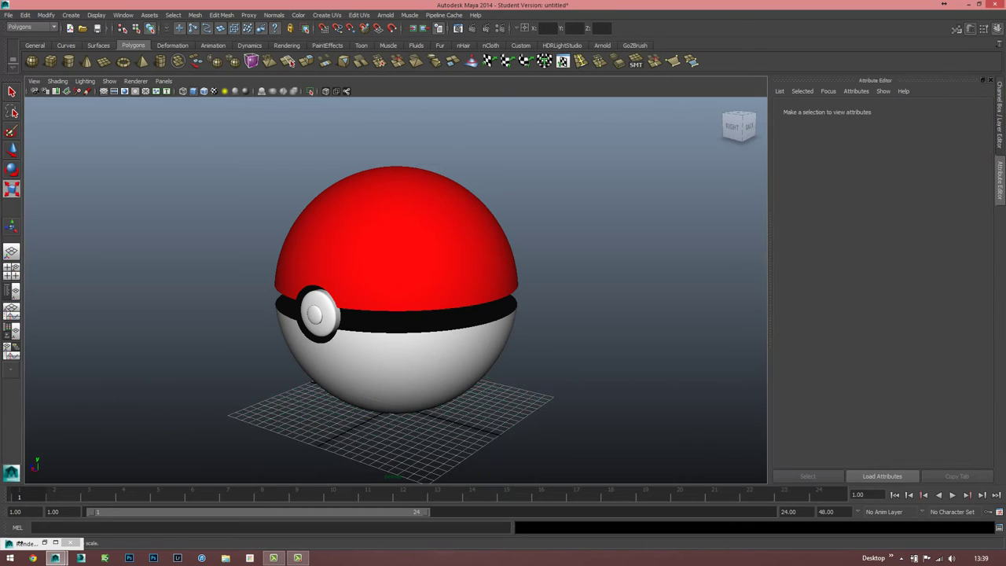
click(51, 60)
alt+drag(393, 315, 393, 291)
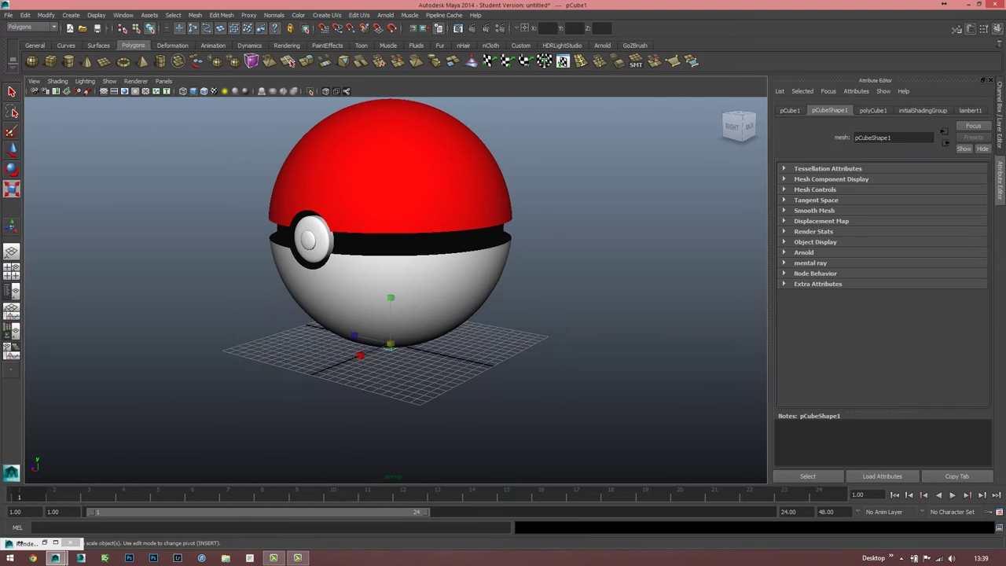
drag(391, 344, 471, 344)
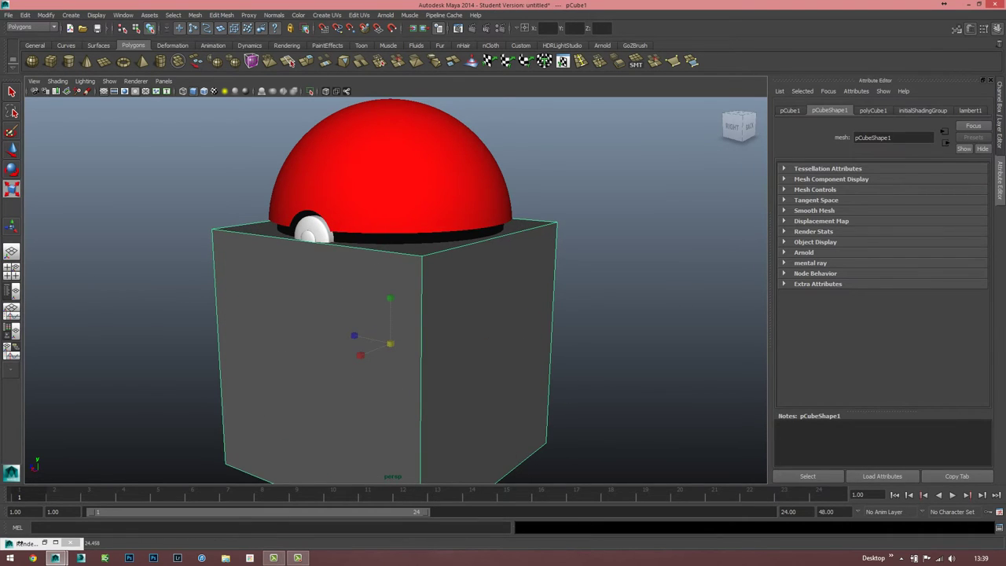
drag(390, 298, 390, 346)
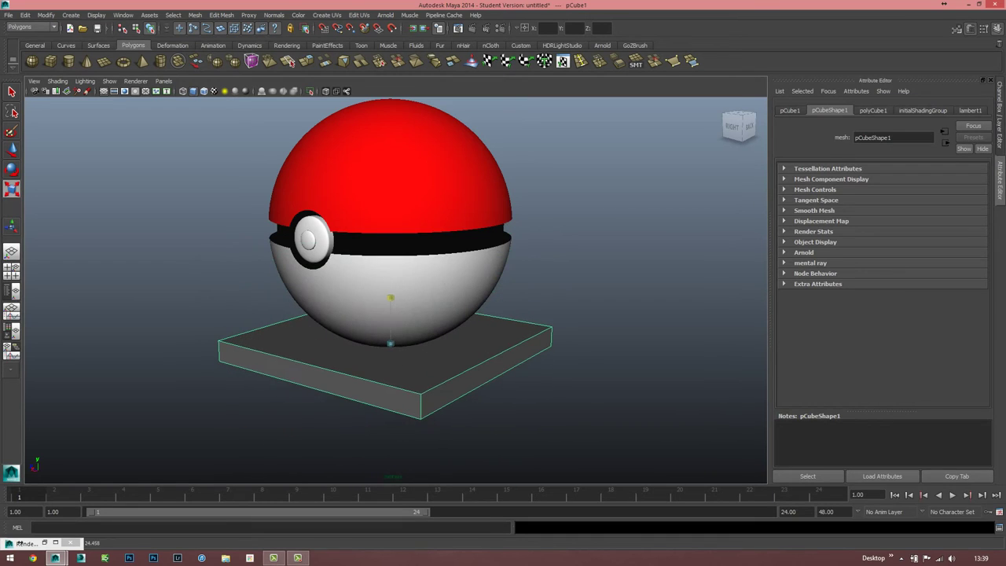
In front view, lower the slab just beneath the ball and widen it along X and Z.
key(space)
key(space)
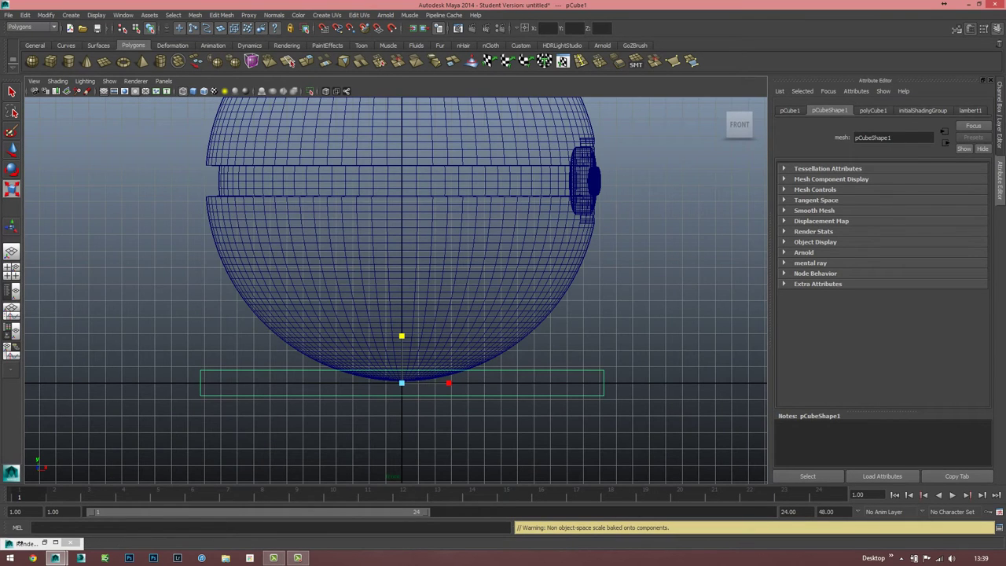
key(w)
drag(402, 348, 402, 363)
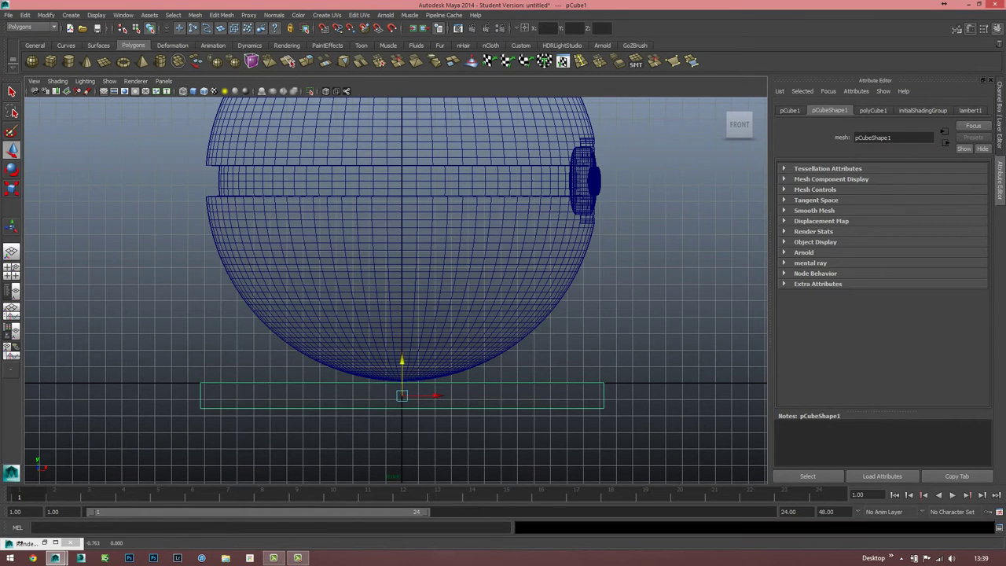
key(r)
drag(449, 396, 456, 395)
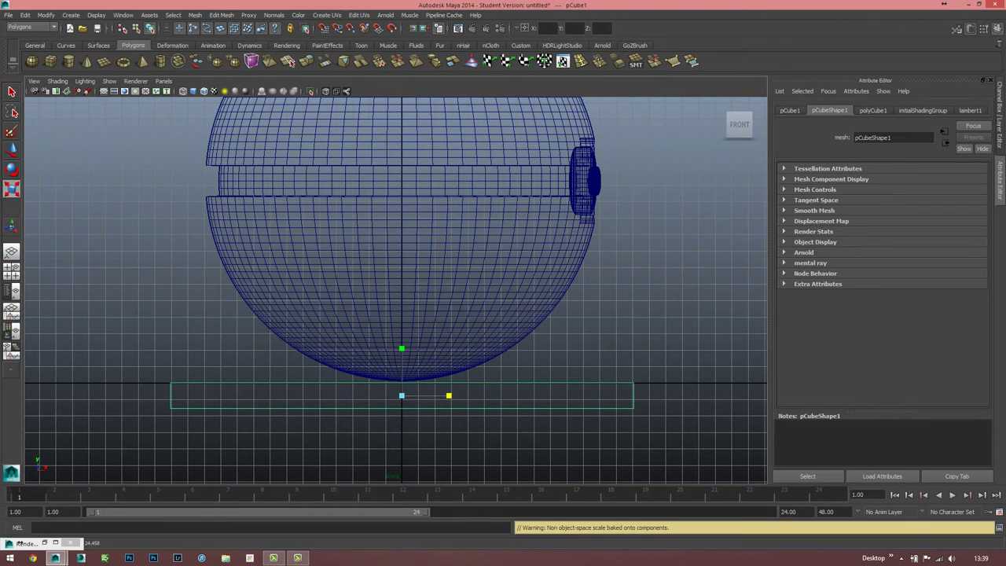
key(space)
key(space)
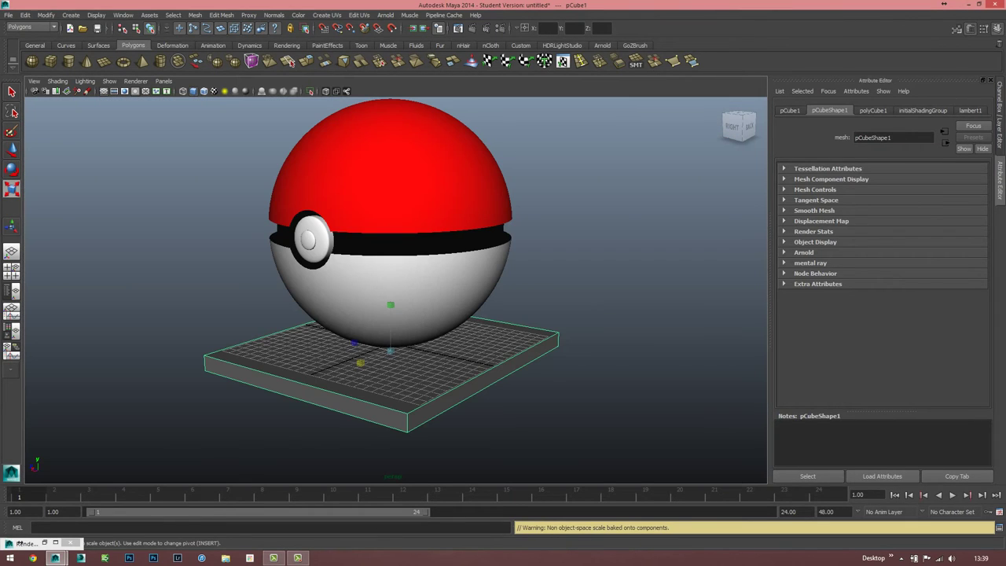
drag(354, 343, 343, 347)
Reselect the slab and bring up Assign New Material for it.
click(645, 409)
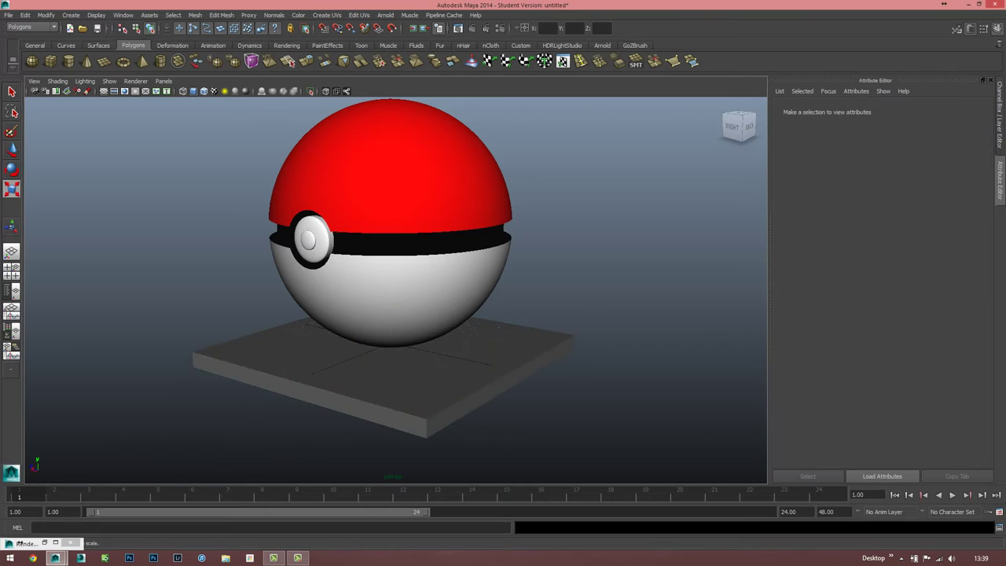
click(485, 334)
right_drag(485, 334, 488, 509)
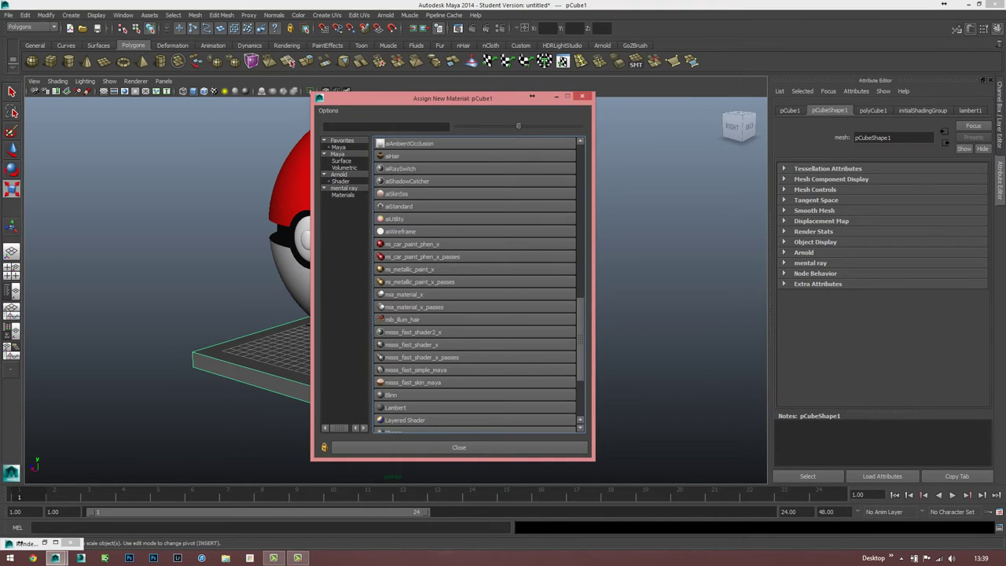
Give the slab a new VRayMtl with brighter diffuse, light-grey Fresnel reflections and reflection subdivs 16.
scroll(476, 283, down, 3)
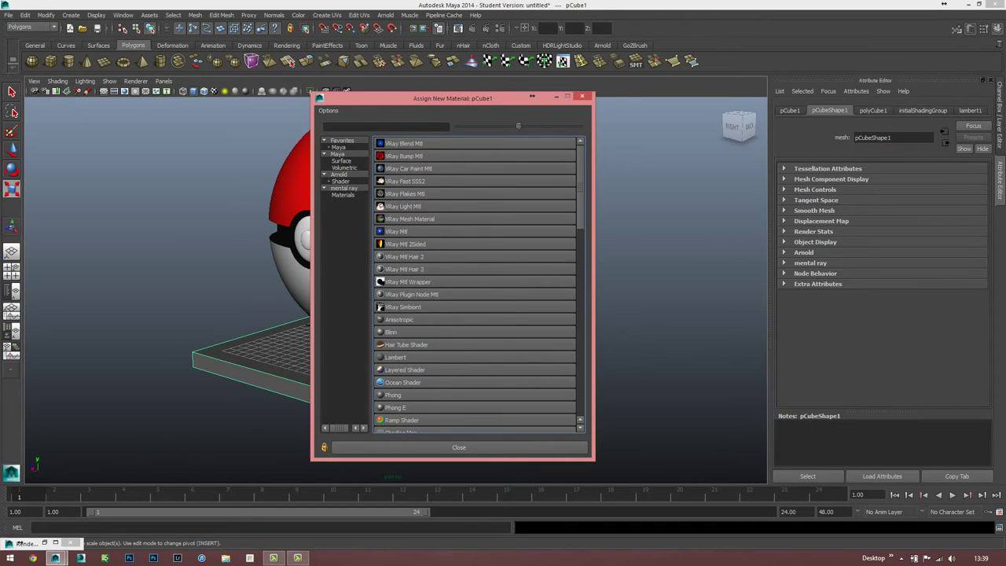
click(396, 231)
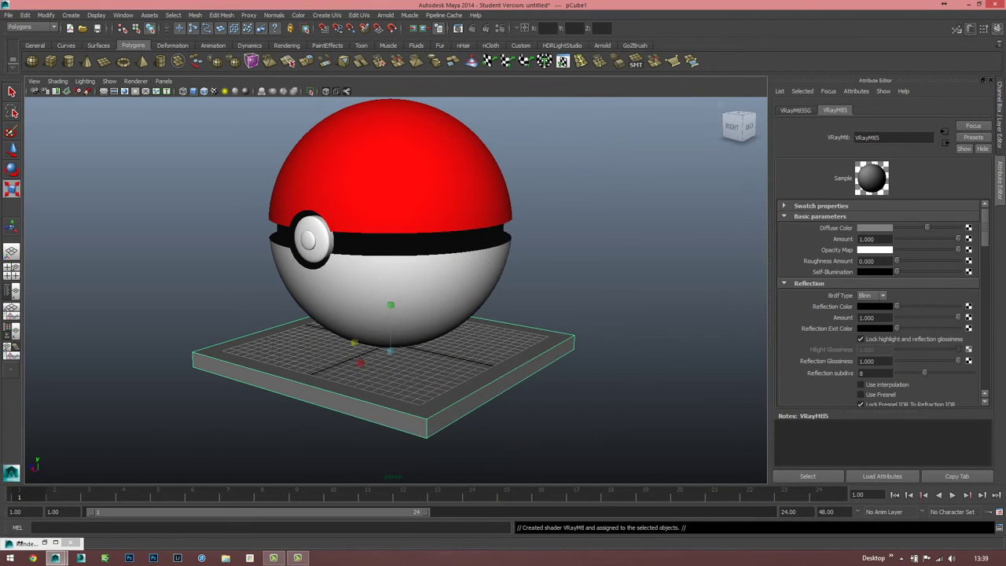
drag(927, 228, 942, 227)
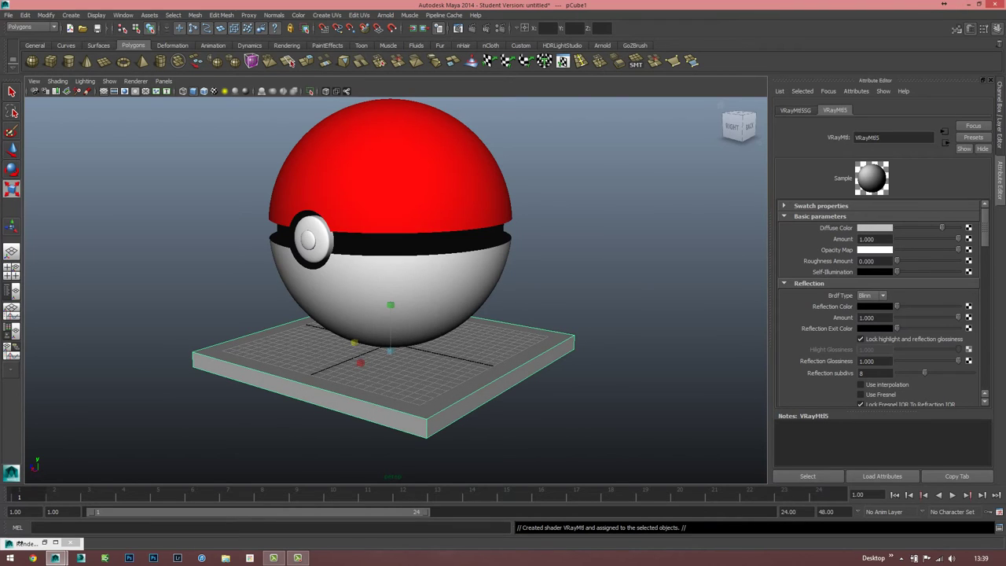
drag(896, 305, 939, 306)
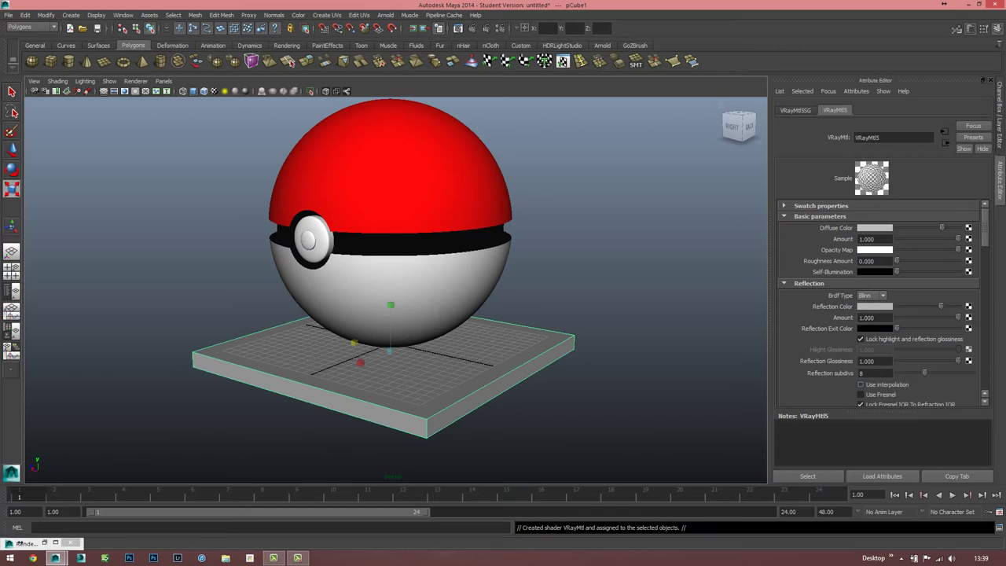
click(861, 395)
double_click(873, 373)
text(16)
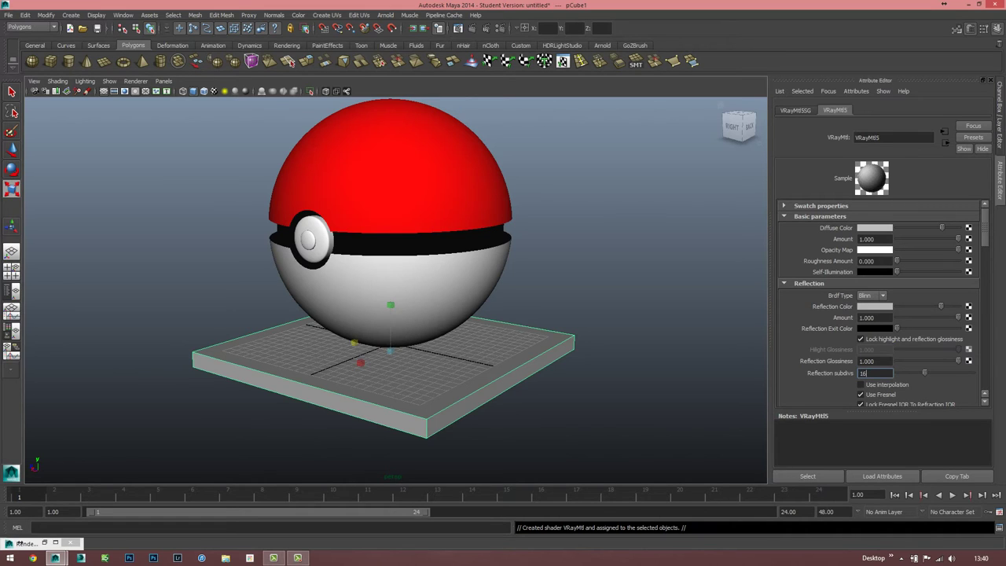
click(645, 409)
click(471, 394)
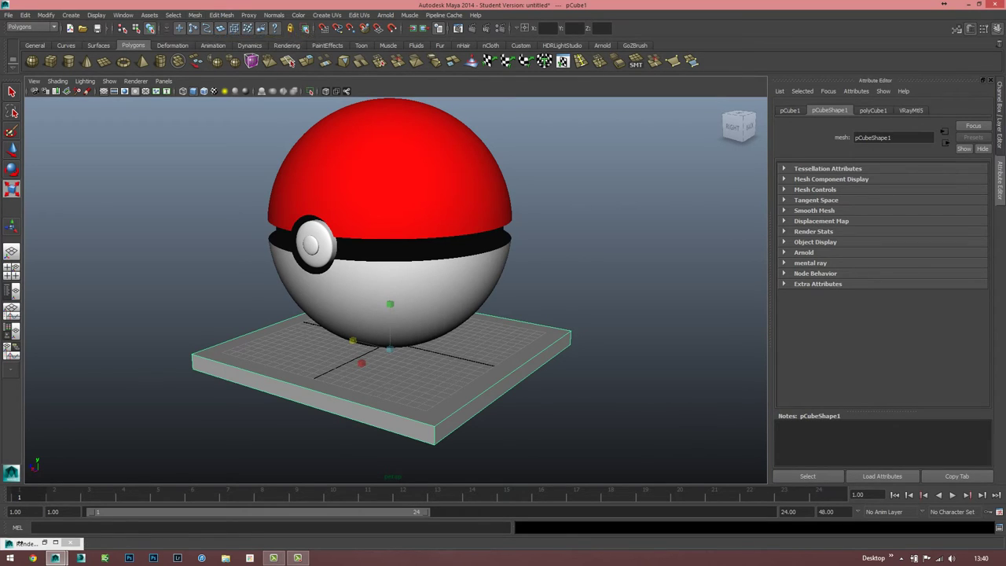
click(221, 15)
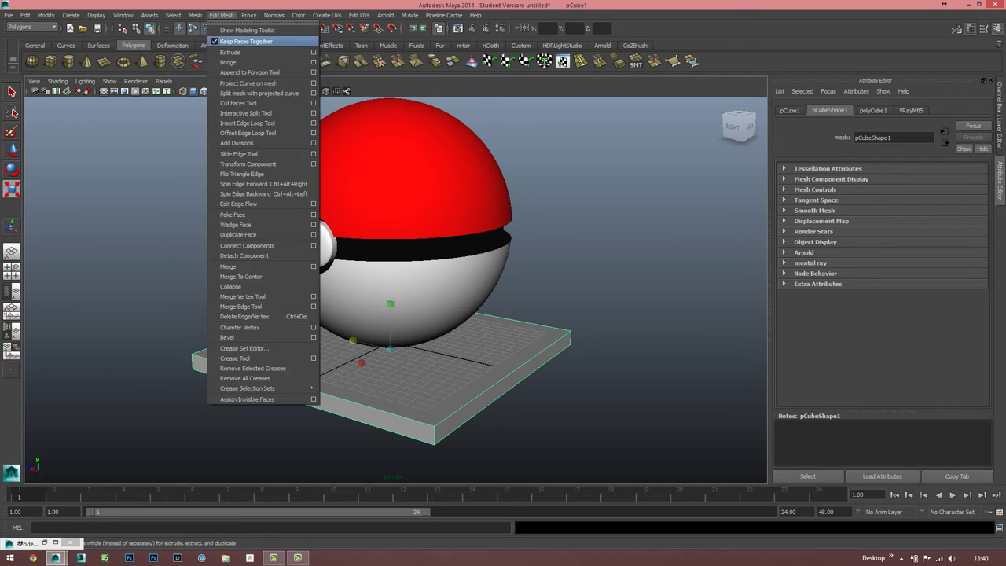
Bevel the slab's edges, then undo the broken first bevel.
click(236, 337)
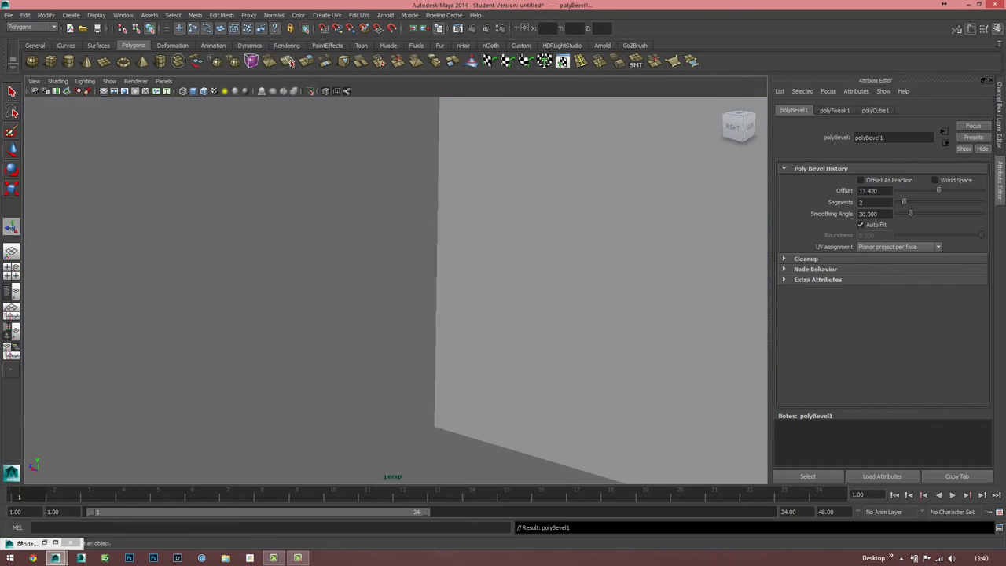
key(f)
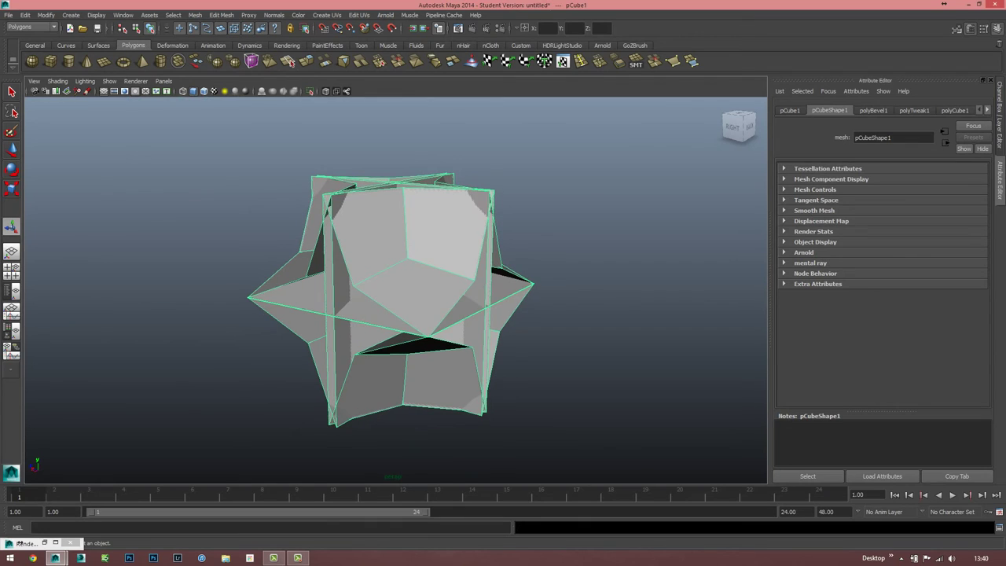
key(ctrl+z)
key(ctrl+z)
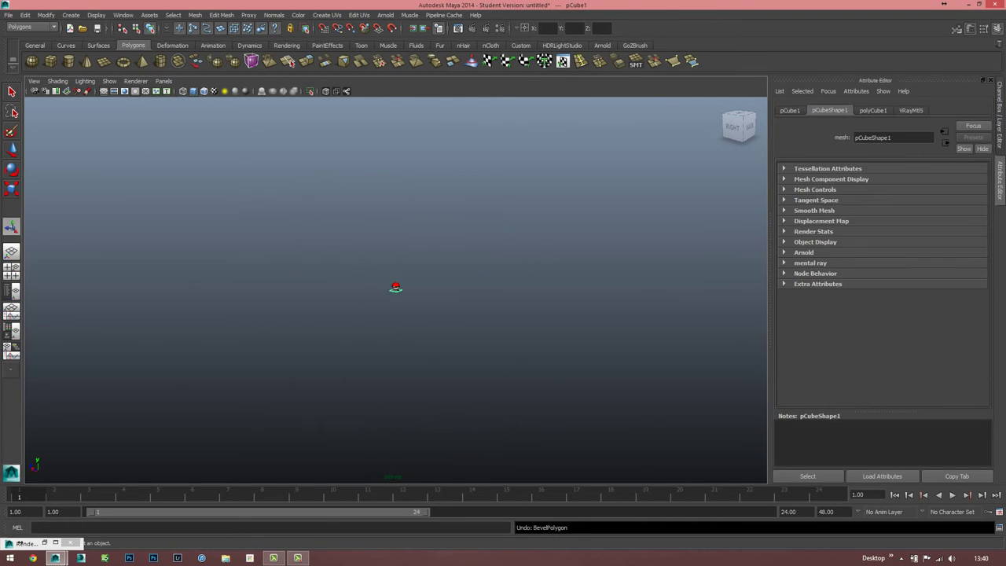
key(f)
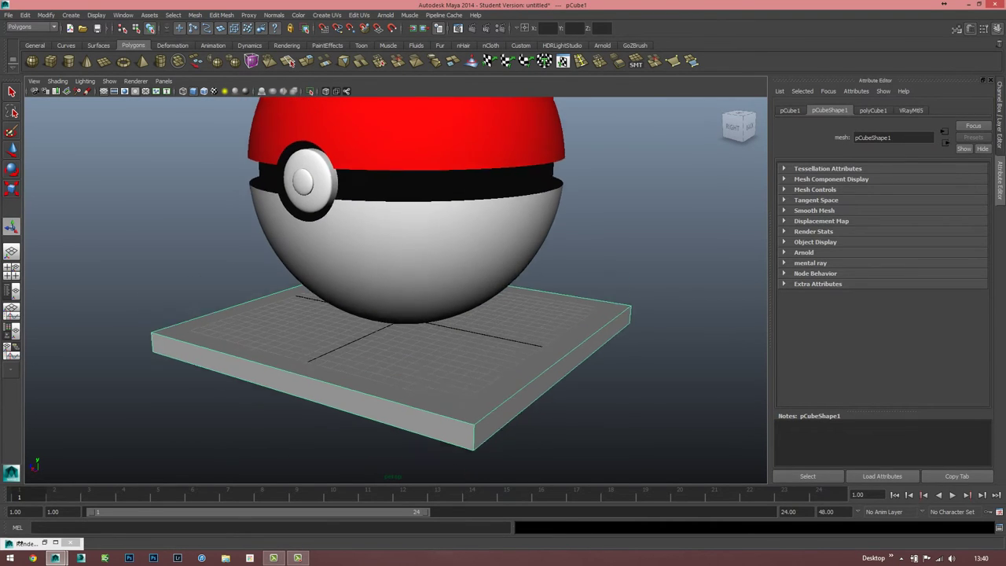
Bevel the slab again with 2 segments and inspect the rounded corner.
click(618, 61)
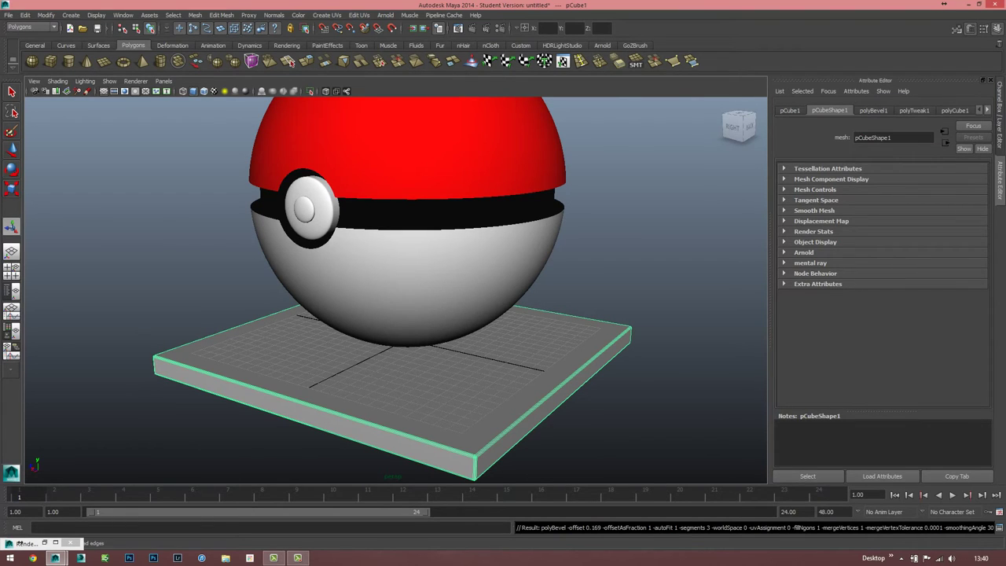
double_click(618, 61)
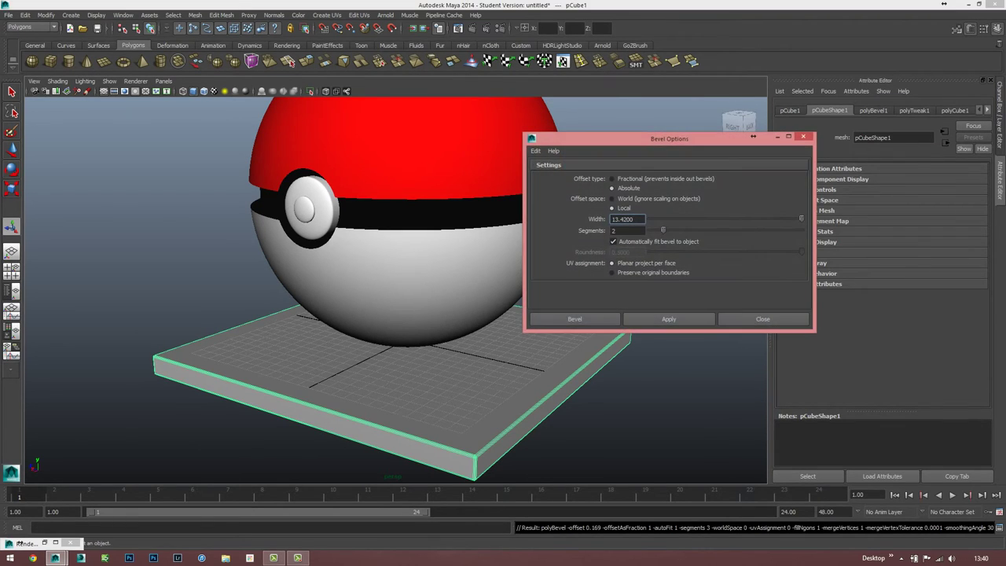
drag(754, 136, 653, 104)
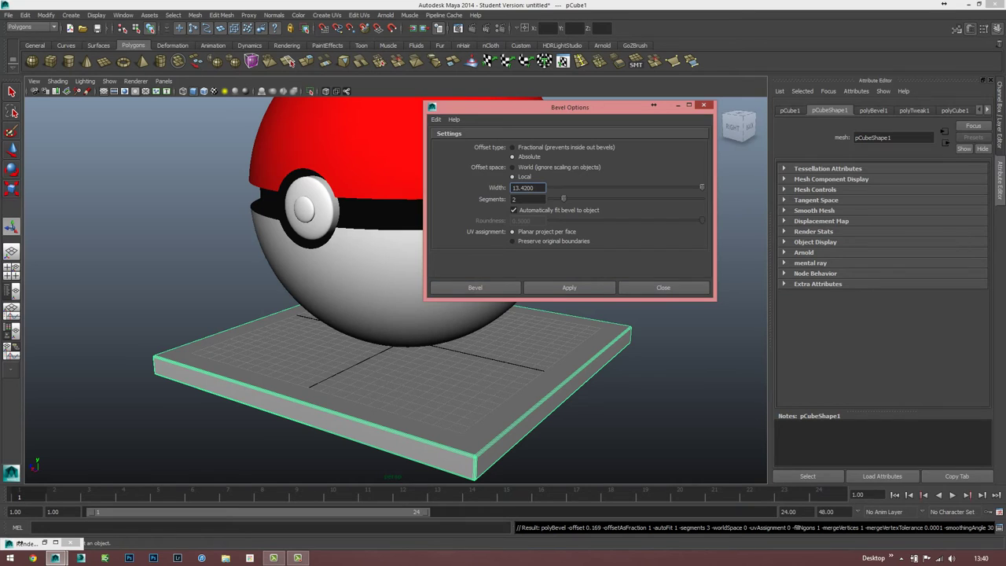
click(704, 105)
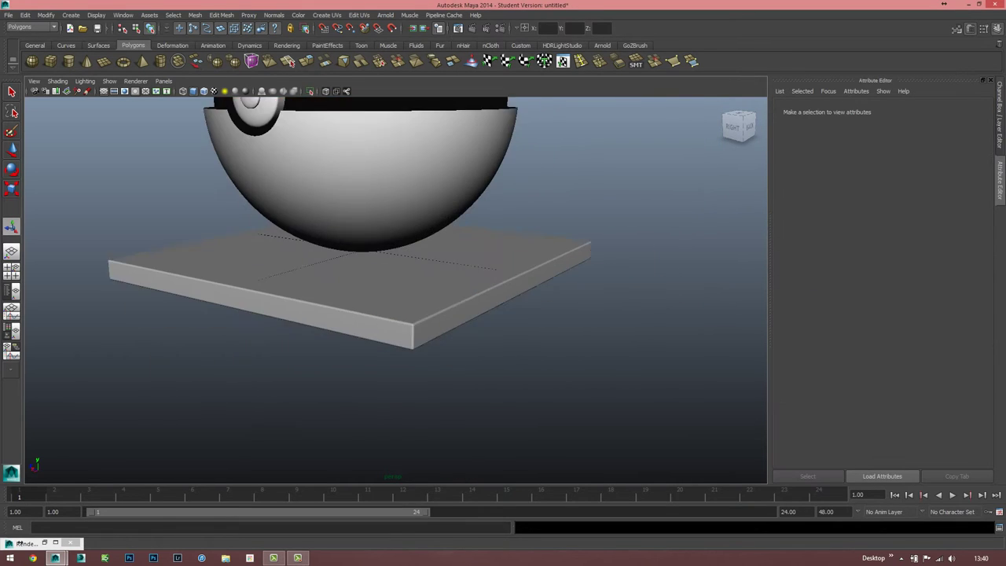
scroll(395, 291, up, 10)
click(393, 298)
alt+drag(393, 299, 440, 235)
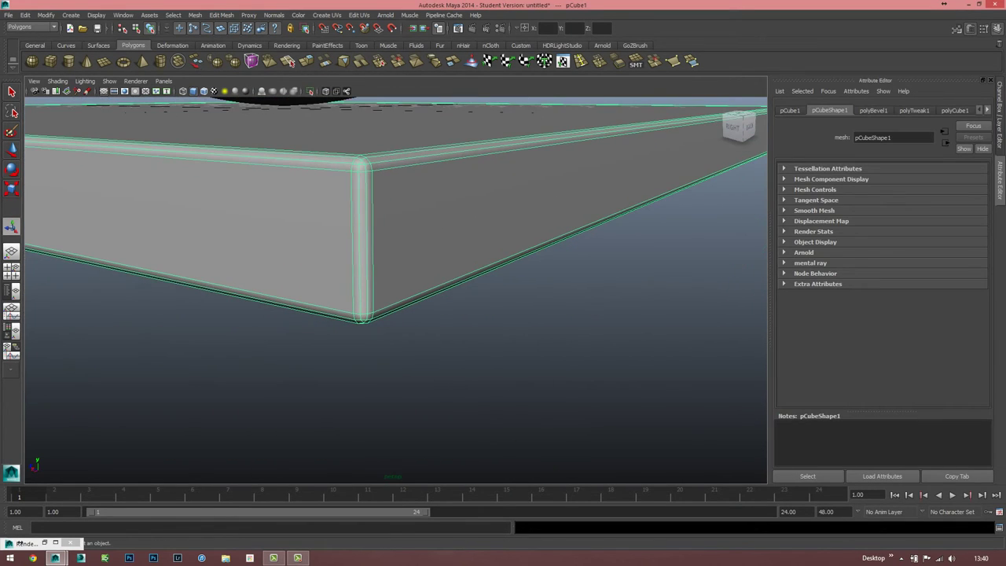
key(ctrl+z)
key(shift+z)
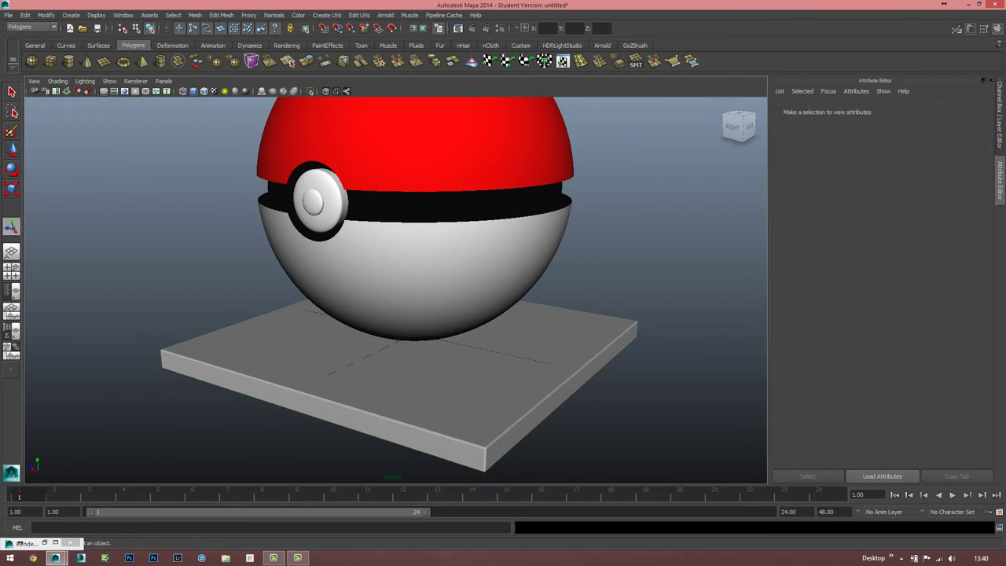
Create a trial cube, flatten and smooth it into an octagonal slab, then delete it.
click(51, 61)
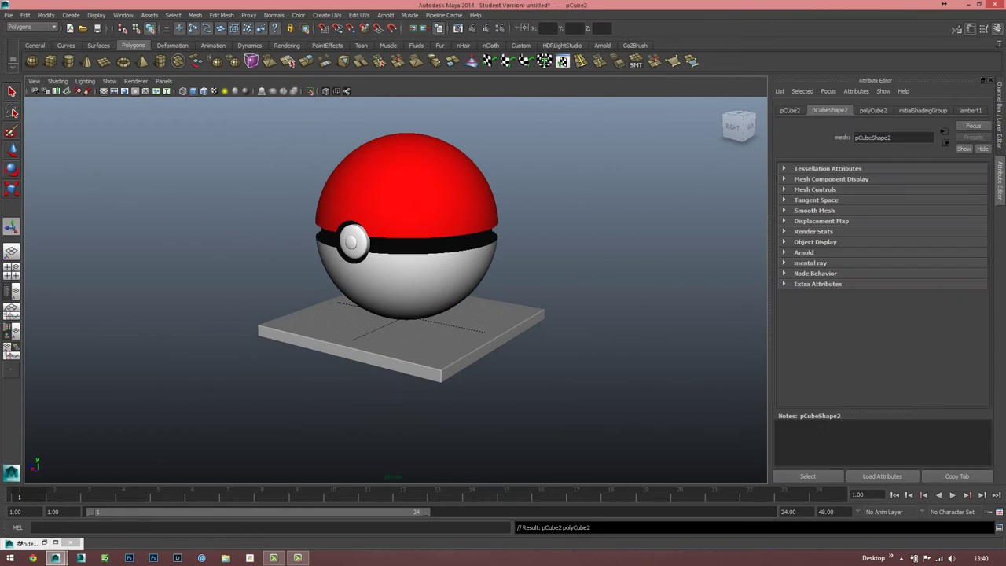
key(w)
mouse_move(405, 317)
mouse_down()
mouse_move(673, 372)
mouse_move(708, 346)
mouse_up()
key(r)
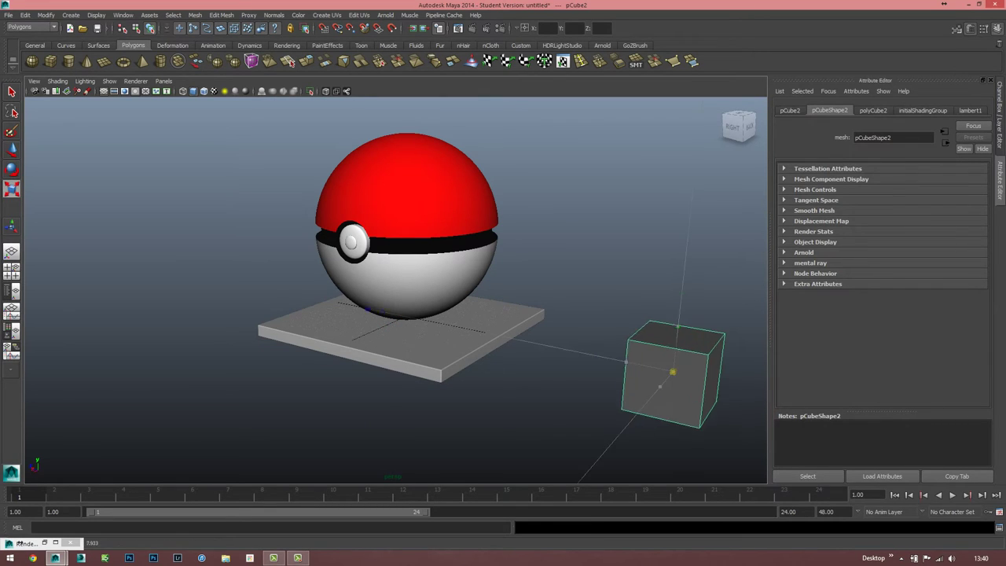
alt+middle_drag(708, 346, 621, 319)
mouse_move(573, 294)
mouse_down()
mouse_move(573, 330)
mouse_move(629, 339)
mouse_up()
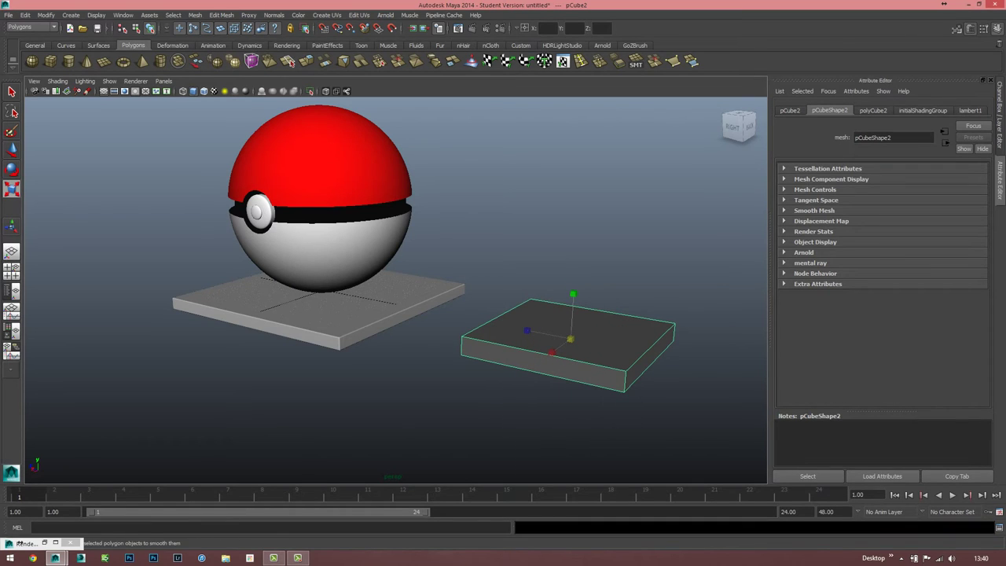
click(232, 61)
click(550, 221)
alt+drag(551, 221, 598, 228)
click(448, 381)
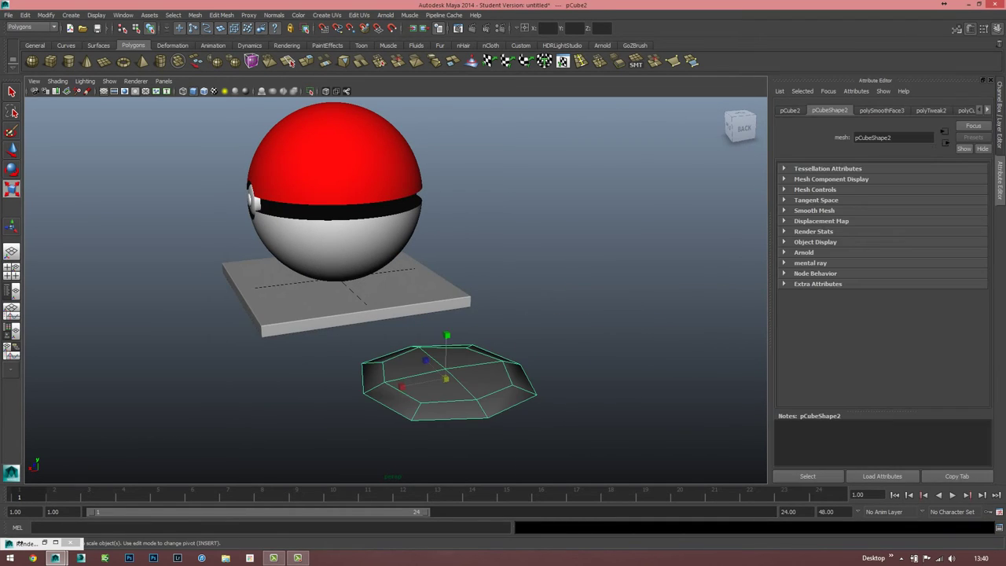
key(Delete)
Select the Pokéball and make it a single history-free mesh, polySurface3.
click(334, 157)
key(f)
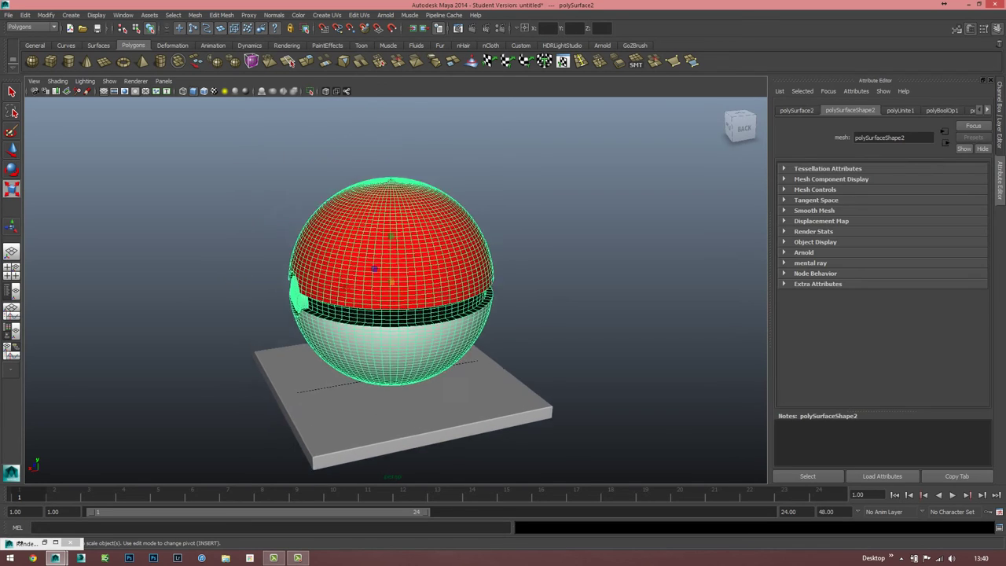
click(597, 236)
alt+drag(472, 275, 441, 275)
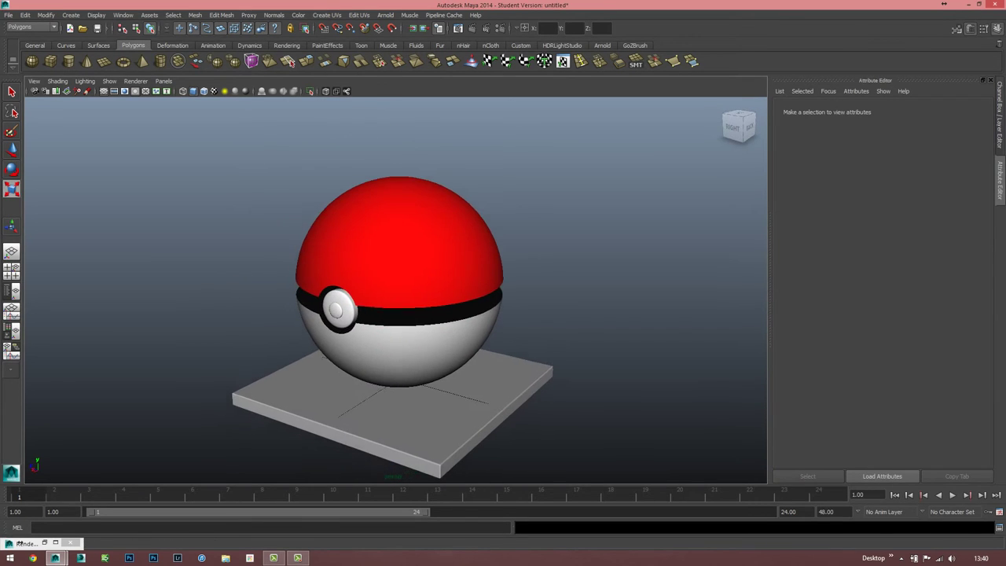
click(394, 252)
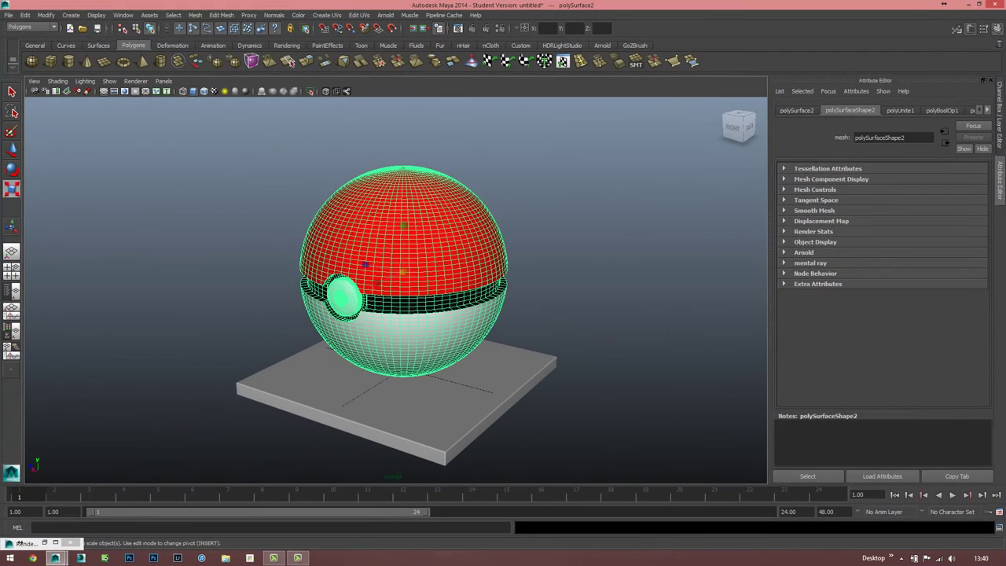
key(ctrl+d)
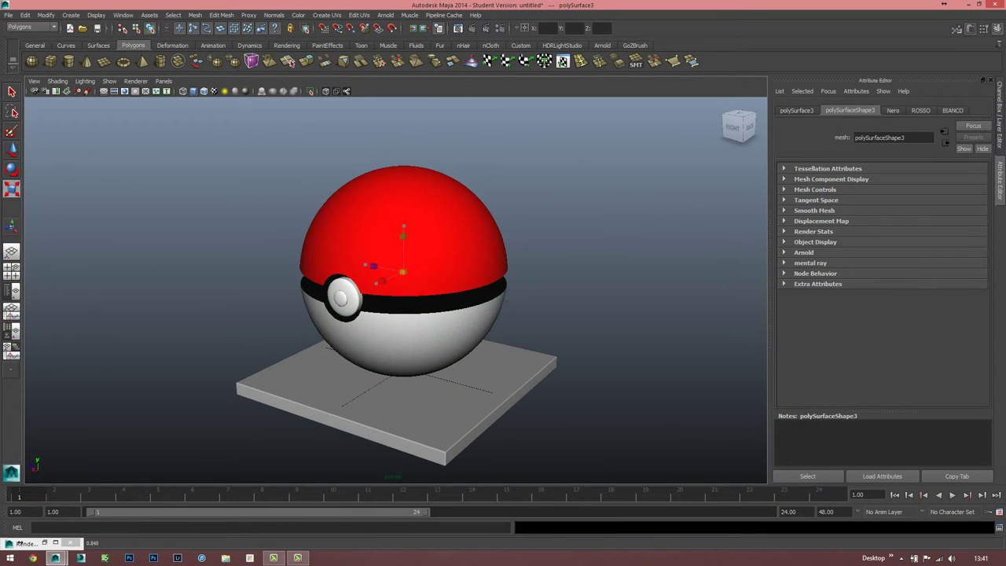
In the Front view, shrink the duplicate Pokéball and move it right and down beside the base.
key(w)
key(space)
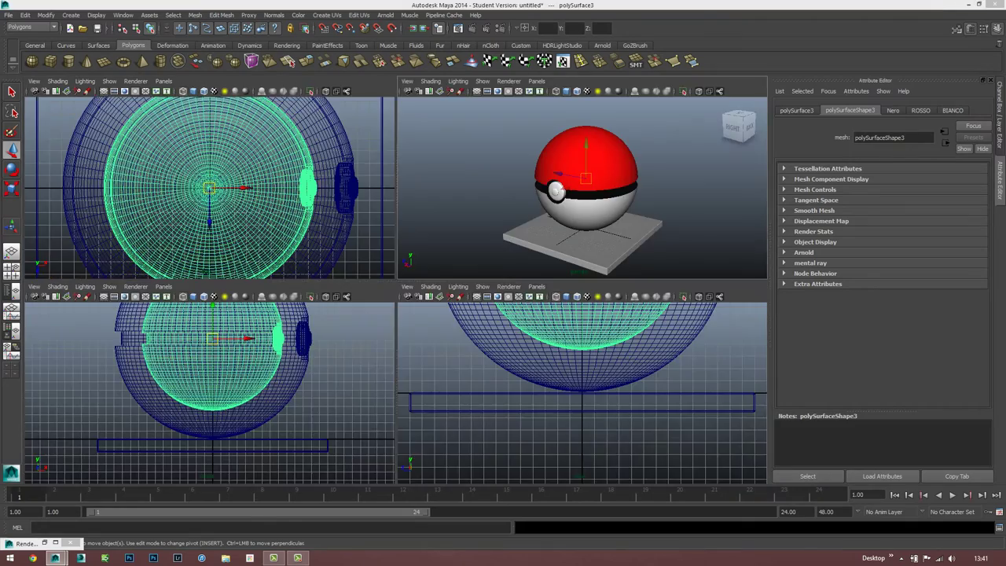
key(space)
mouse_move(401, 180)
mouse_down()
mouse_move(572, 271)
mouse_move(574, 240)
mouse_move(511, 239)
mouse_up()
key(r)
click(330, 330)
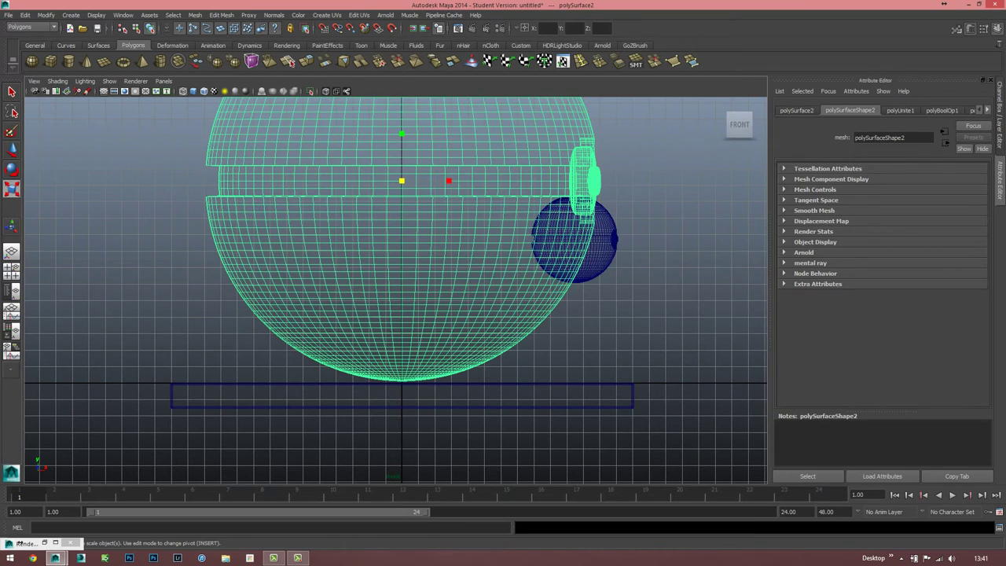
click(597, 259)
key(w)
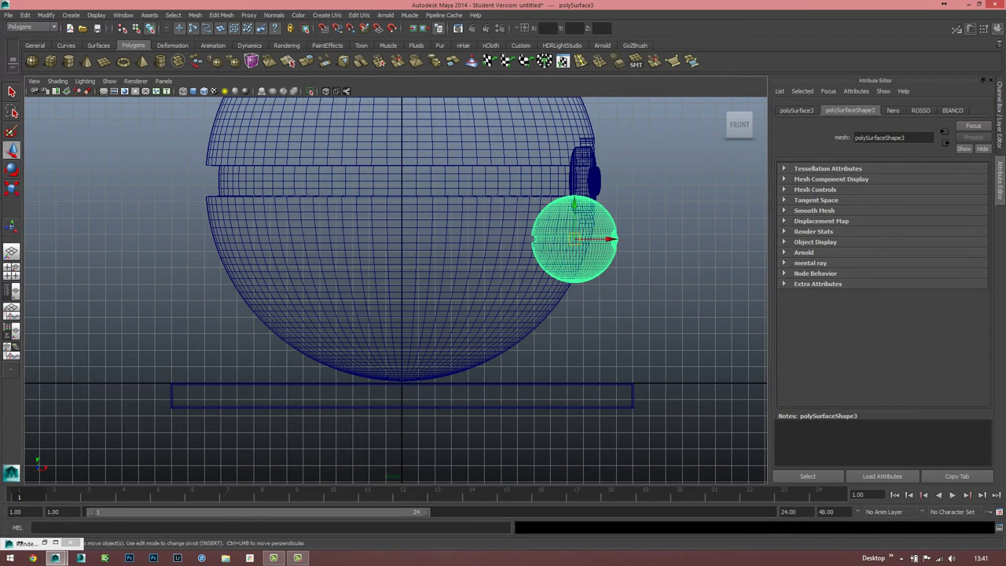
drag(574, 238, 590, 337)
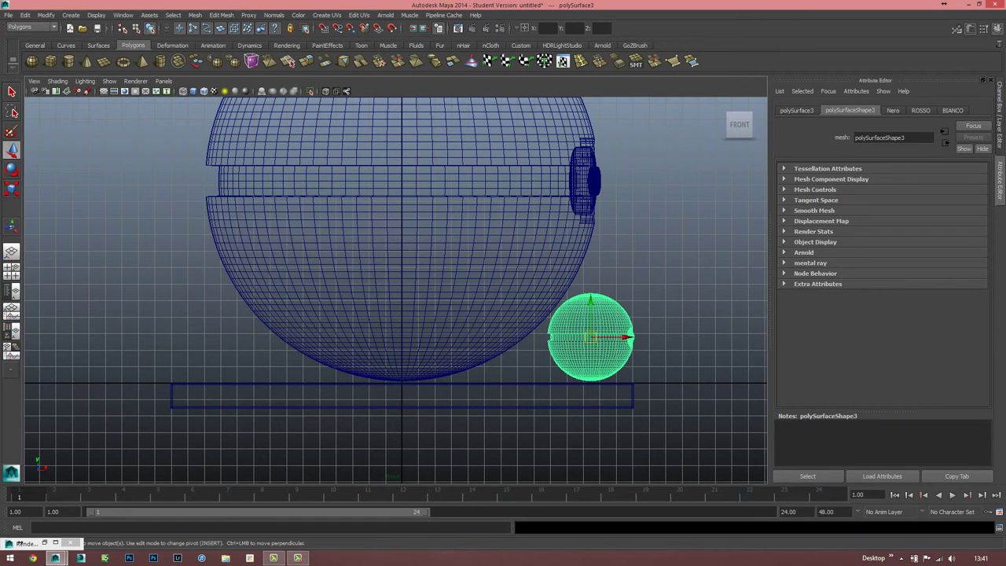
Reselect the small Pokéball and enlarge it slightly so it sits properly on the base.
click(393, 276)
click(684, 275)
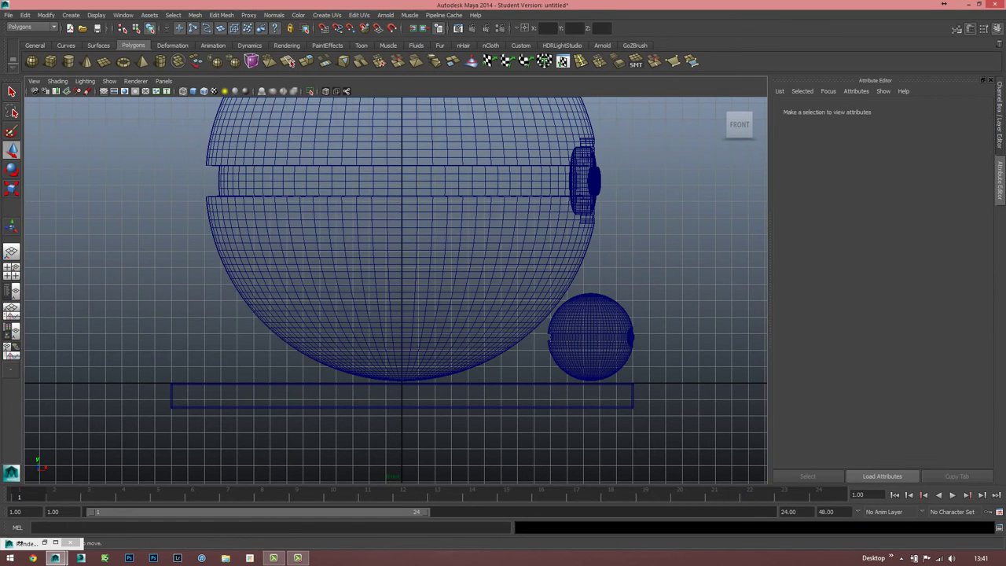
click(590, 338)
alt+middle_drag(589, 338, 509, 334)
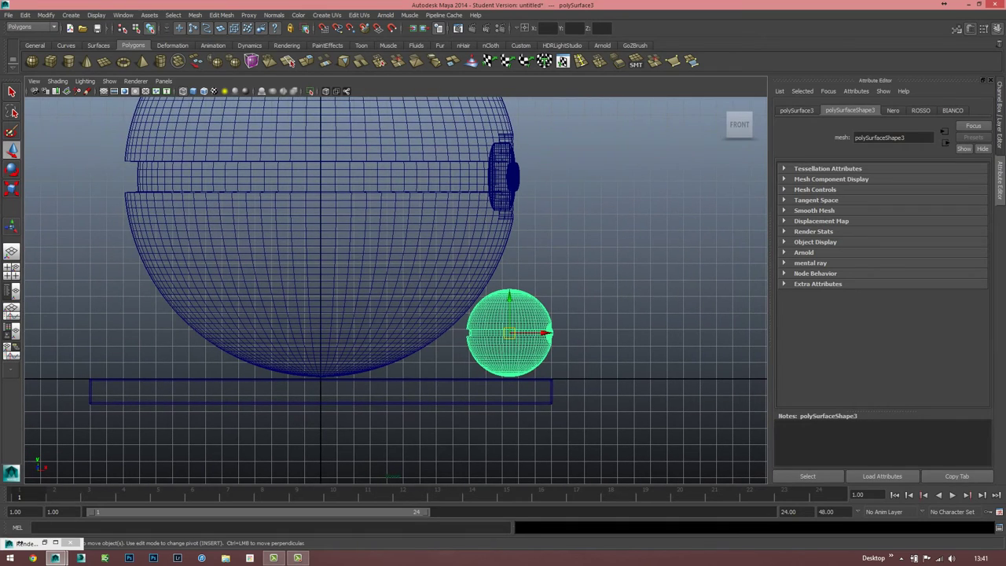
key(r)
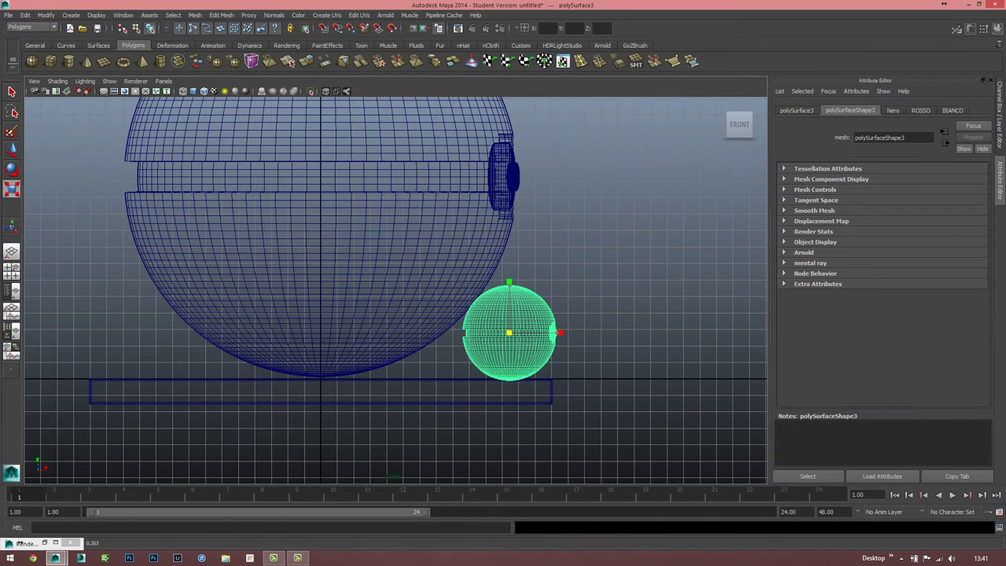
mouse_move(510, 333)
mouse_down()
mouse_move(525, 333)
mouse_move(509, 328)
mouse_up()
key(w)
Check the small Pokéball's placement beside the large one in the shaded perspective view.
key(space)
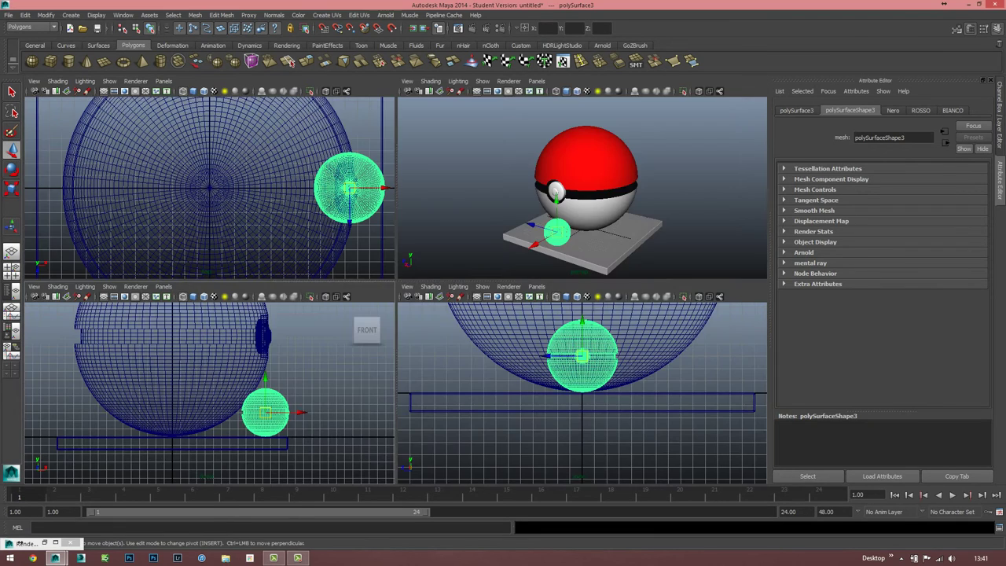
key(space)
alt+drag(331, 389, 463, 399)
click(357, 390)
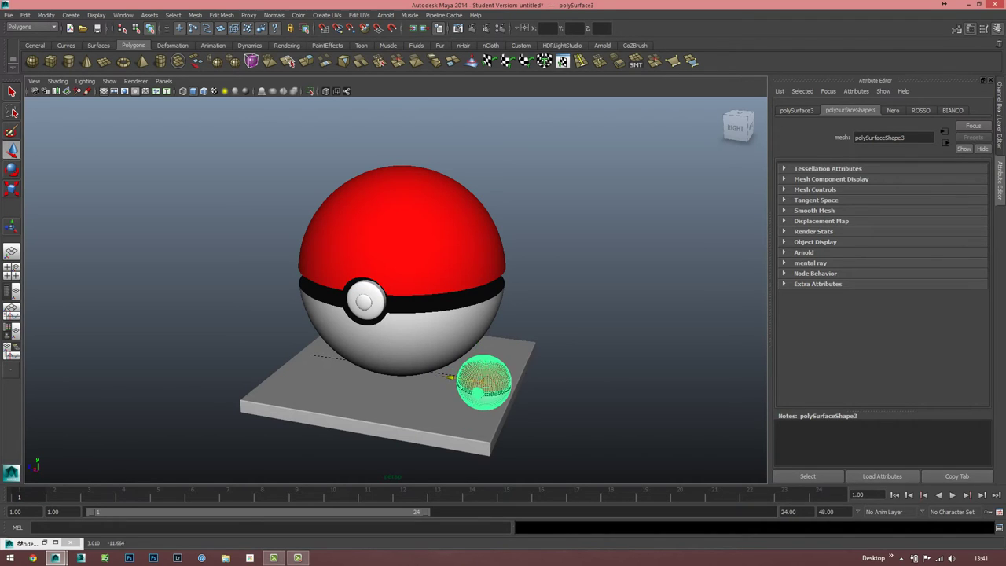
click(566, 424)
alt+middle_drag(566, 424, 596, 405)
alt+drag(440, 354, 417, 356)
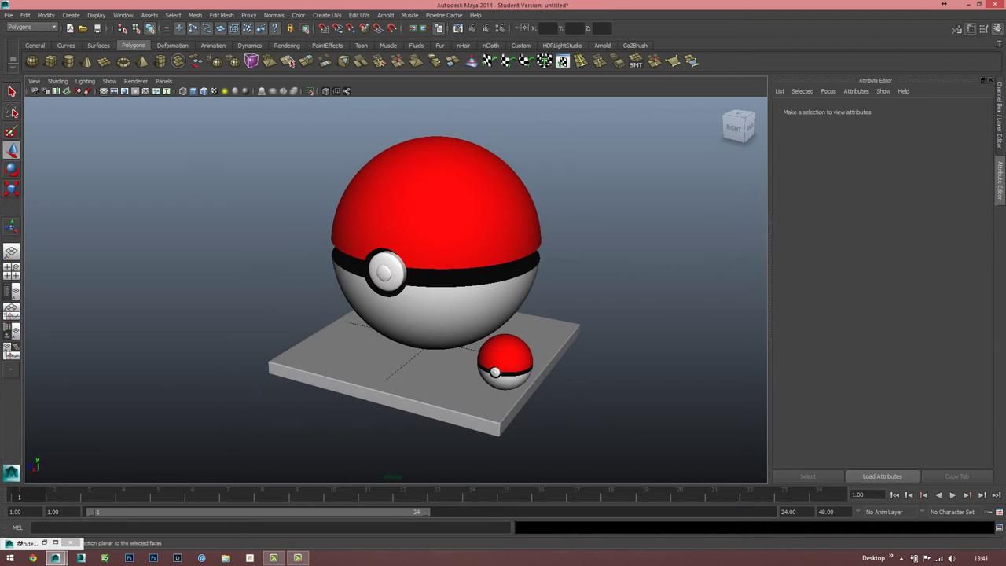
click(501, 28)
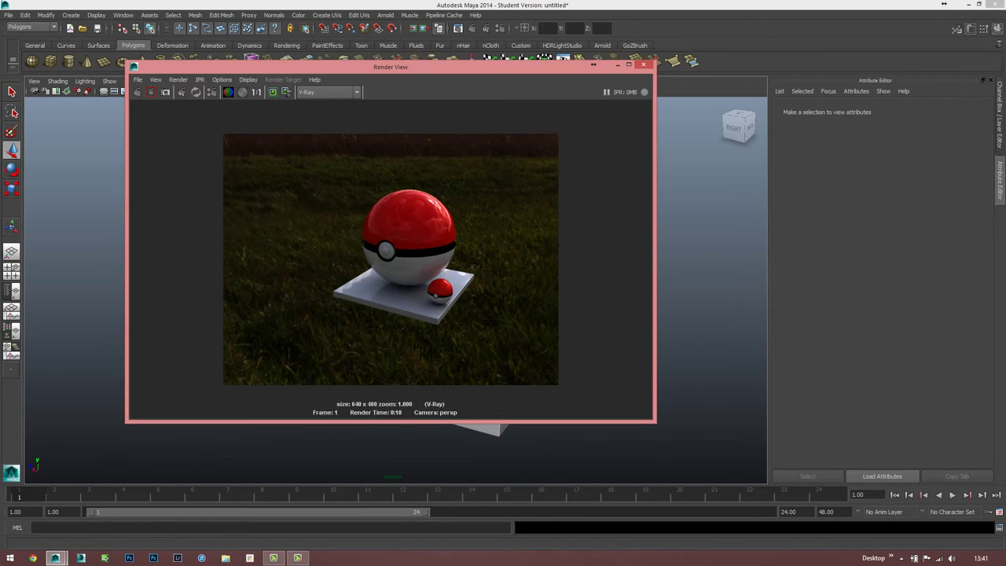
scroll(391, 260, up, 2)
click(645, 64)
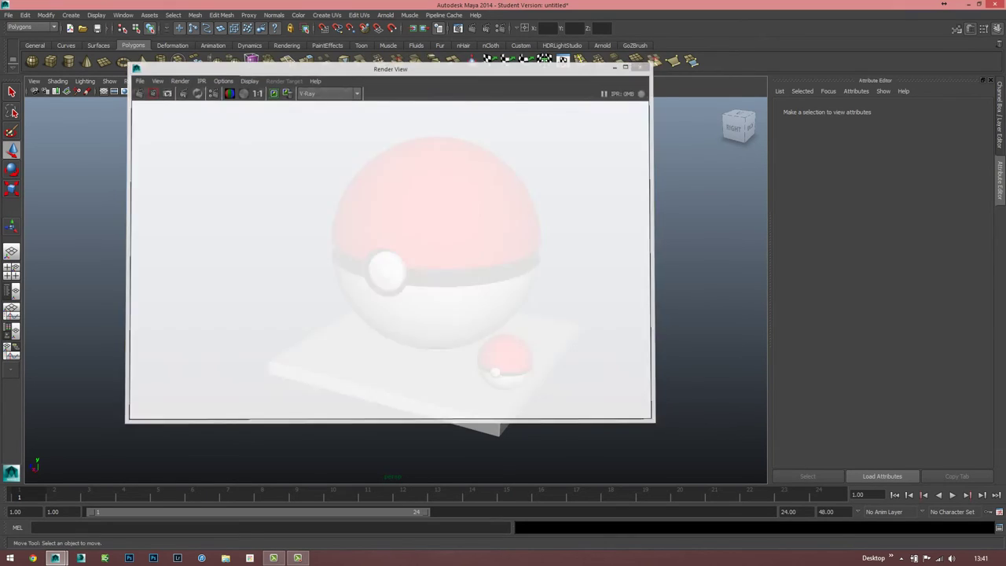
Extrude the base's bottom face and scale it inward to about 0.367.
alt+drag(393, 354, 397, 260)
click(425, 354)
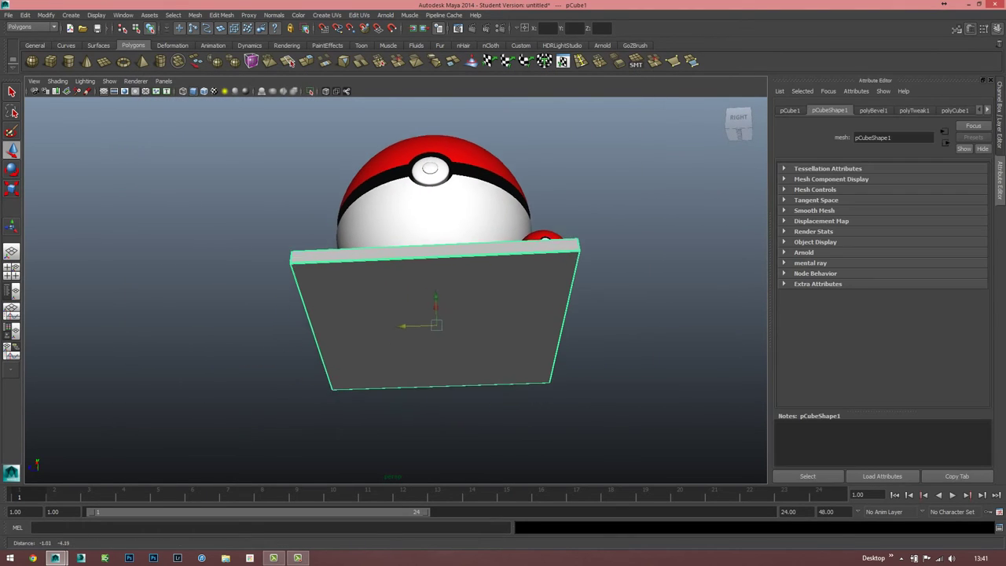
right_drag(464, 315, 480, 323)
click(500, 264)
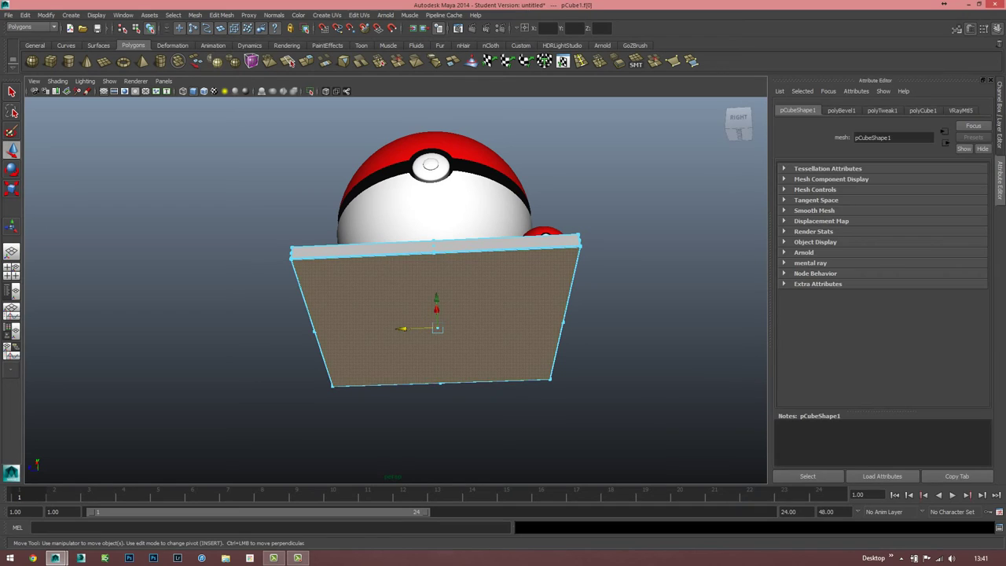
key(ctrl+e)
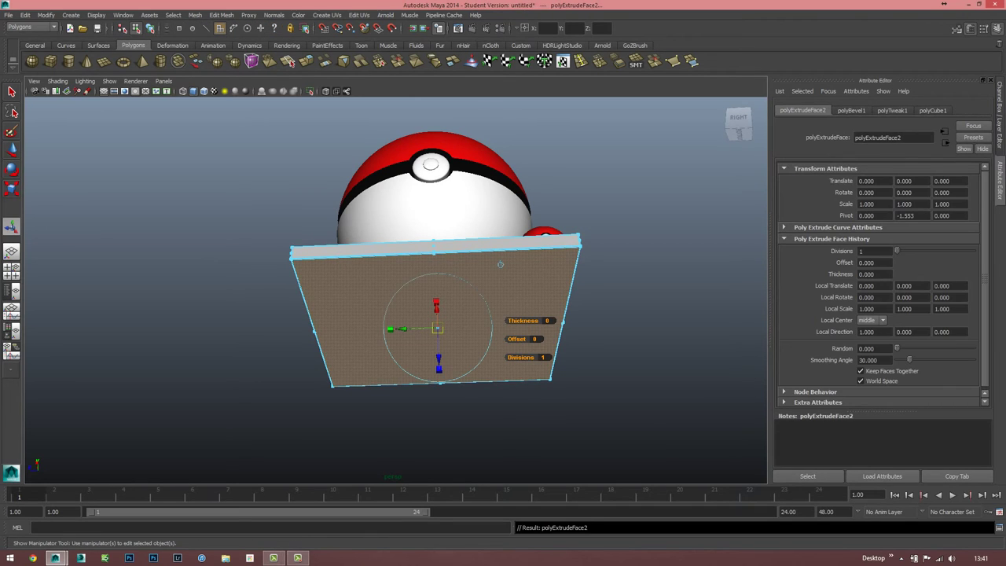
drag(437, 329, 346, 335)
Extrude the smaller face again and pull it down into a tall square column.
key(ctrl+e)
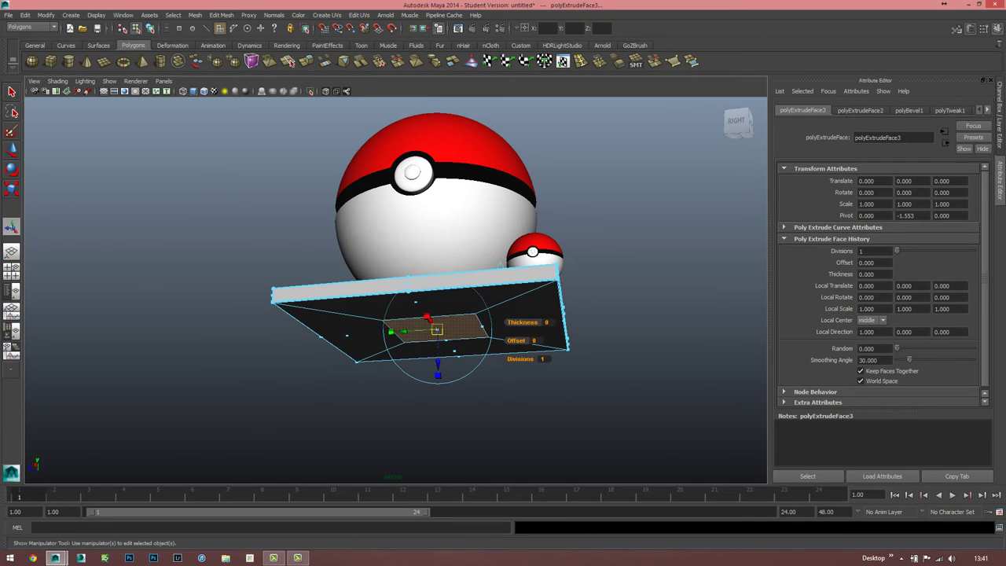
drag(438, 375, 438, 441)
alt+middle_drag(438, 441, 445, 291)
drag(446, 301, 449, 401)
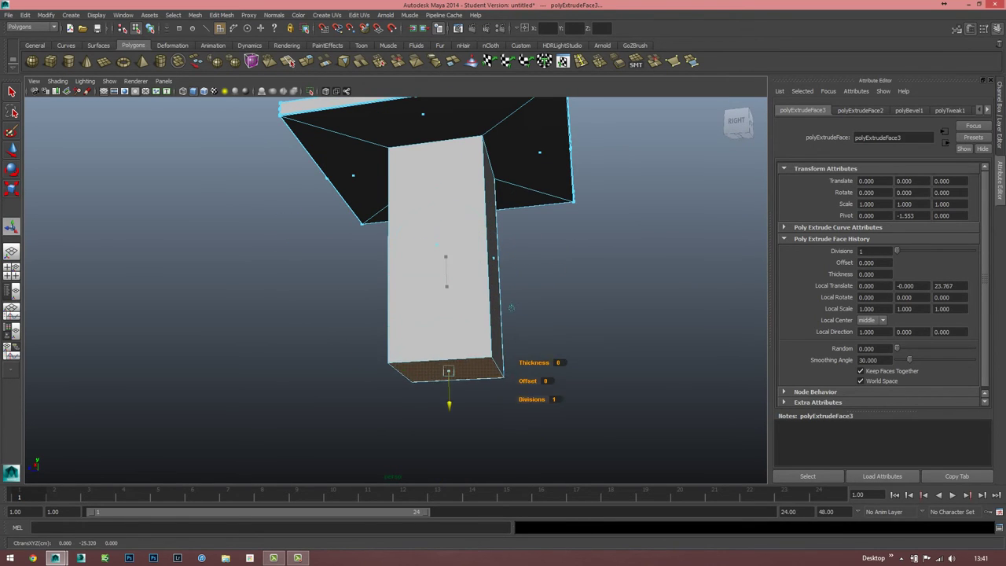
alt+middle_drag(449, 401, 459, 313)
mouse_move(518, 205)
mouse_down()
mouse_move(520, 314)
mouse_move(534, 348)
mouse_up()
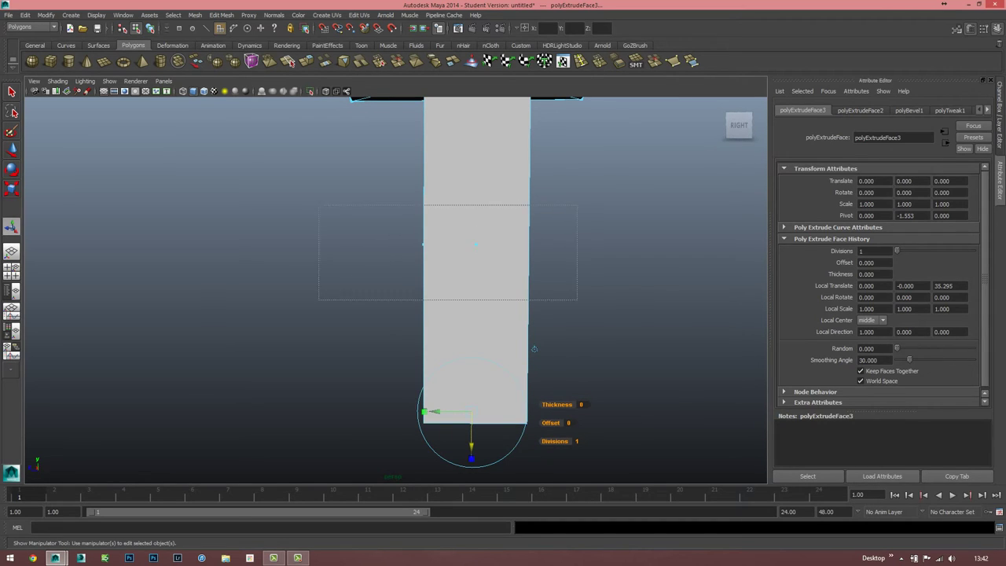
key(F8)
Return to object mode, frame both Pokéballs and render the current frame with V-Ray.
alt+drag(534, 349, 471, 314)
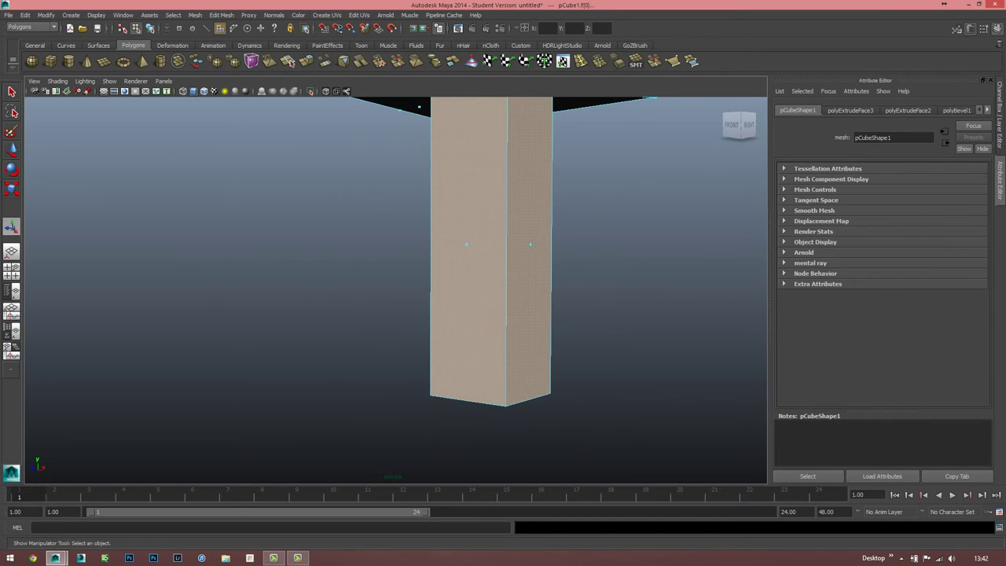
click(629, 315)
alt+drag(629, 314, 582, 283)
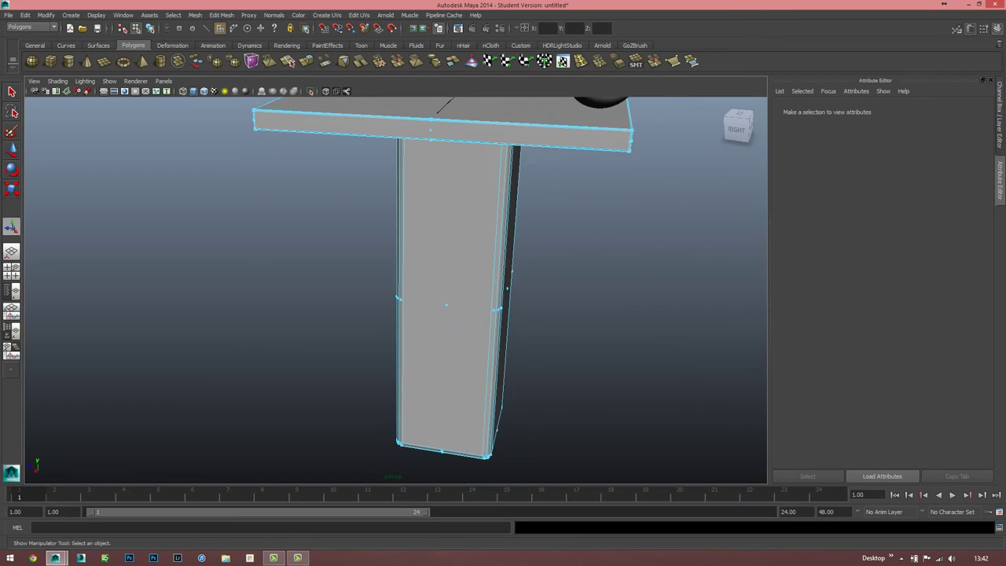
key(F8)
alt+drag(393, 275, 441, 235)
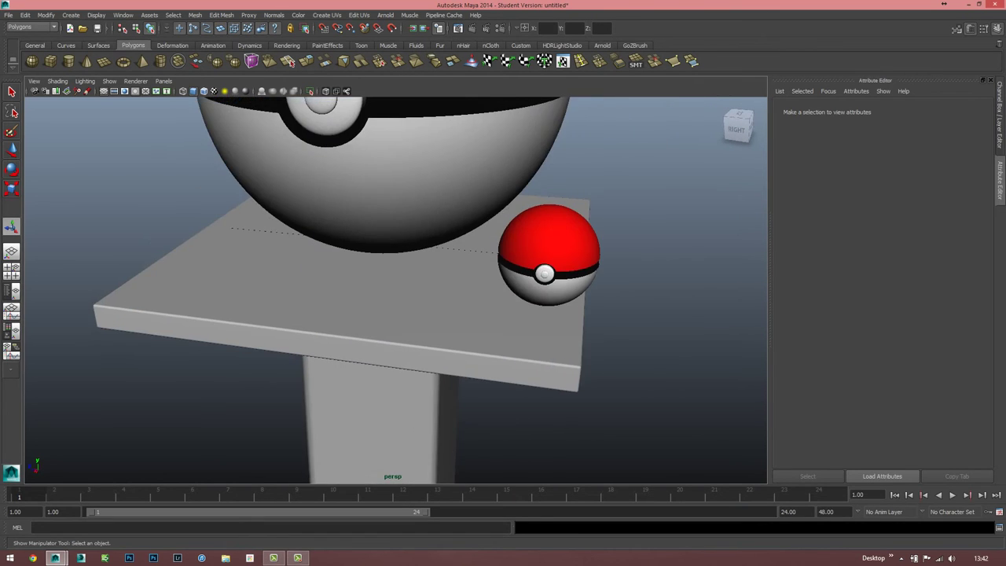
scroll(394, 275, down, 3)
mouse_move(393, 276)
alt+mouse_down()
mouse_move(472, 255)
mouse_move(495, 264)
alt+mouse_up()
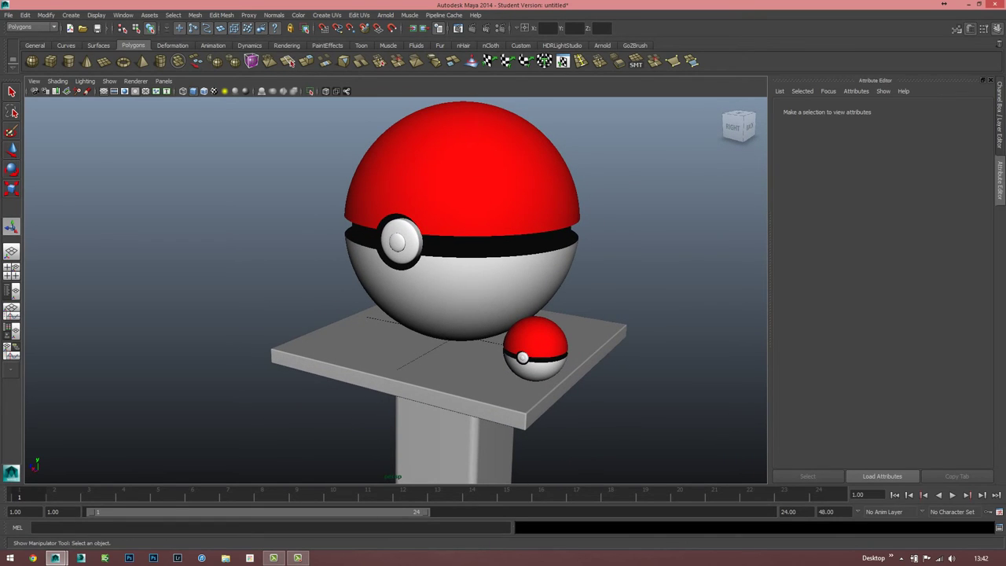
click(458, 28)
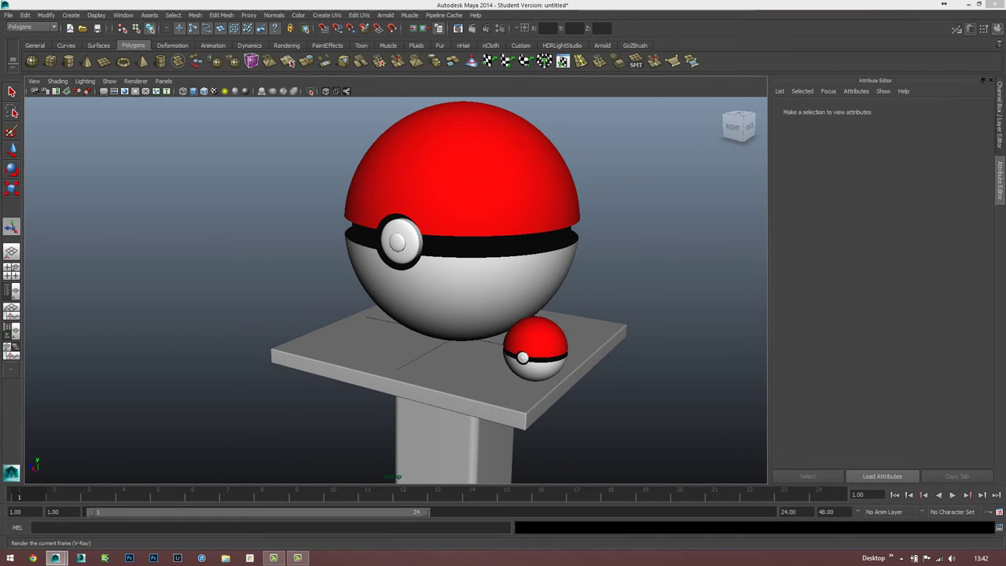
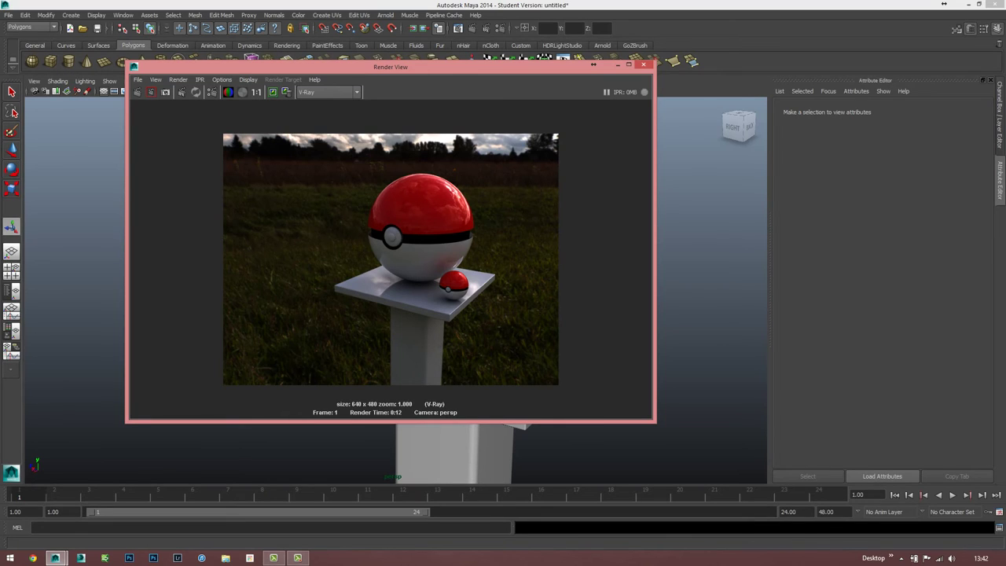
Minimize the V-Ray Render View, restore it briefly to check the render, then minimize it again.
click(618, 64)
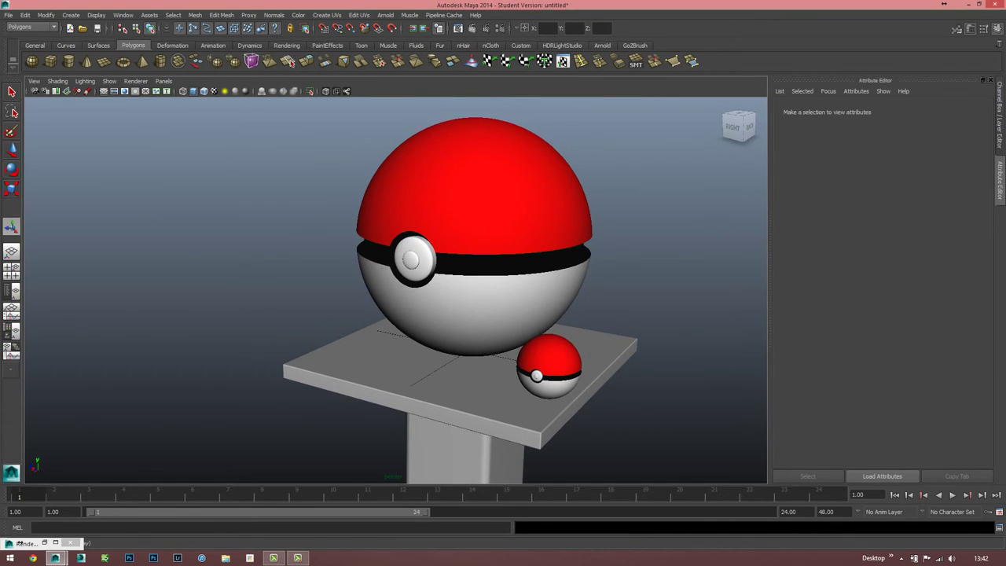
click(44, 543)
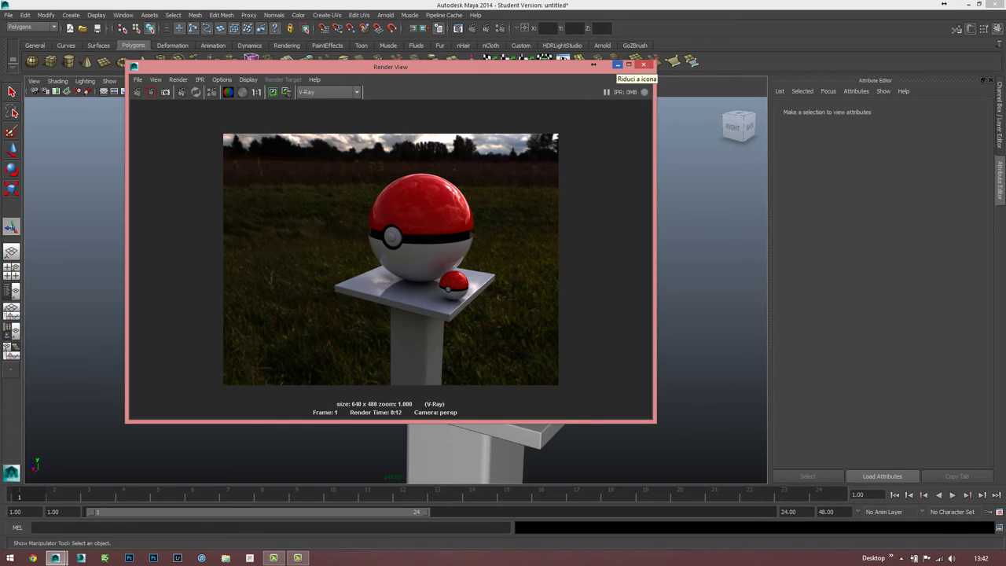
click(618, 66)
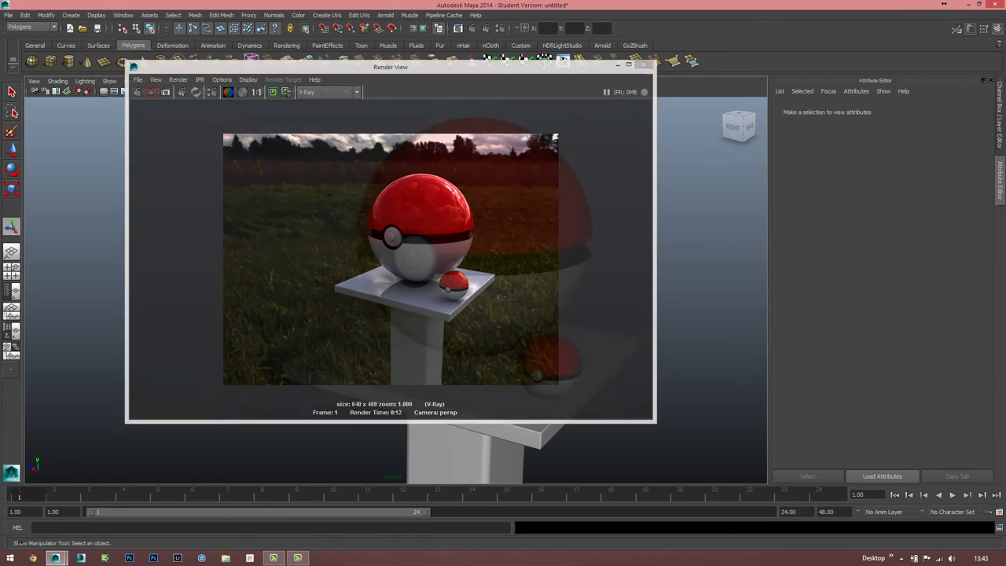
Orbit the perspective view and toggle the four-view layout to inspect the Pokéballs.
alt+drag(472, 275, 456, 276)
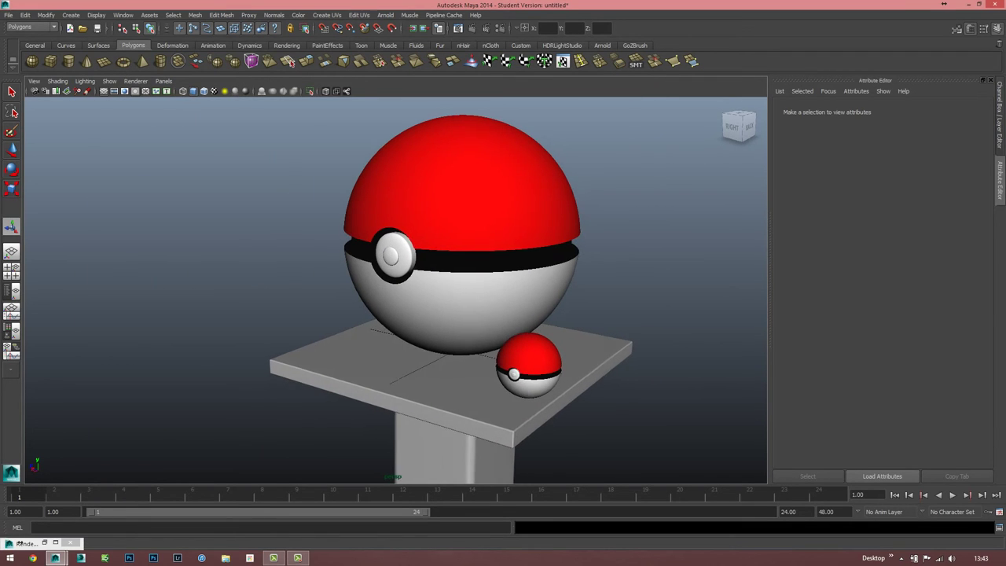
key(space)
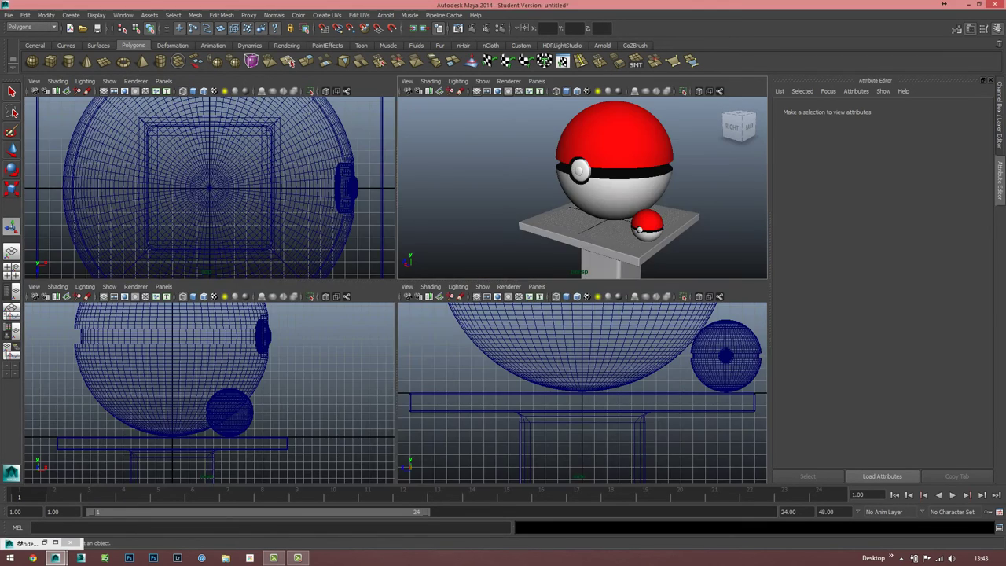
key(space)
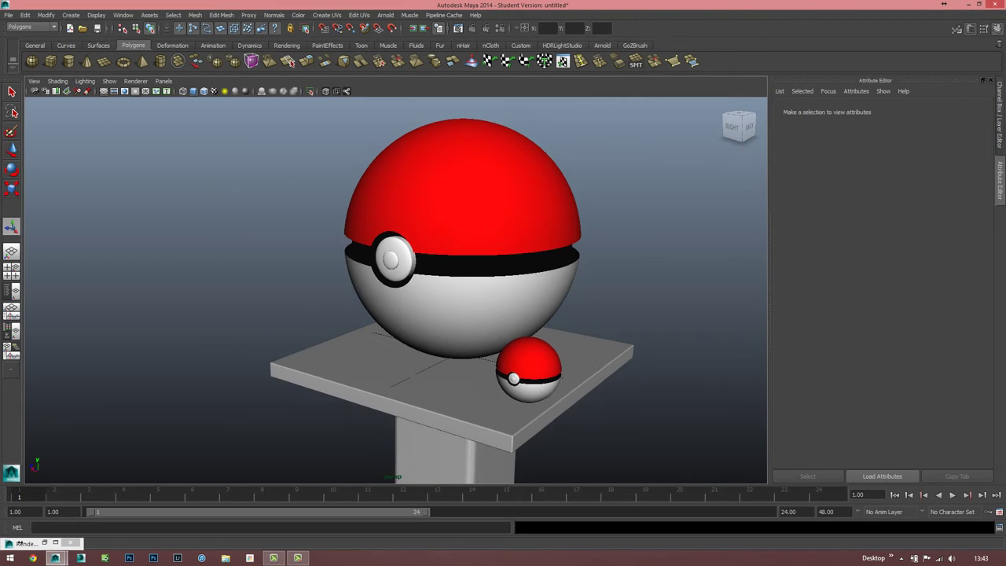
mouse_move(472, 299)
alt+mouse_down()
mouse_move(504, 291)
mouse_move(456, 314)
alt+mouse_up()
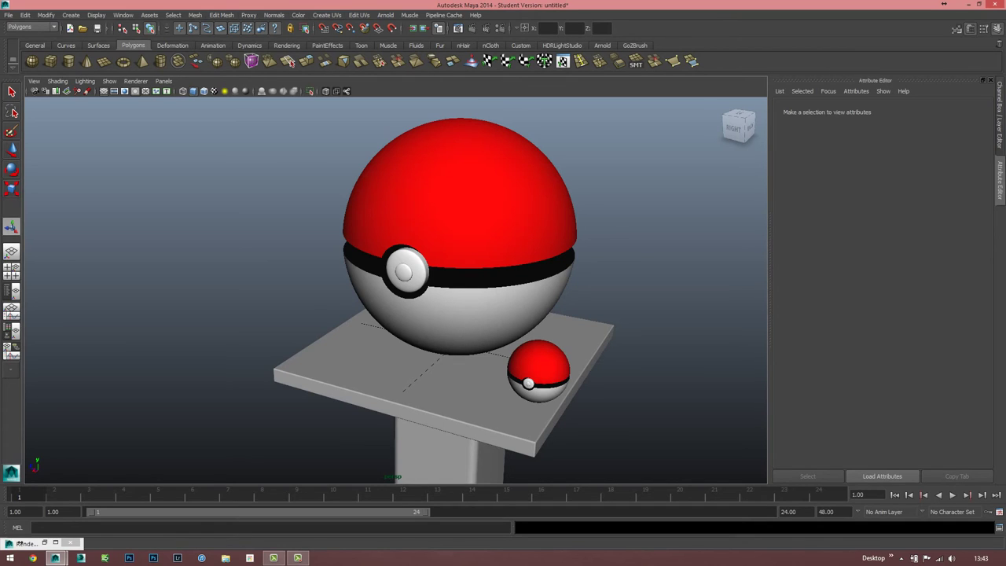
Switch from the polygon modelling tools to the Rendering shelf.
click(195, 15)
click(173, 15)
click(287, 45)
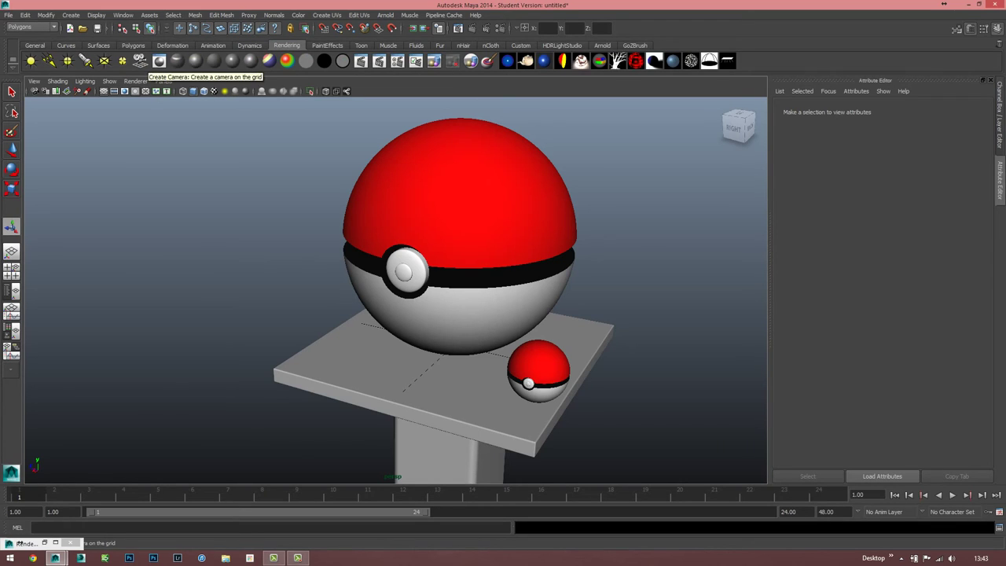
Create camera1 in front of the pedestal and aim it at the big Pokéball's button.
click(140, 61)
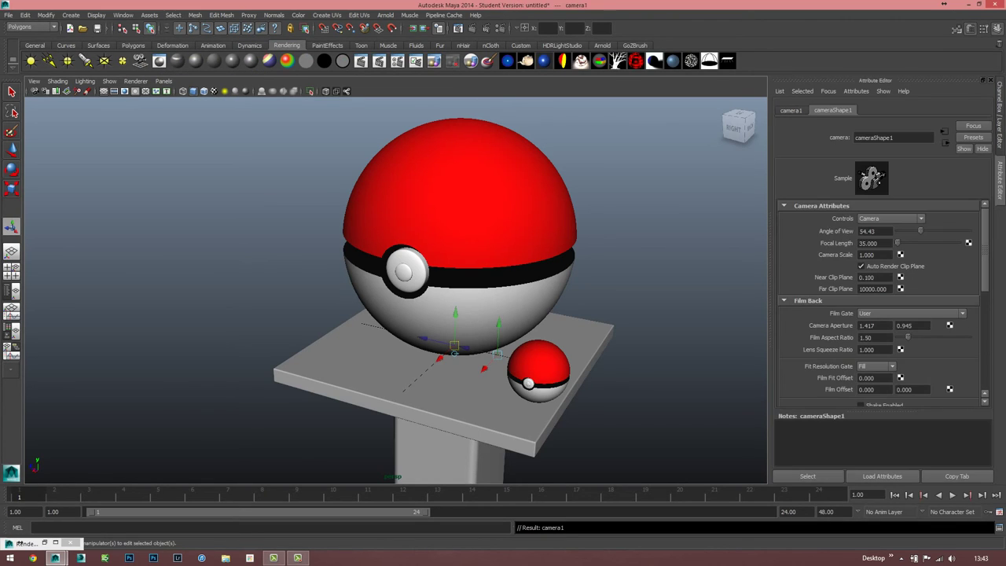
drag(454, 346, 366, 424)
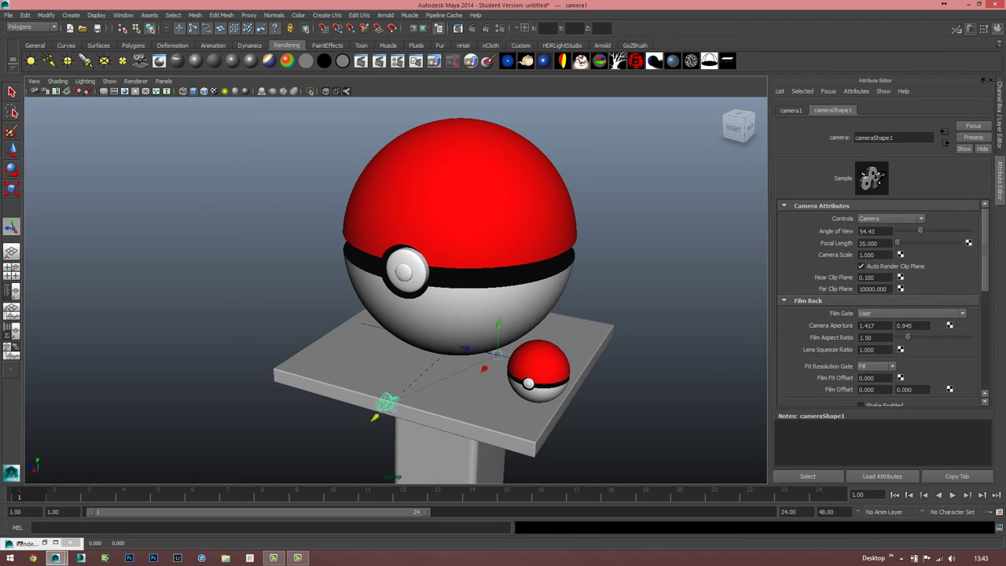
drag(467, 348, 409, 376)
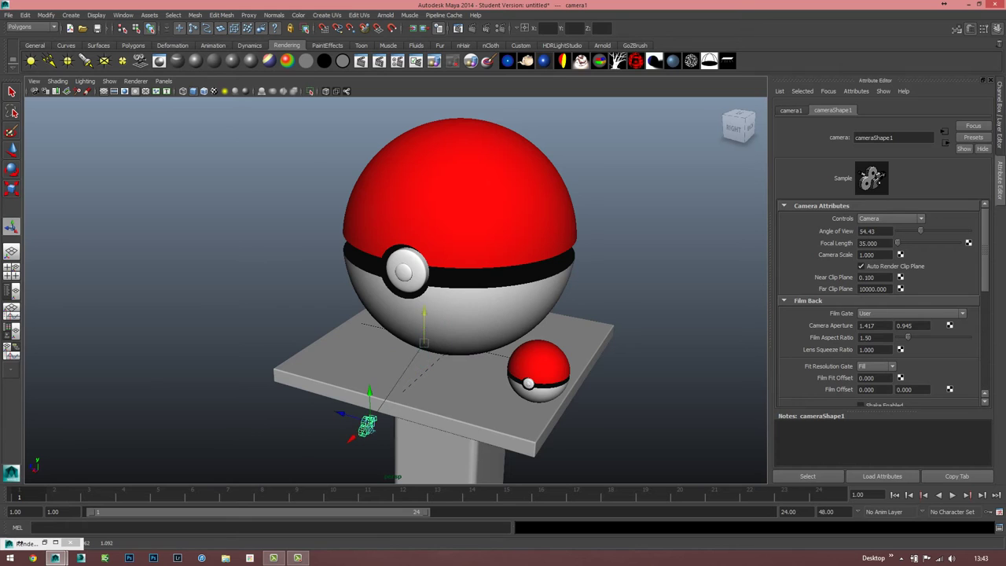
mouse_move(409, 275)
alt+mouse_down()
mouse_move(551, 271)
mouse_move(622, 220)
alt+mouse_up()
scroll(551, 271, up, 5)
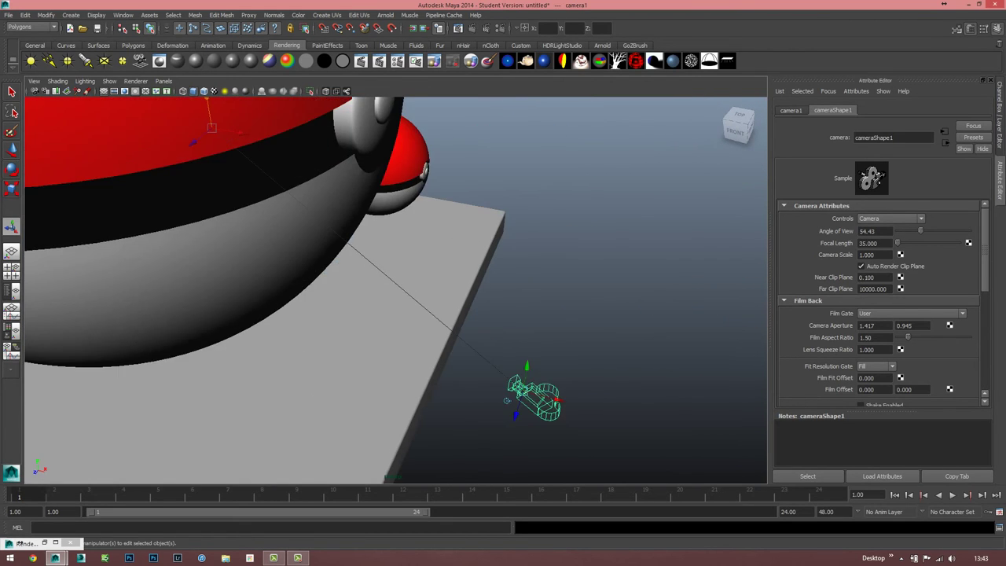
scroll(394, 291, down, 2)
mouse_move(290, 196)
mouse_down()
mouse_move(388, 182)
mouse_move(353, 236)
mouse_move(320, 342)
mouse_move(357, 252)
mouse_move(368, 313)
mouse_up()
Raise camera1 beside the big Pokéball and shift it further to the right.
scroll(320, 341, up, 3)
scroll(320, 341, up, 4)
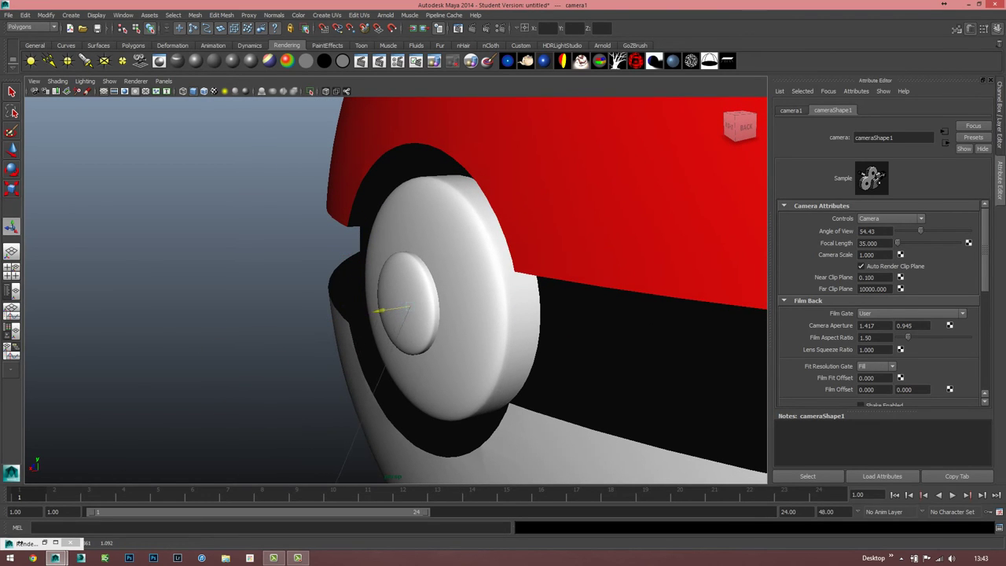
mouse_move(388, 303)
alt+mouse_down()
mouse_move(554, 283)
mouse_move(417, 287)
mouse_move(441, 314)
alt+mouse_up()
drag(458, 390, 464, 228)
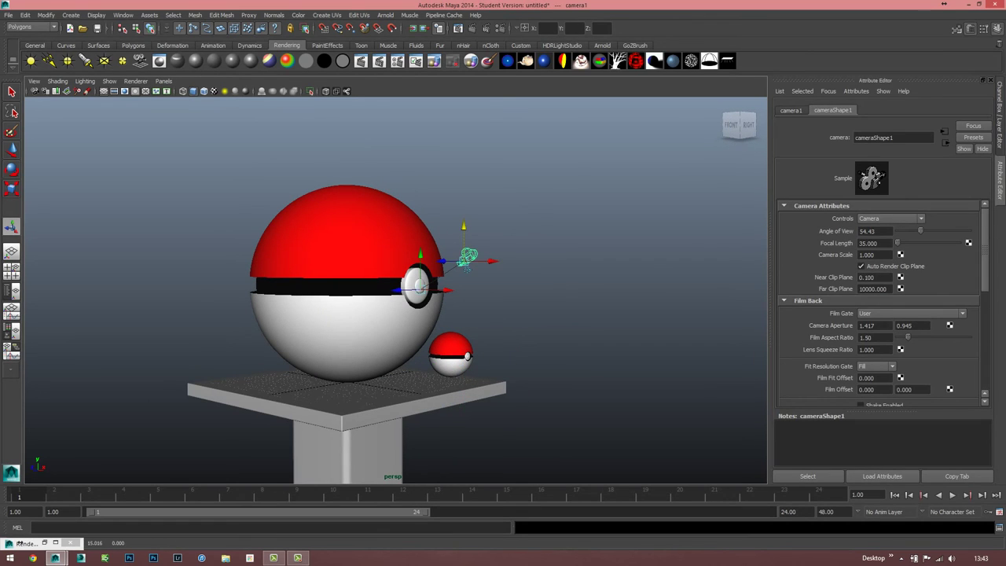
drag(489, 261, 623, 260)
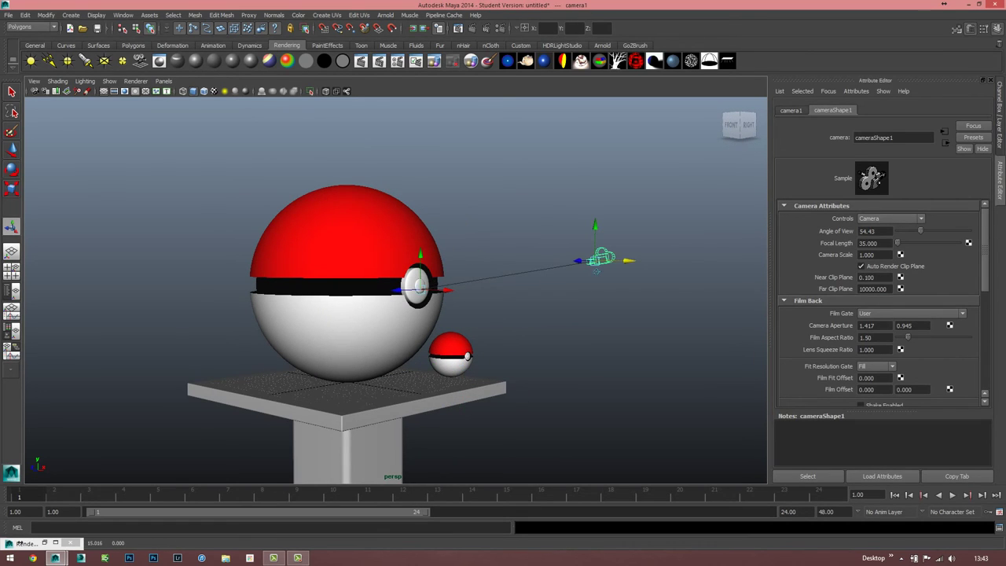
click(164, 81)
mouse_move(183, 91)
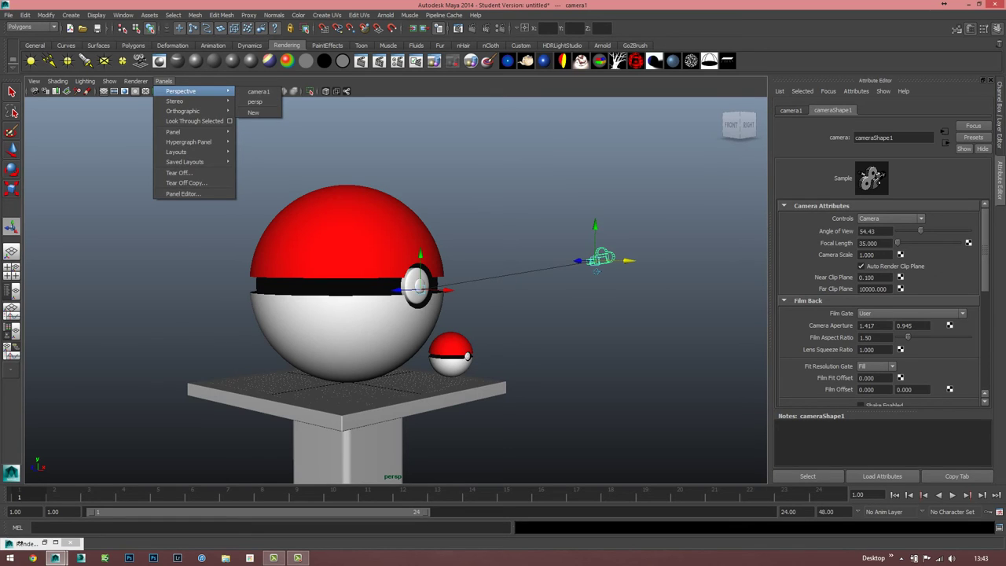
Look through camera1 and reframe it to show both Pokéballs.
click(258, 92)
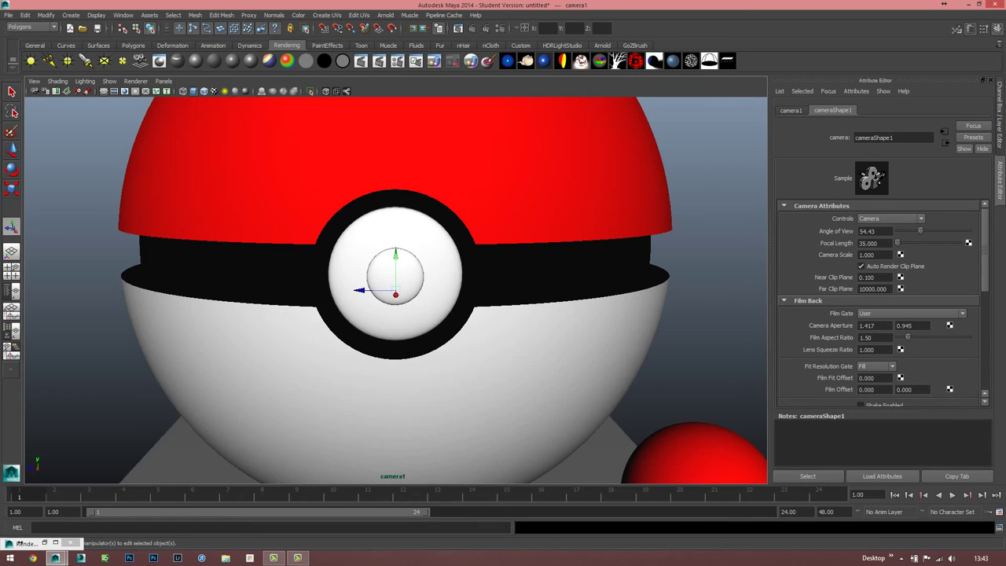
alt+right_drag(393, 283, 330, 283)
alt+drag(394, 283, 440, 267)
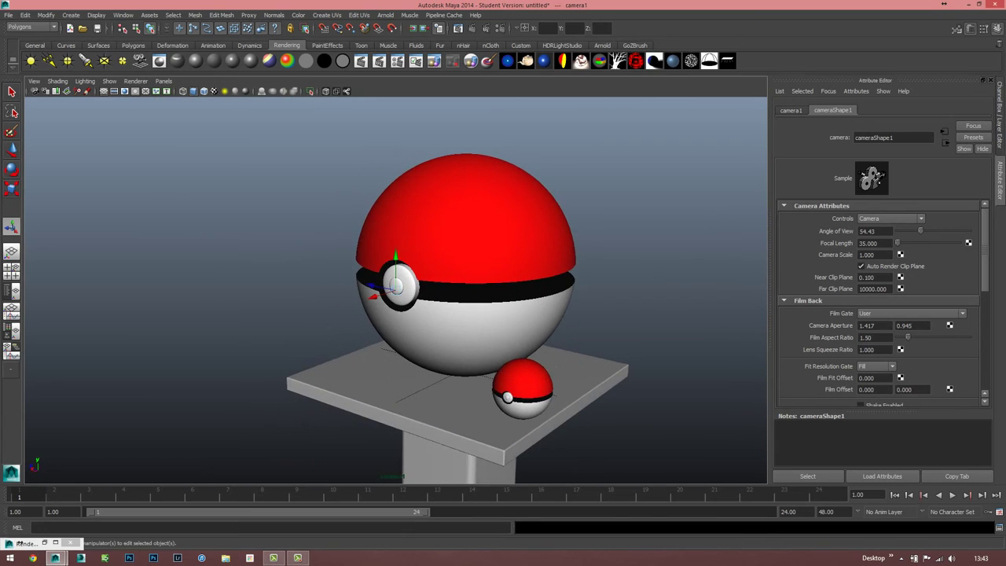
alt+middle_drag(440, 315, 393, 287)
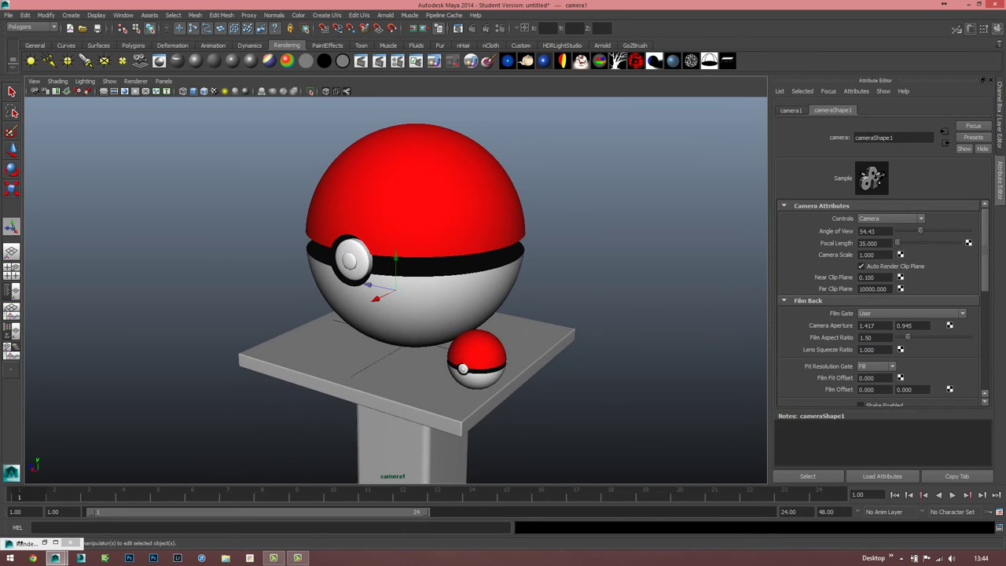
alt+right_drag(393, 283, 417, 283)
alt+drag(417, 283, 425, 284)
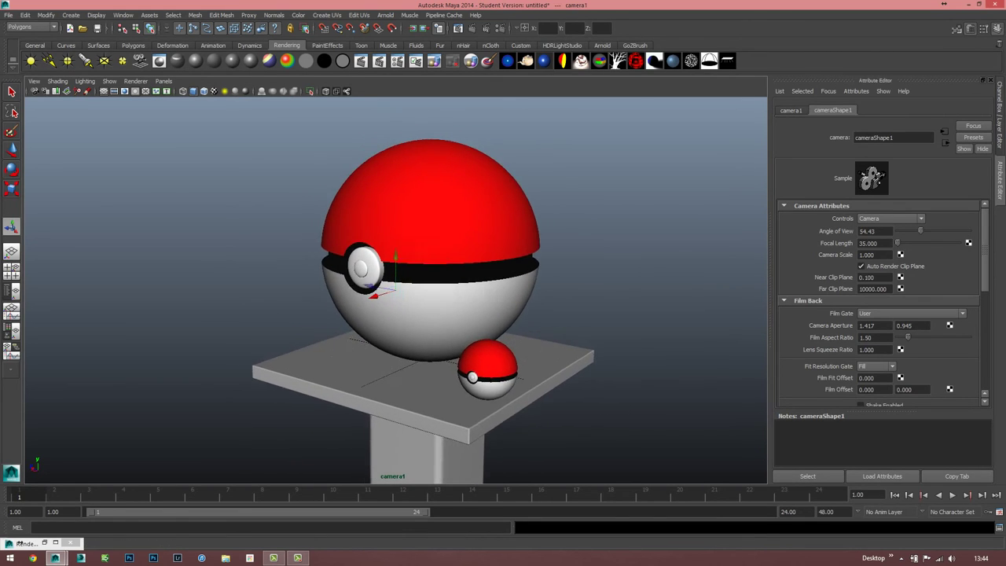
alt+middle_drag(432, 267, 519, 284)
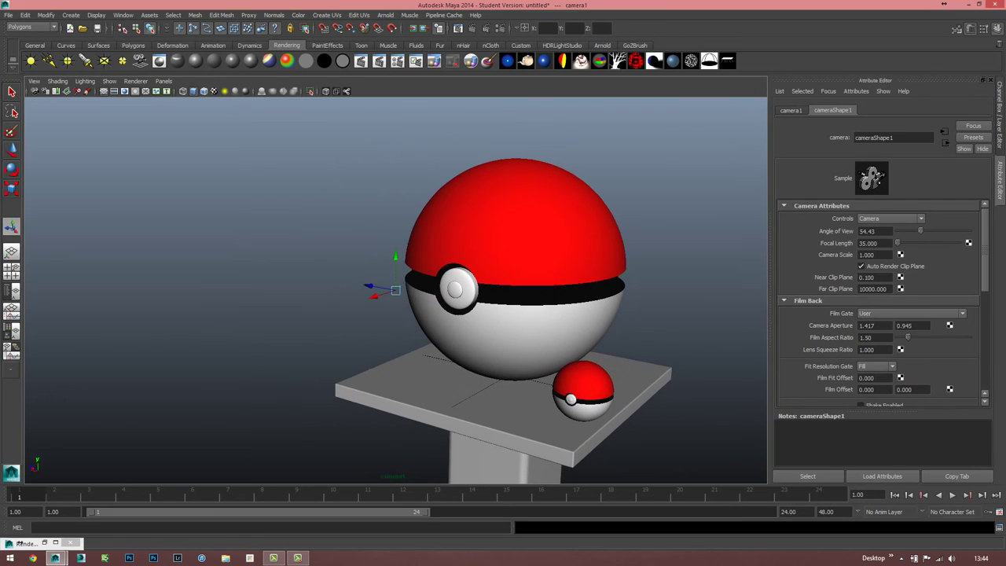
alt+right_drag(417, 267, 456, 268)
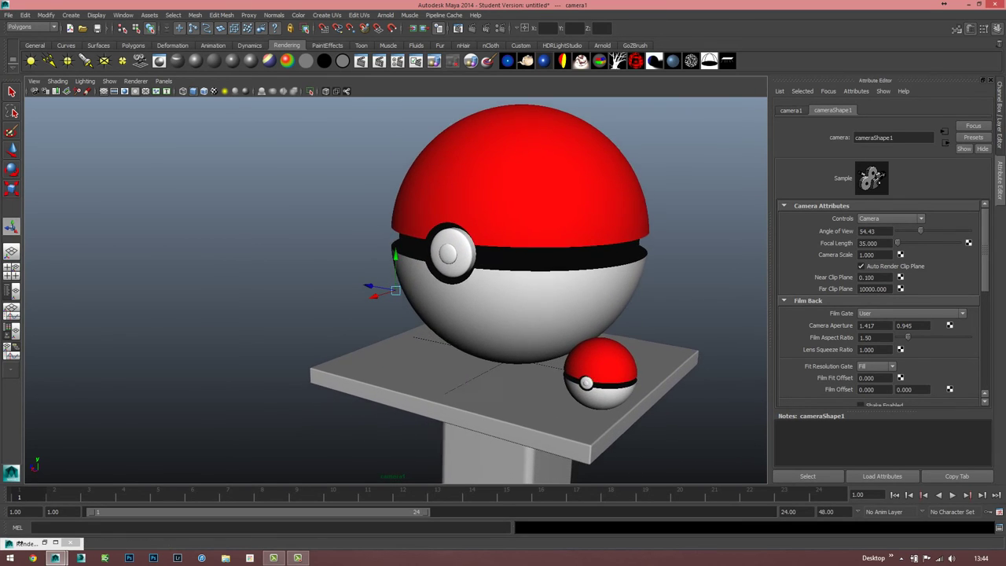
mouse_move(456, 268)
alt+mouse_down()
mouse_move(440, 272)
mouse_move(444, 281)
alt+mouse_up()
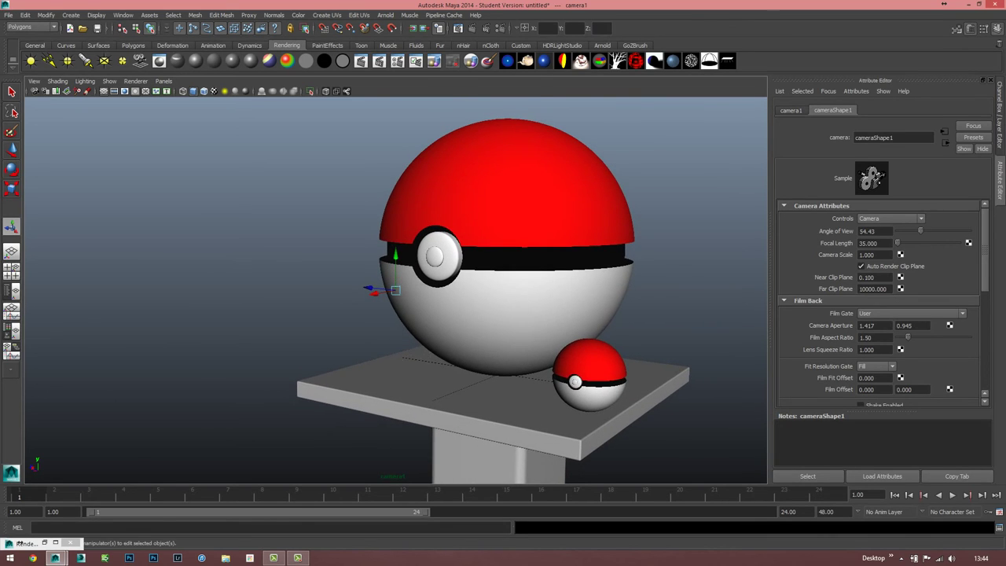
Move camera1 up to button height in the front view and tilt it to reframe the Pokéballs.
key(space)
key(space)
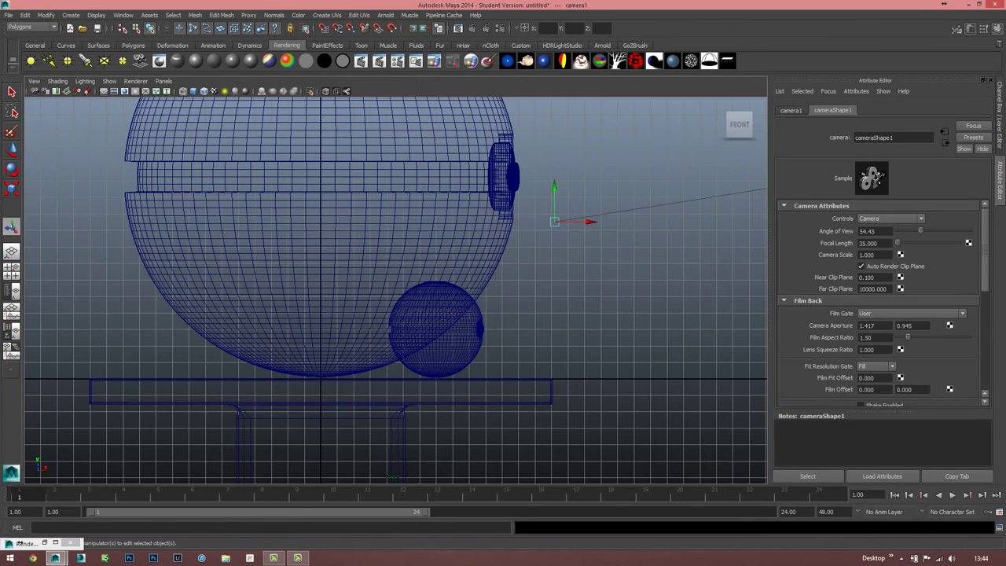
mouse_move(393, 291)
alt+middle_down()
mouse_move(36, 403)
mouse_move(216, 407)
mouse_move(284, 377)
alt+middle_up()
drag(445, 307, 408, 262)
key(space)
key(space)
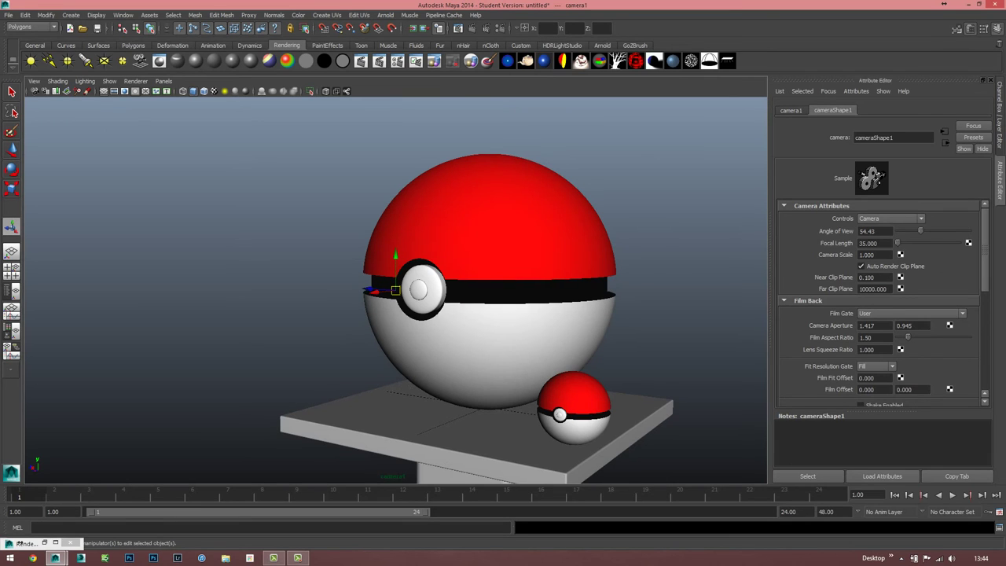
mouse_move(488, 315)
alt+mouse_down()
mouse_move(487, 303)
mouse_move(519, 299)
alt+mouse_up()
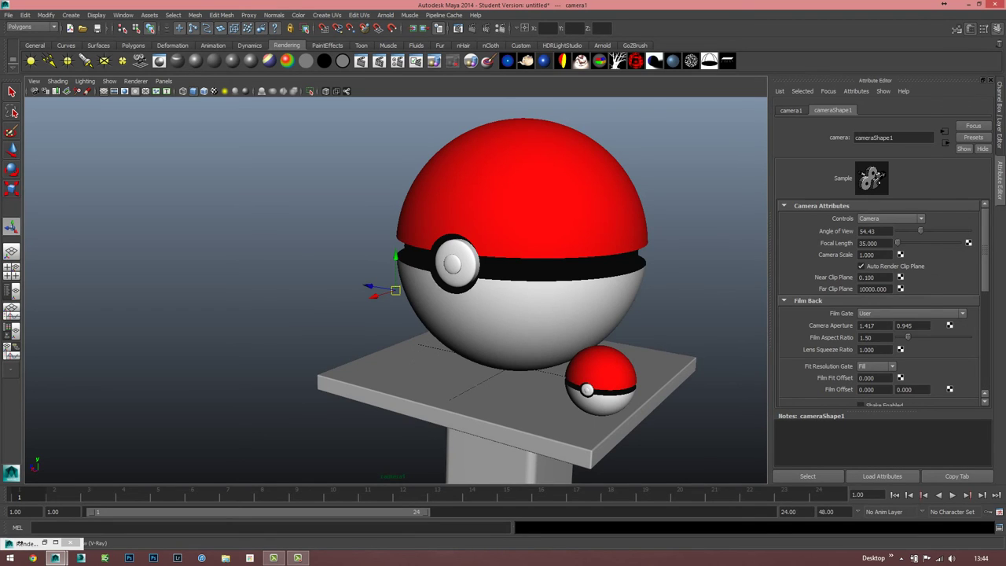
In V-Ray camera settings, enable depth of field with focus distance from camera and aperture 1.
click(501, 29)
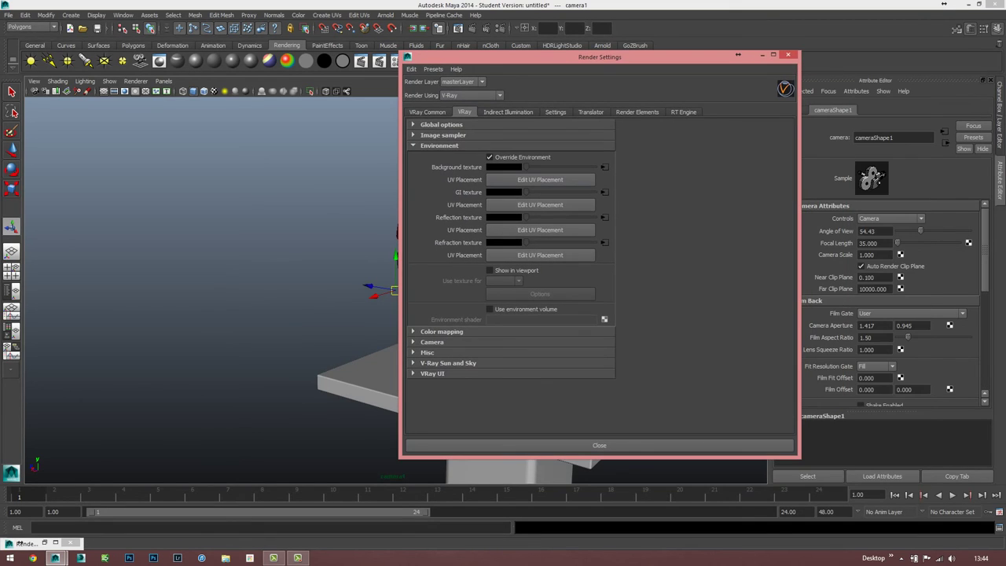
click(432, 342)
scroll(431, 342, down, 1)
scroll(432, 342, down, 3)
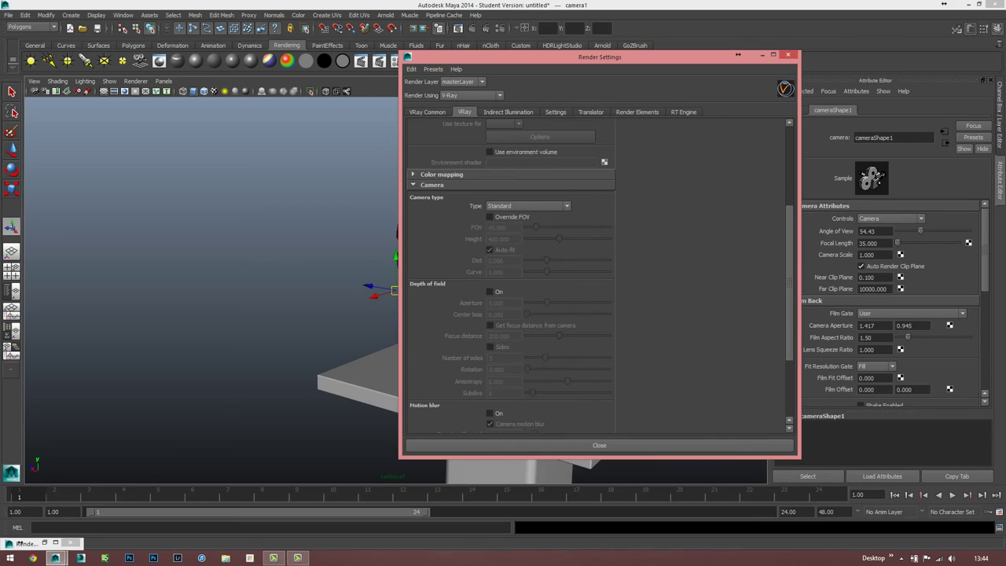
click(490, 292)
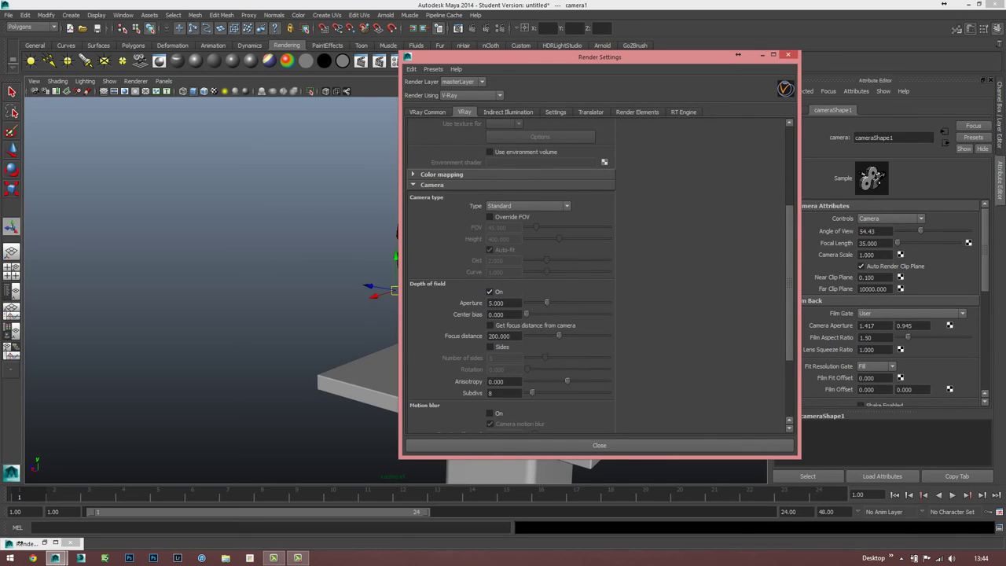
click(490, 325)
click(503, 303)
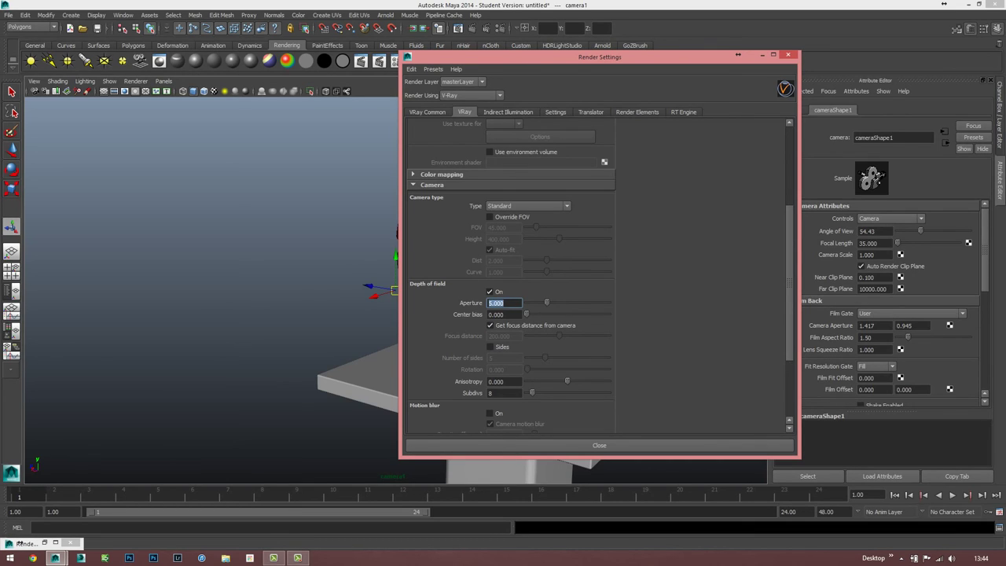
drag(600, 57, 628, 49)
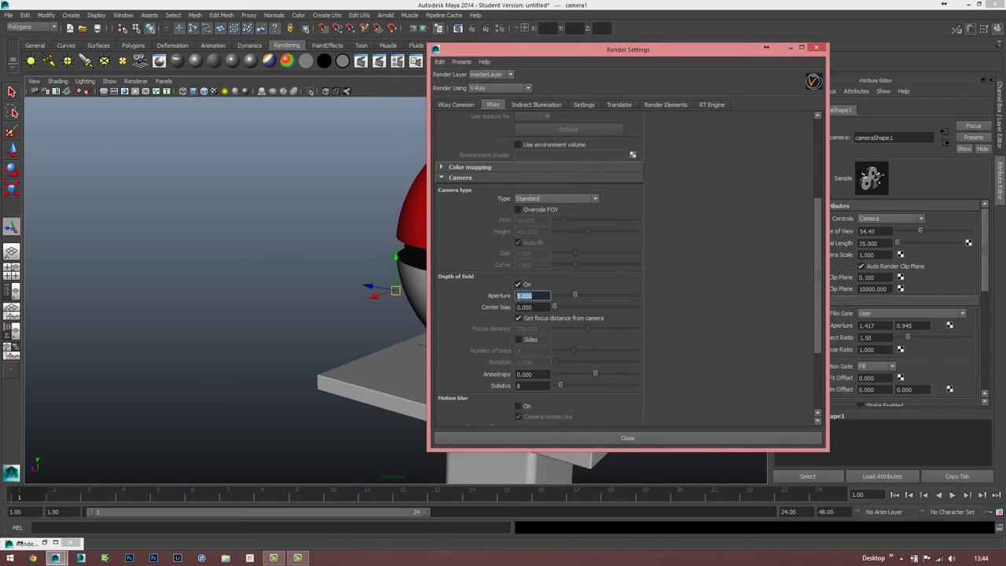
text(1)
Render the current frame with V-Ray through camera1 at aperture 1.
click(458, 27)
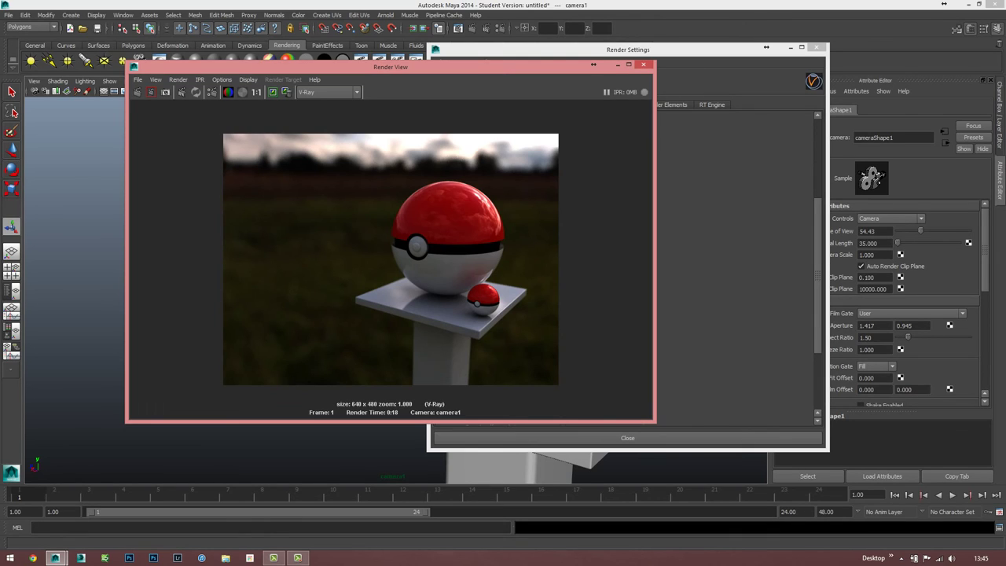
Minimize both render windows, duplicate the small Pokéball, then select the large Pokéball.
click(618, 64)
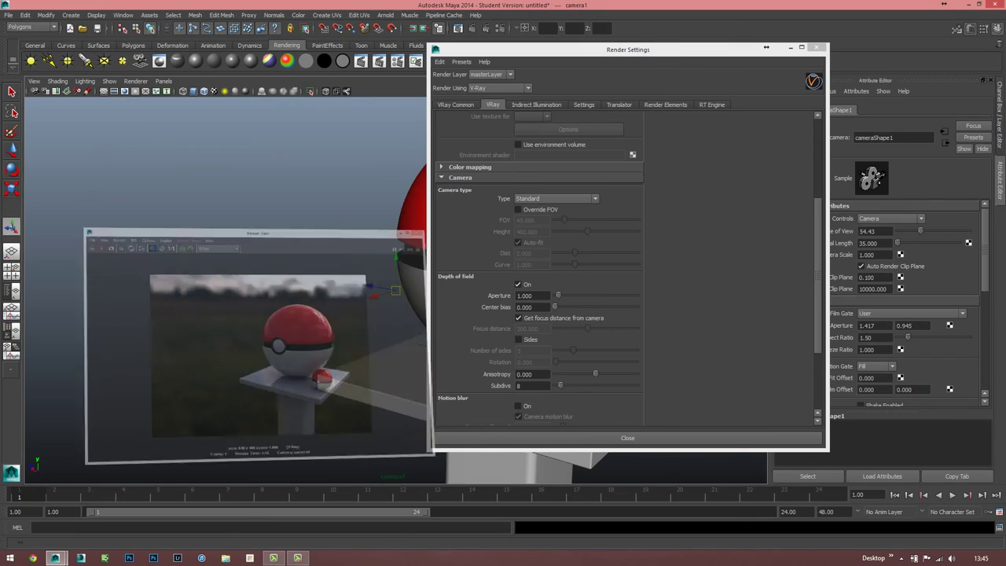
click(790, 47)
click(600, 380)
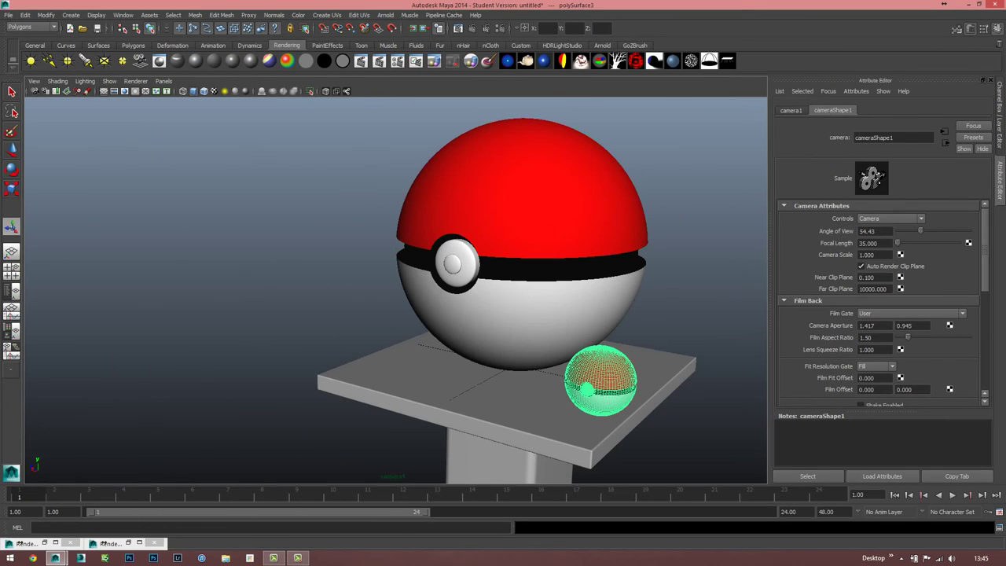
key(ctrl+d)
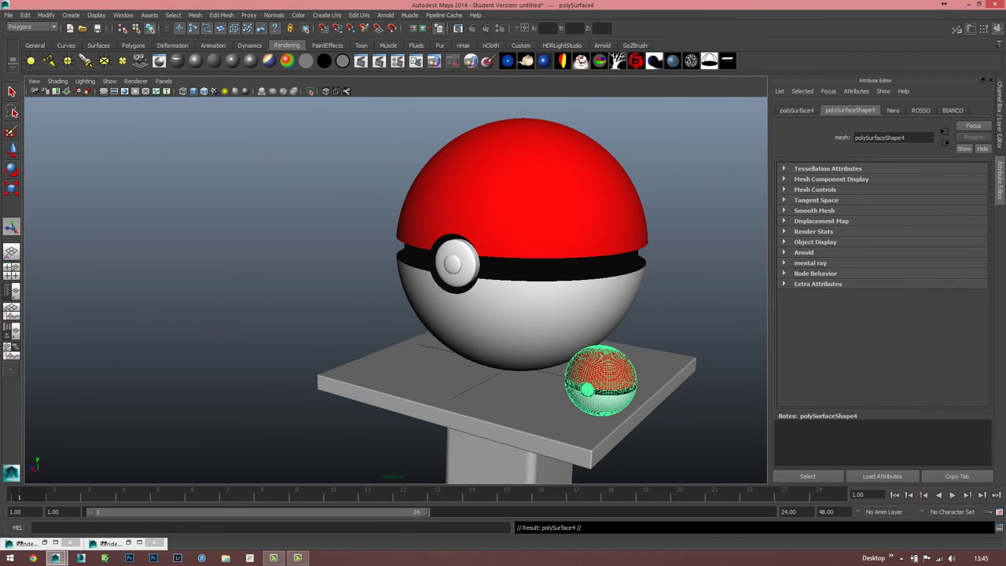
key(w)
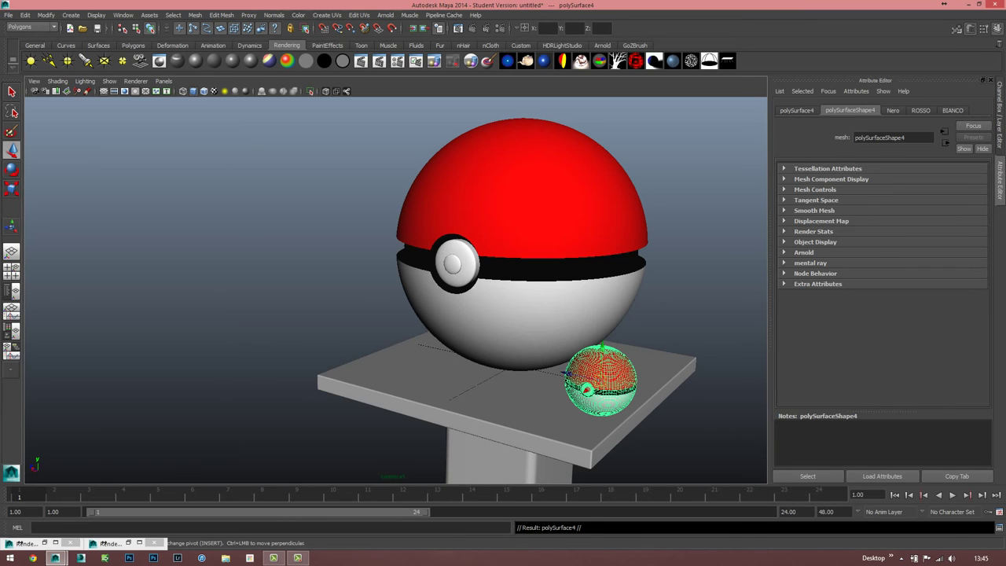
click(197, 315)
click(503, 197)
Duplicate the large Pokéball, move the copy to the left, and switch to scaling to enlarge it.
key(ctrl+d)
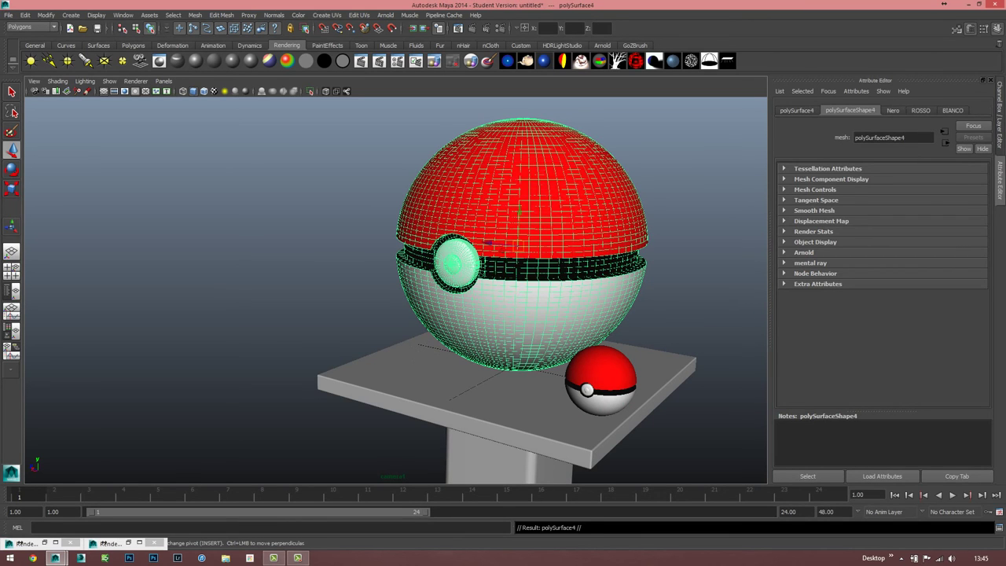
mouse_move(518, 246)
mouse_down()
mouse_move(224, 215)
mouse_move(236, 211)
mouse_move(244, 287)
mouse_up()
key(r)
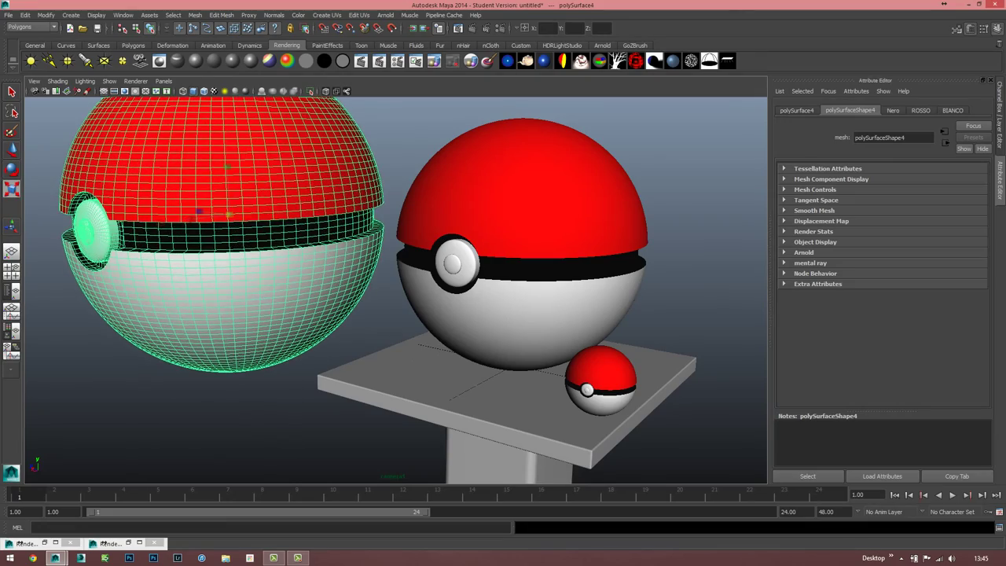
Push the copy far back in the front view, place it upper left in camera1's shot, and re-render.
key(space)
key(space)
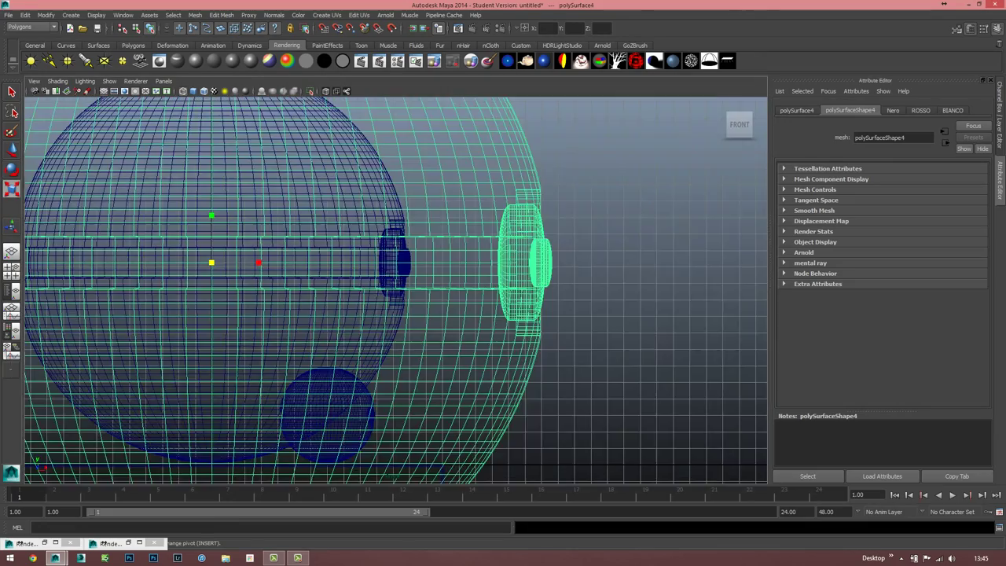
key(f)
scroll(384, 290, down, 5)
scroll(384, 289, down, 2)
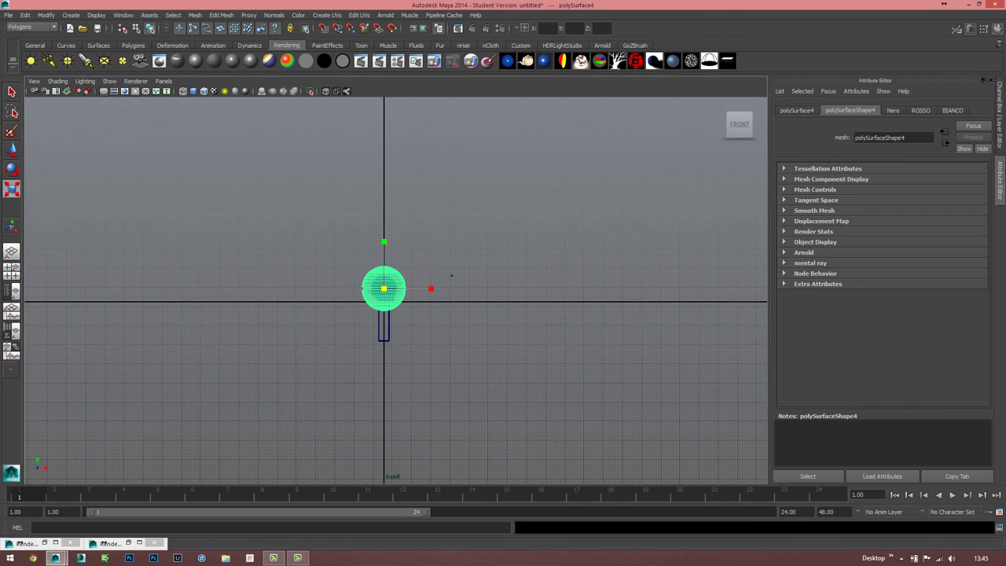
key(w)
drag(384, 289, 123, 293)
key(space)
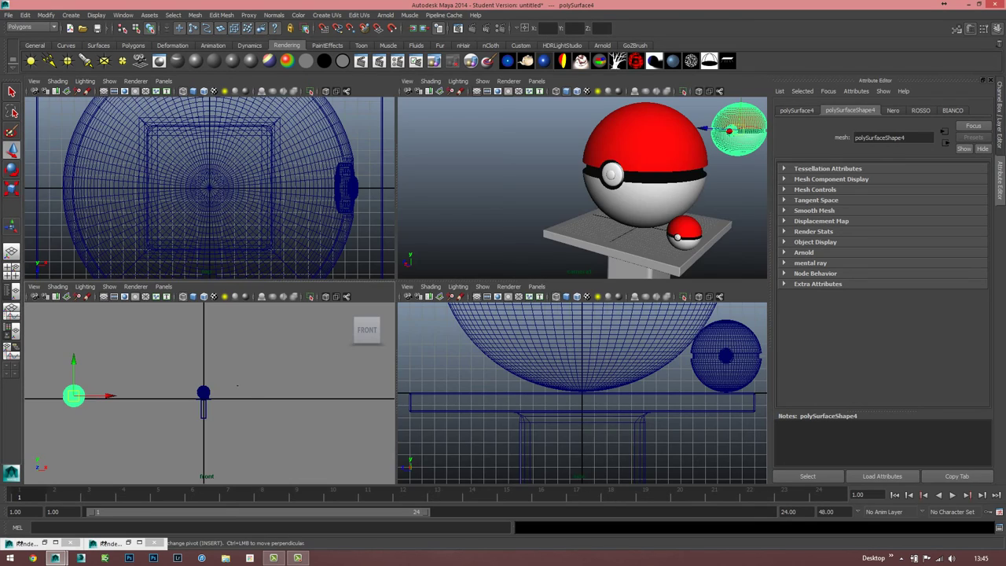
key(space)
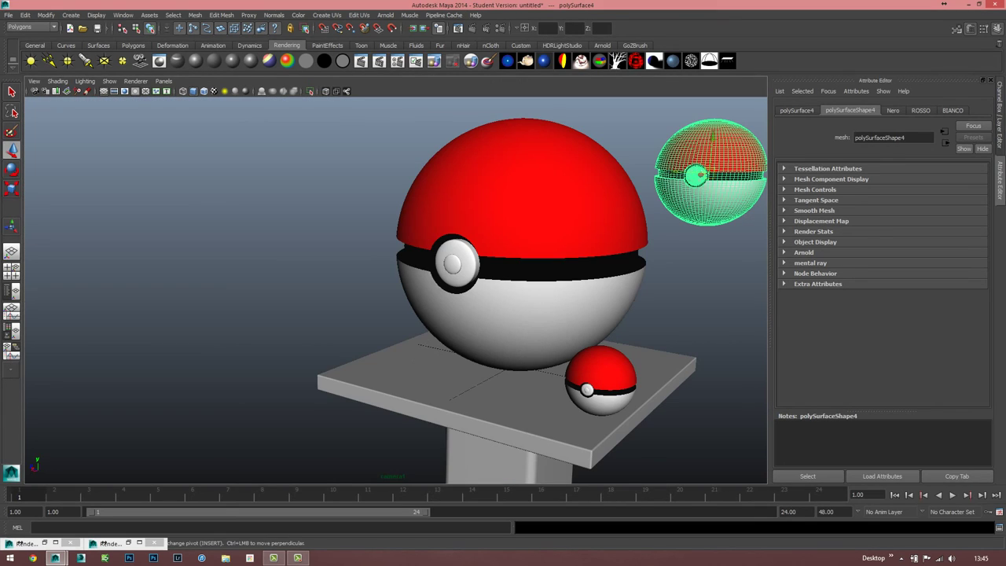
drag(696, 176, 313, 160)
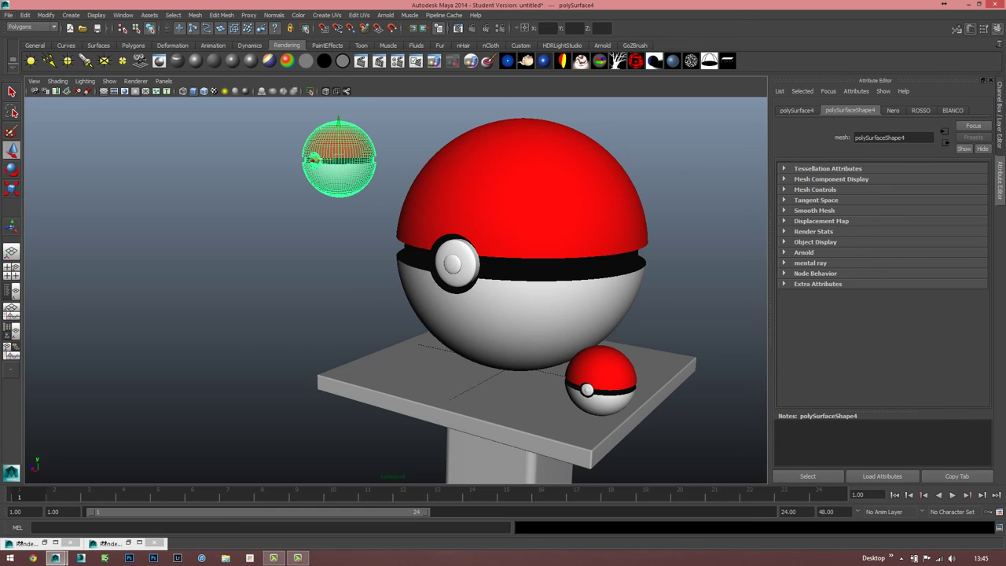
click(471, 29)
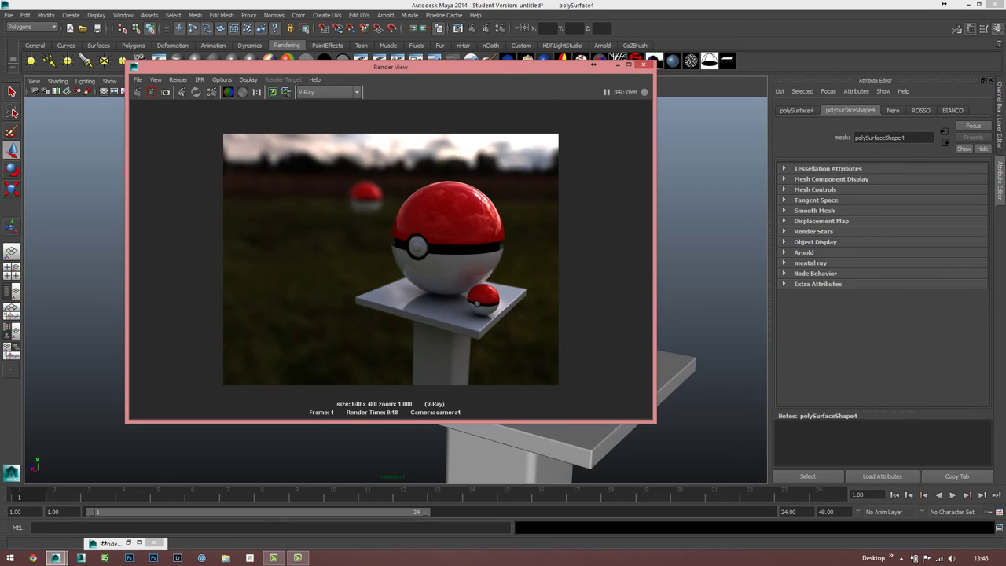
Minimize the render and separate the large Pokéball into its parts.
click(103, 542)
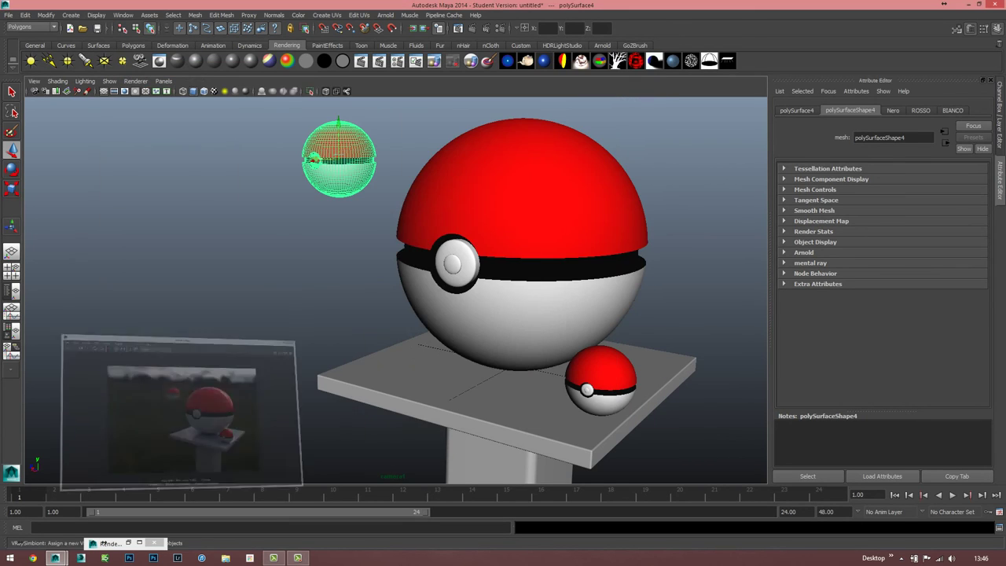
click(519, 197)
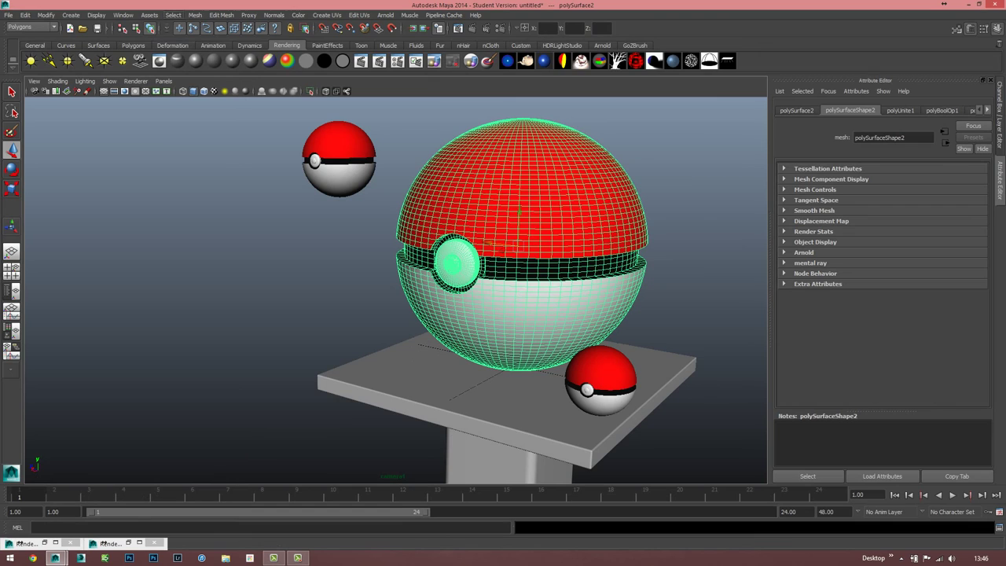
click(195, 15)
click(212, 40)
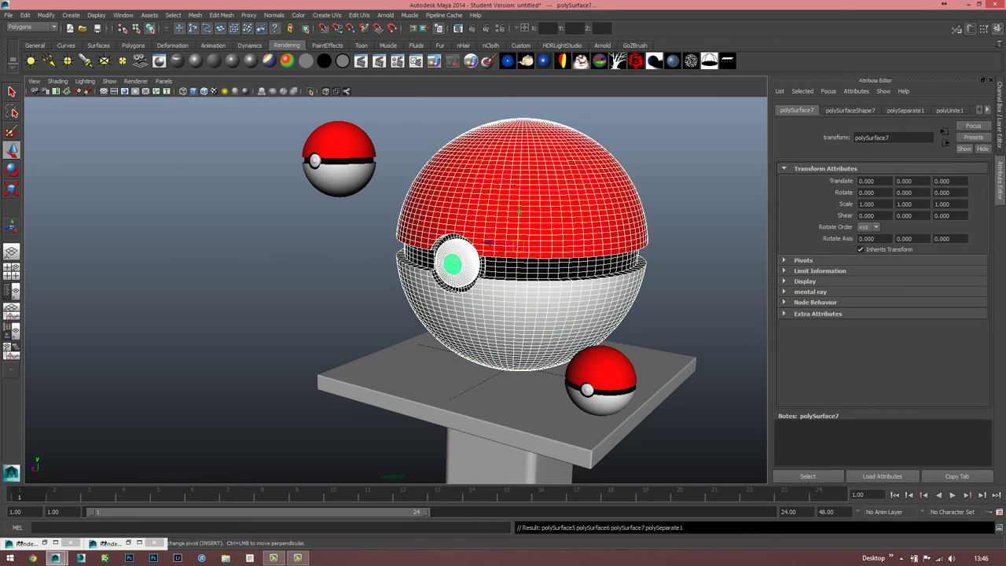
click(568, 376)
Assign a new VRay Light Mtl to the large Pokéball's white button.
click(453, 265)
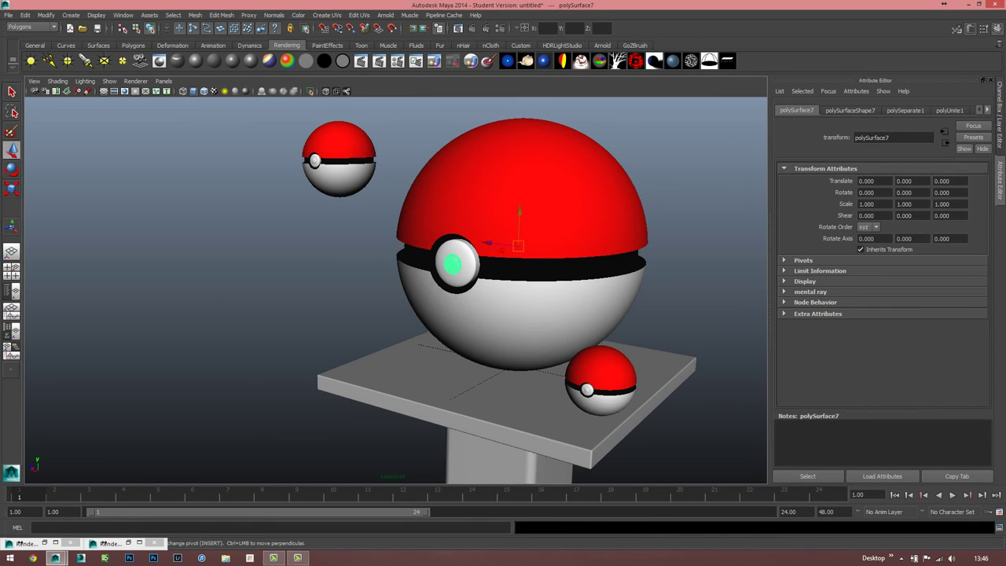
right_click(457, 265)
click(453, 265)
right_click(453, 265)
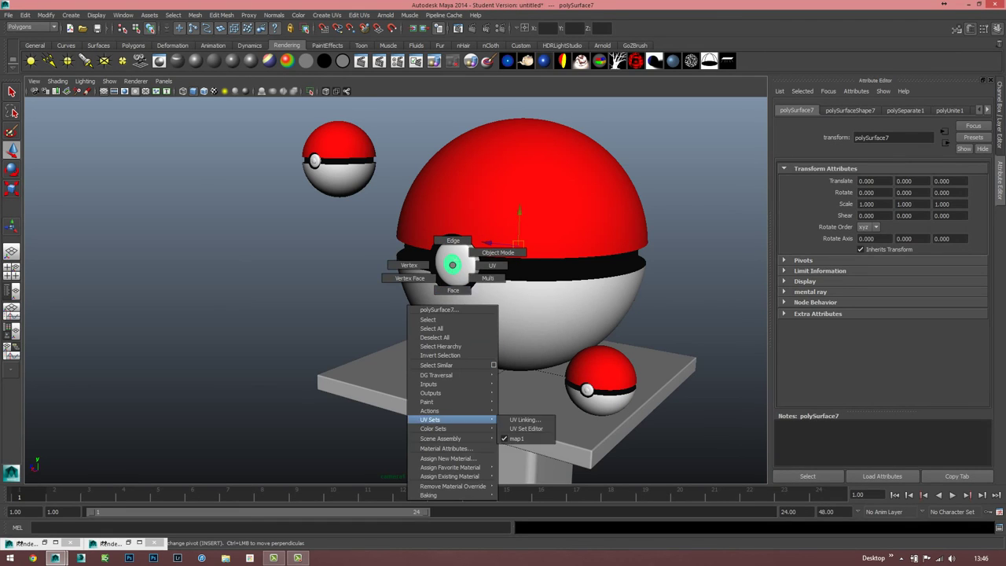
click(448, 458)
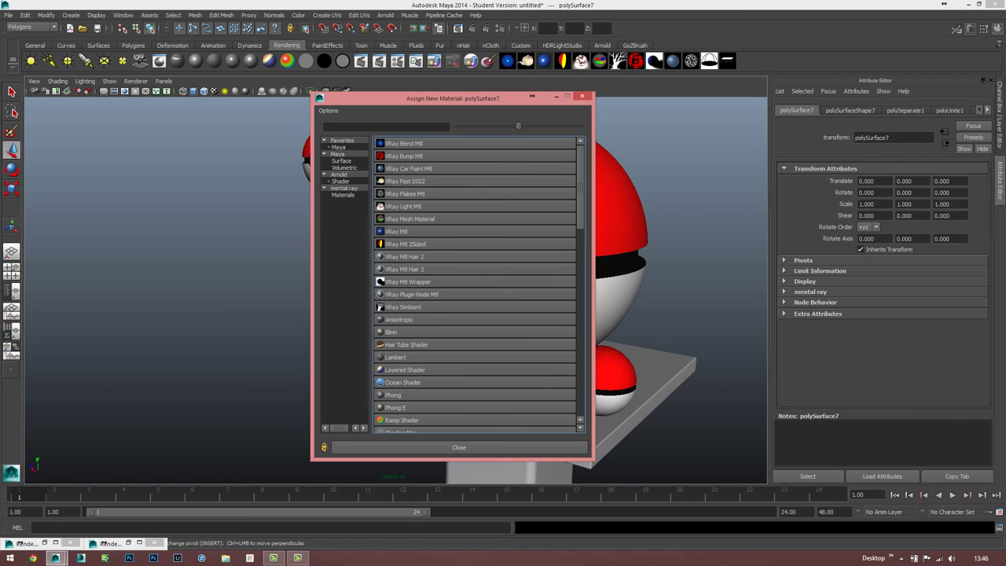
click(404, 206)
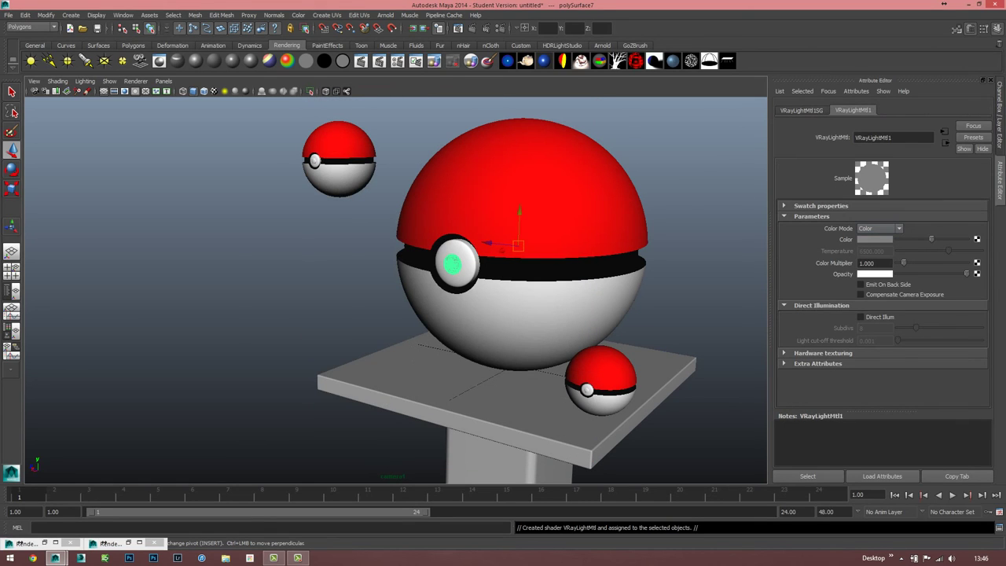
Set the light material to pure red (HSV 360/1/1), multiplier 1.353, and render the frame.
click(875, 239)
click(329, 214)
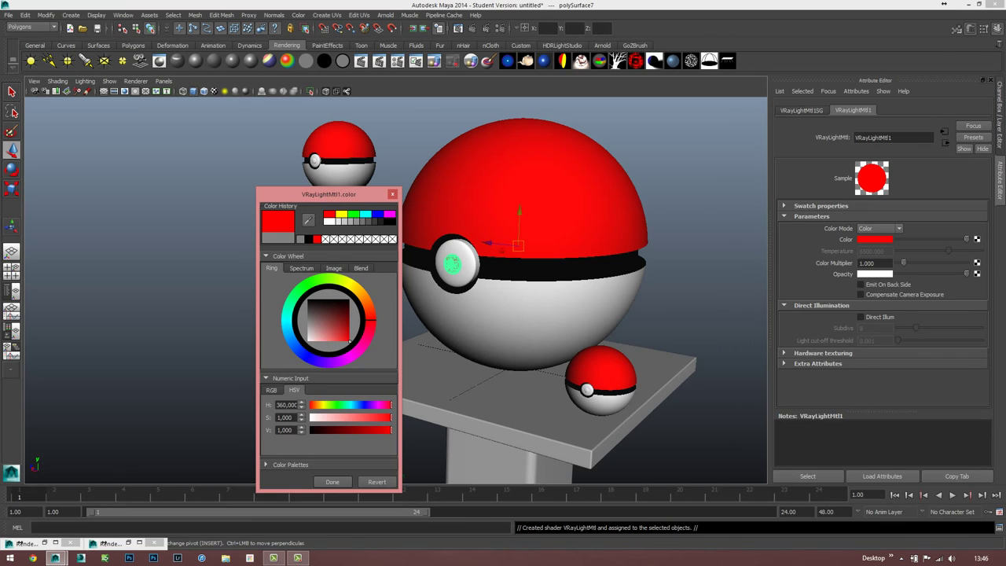
click(333, 482)
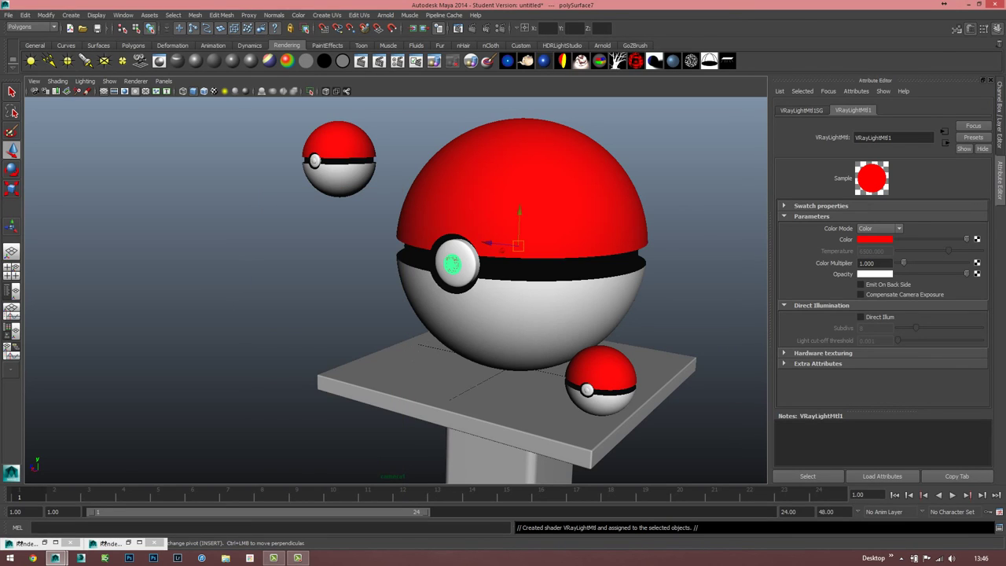
drag(904, 262, 906, 262)
click(102, 542)
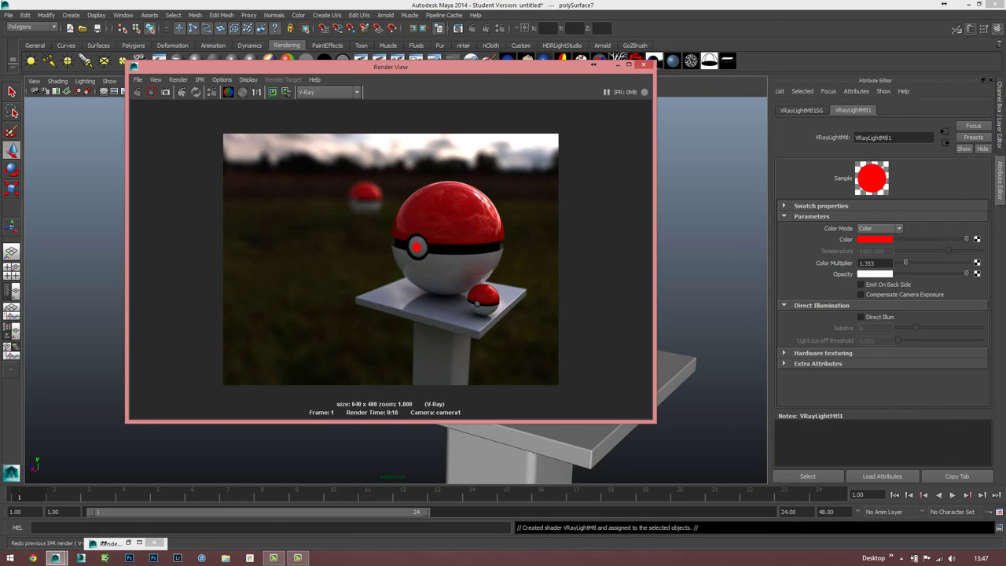
In Render Settings, review the Common and Indirect Illumination tabs while checking the render behind.
click(212, 92)
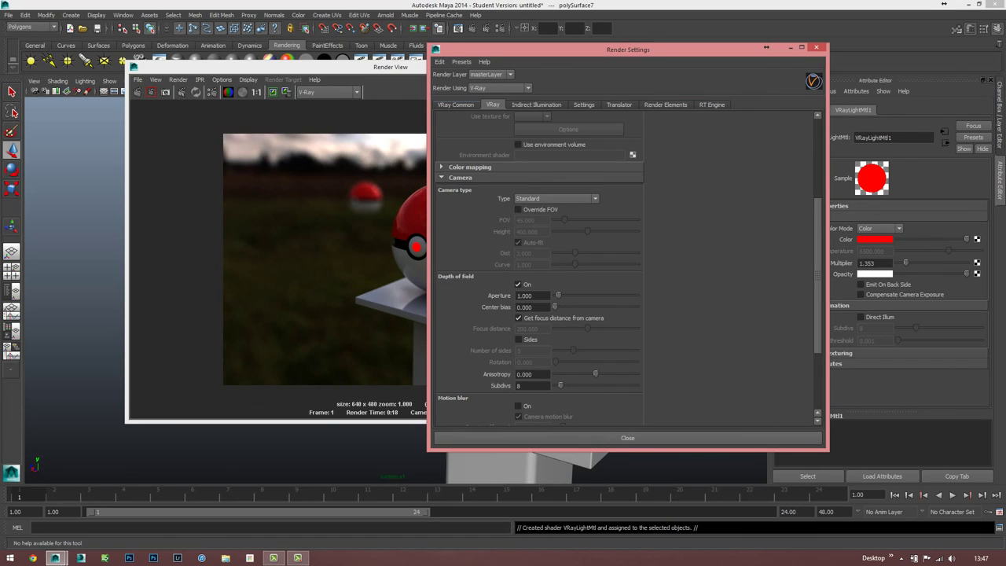
click(456, 105)
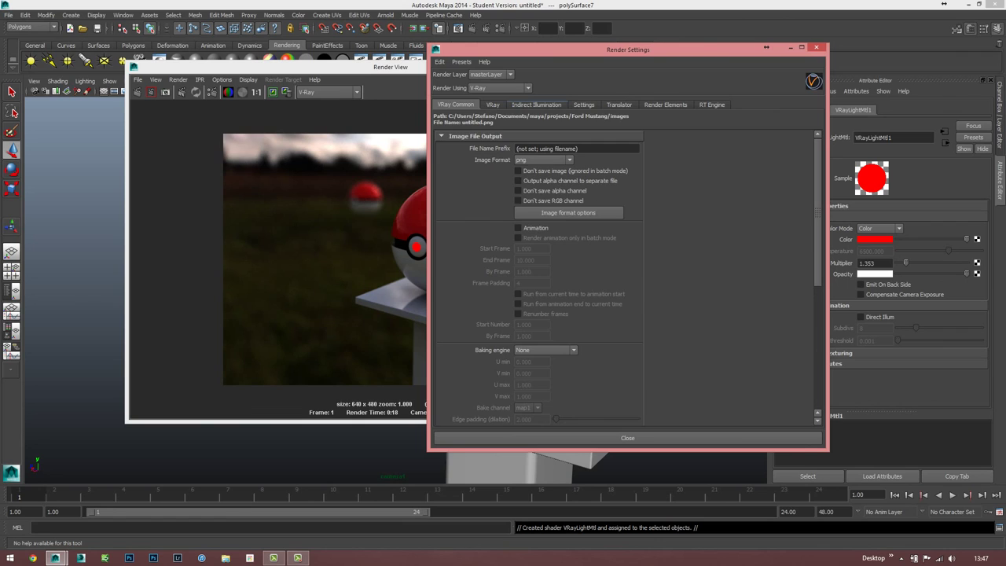
click(536, 104)
scroll(541, 267, up, 2)
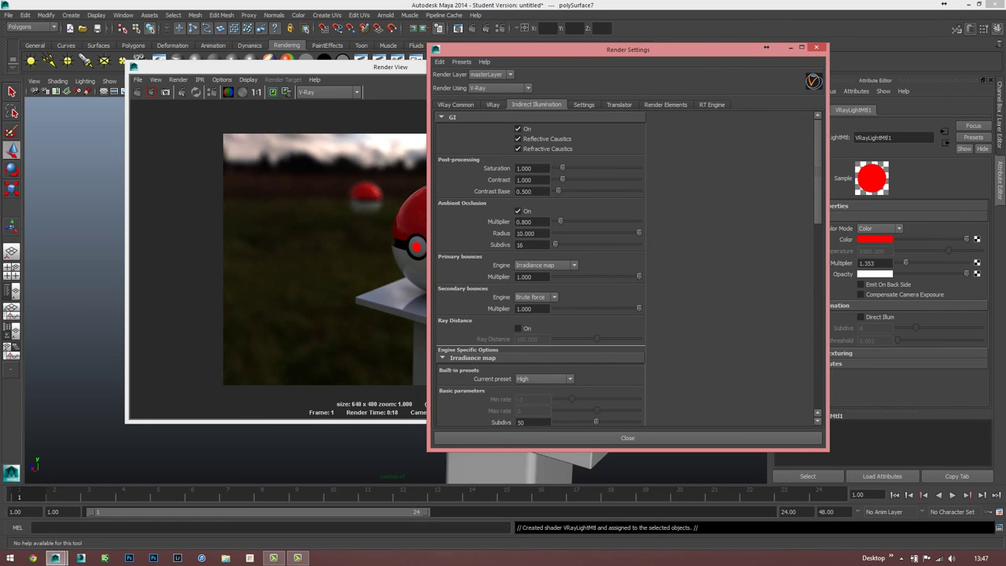
scroll(541, 267, down, 5)
scroll(541, 268, down, 1)
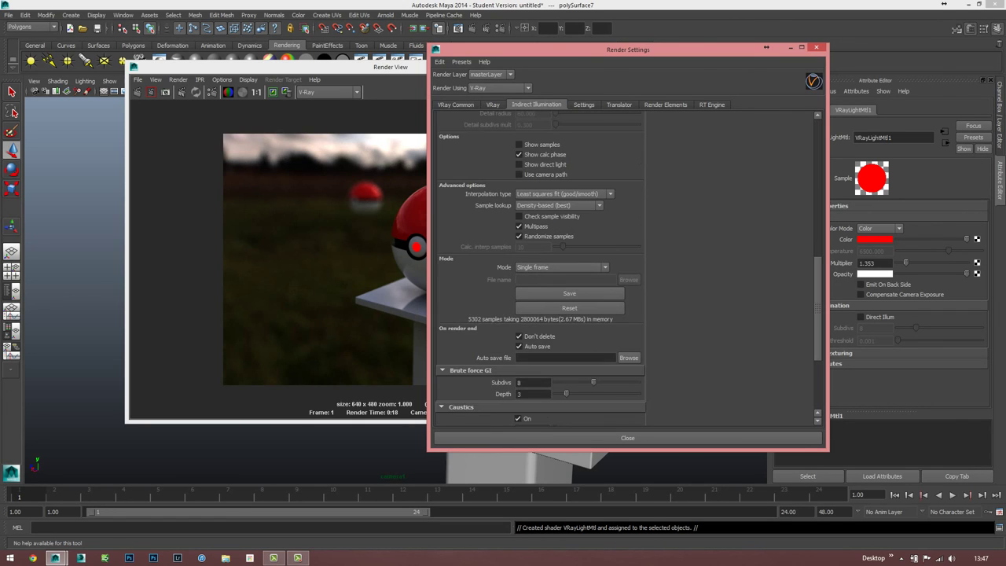
scroll(541, 267, up, 6)
drag(551, 49, 706, 45)
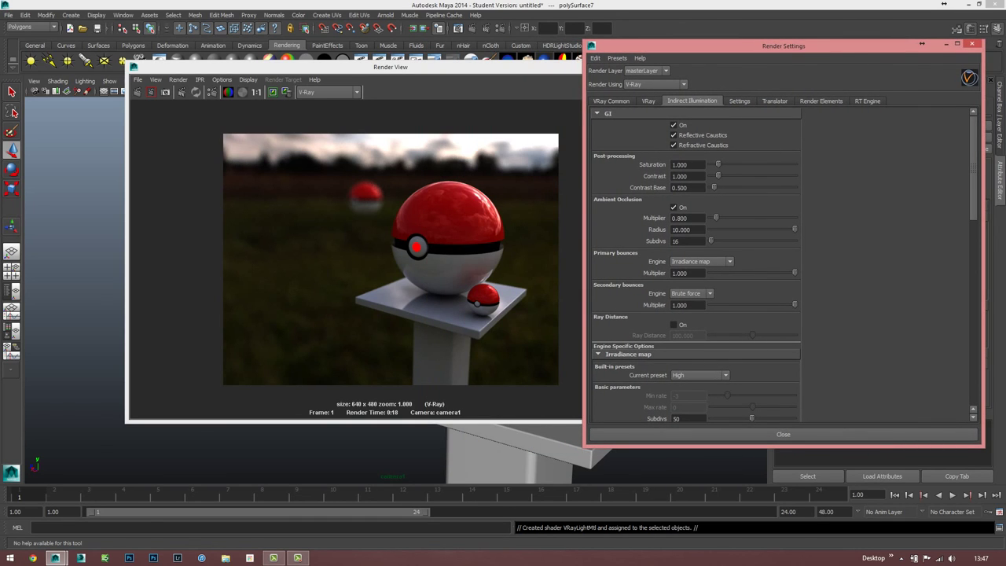
drag(706, 44, 583, 39)
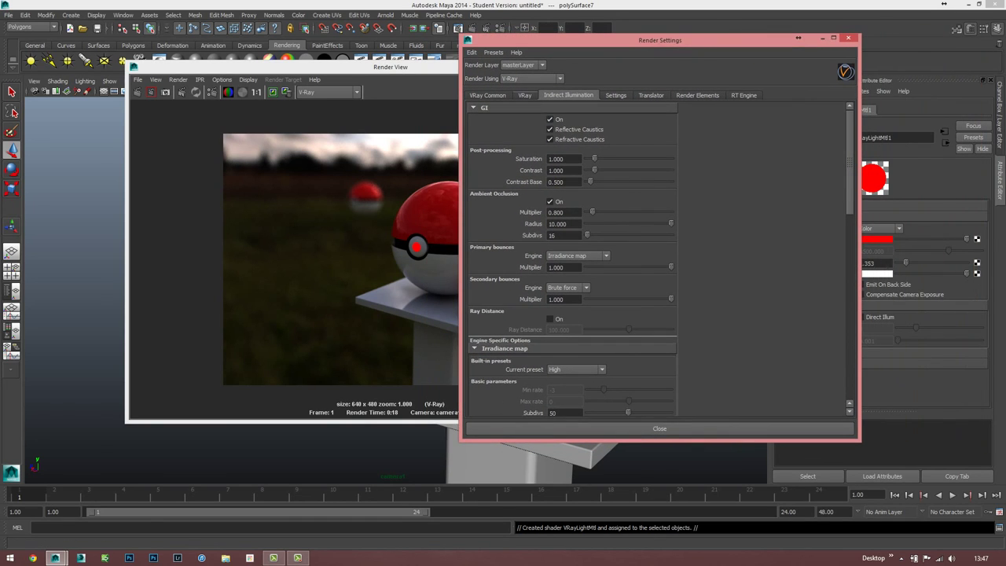
Review the V-Ray tab, collapsing the Environment and Camera sections to reach depth of field.
click(524, 95)
scroll(597, 236, up, 3)
scroll(598, 236, up, 3)
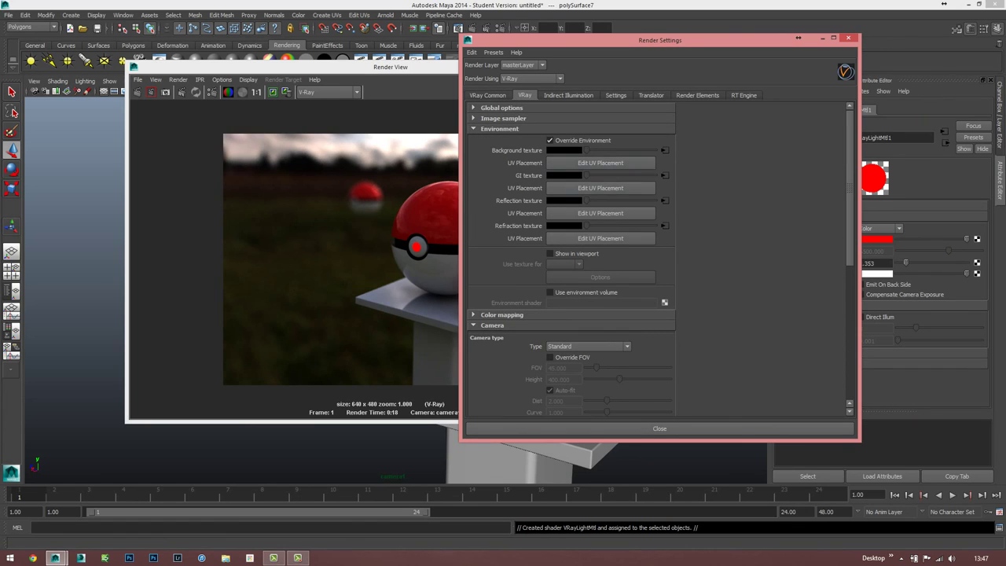
click(501, 128)
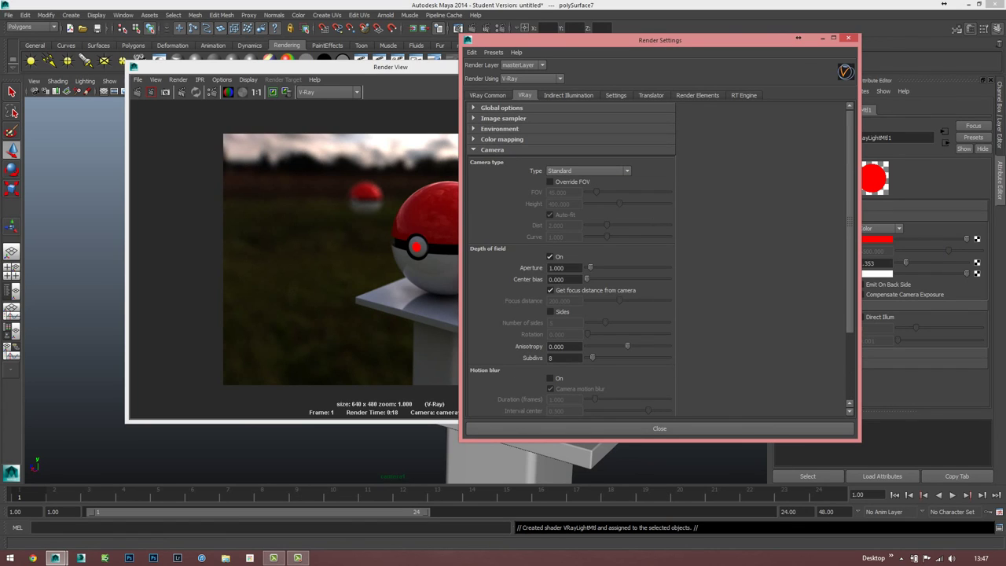
scroll(661, 259, down, 1)
scroll(661, 260, down, 2)
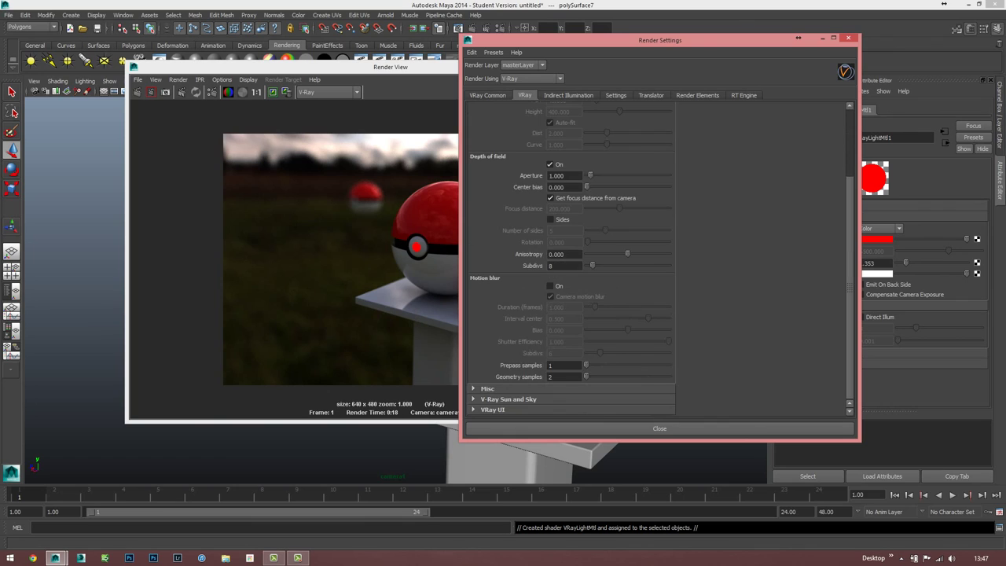
scroll(597, 260, up, 3)
click(492, 150)
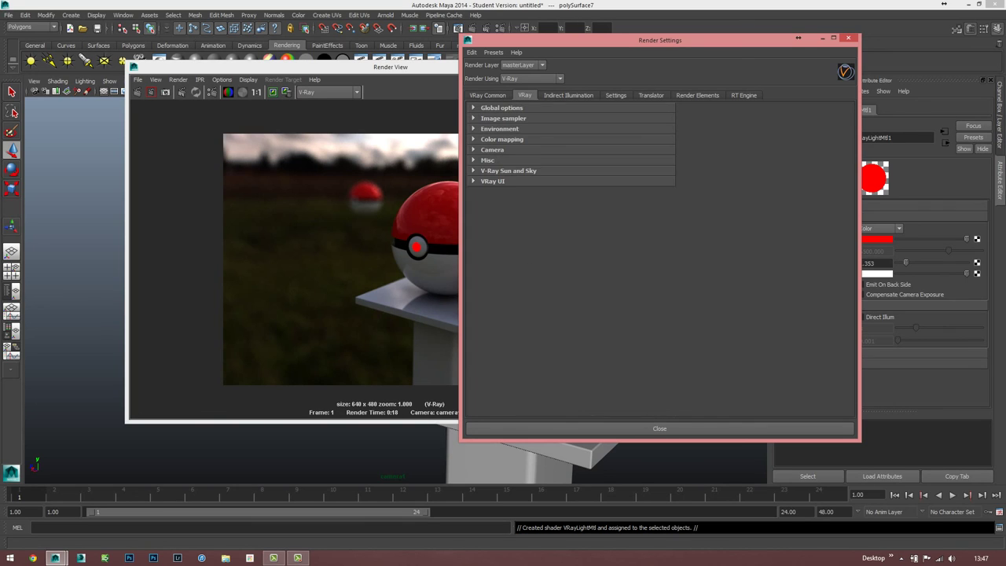
On the Common tab, set Resolution Presets to HD 1080 (1920×1080).
click(488, 95)
click(507, 127)
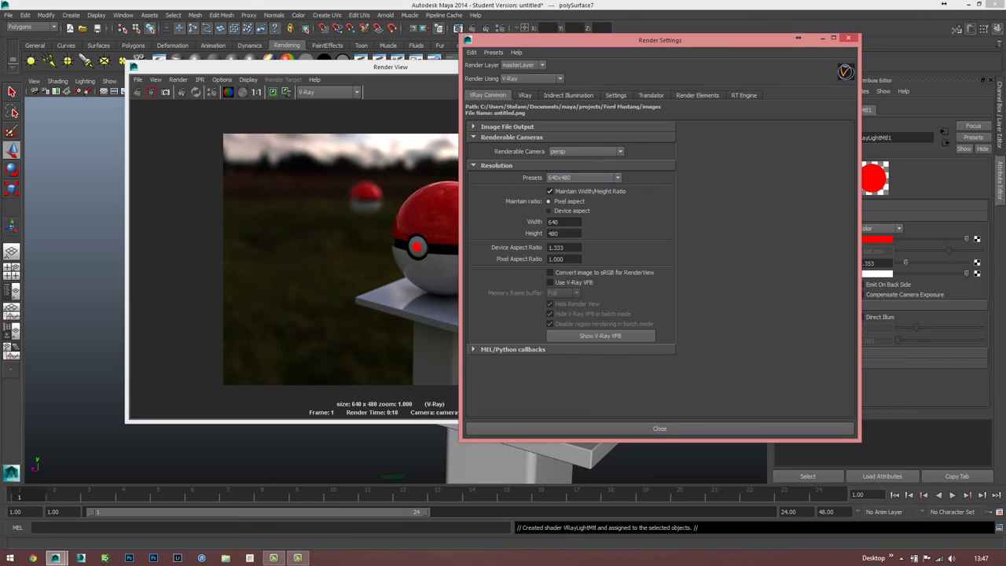
click(583, 177)
scroll(580, 224, down, 1)
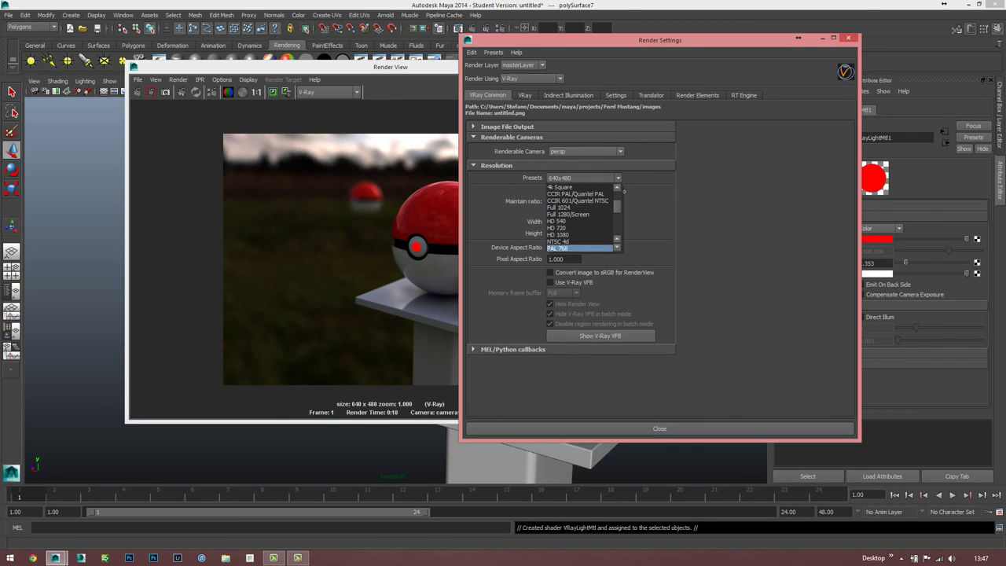
click(574, 235)
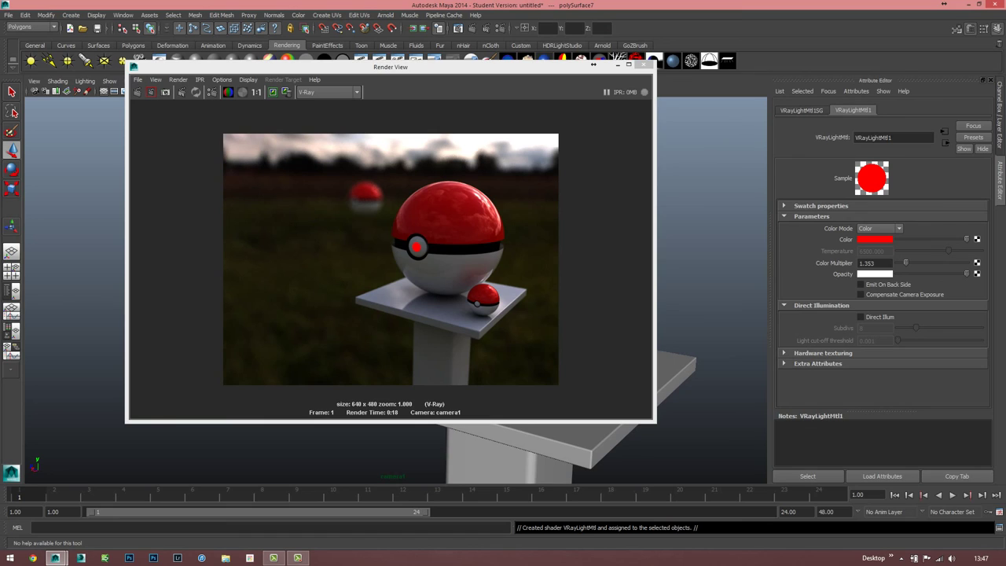
Move the Render View window with the Poké Ball render slightly right and down.
drag(594, 65, 647, 72)
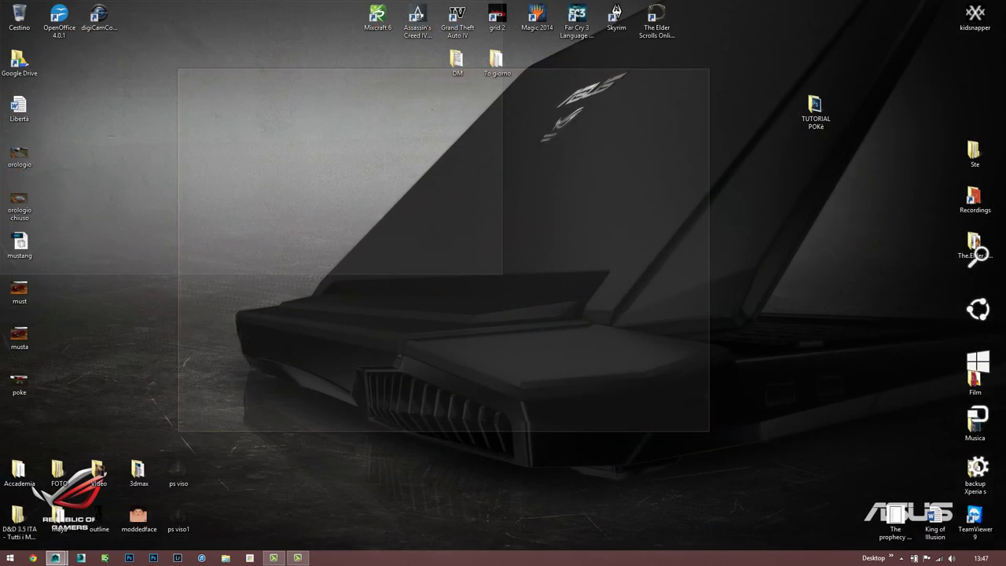
click(1004, 560)
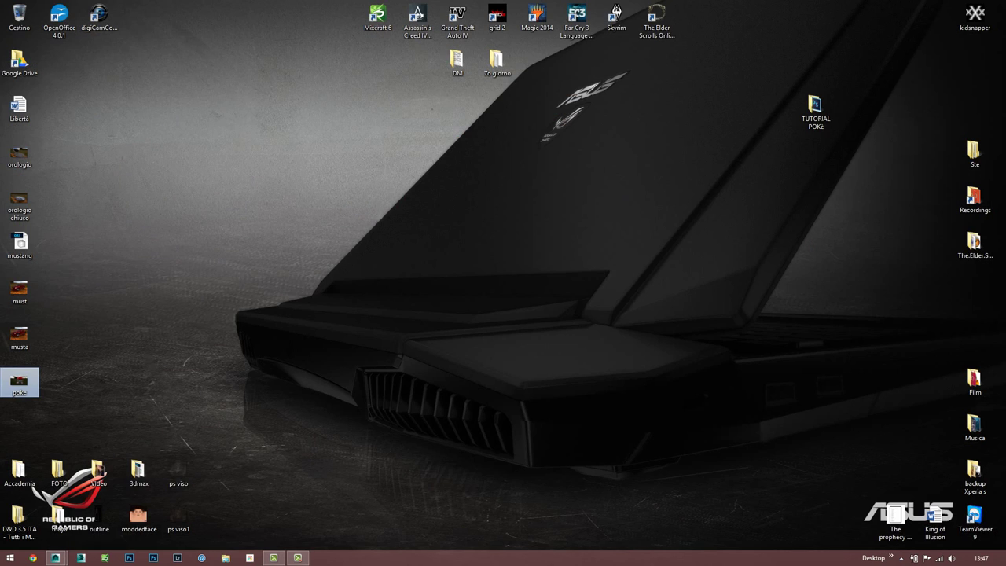
double_click(19, 292)
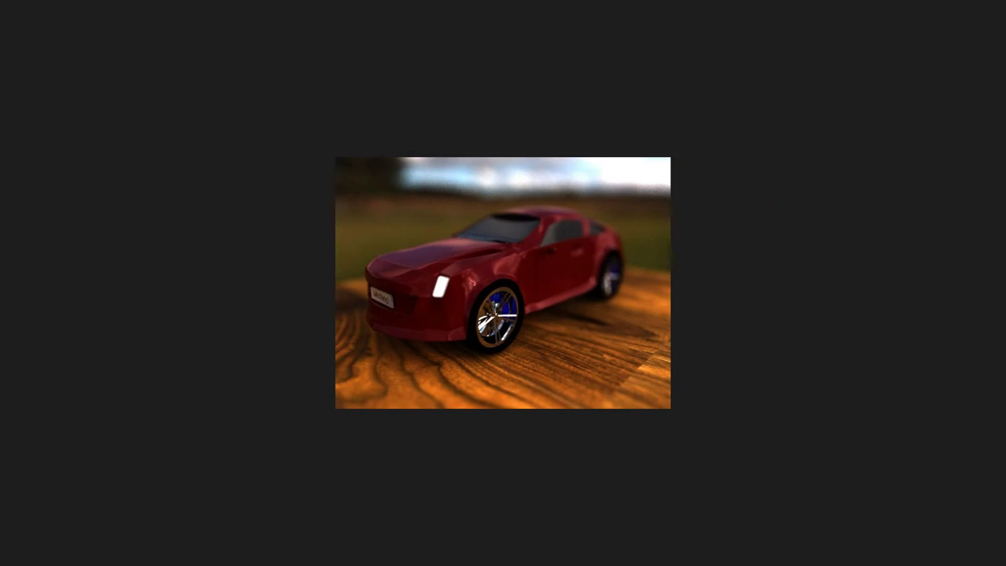
key(Right)
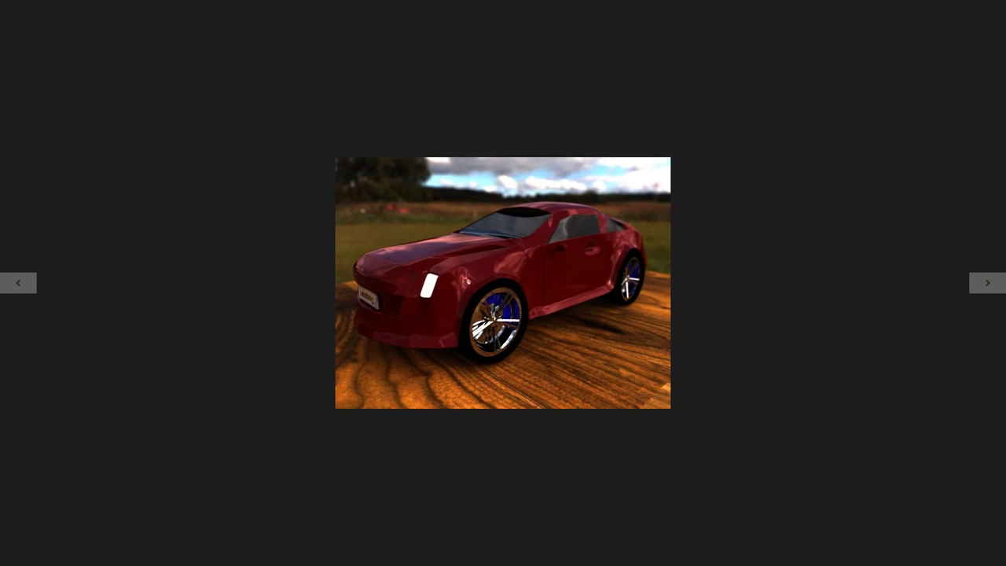
key(Left)
key(Escape)
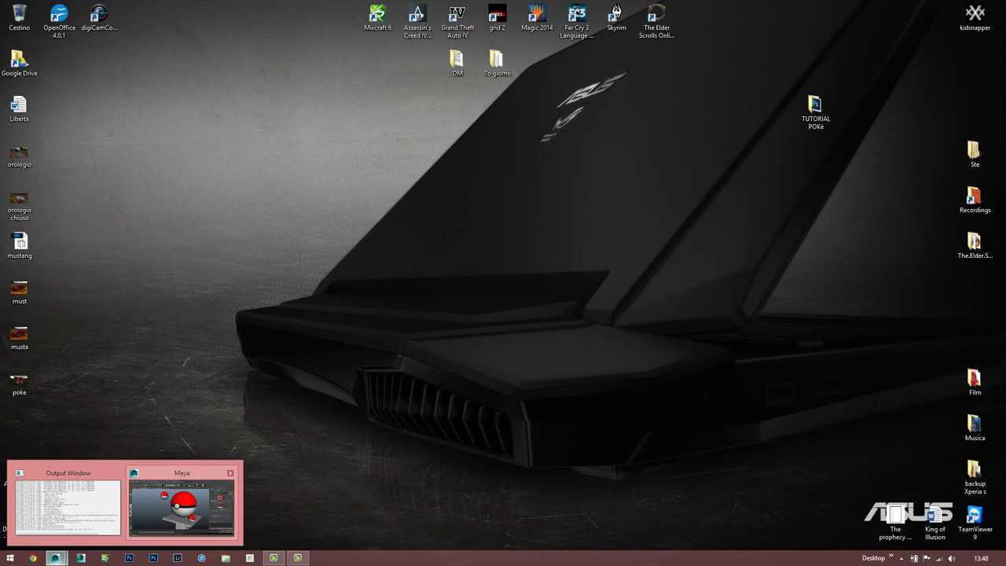
click(55, 558)
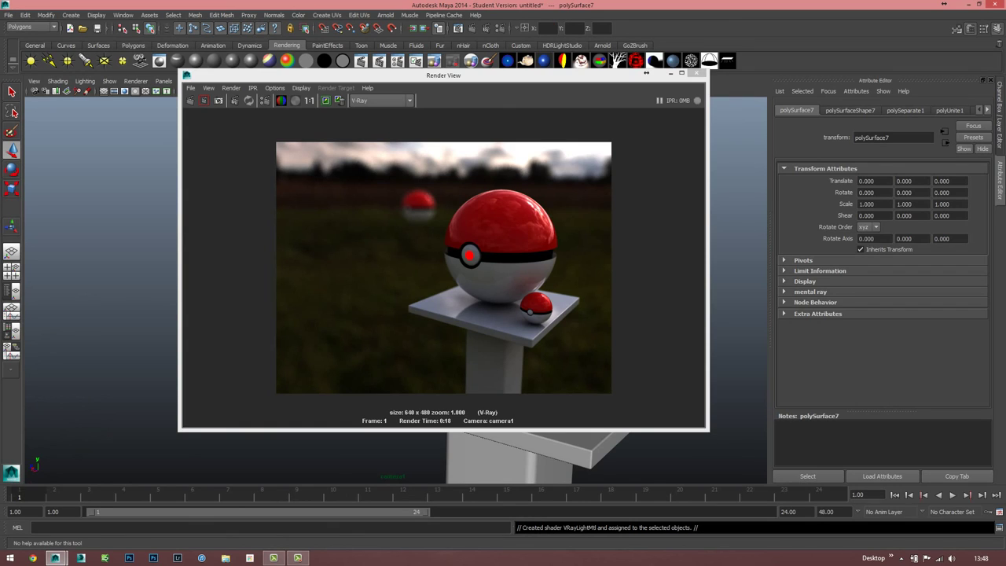